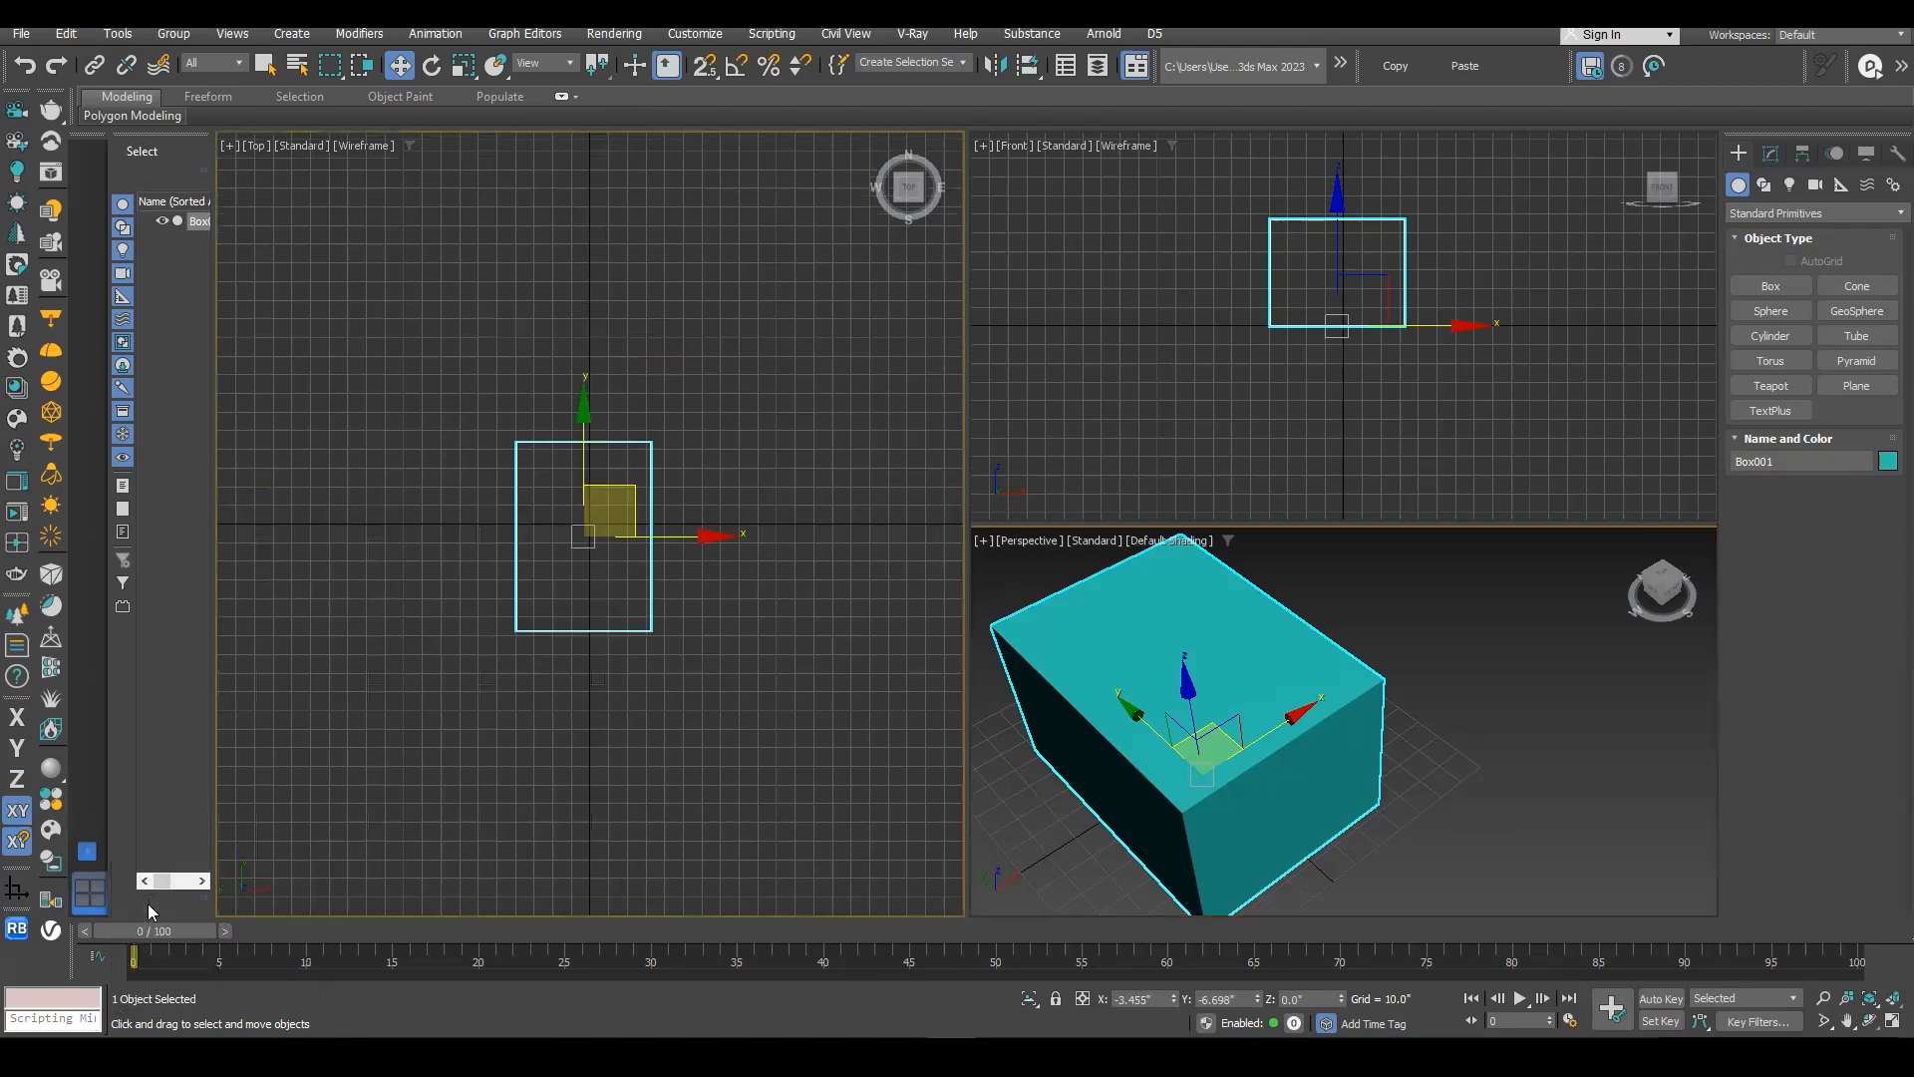
- Show the box in a shaded perspective view in the viewport beside the top view
{"action": "key", "text": "p"}
{"action": "mouse_move", "coordinate": [1358, 514]}
{"action": "middle_mouse_down", "text": "alt"}
{"action": "mouse_move", "coordinate": [1282, 590]}
{"action": "mouse_move", "coordinate": [1307, 577]}
{"action": "mouse_move", "coordinate": [1335, 633]}
{"action": "middle_mouse_up", "text": "alt"}
{"action": "key", "text": "F3"}
- Frame the box in the top view and display it with default shading instead of wireframe
{"action": "right_click", "coordinate": [776, 555]}
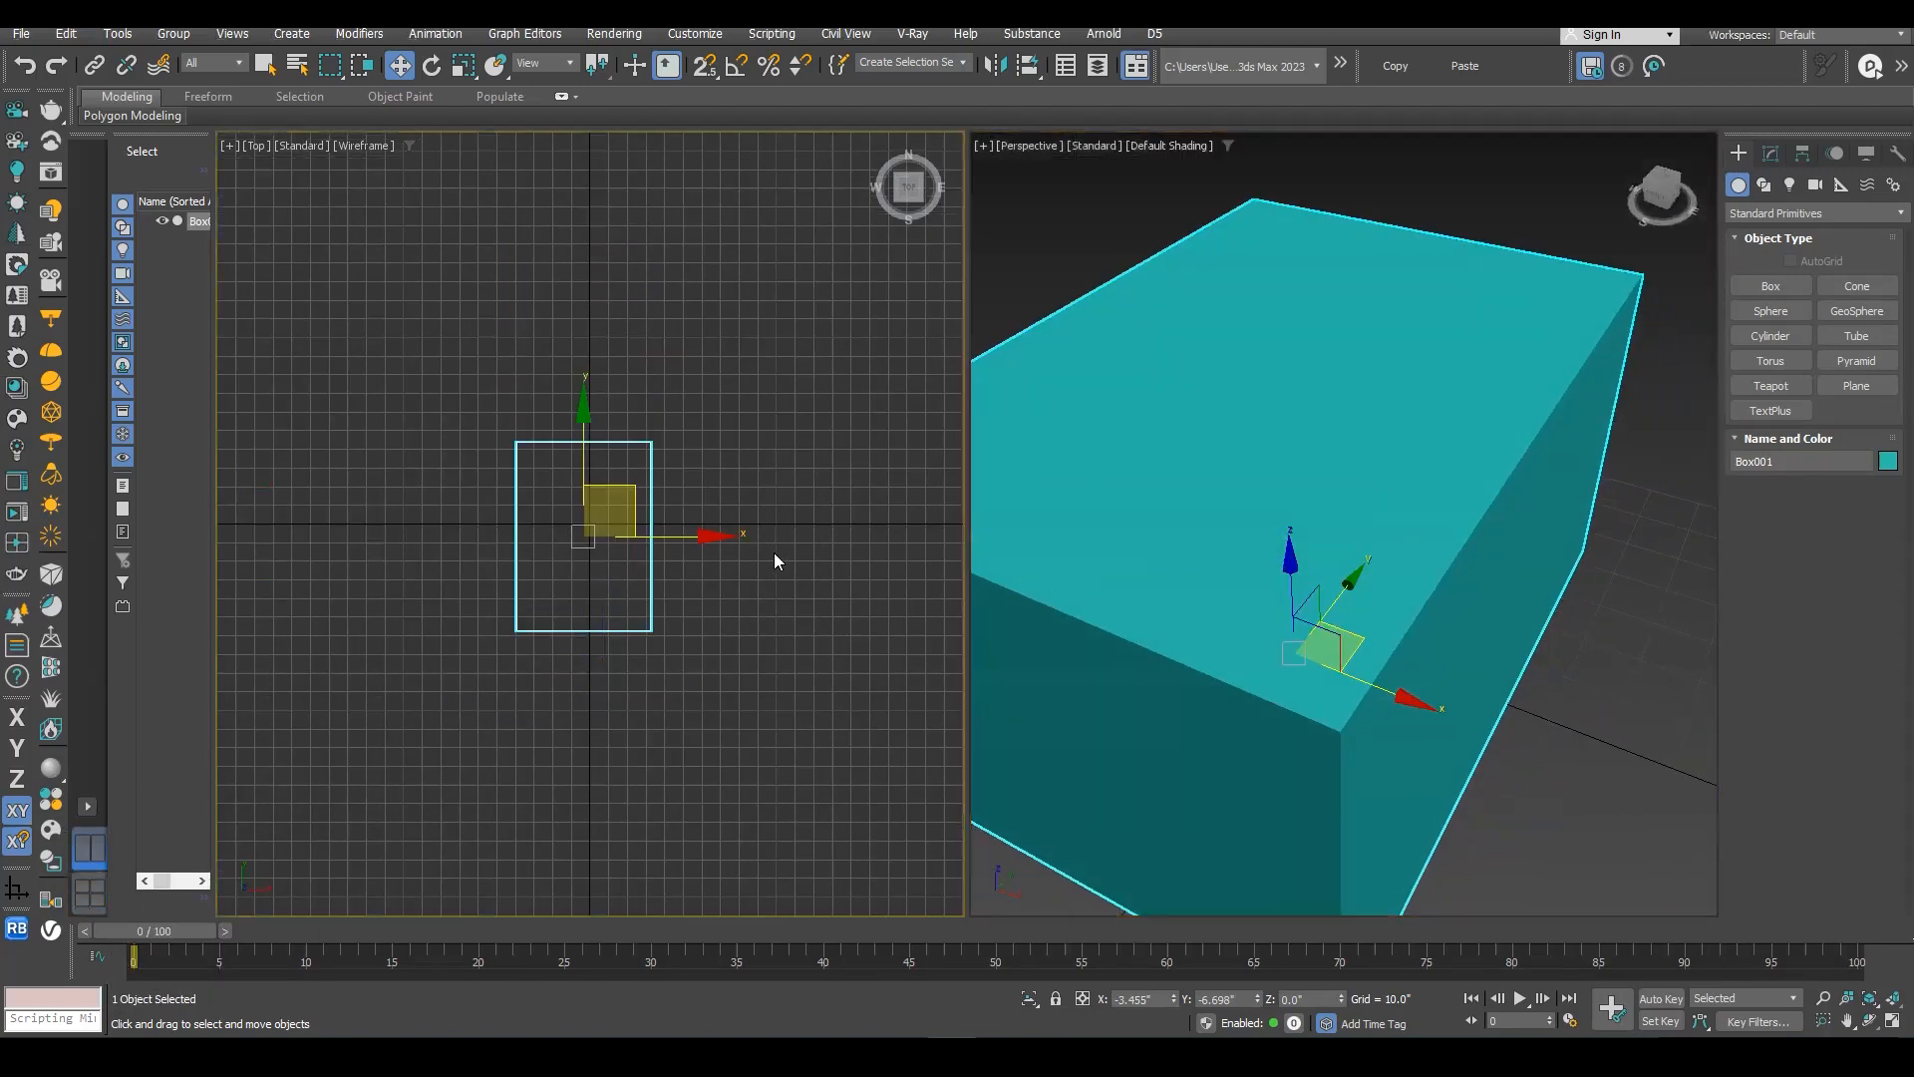
{"action": "mouse_move", "coordinate": [673, 571]}
{"action": "middle_mouse_down"}
{"action": "mouse_move", "coordinate": [691, 515]}
{"action": "mouse_move", "coordinate": [697, 535]}
{"action": "mouse_move", "coordinate": [639, 548]}
{"action": "middle_mouse_up"}
{"action": "key", "text": "z"}
{"action": "scroll", "coordinate": [695, 556], "scroll_direction": "down", "scroll_amount": 4}
{"action": "key", "text": "F3"}
{"action": "middle_click_drag", "start_coordinate": [1228, 522], "coordinate": [1286, 479]}
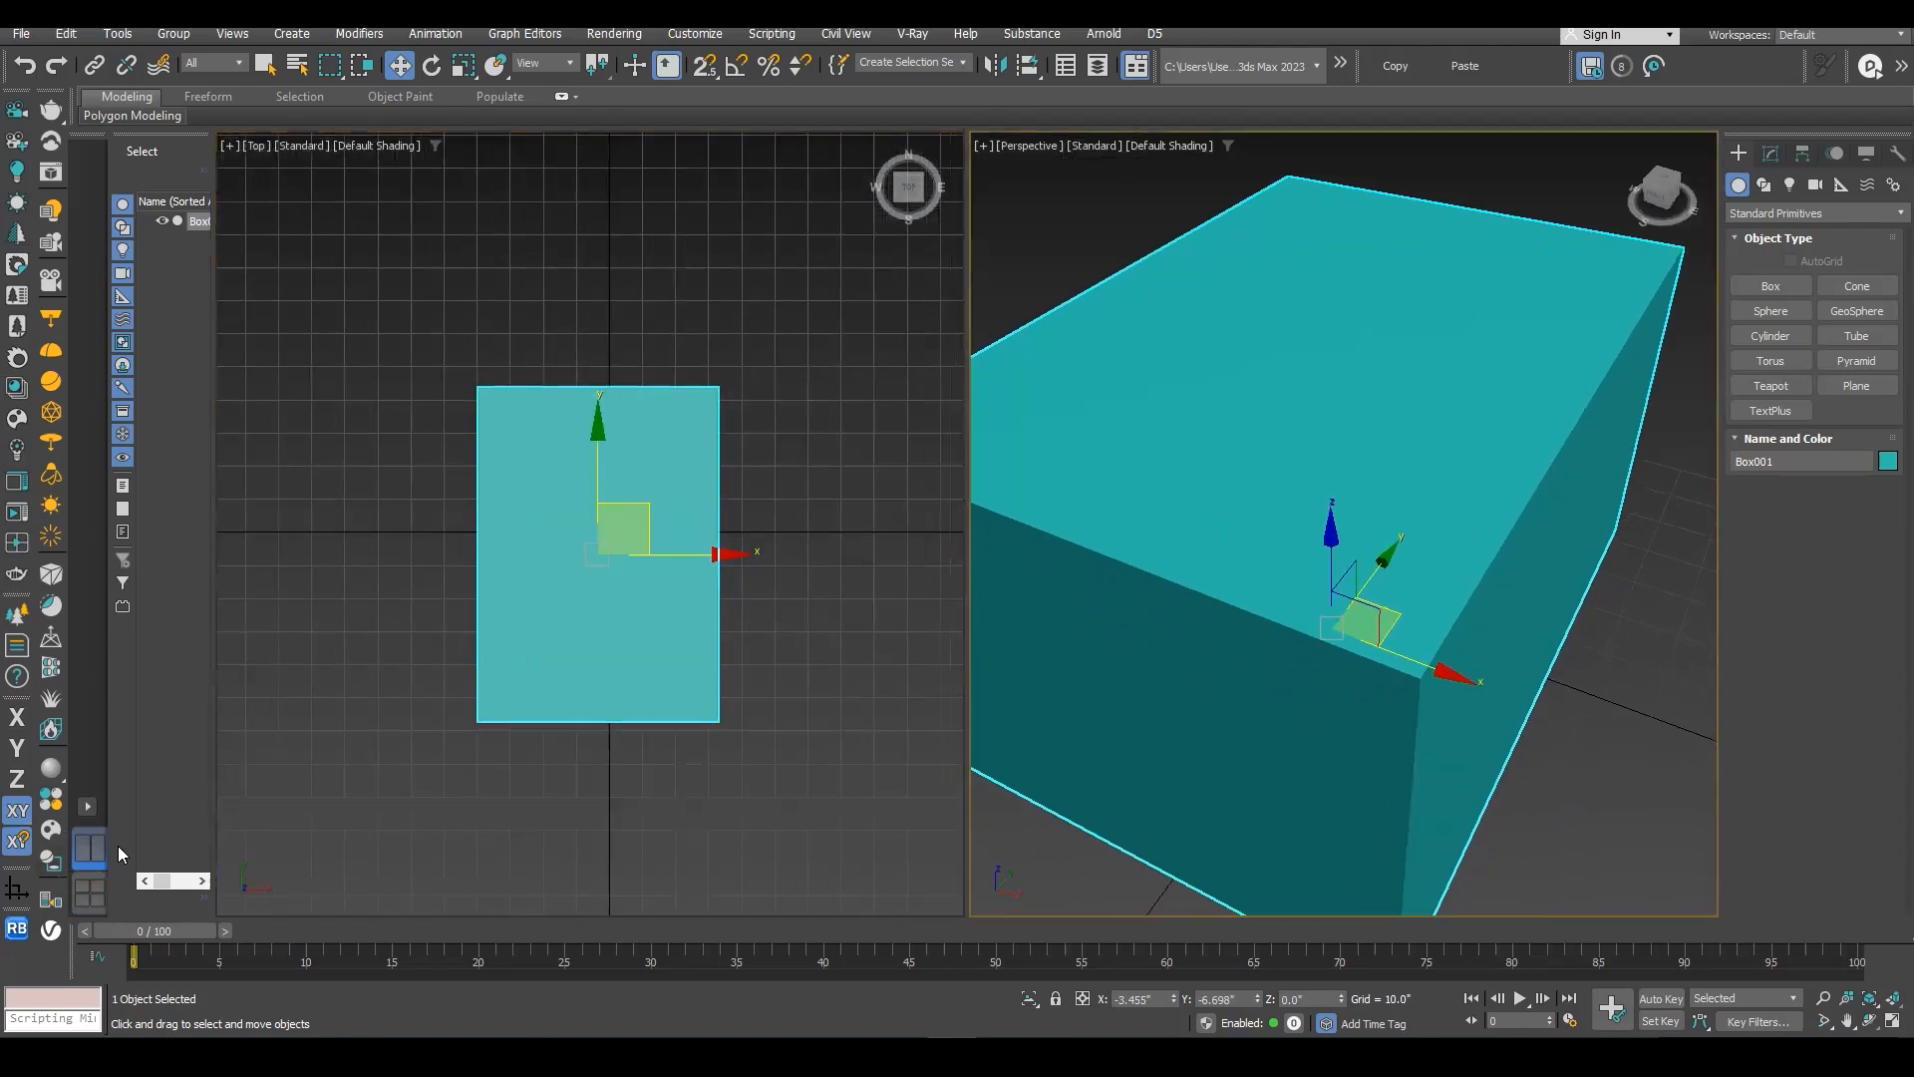
- Switch to a layout of two stacked viewports beside one tall viewport, and show the box in perspective in the tall one
{"action": "left_click", "coordinate": [88, 807]}
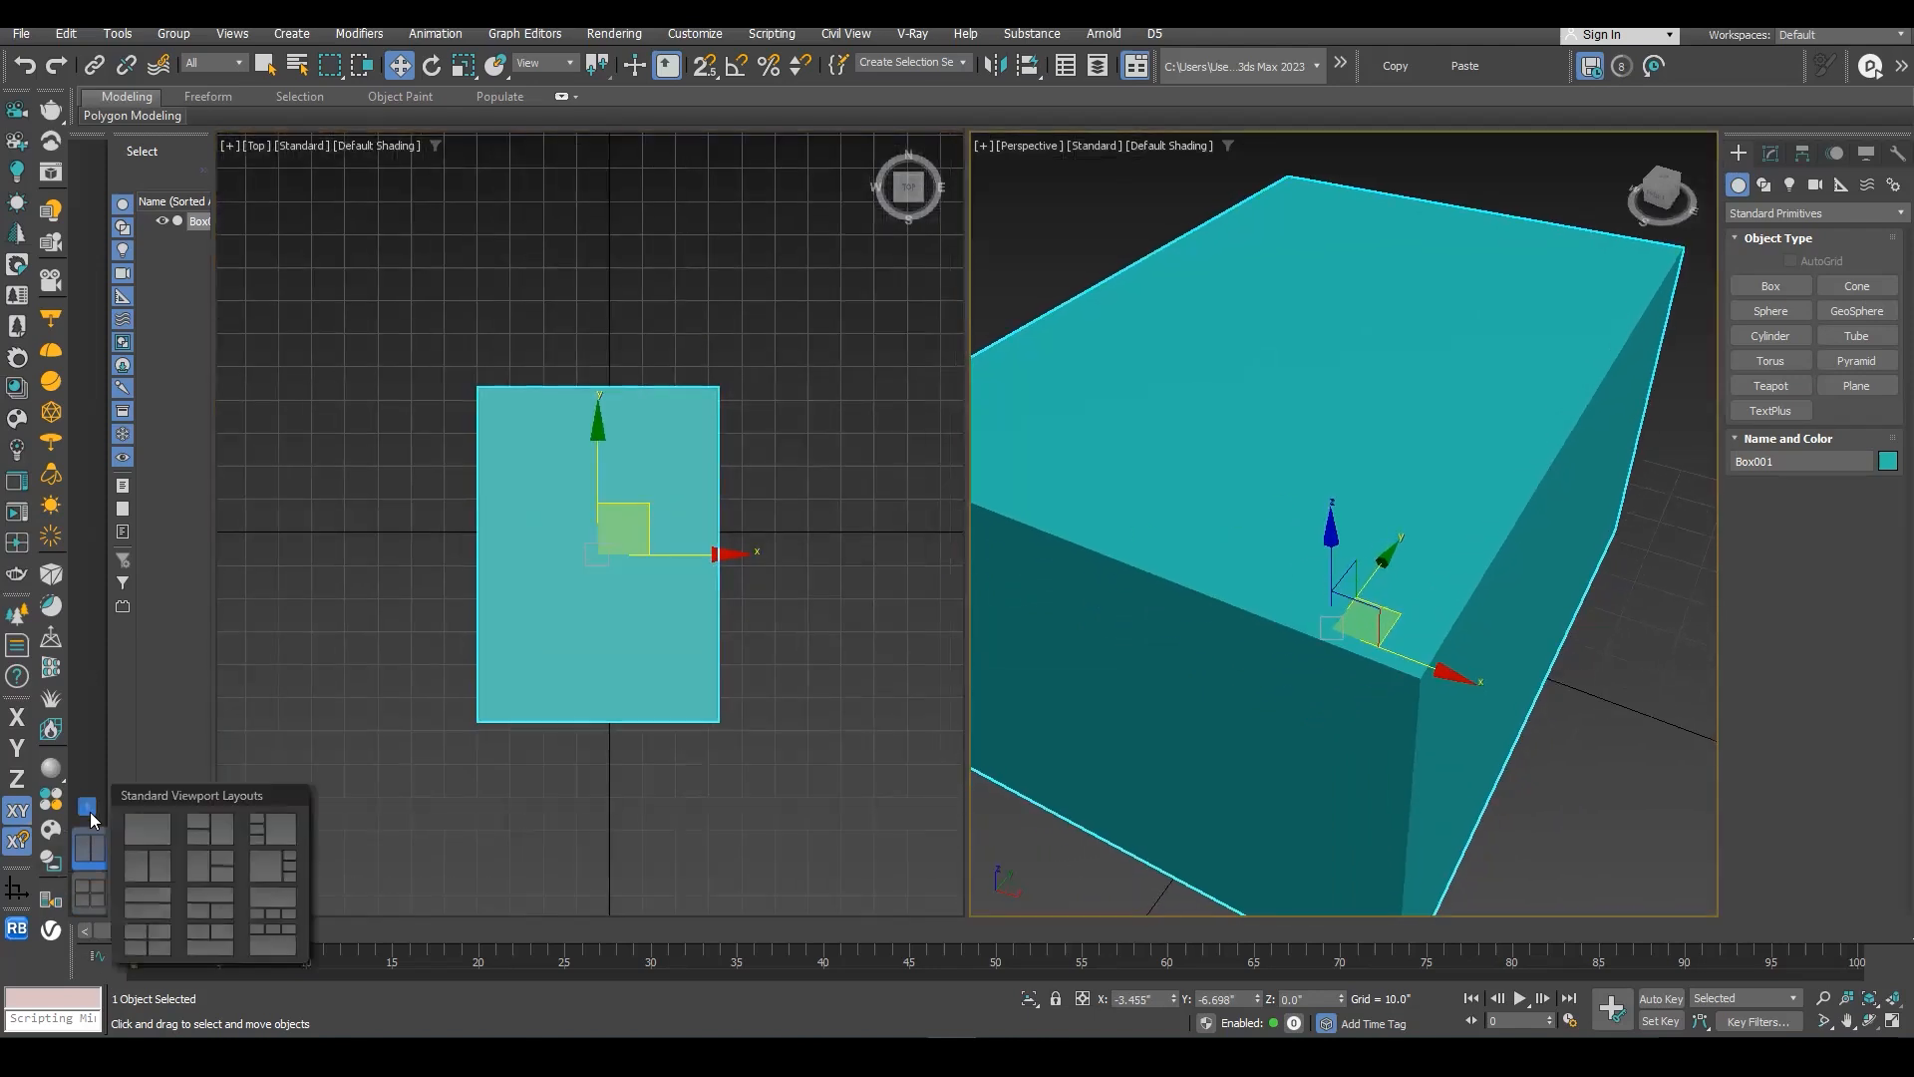
{"action": "left_click", "coordinate": [223, 827]}
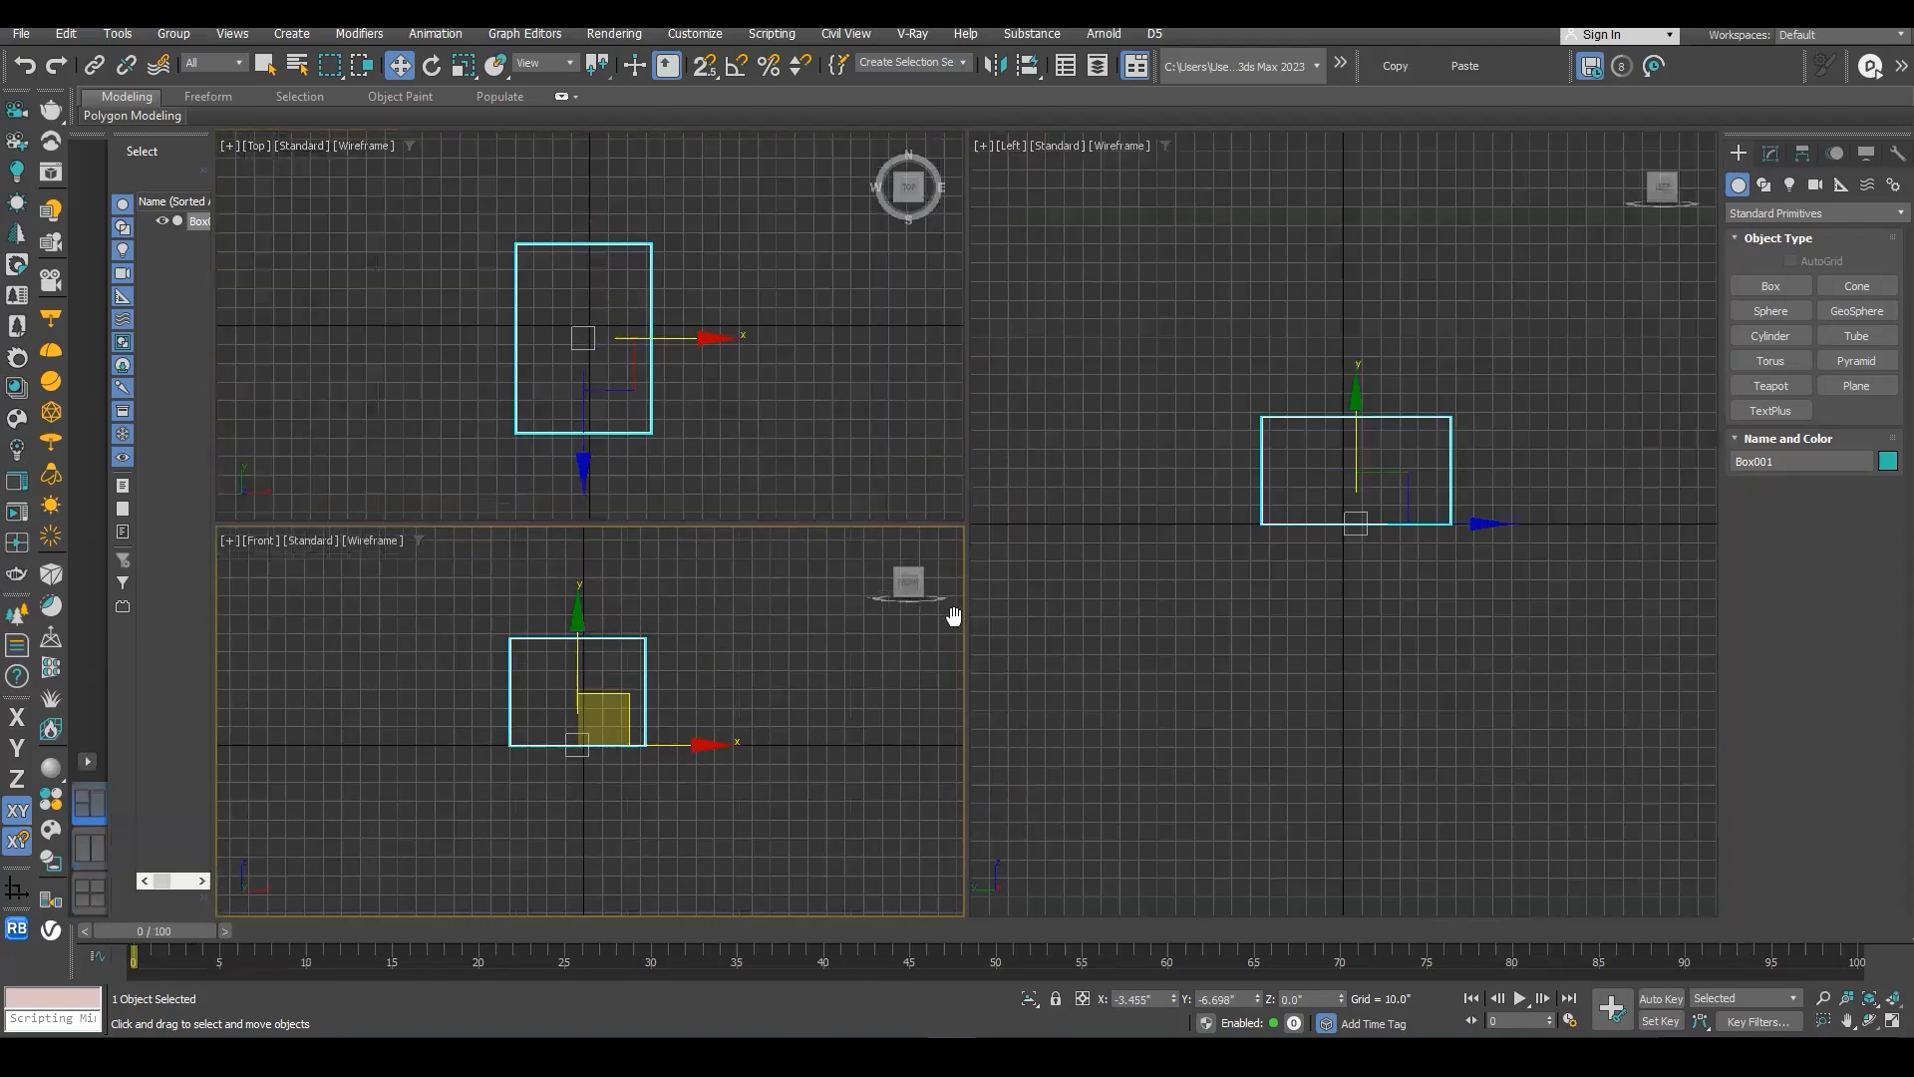
{"action": "right_click", "coordinate": [1221, 586]}
{"action": "mouse_move", "coordinate": [1220, 586]}
{"action": "middle_mouse_down"}
{"action": "mouse_move", "coordinate": [1250, 585]}
{"action": "mouse_move", "coordinate": [1230, 602]}
{"action": "middle_mouse_up"}
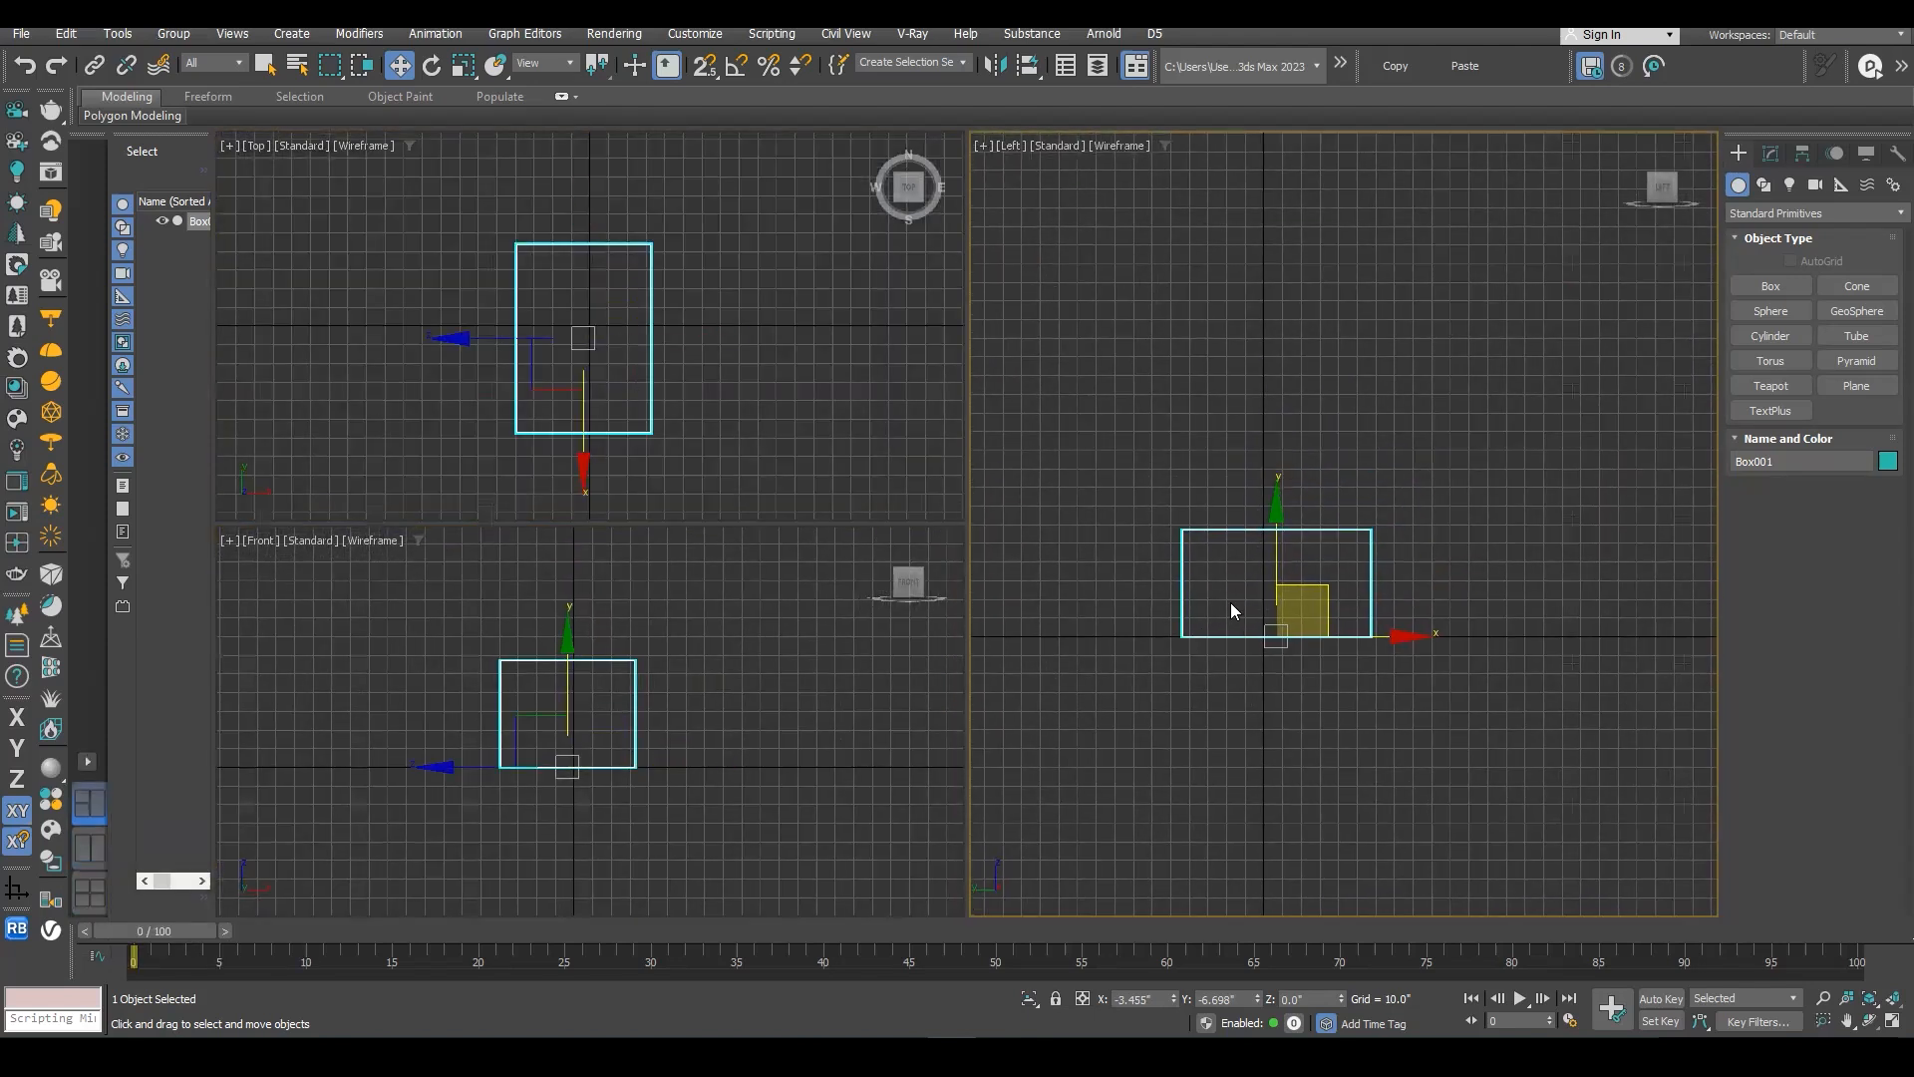
{"action": "key", "text": "p"}
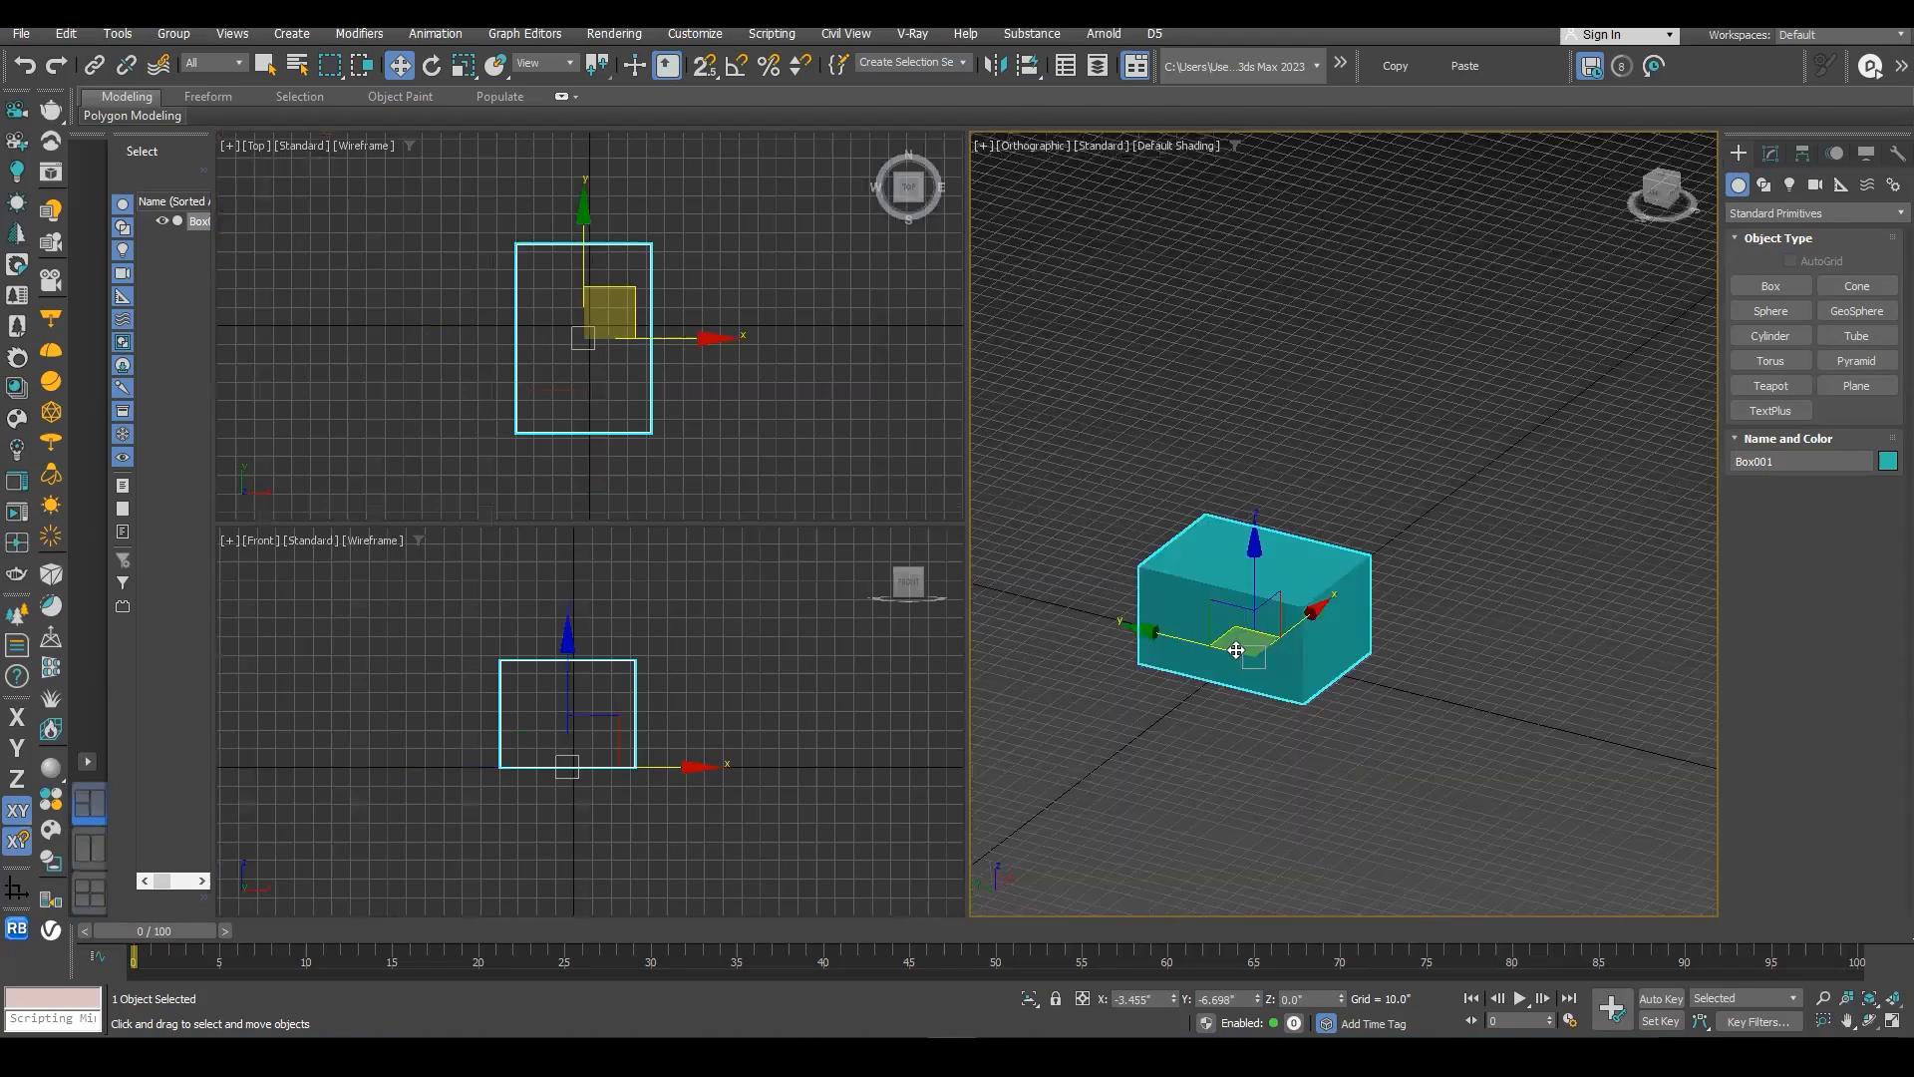
{"action": "scroll", "coordinate": [1297, 612], "scroll_direction": "up", "scroll_amount": 8}
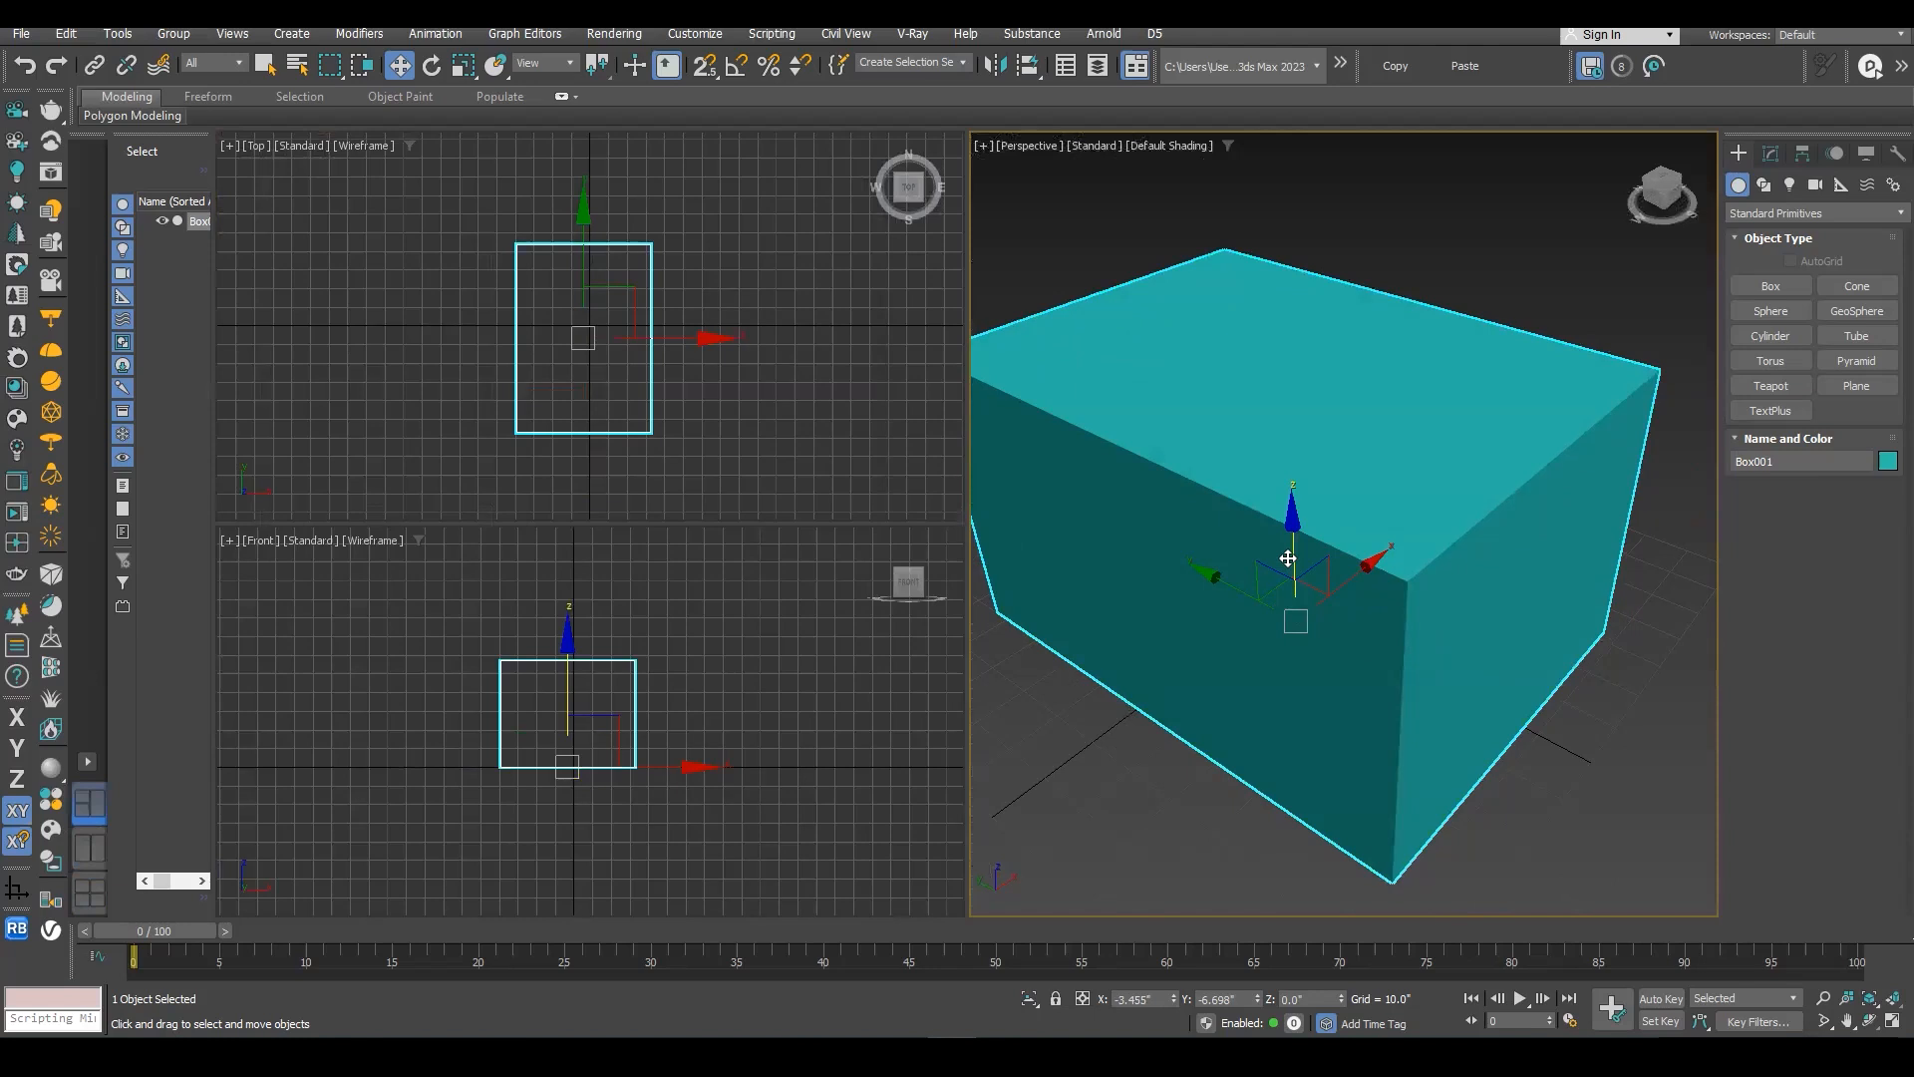
- Display the top view of the new layout with default shading instead of wireframe
{"action": "scroll", "coordinate": [614, 369], "scroll_direction": "down", "scroll_amount": 4}
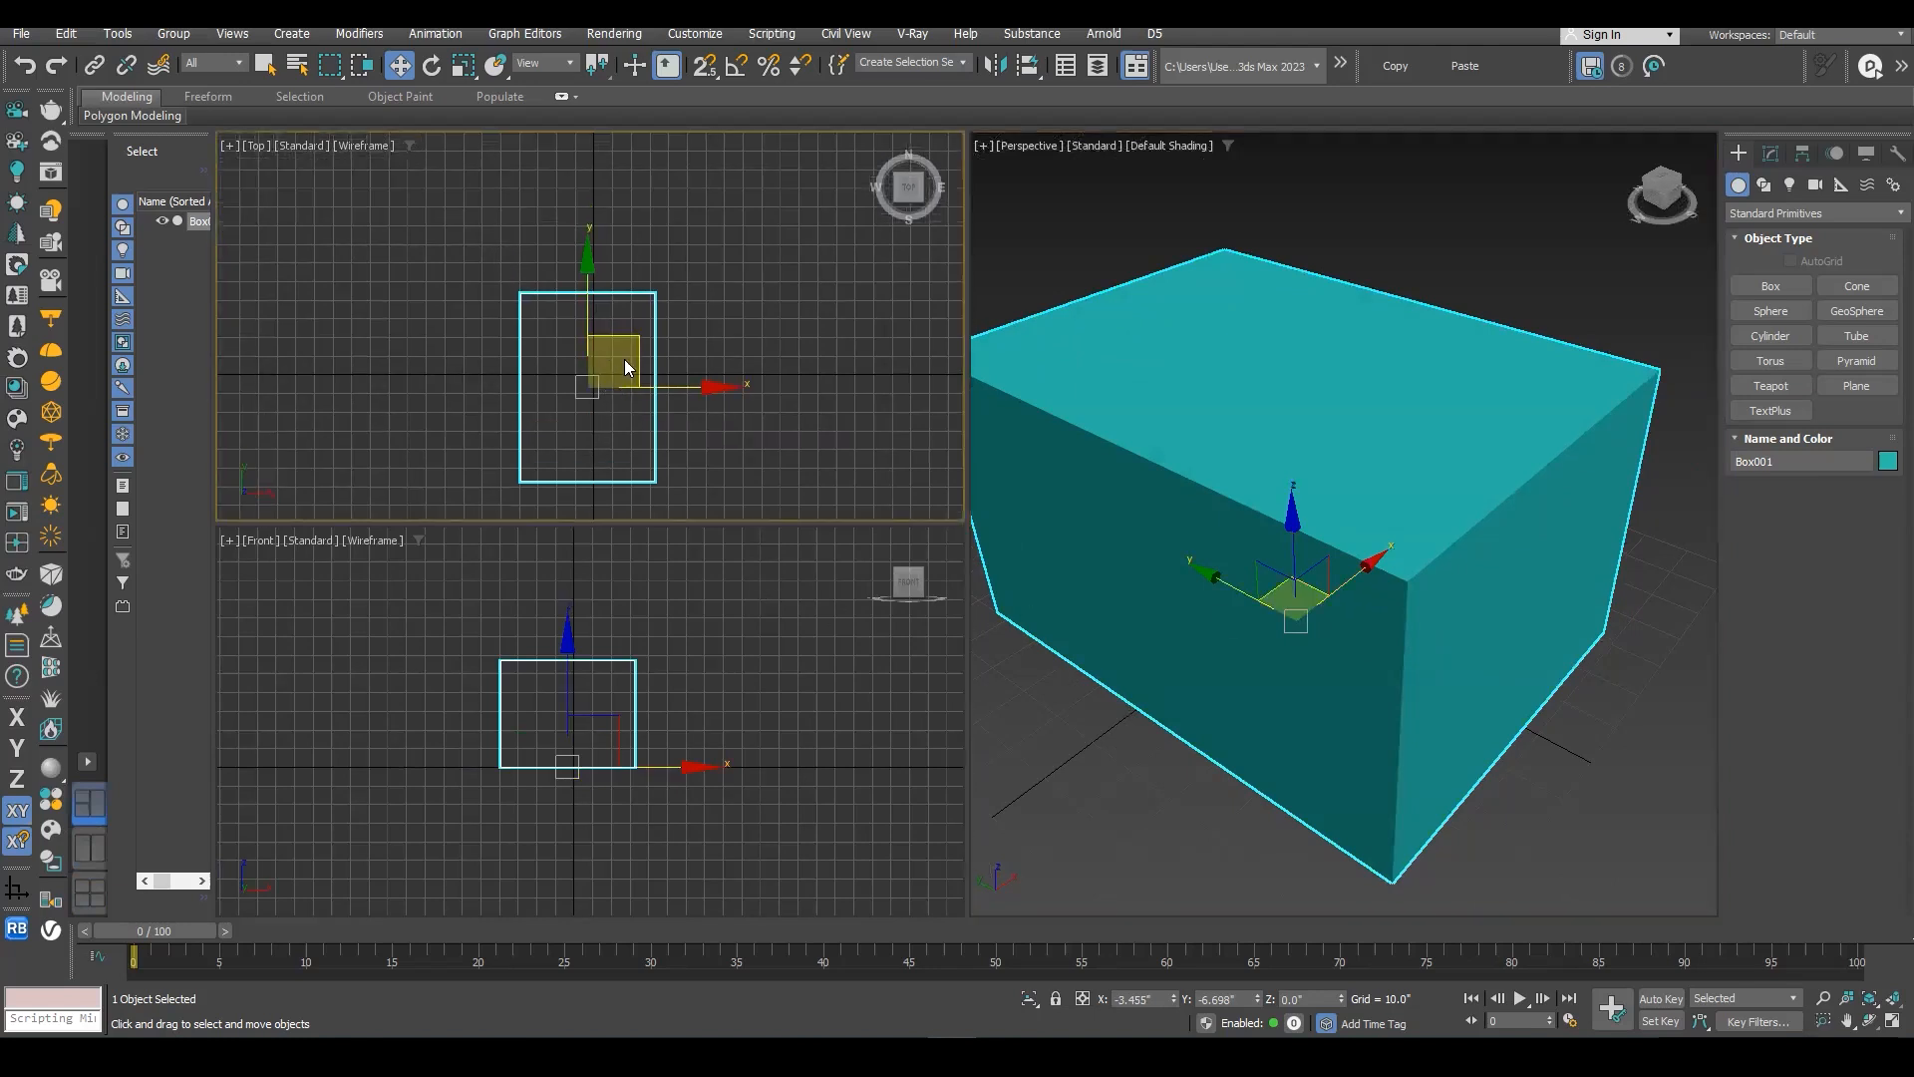
{"action": "key", "text": "F3"}
{"action": "middle_click_drag", "start_coordinate": [611, 356], "coordinate": [529, 237]}
{"action": "scroll", "coordinate": [686, 339], "scroll_direction": "down", "scroll_amount": 3}
{"action": "scroll", "coordinate": [698, 344], "scroll_direction": "up", "scroll_amount": 6}
{"action": "middle_click_drag", "start_coordinate": [1290, 372], "coordinate": [1392, 454]}
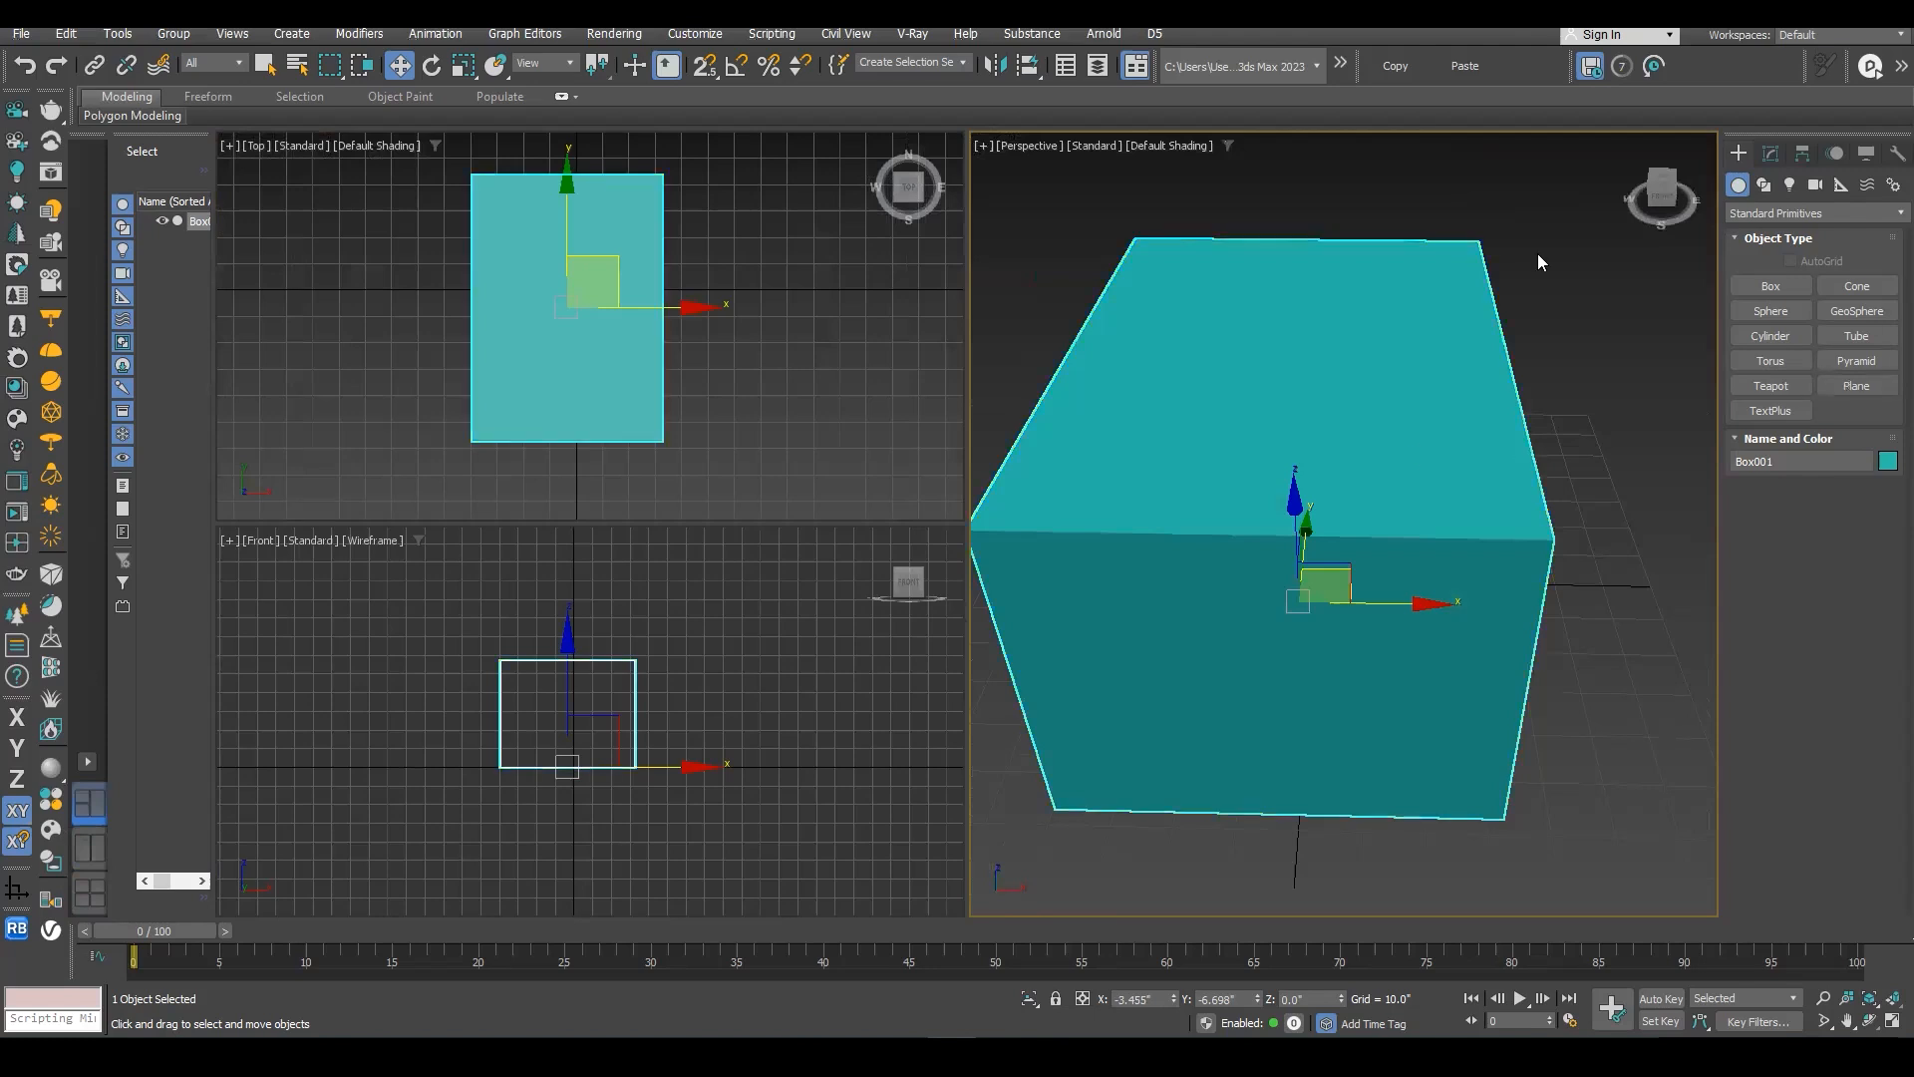
- Set the display unit scale to Metric with Meters as the unit
{"action": "left_click", "coordinate": [708, 35]}
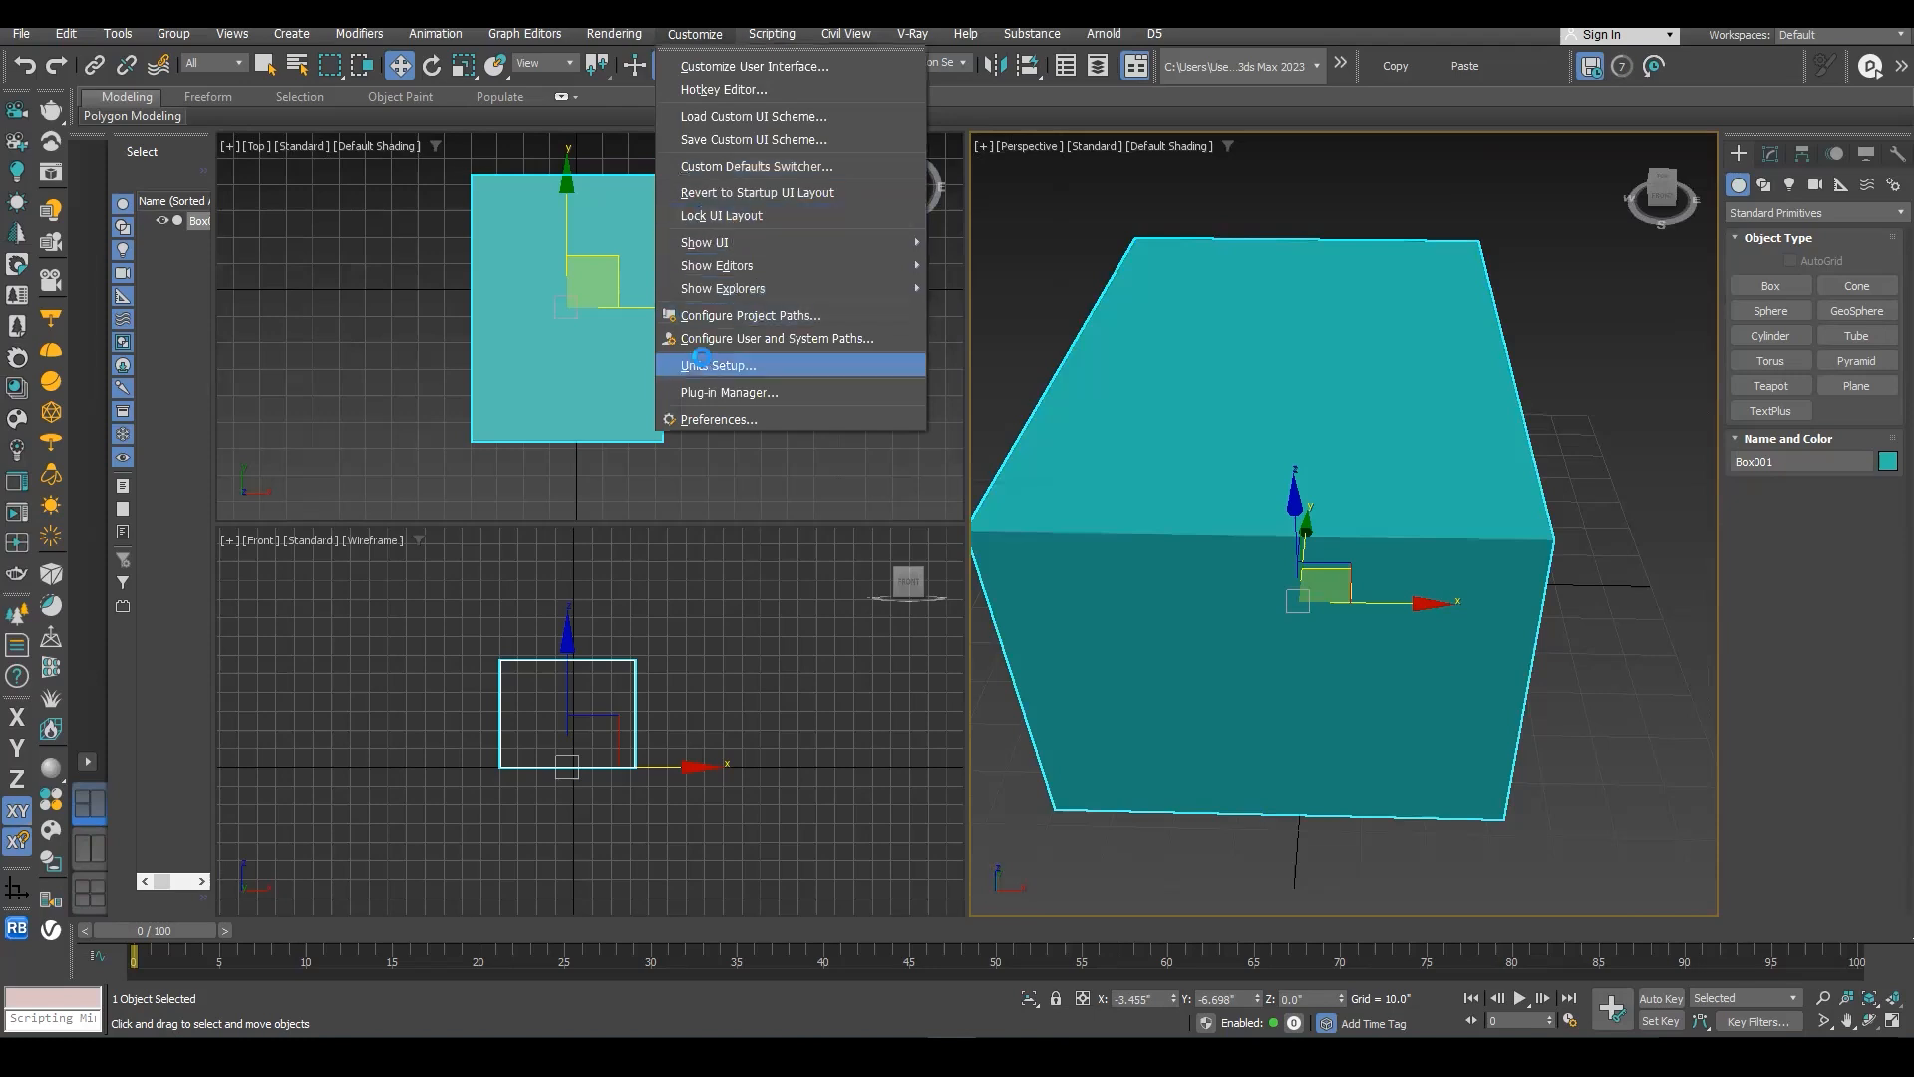
{"action": "left_click", "coordinate": [703, 365]}
{"action": "left_click_drag", "start_coordinate": [932, 324], "coordinate": [879, 294]}
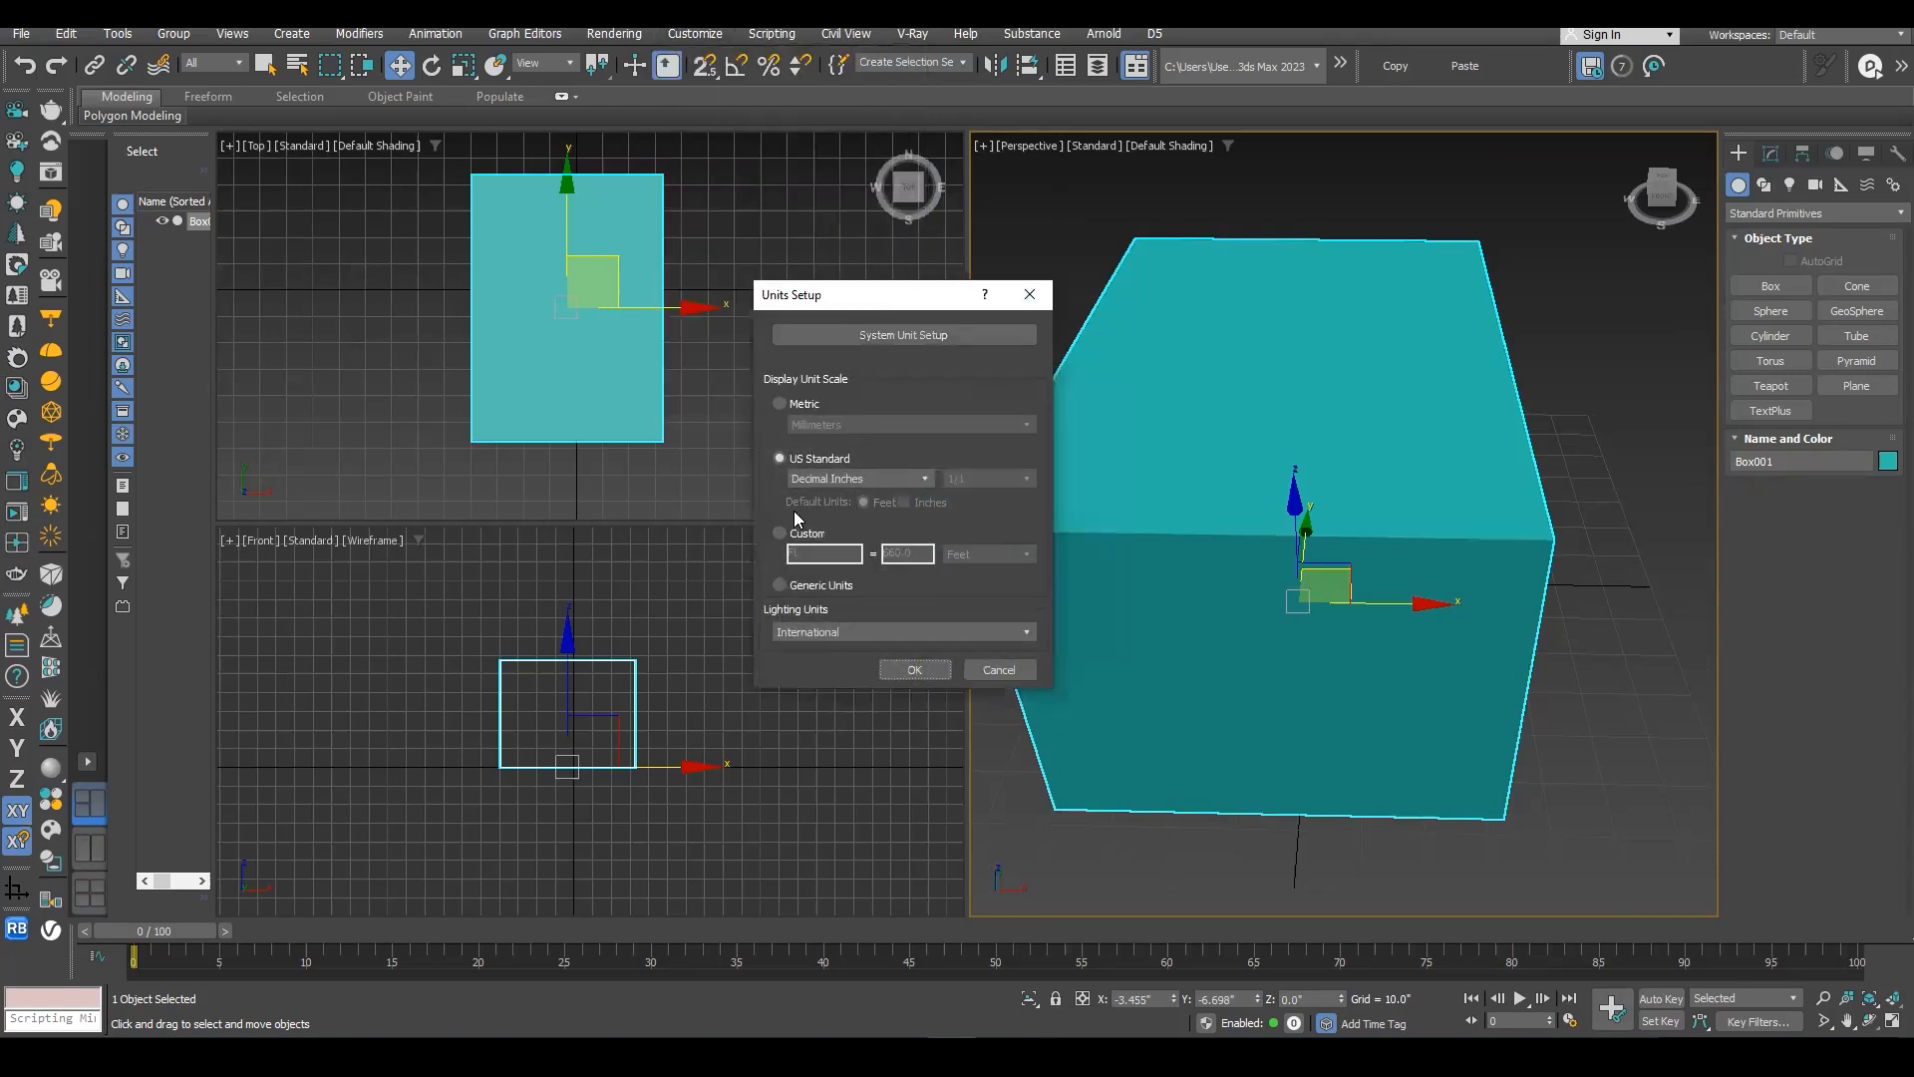
{"action": "left_click", "coordinate": [807, 405]}
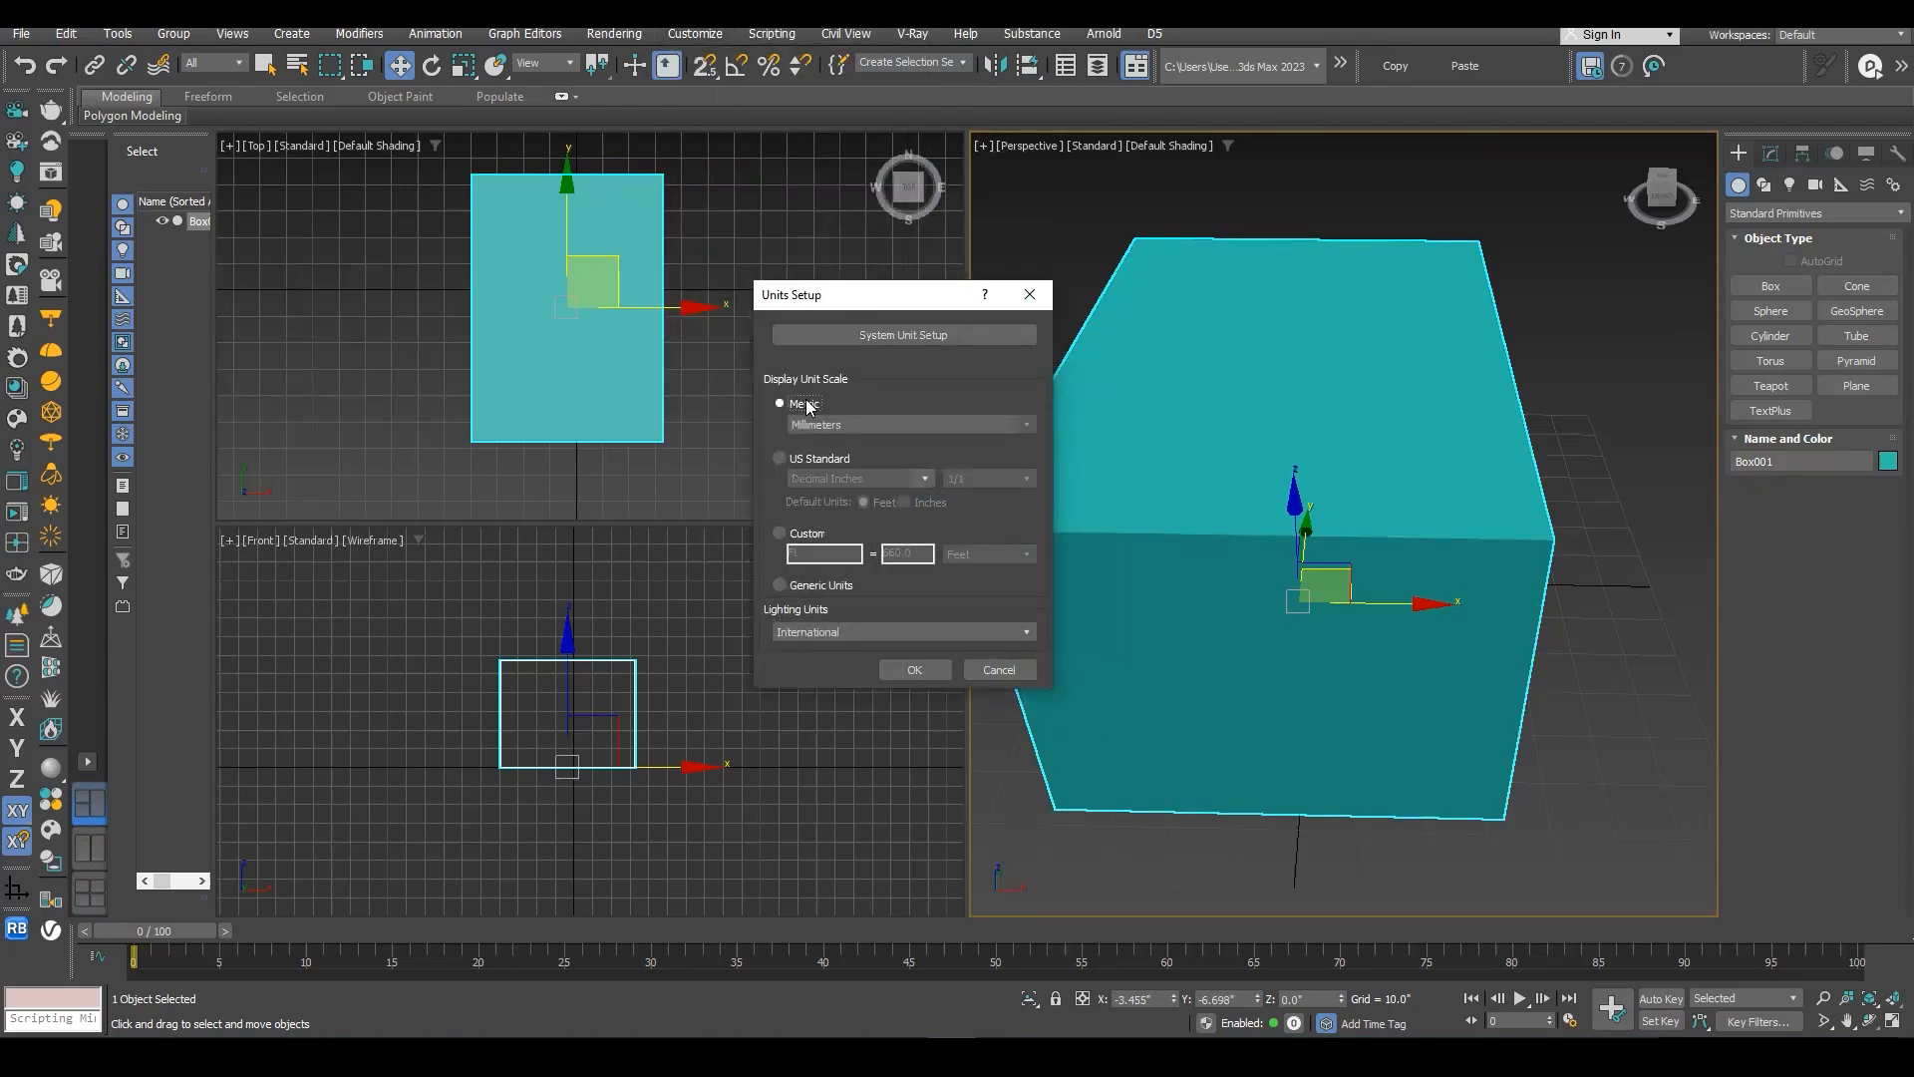
{"action": "left_click", "coordinate": [818, 427]}
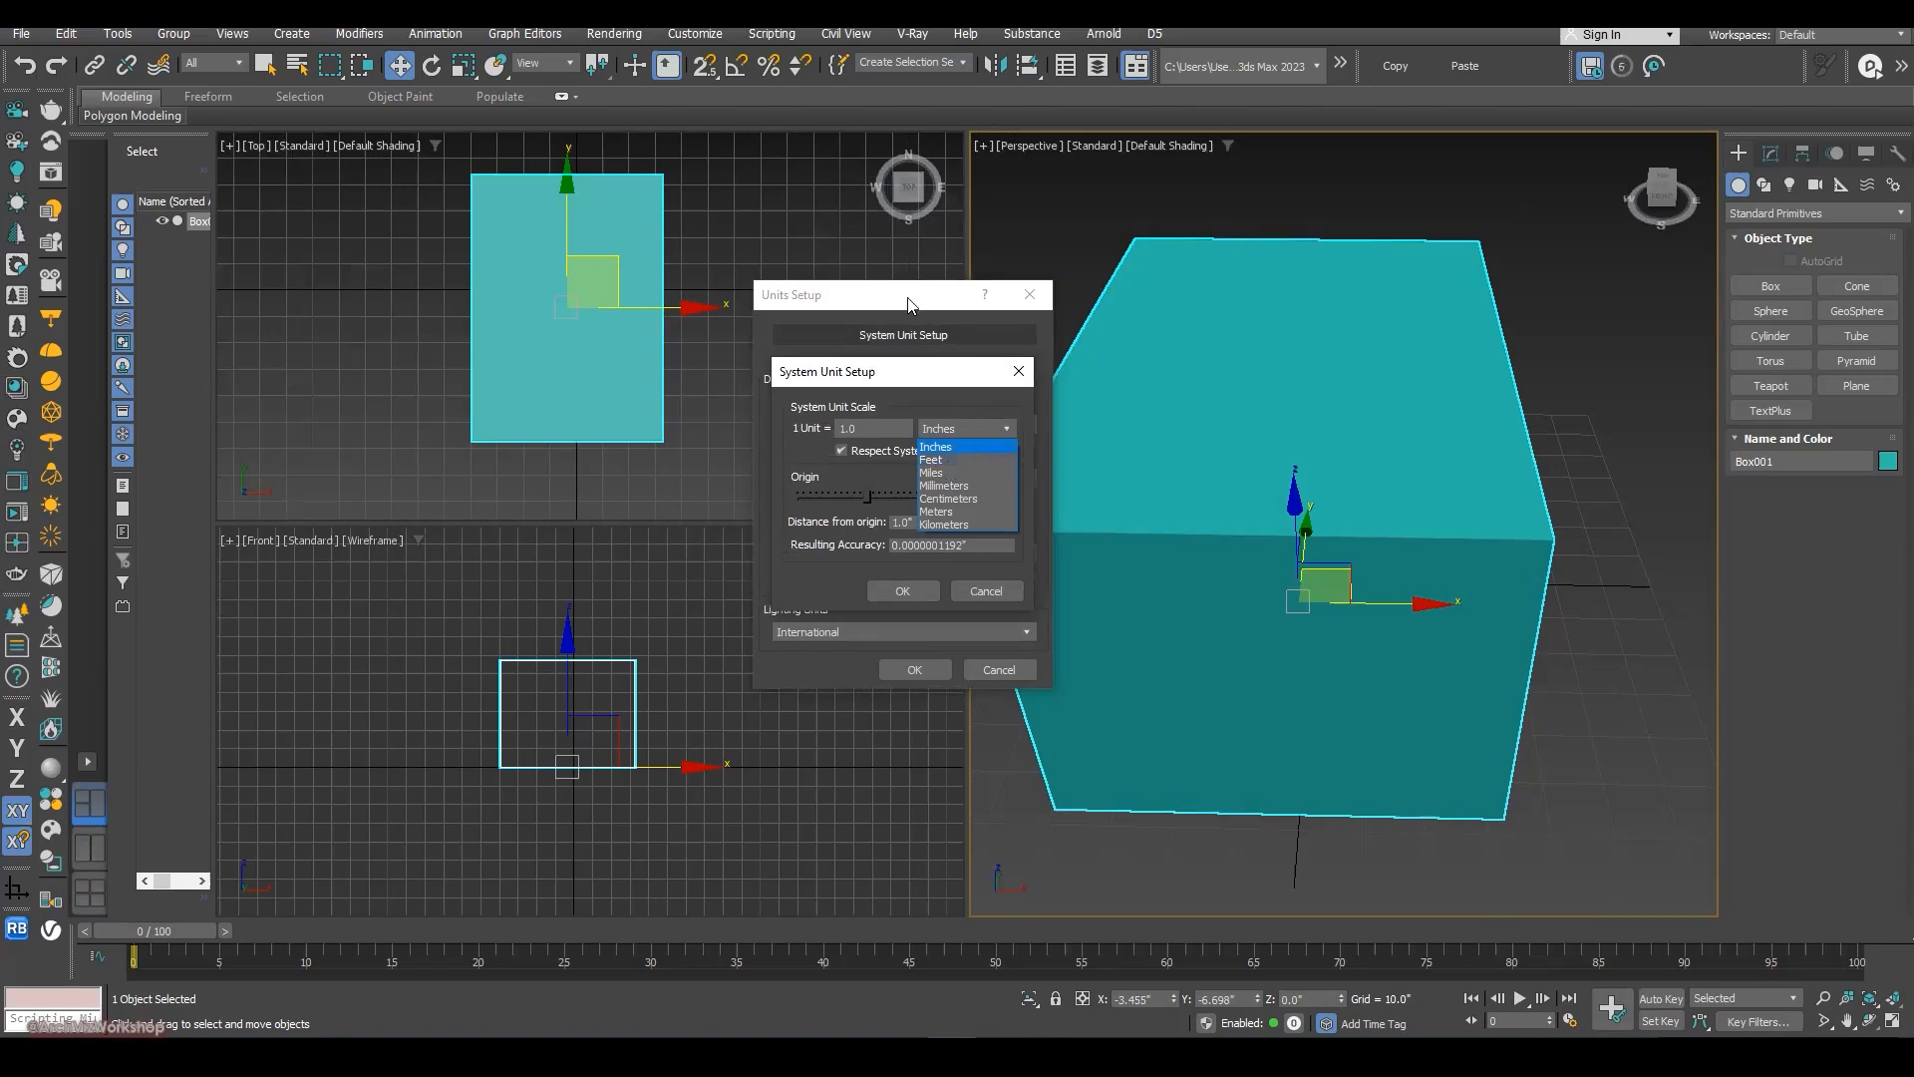
{"action": "left_click", "coordinate": [865, 296]}
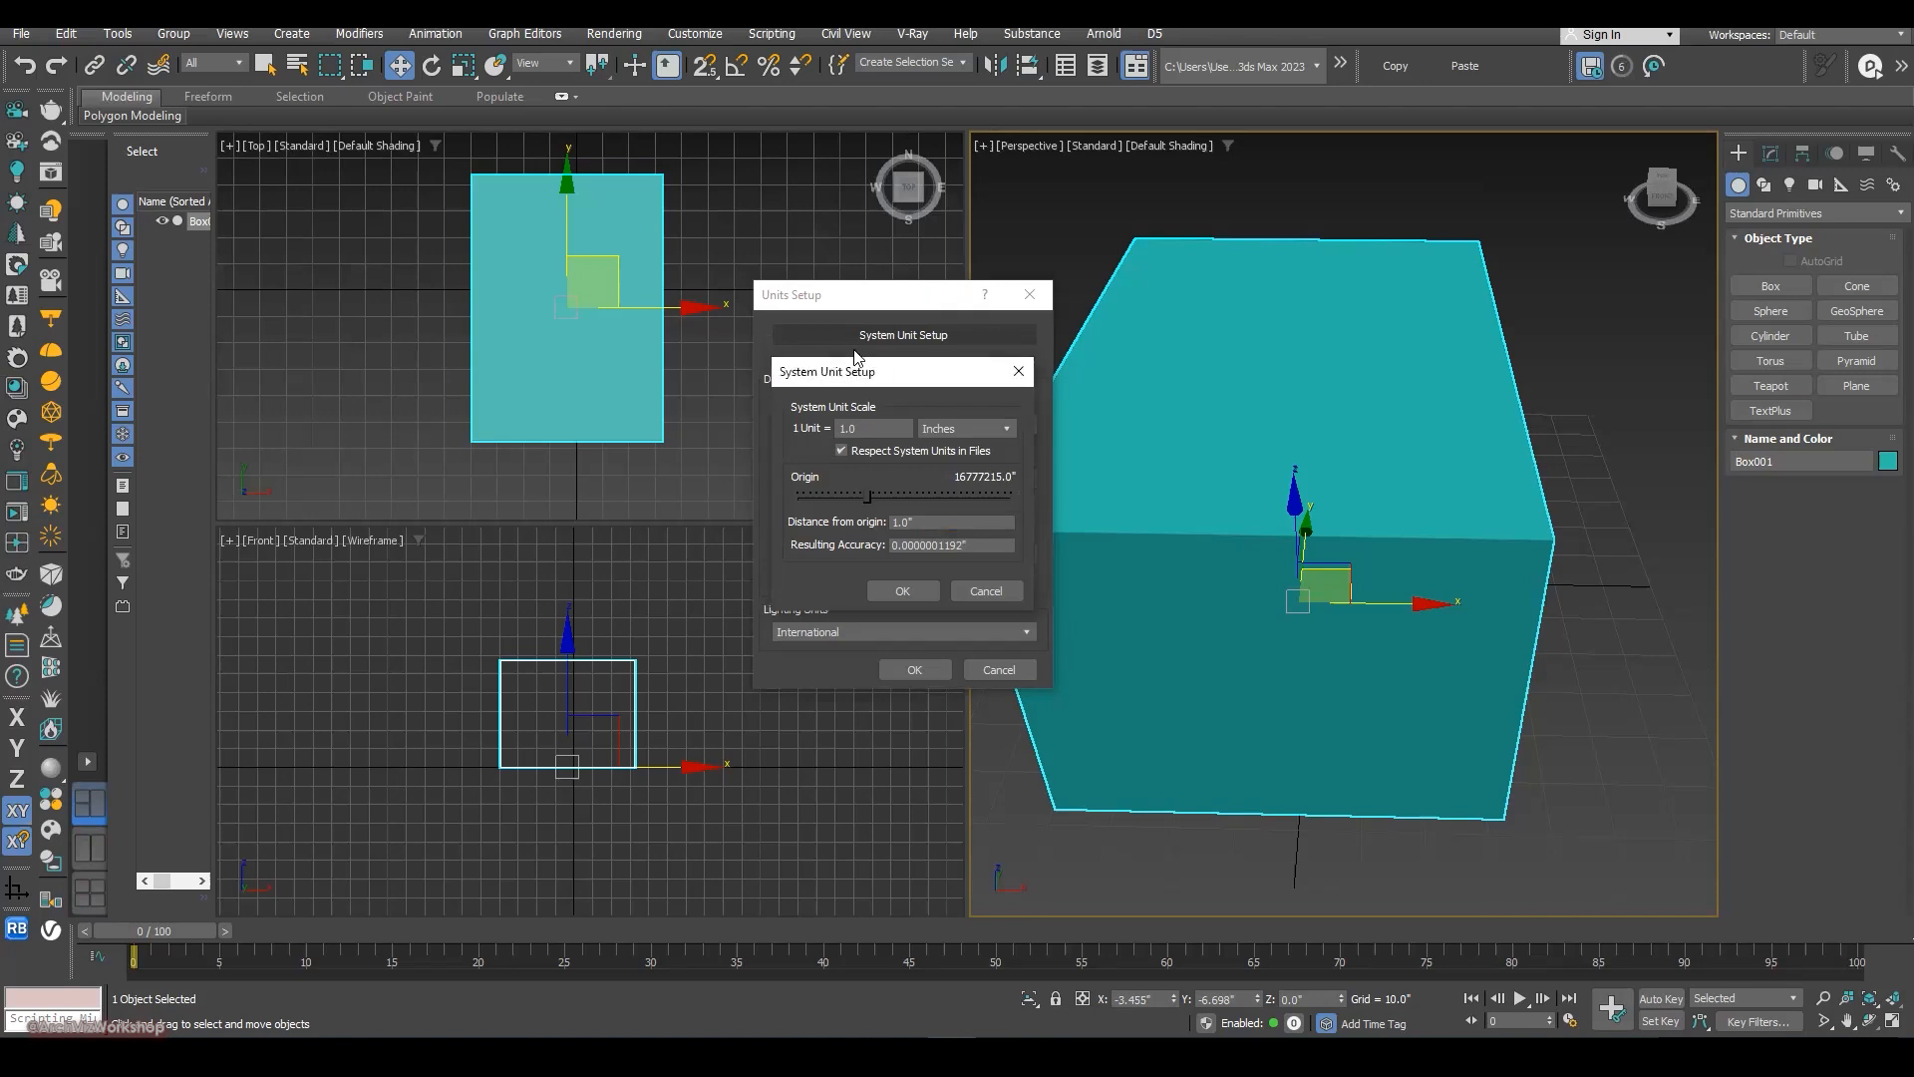
{"action": "left_click", "coordinate": [1018, 370]}
{"action": "left_click_drag", "start_coordinate": [871, 303], "coordinate": [454, 248]}
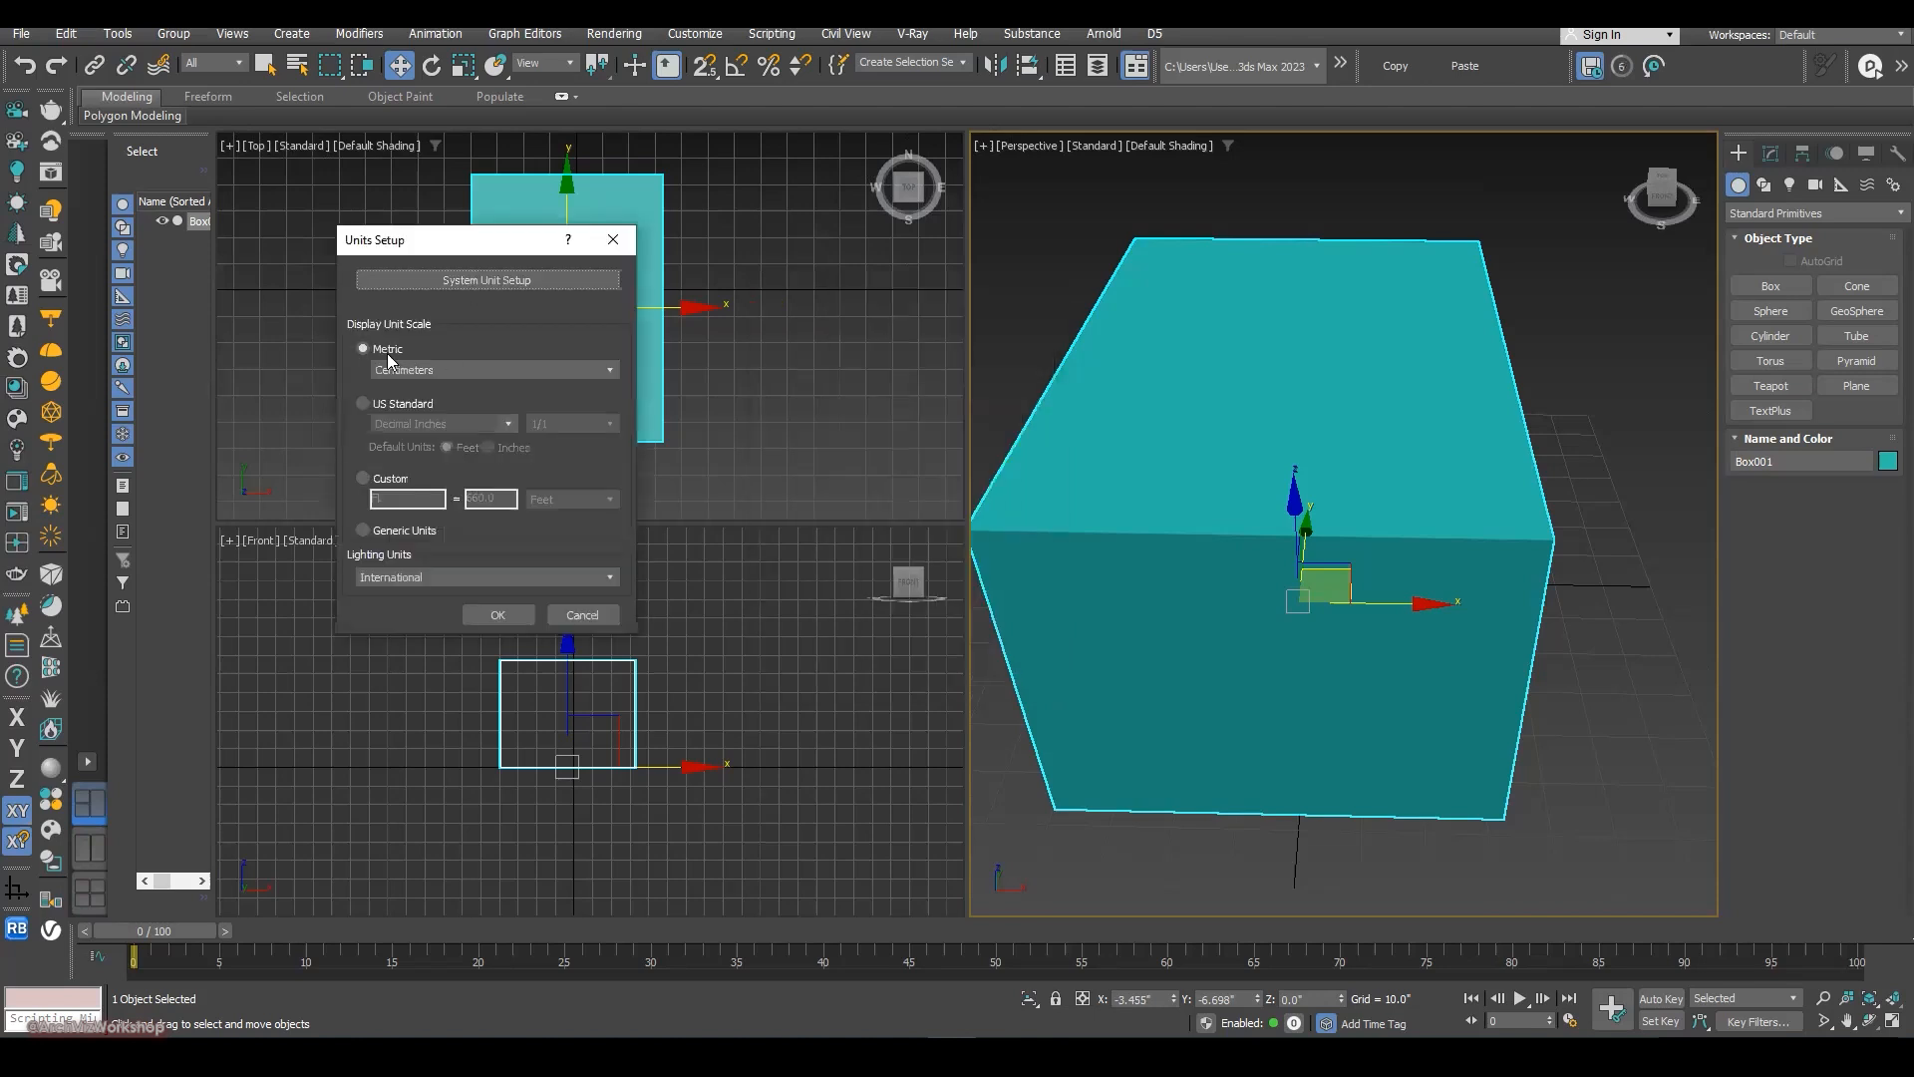
{"action": "left_click", "coordinate": [399, 372]}
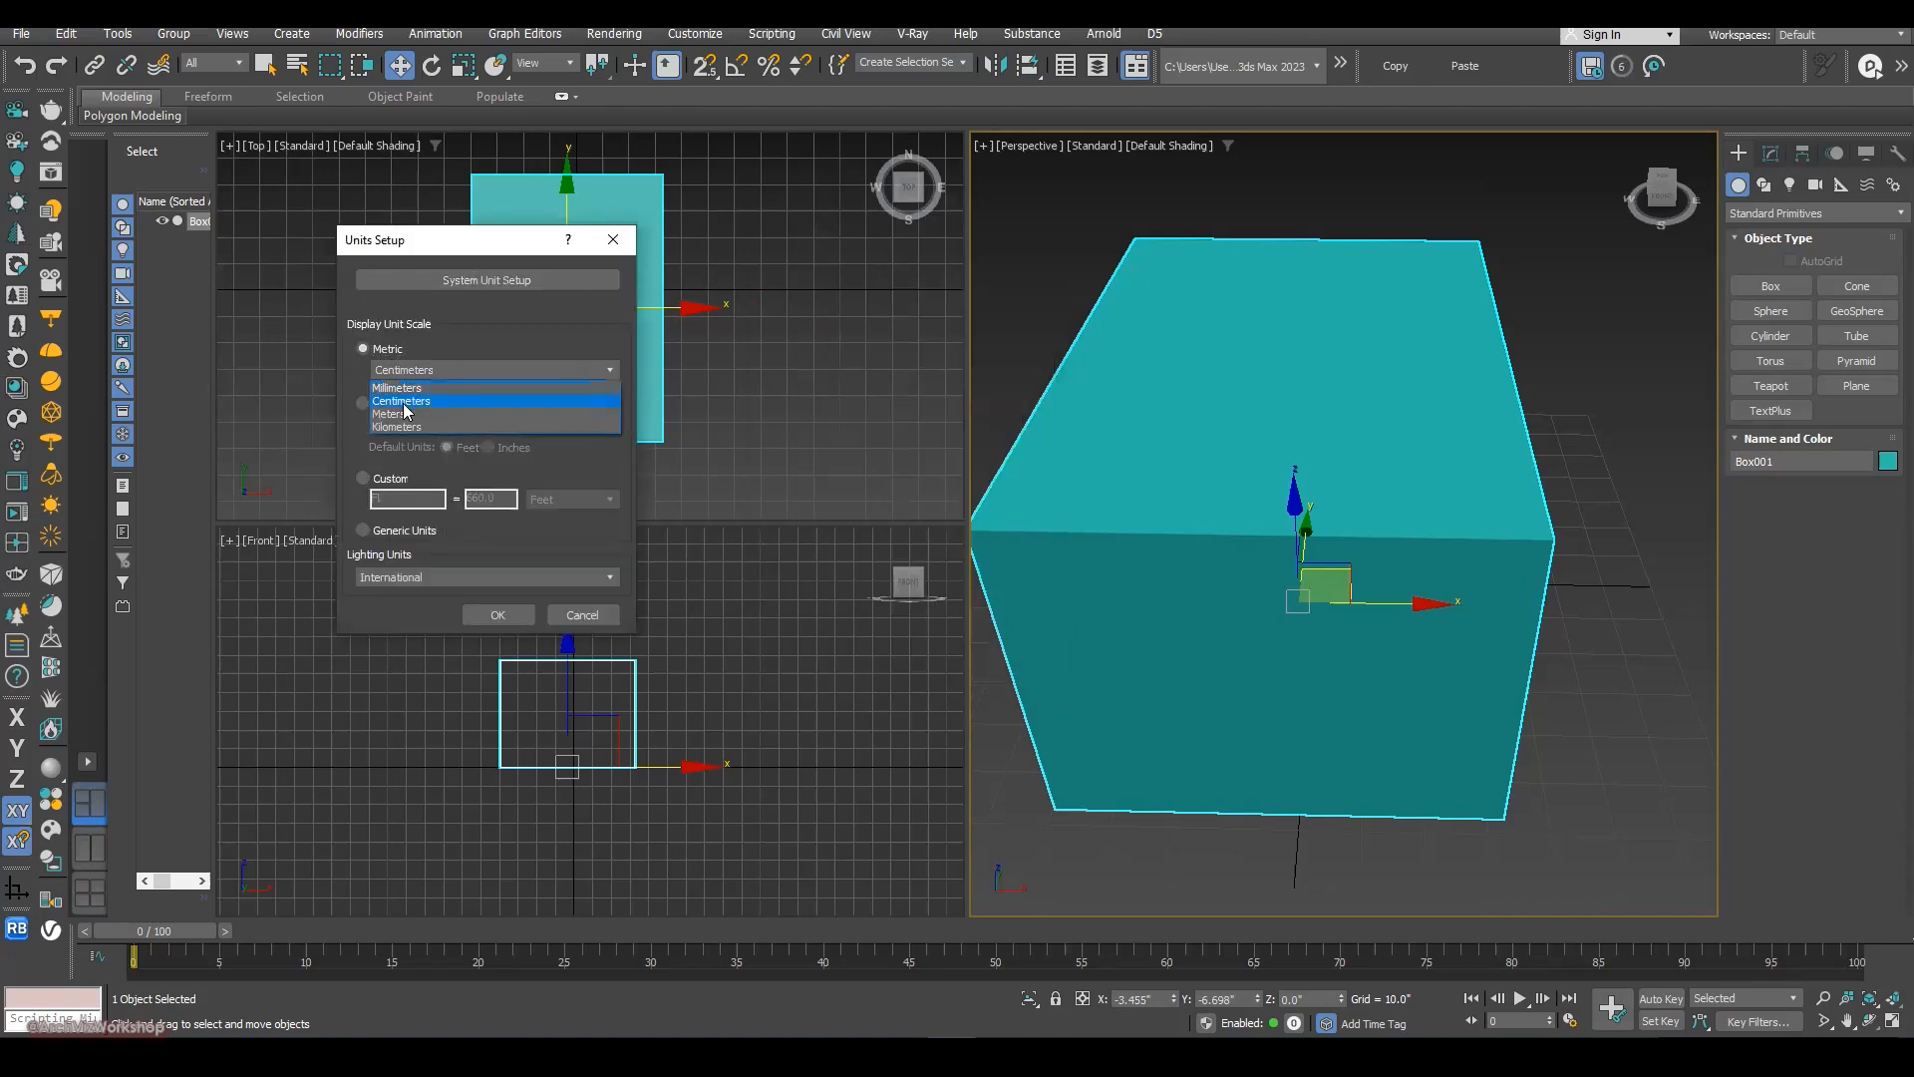
{"action": "left_click", "coordinate": [399, 414]}
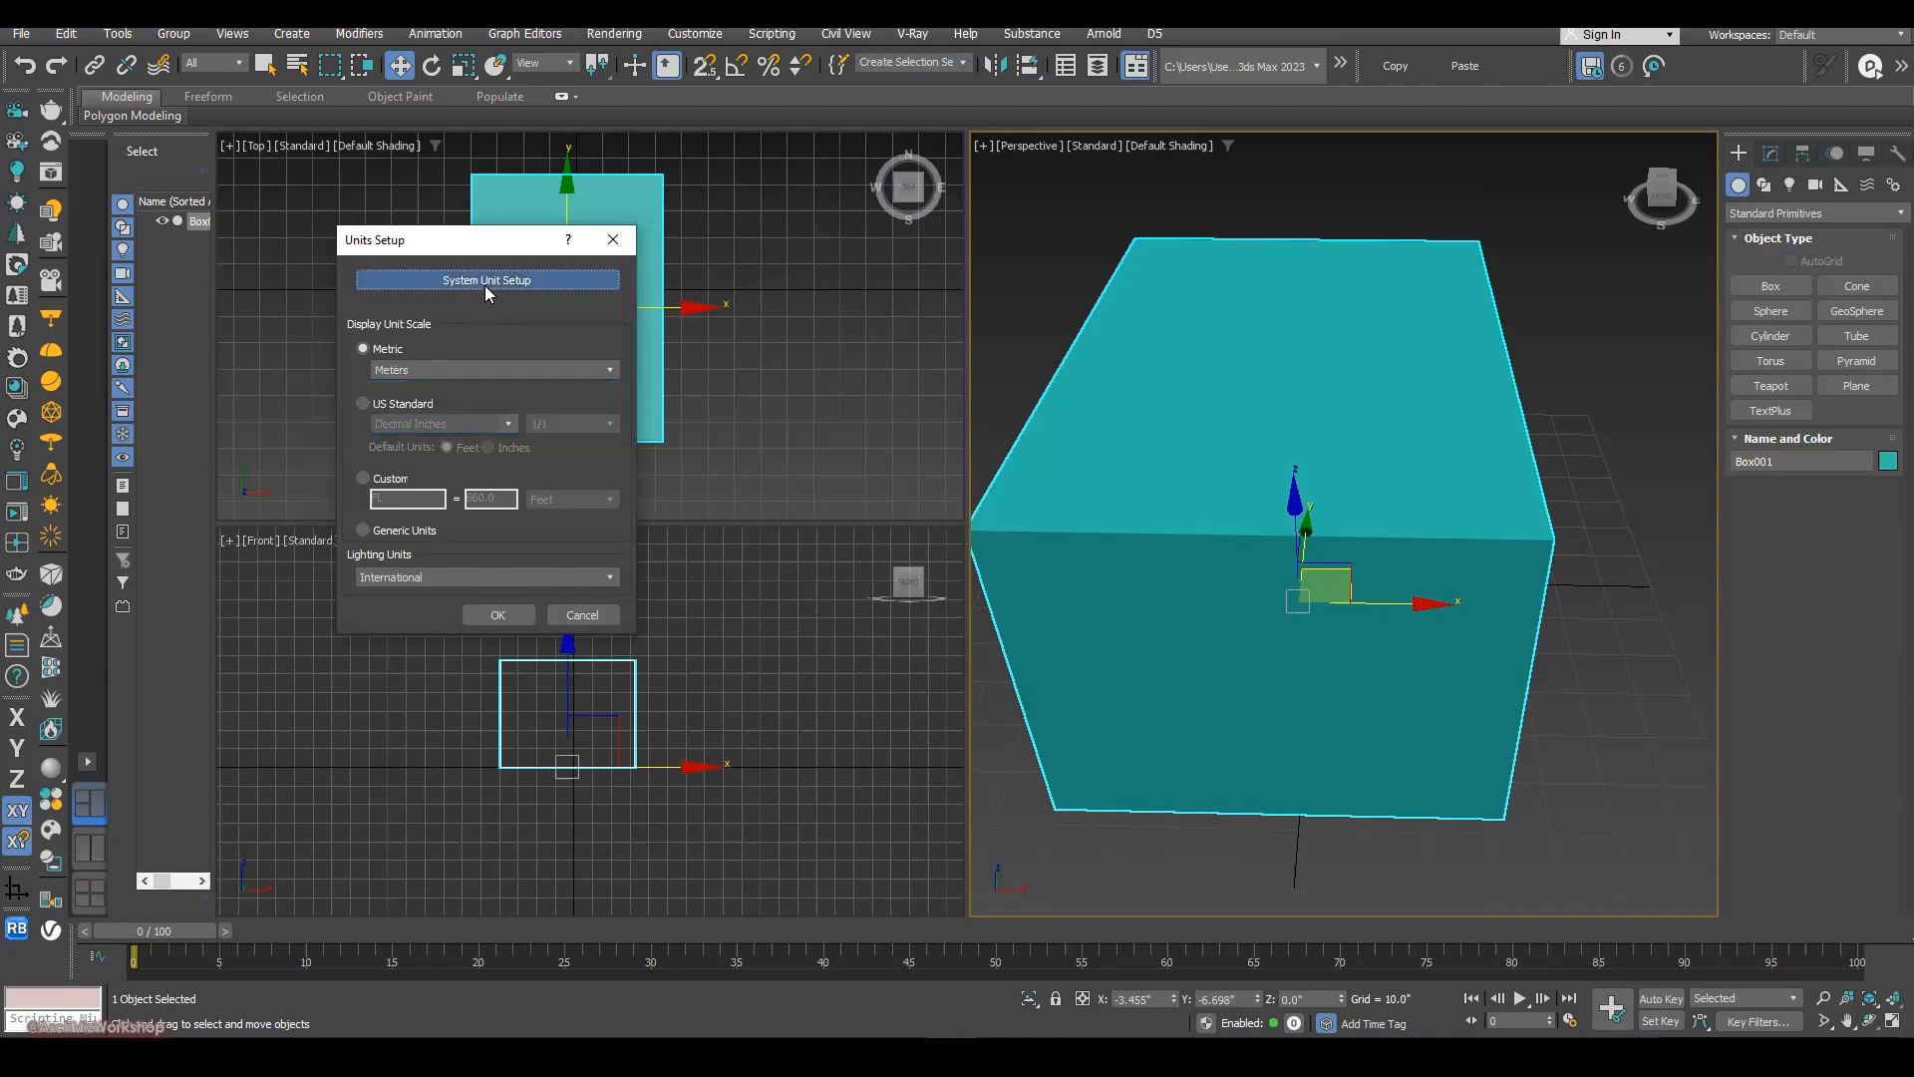
- Set the system unit scale to 1 unit = 1.0 Meters and apply the units setup
{"action": "left_click", "coordinate": [485, 281]}
{"action": "left_click", "coordinate": [519, 376]}
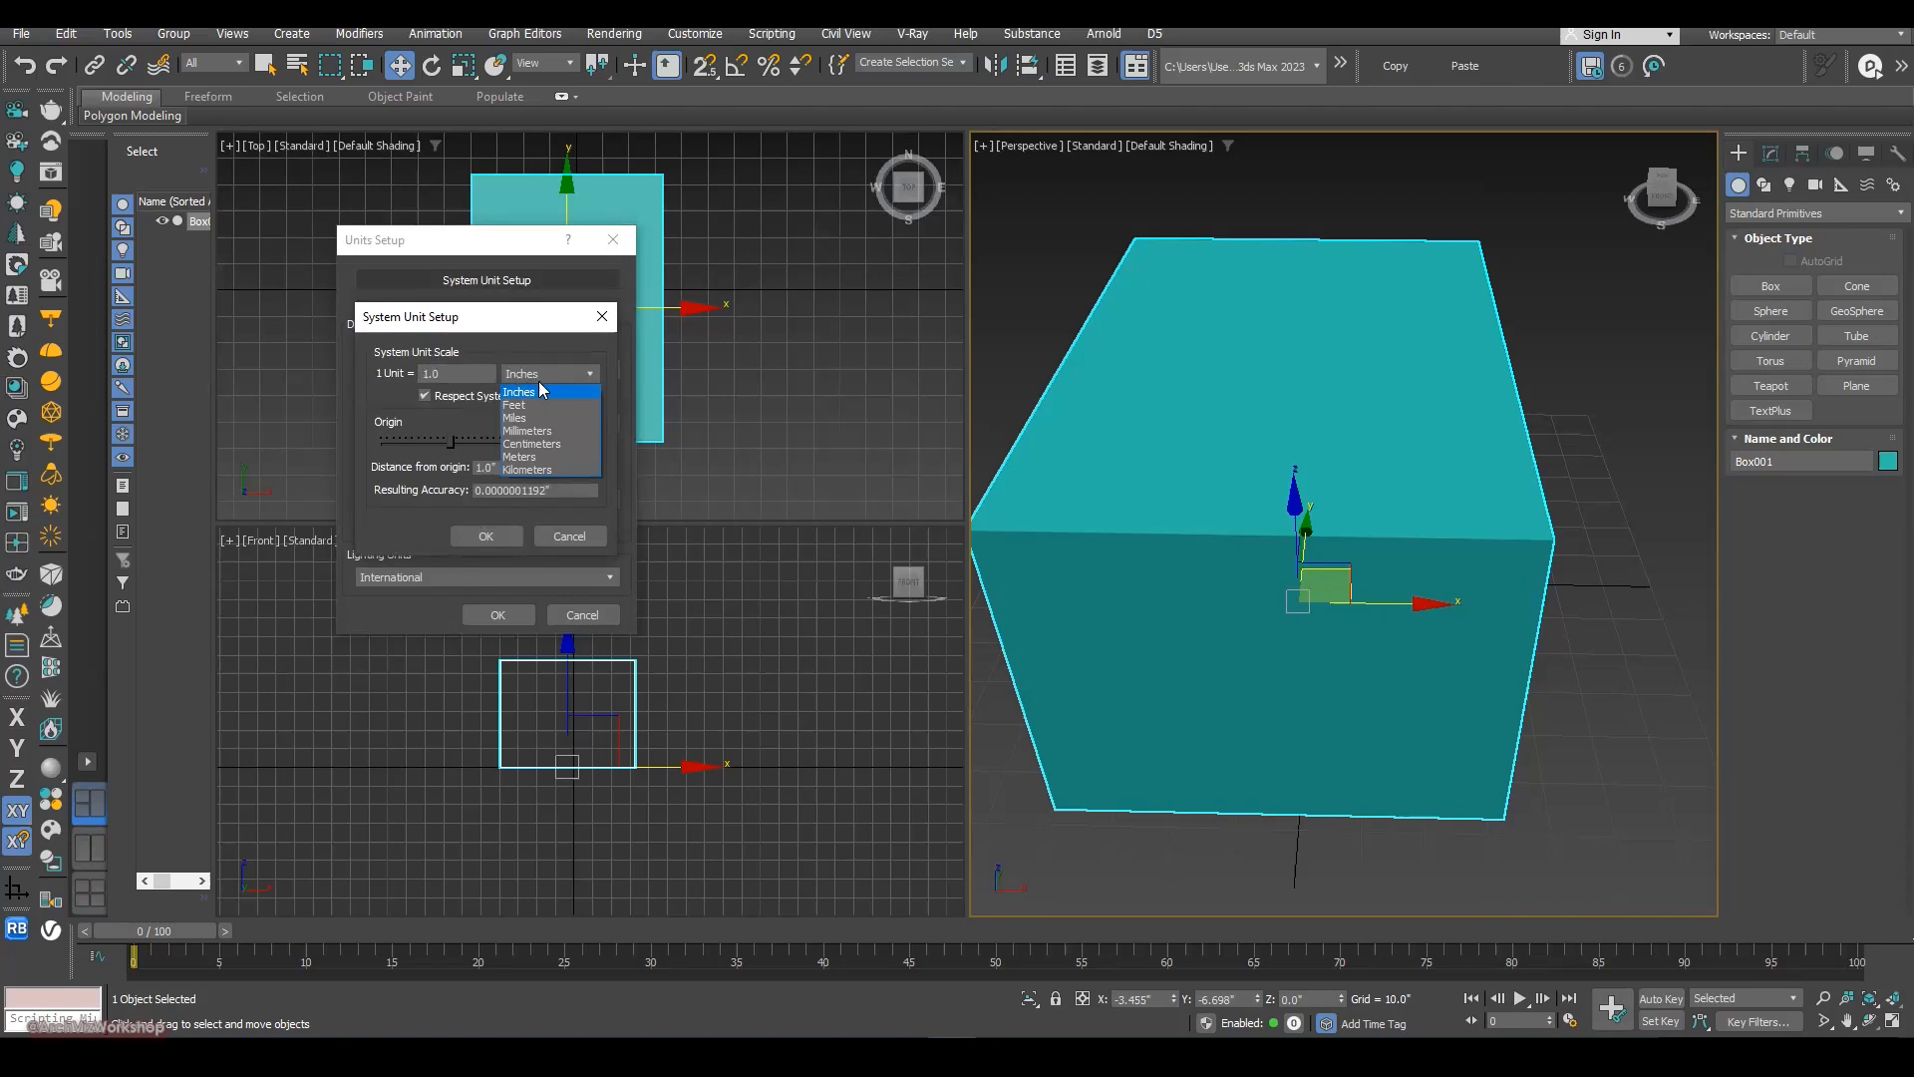
{"action": "left_click", "coordinate": [535, 456]}
{"action": "left_click", "coordinate": [488, 535]}
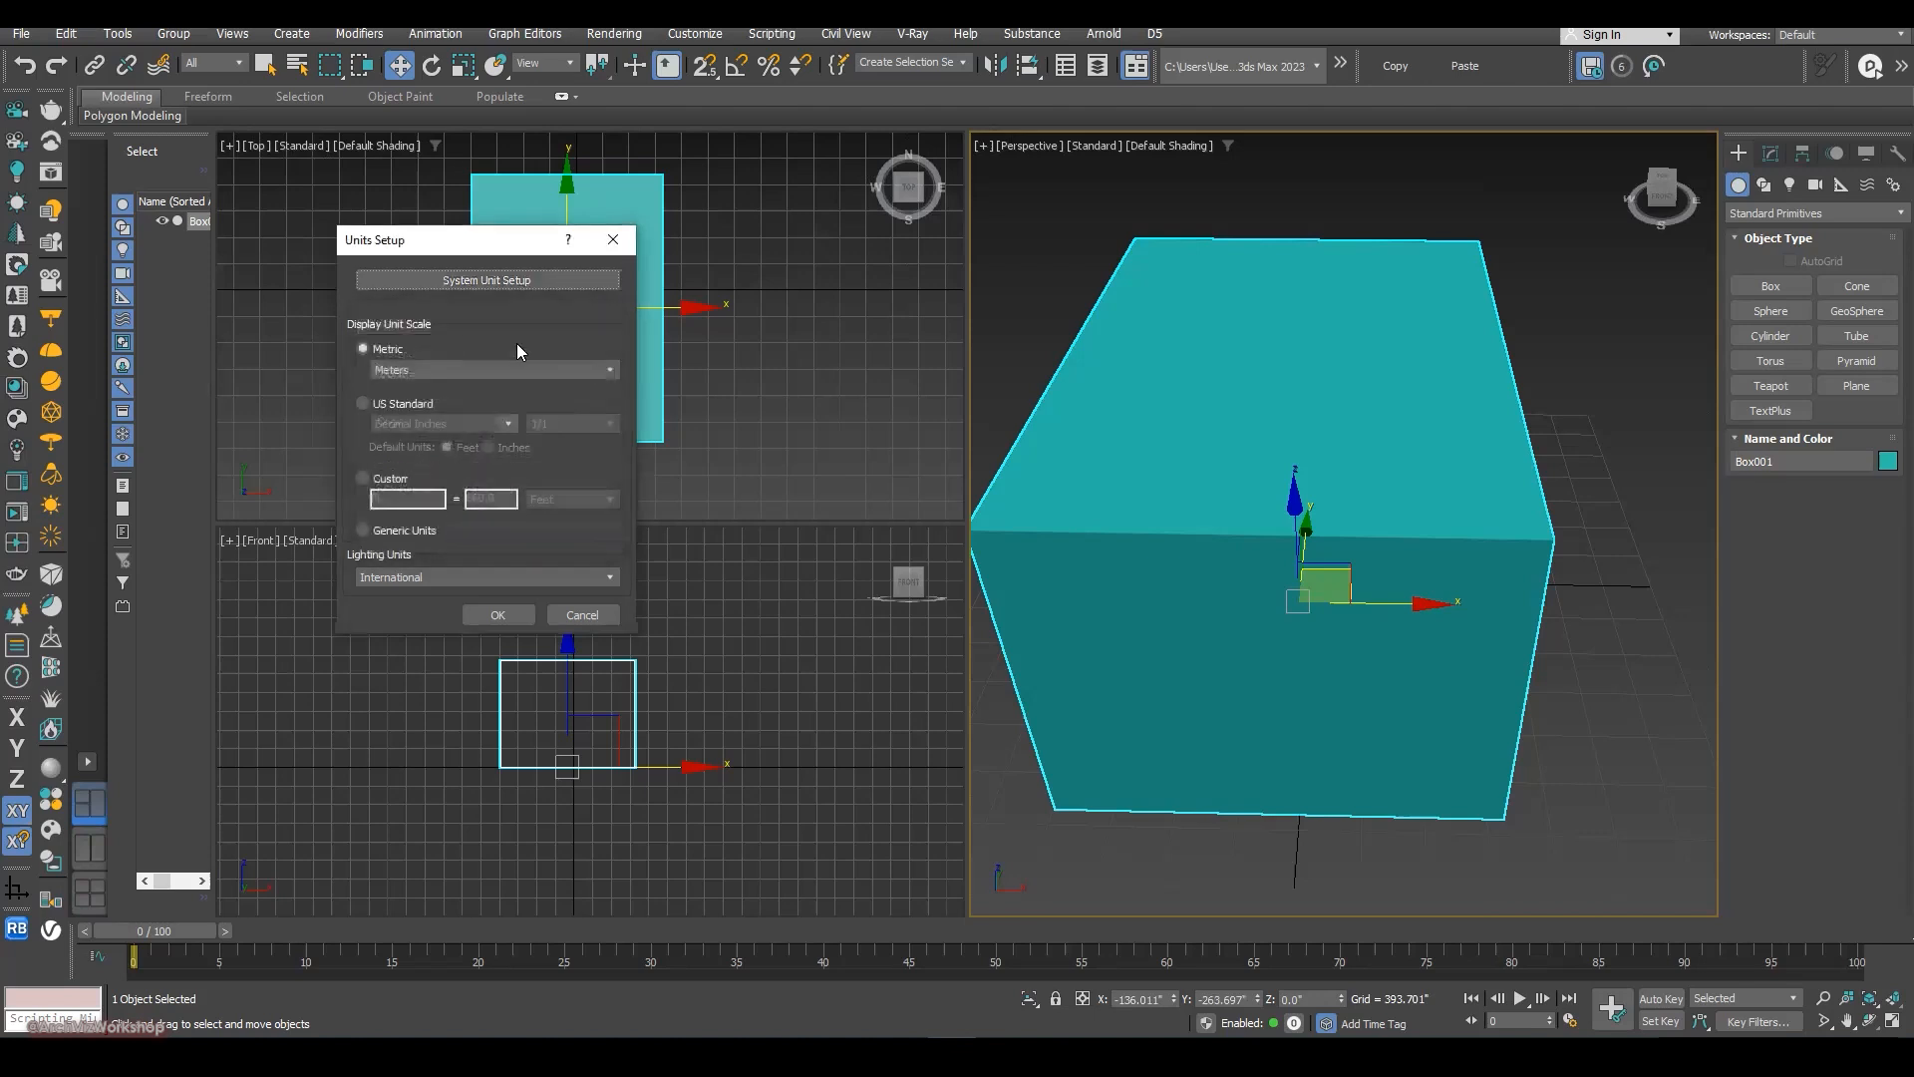
{"action": "left_click", "coordinate": [526, 282]}
{"action": "left_click", "coordinate": [489, 536]}
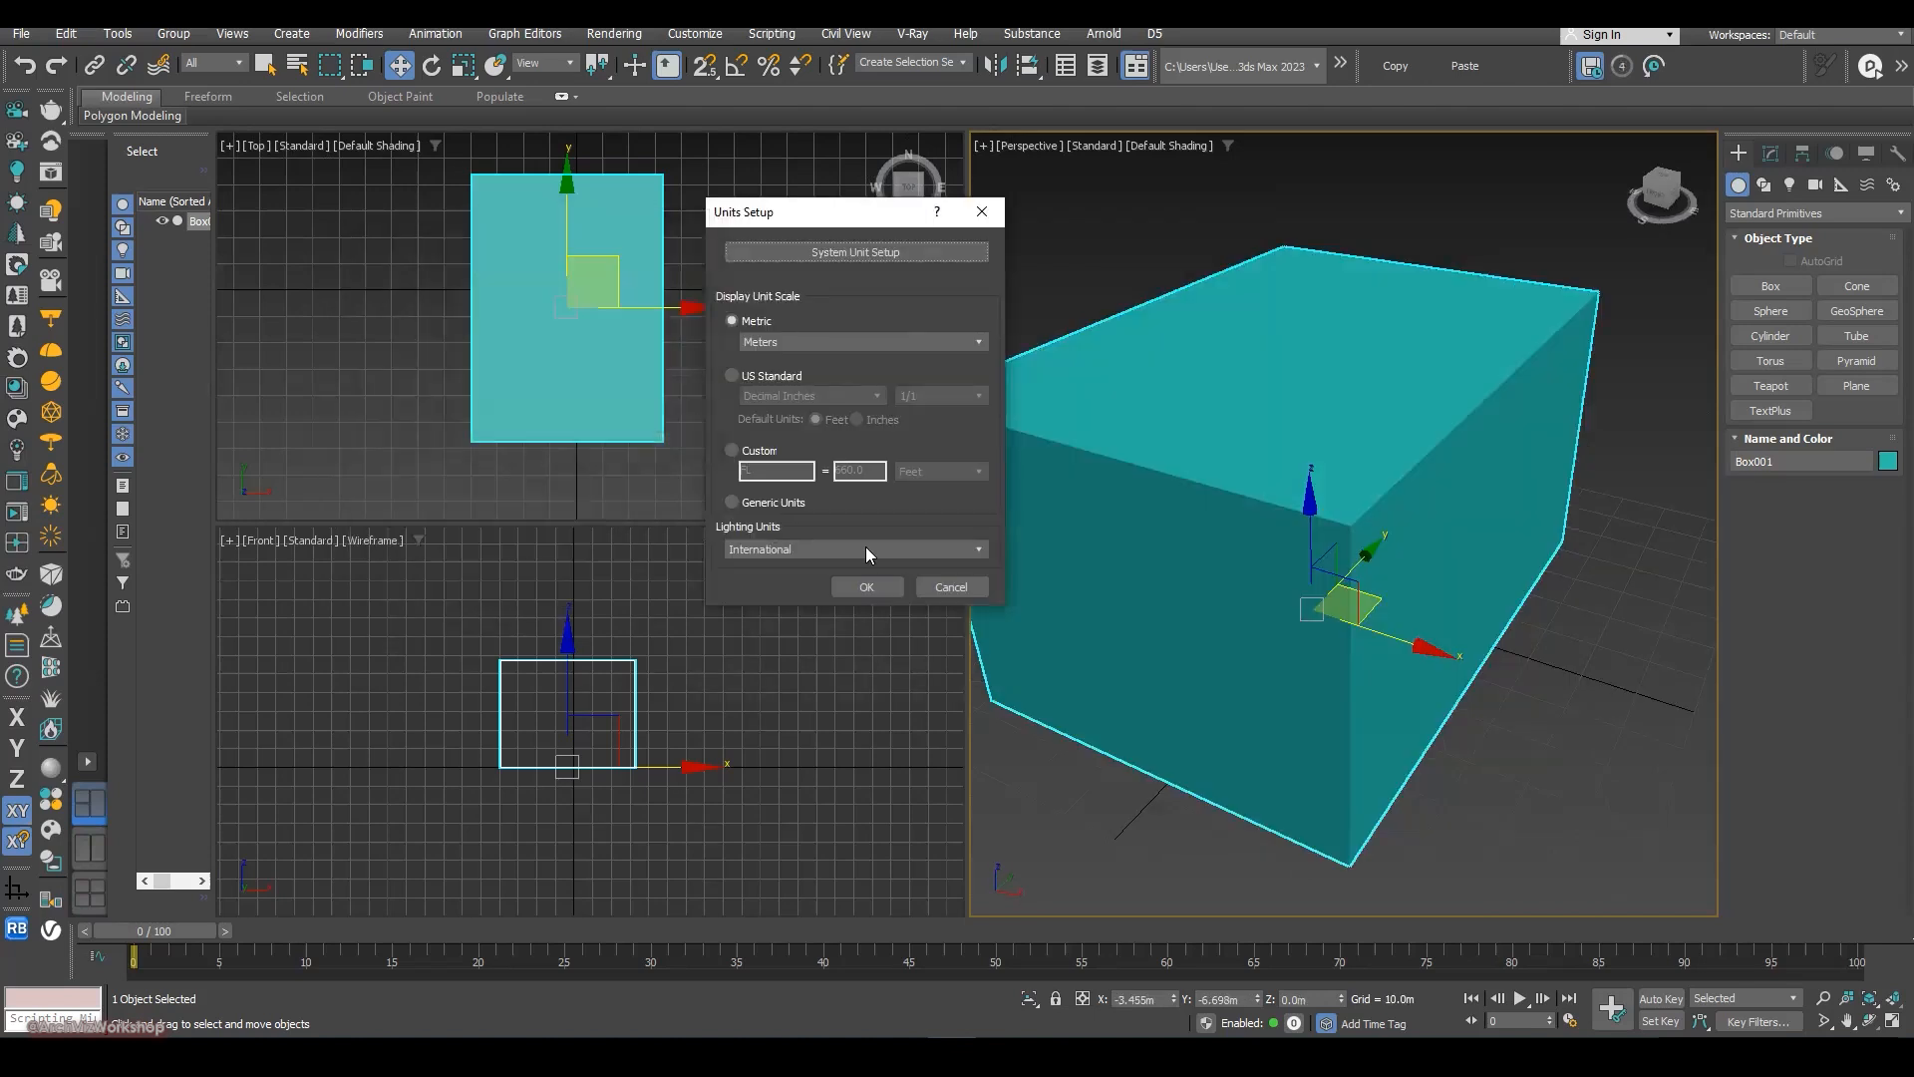
{"action": "left_click", "coordinate": [867, 588]}
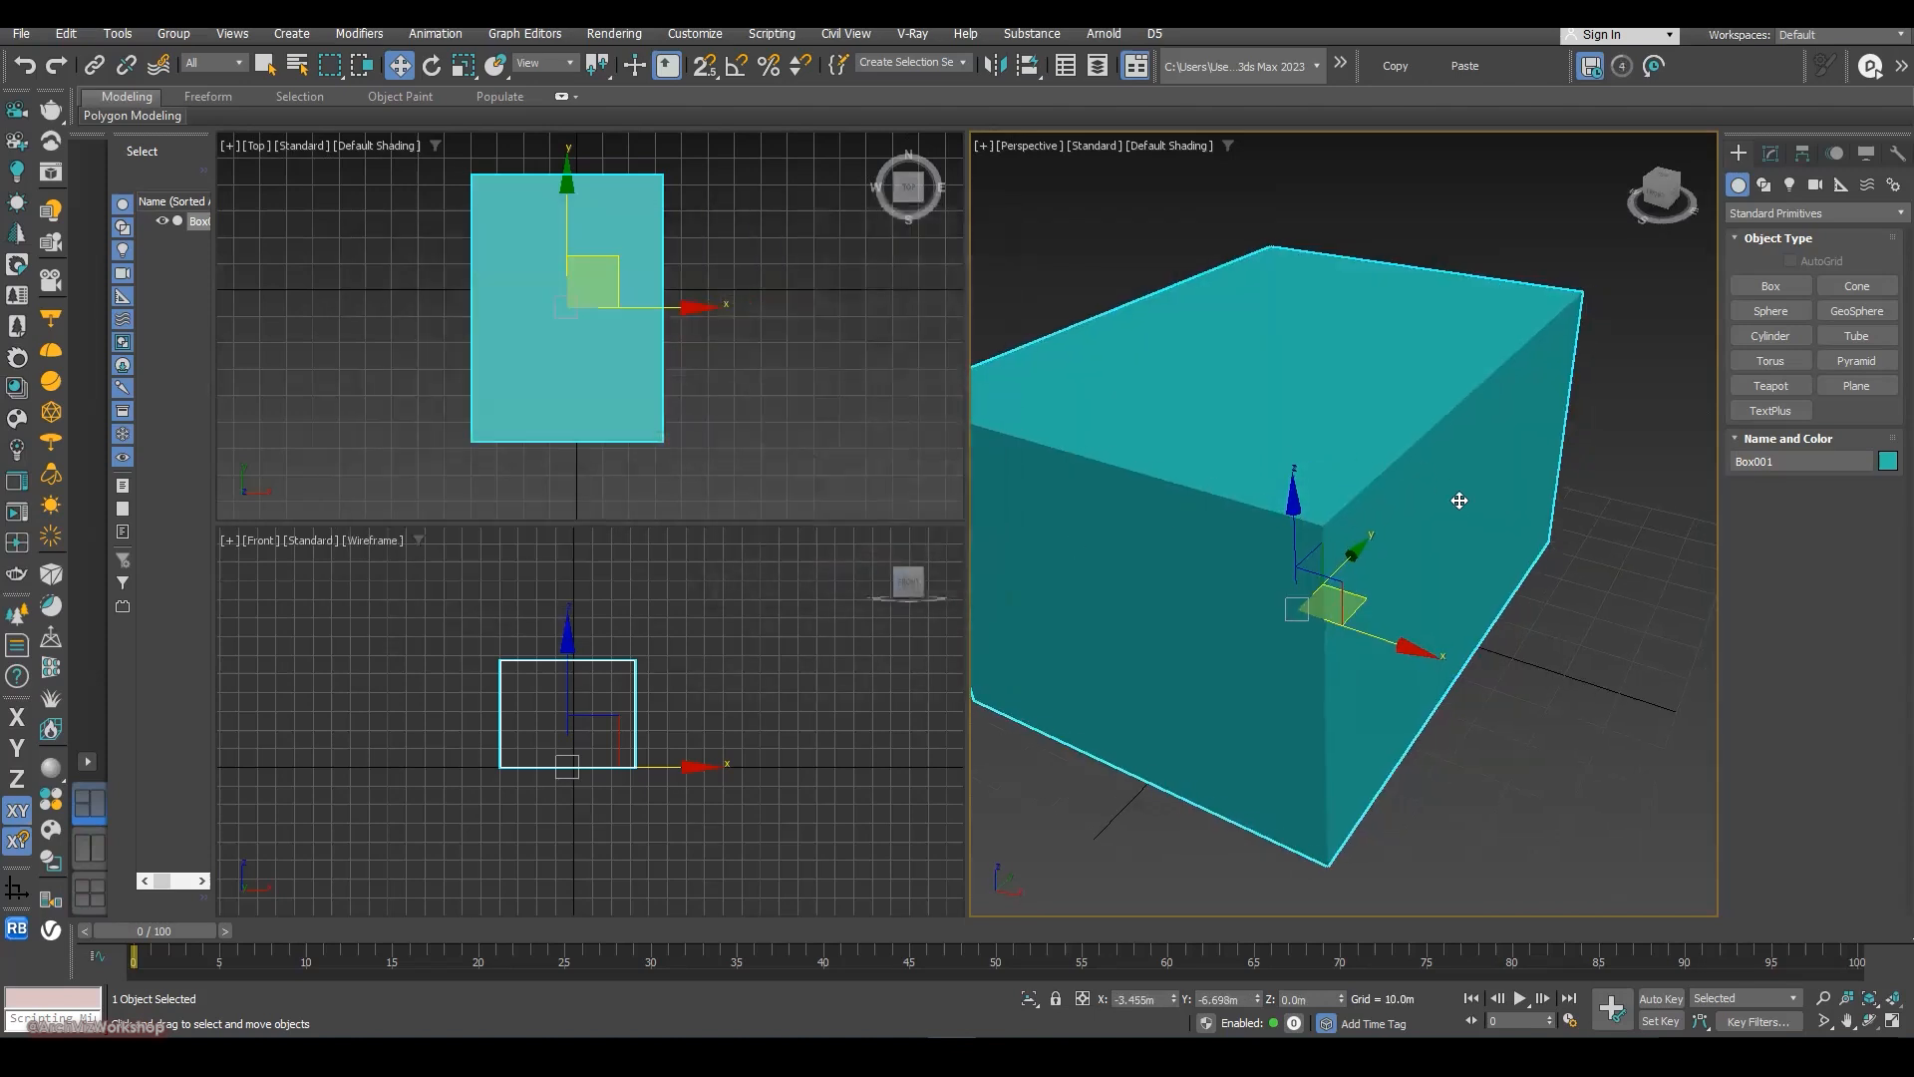
- Widen the perspective viewport by narrowing the stacked top and front viewports
{"action": "middle_click_drag", "start_coordinate": [1457, 478], "coordinate": [1499, 435], "text": "alt"}
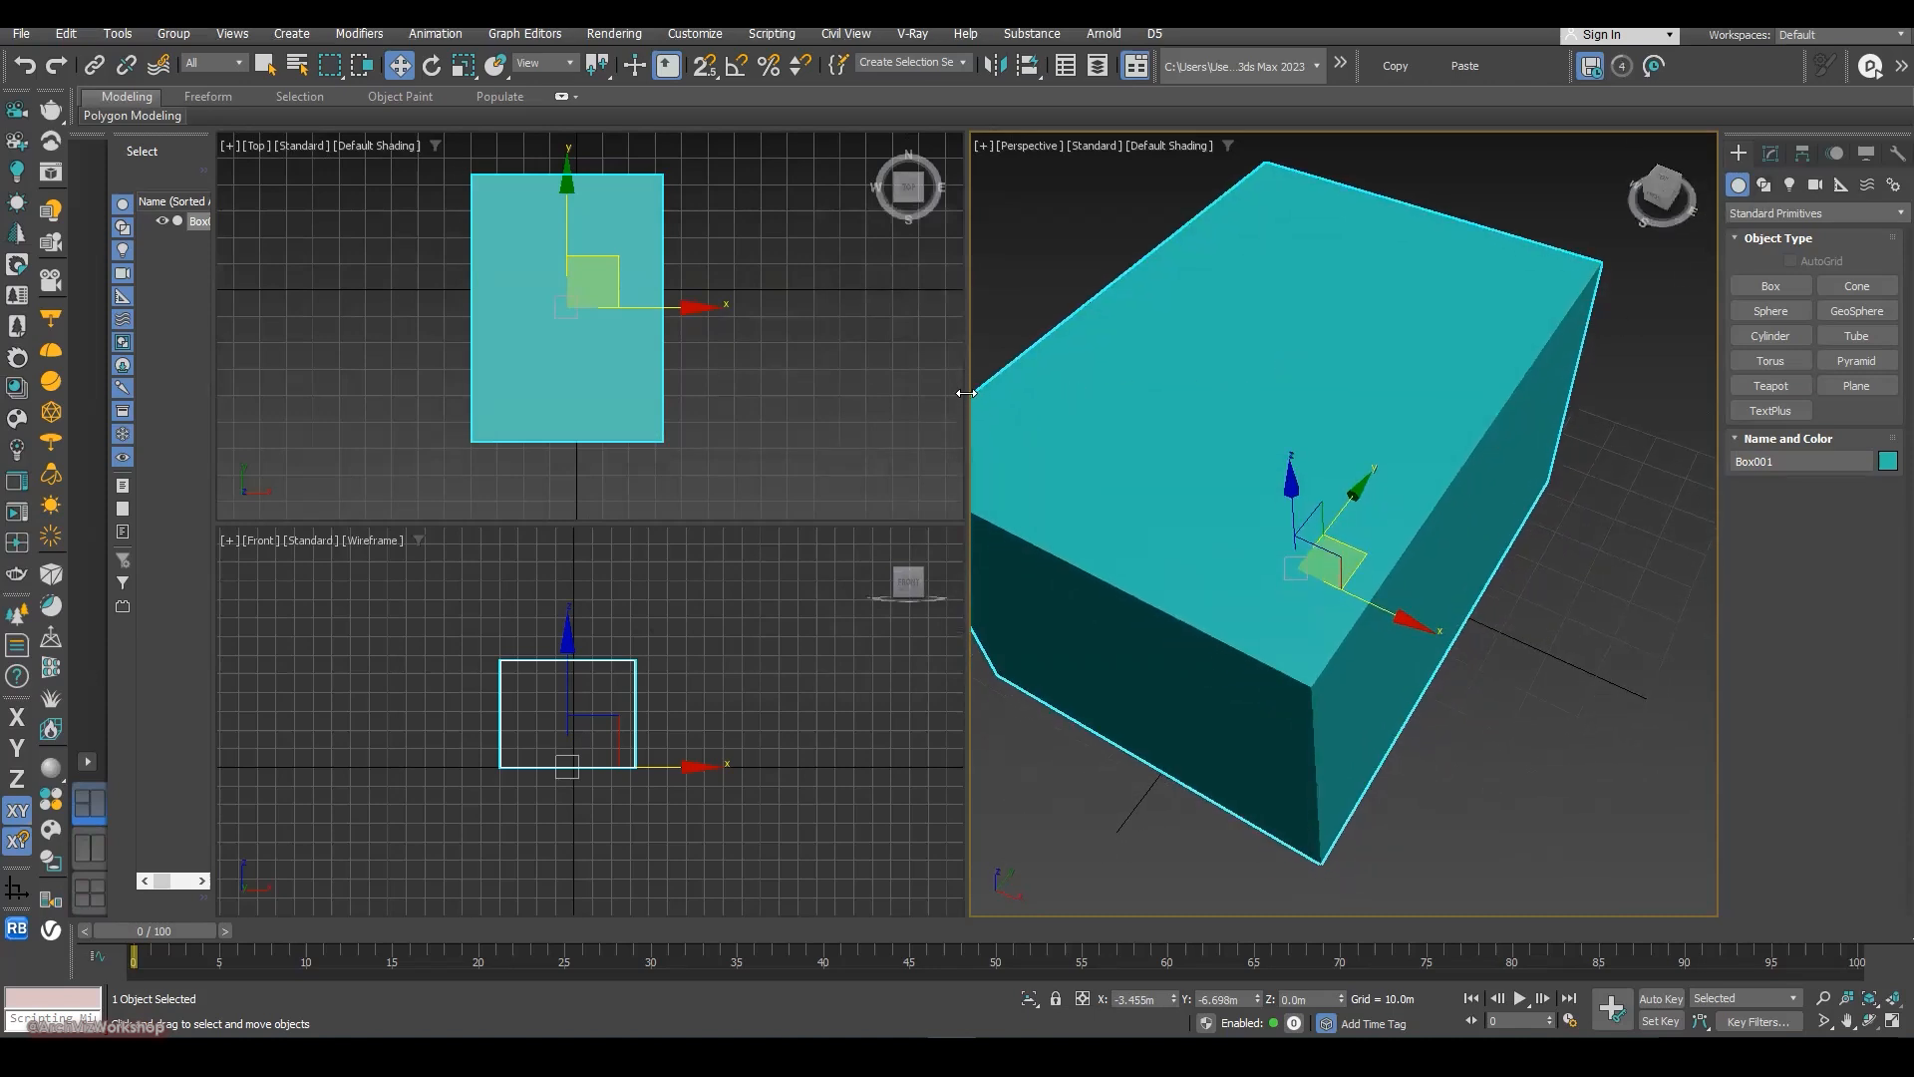
{"action": "left_click_drag", "start_coordinate": [847, 402], "coordinate": [713, 406]}
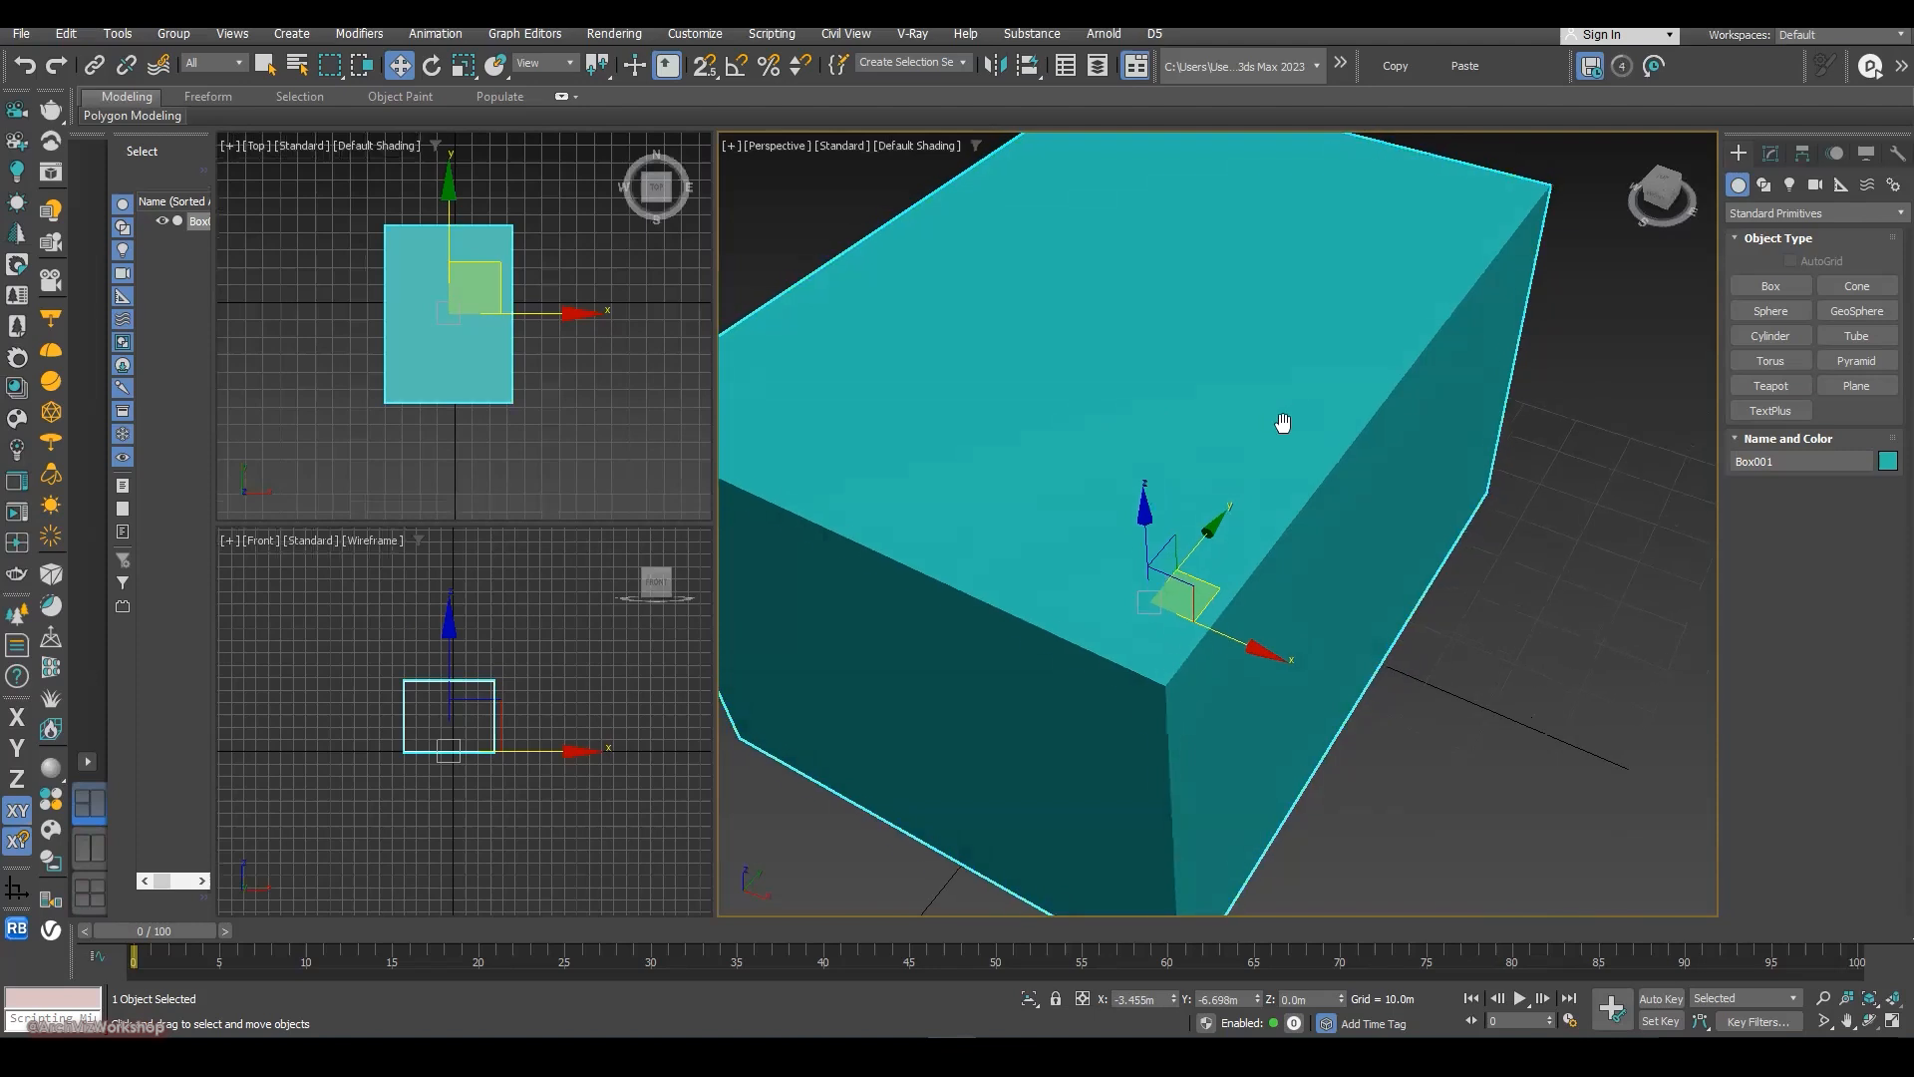
{"action": "scroll", "coordinate": [1336, 399], "scroll_direction": "down", "scroll_amount": 2}
{"action": "scroll", "coordinate": [1336, 403], "scroll_direction": "up", "scroll_amount": 2}
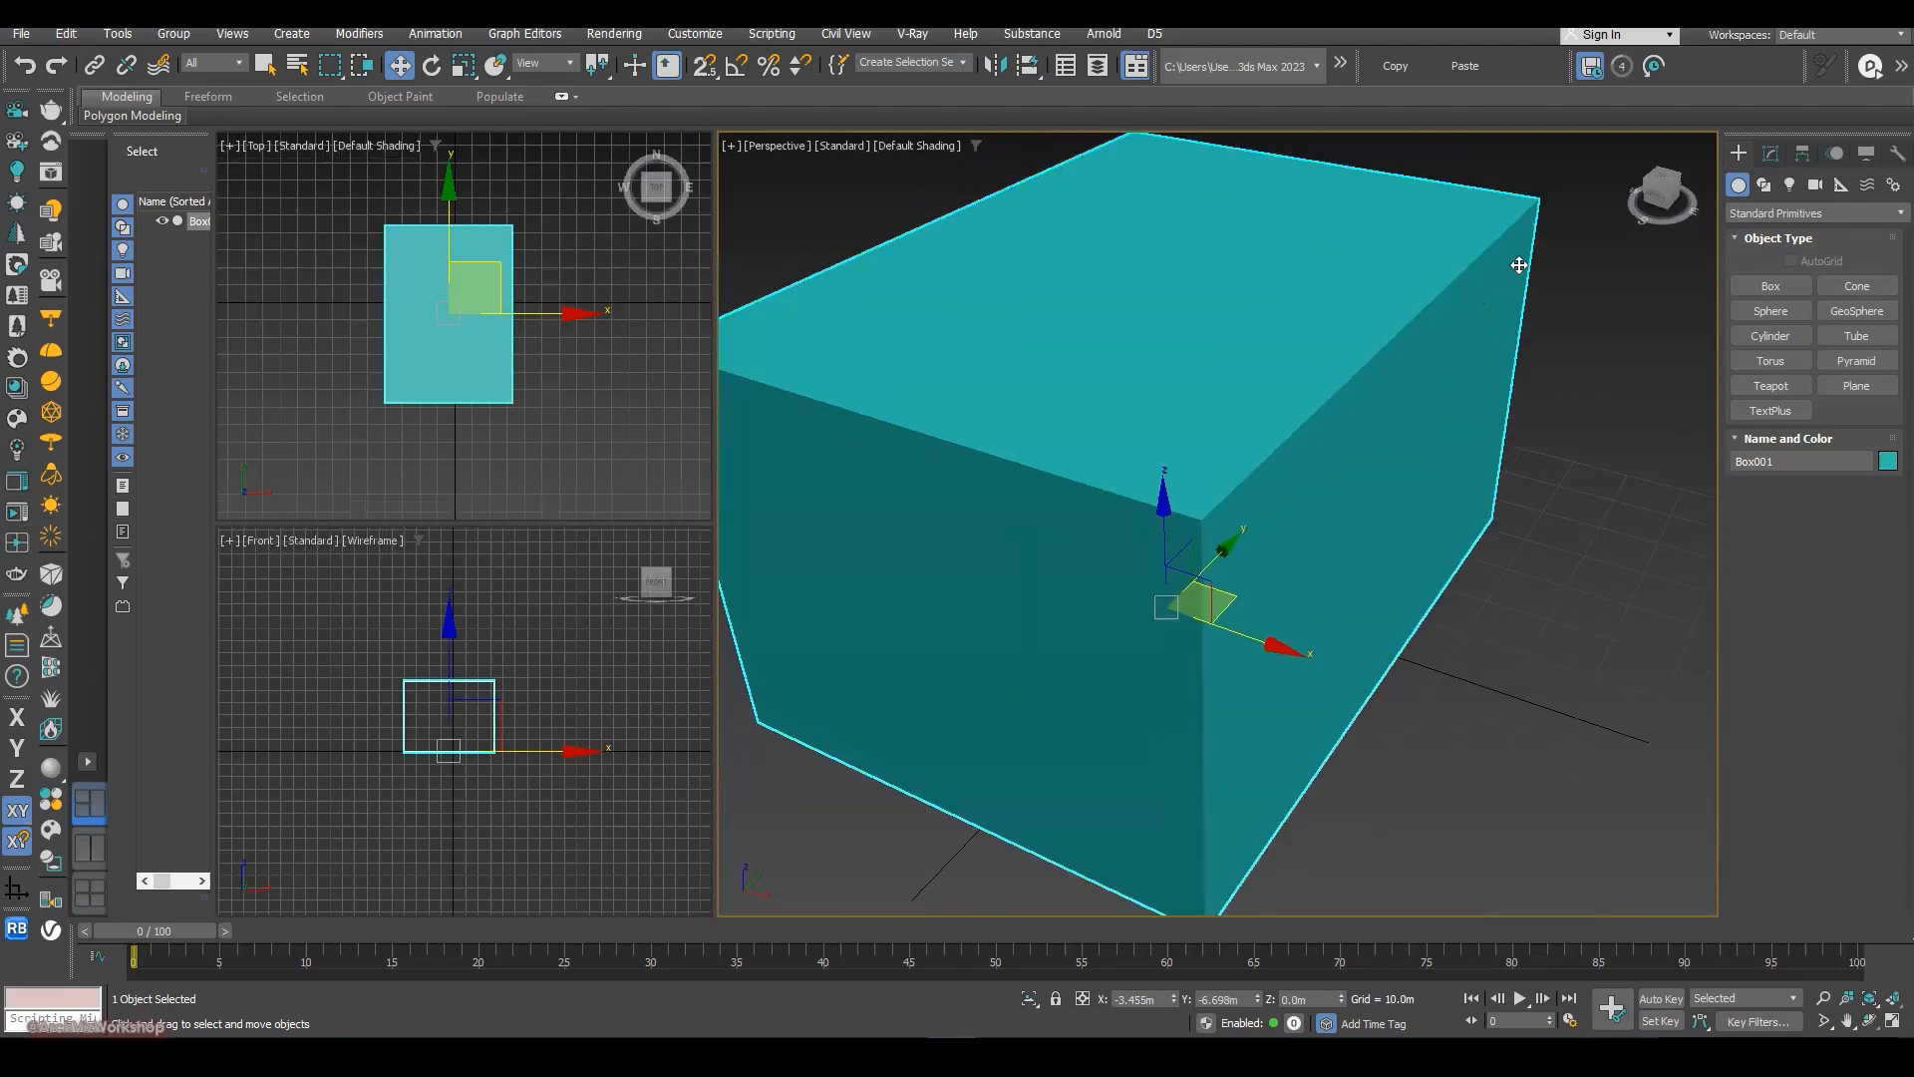
{"action": "scroll", "coordinate": [1505, 278], "scroll_direction": "up", "scroll_amount": 2}
{"action": "scroll", "coordinate": [1361, 329], "scroll_direction": "down", "scroll_amount": 2}
{"action": "scroll", "coordinate": [1252, 440], "scroll_direction": "up", "scroll_amount": 1}
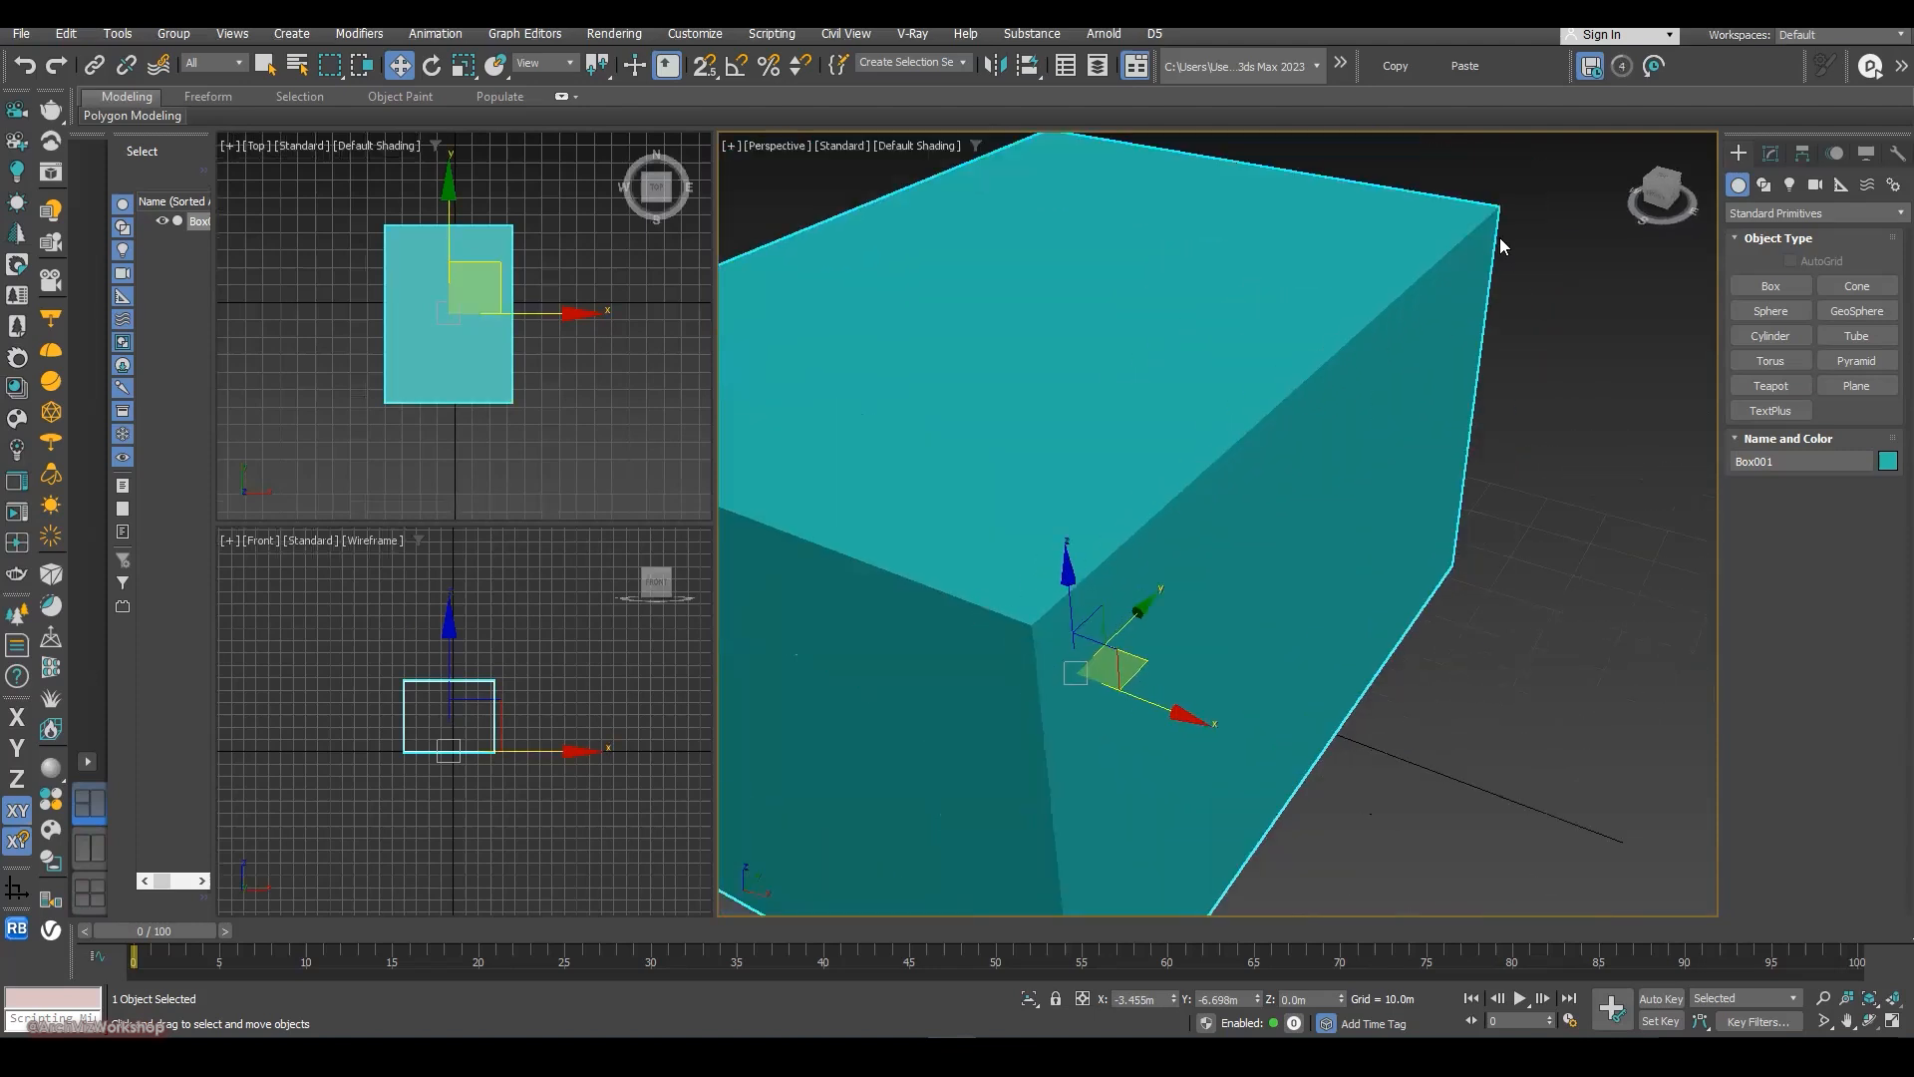
- Convert the box to an Editable Poly
{"action": "left_click", "coordinate": [1772, 152]}
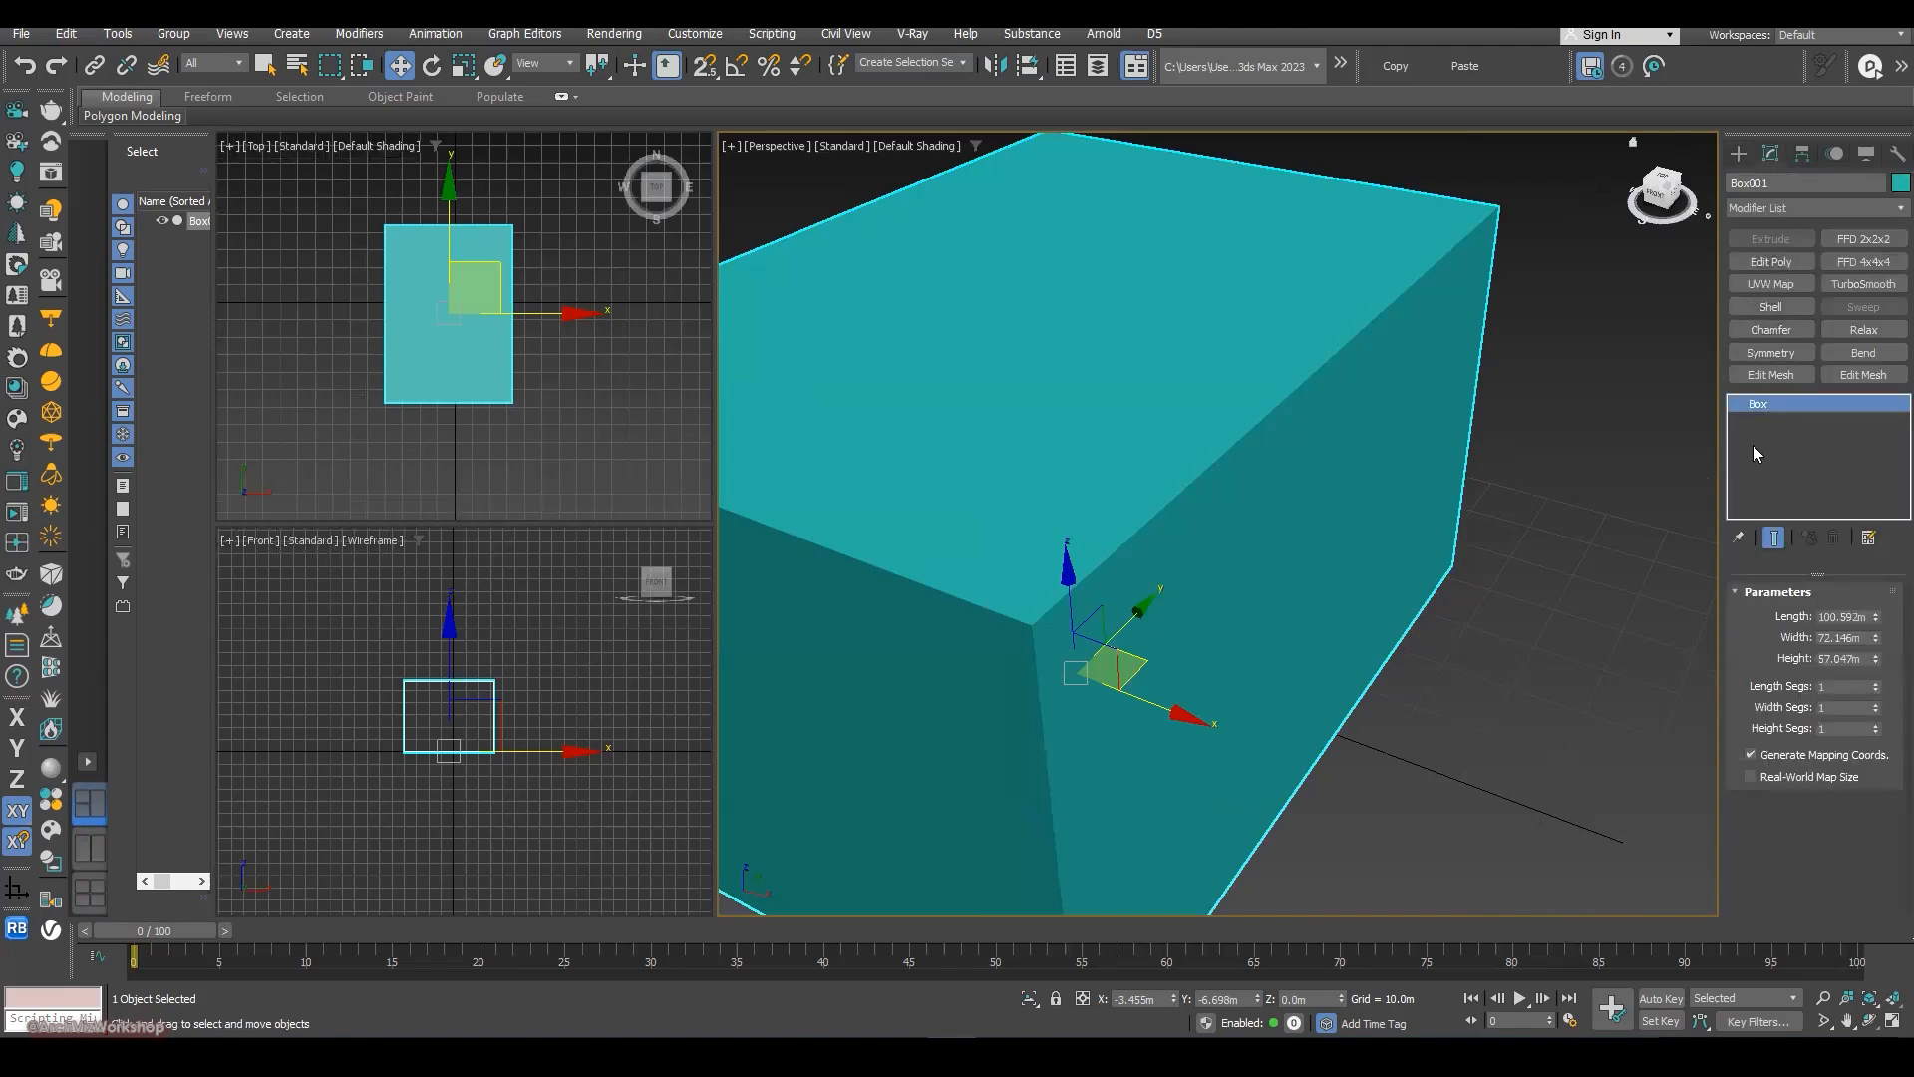
{"action": "right_click", "coordinate": [1338, 348]}
{"action": "mouse_move", "coordinate": [1446, 589]}
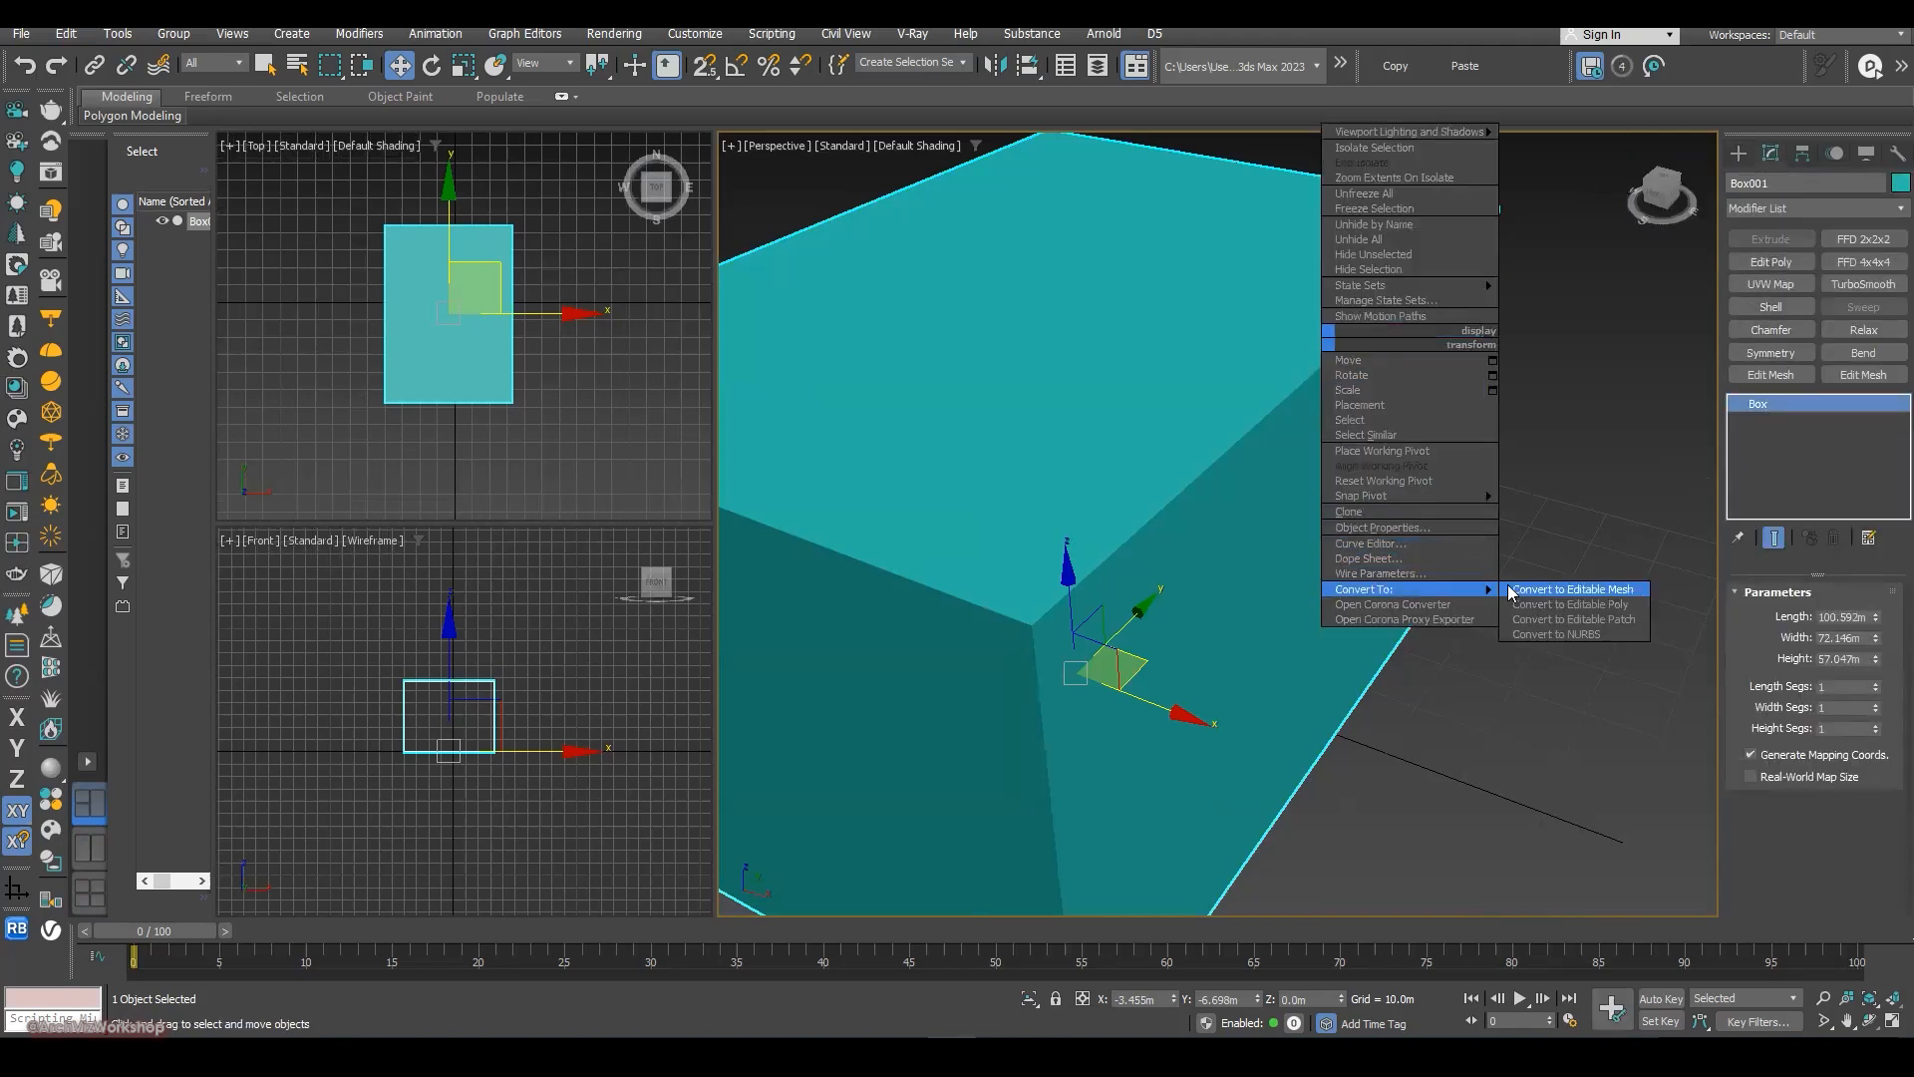
{"action": "left_click", "coordinate": [1560, 604]}
- Try chamfering the box's long upper edge with amounts of 4.8 m and 2.152 m and 6 segments, then discard it and leave edge editing
{"action": "key", "text": "2"}
{"action": "left_click", "coordinate": [1325, 366]}
{"action": "middle_click_drag", "start_coordinate": [1364, 348], "coordinate": [1411, 319], "text": "alt"}
{"action": "scroll", "coordinate": [1430, 292], "scroll_direction": "up", "scroll_amount": 1}
{"action": "scroll", "coordinate": [1429, 291], "scroll_direction": "down", "scroll_amount": 4}
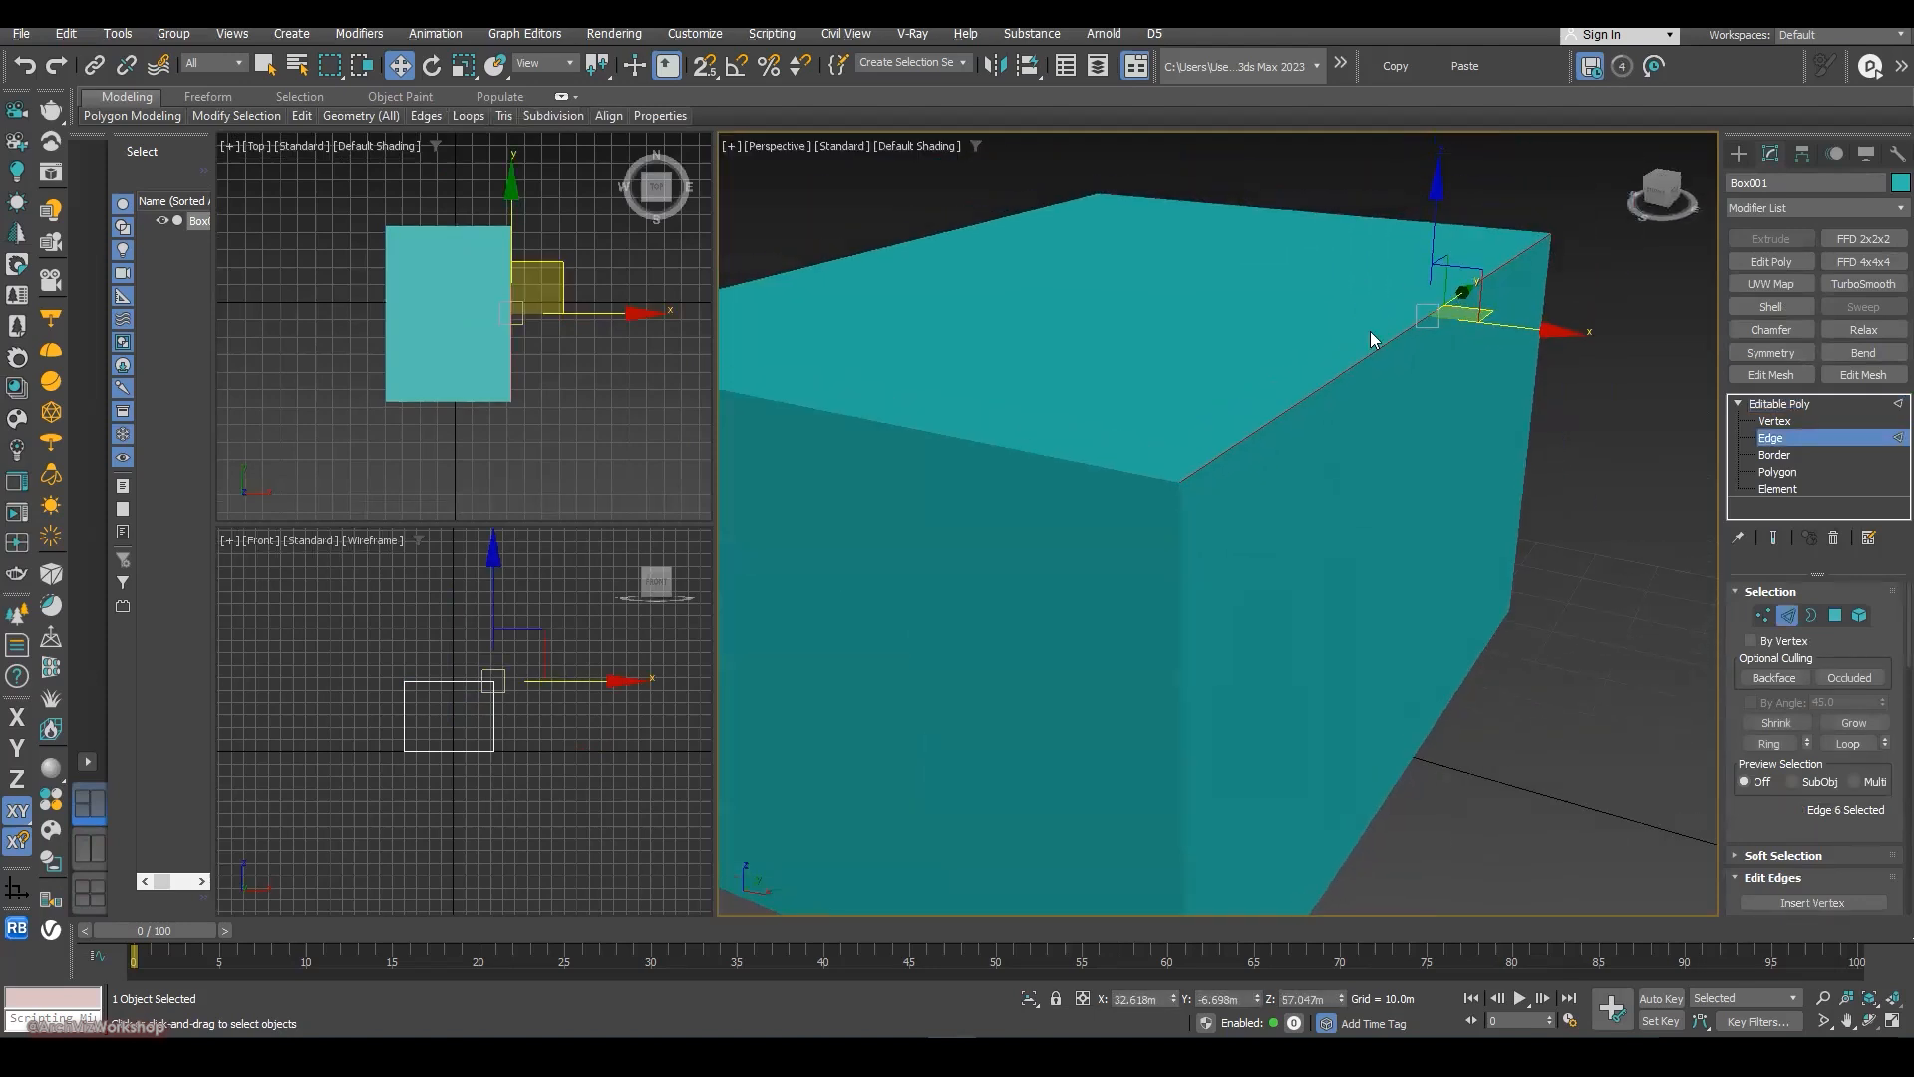
{"action": "scroll", "coordinate": [1344, 369], "scroll_direction": "up", "scroll_amount": 3}
{"action": "mouse_move", "coordinate": [1557, 265]}
{"action": "middle_mouse_down"}
{"action": "mouse_move", "coordinate": [1534, 289]}
{"action": "mouse_move", "coordinate": [1583, 250]}
{"action": "middle_mouse_up"}
{"action": "right_click", "coordinate": [1449, 299]}
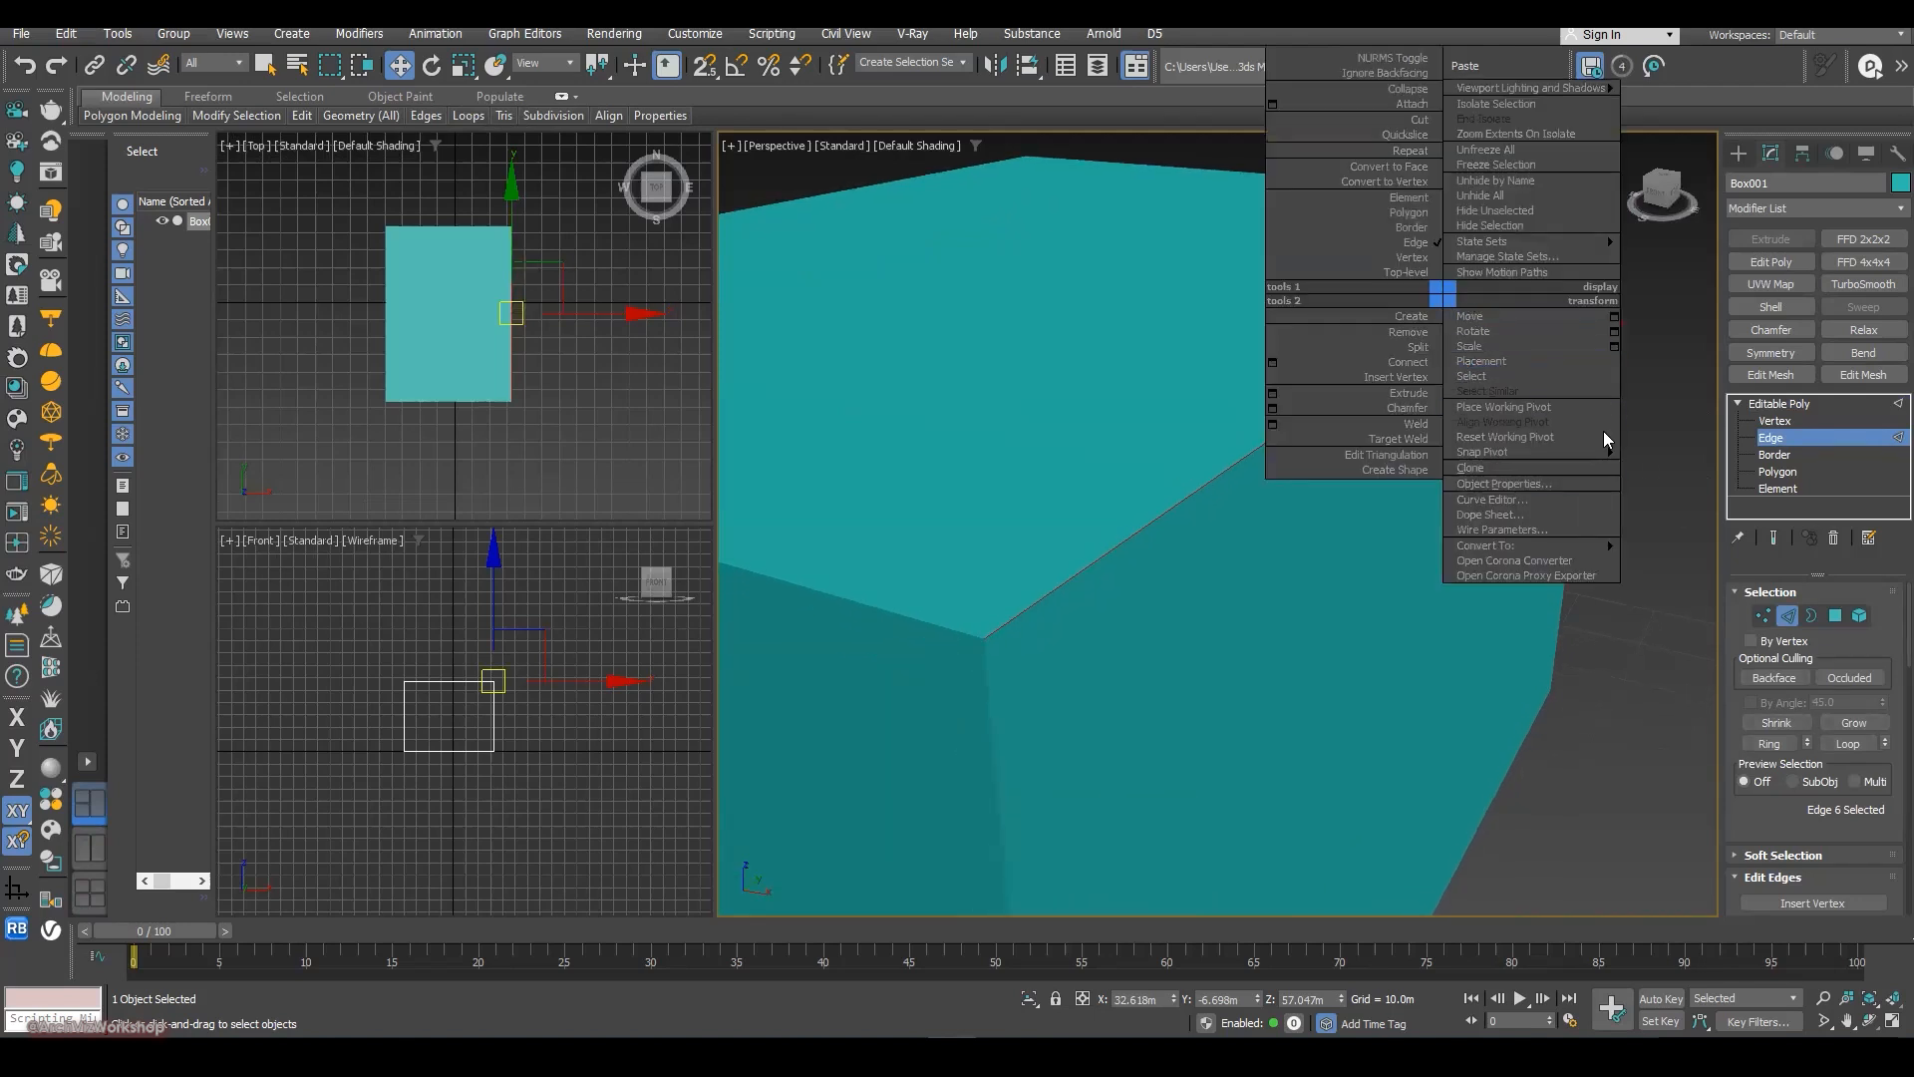
{"action": "left_click", "coordinate": [1273, 409]}
{"action": "mouse_move", "coordinate": [1233, 564]}
{"action": "left_mouse_down"}
{"action": "mouse_move", "coordinate": [1232, 525]}
{"action": "mouse_move", "coordinate": [1231, 541]}
{"action": "left_mouse_up"}
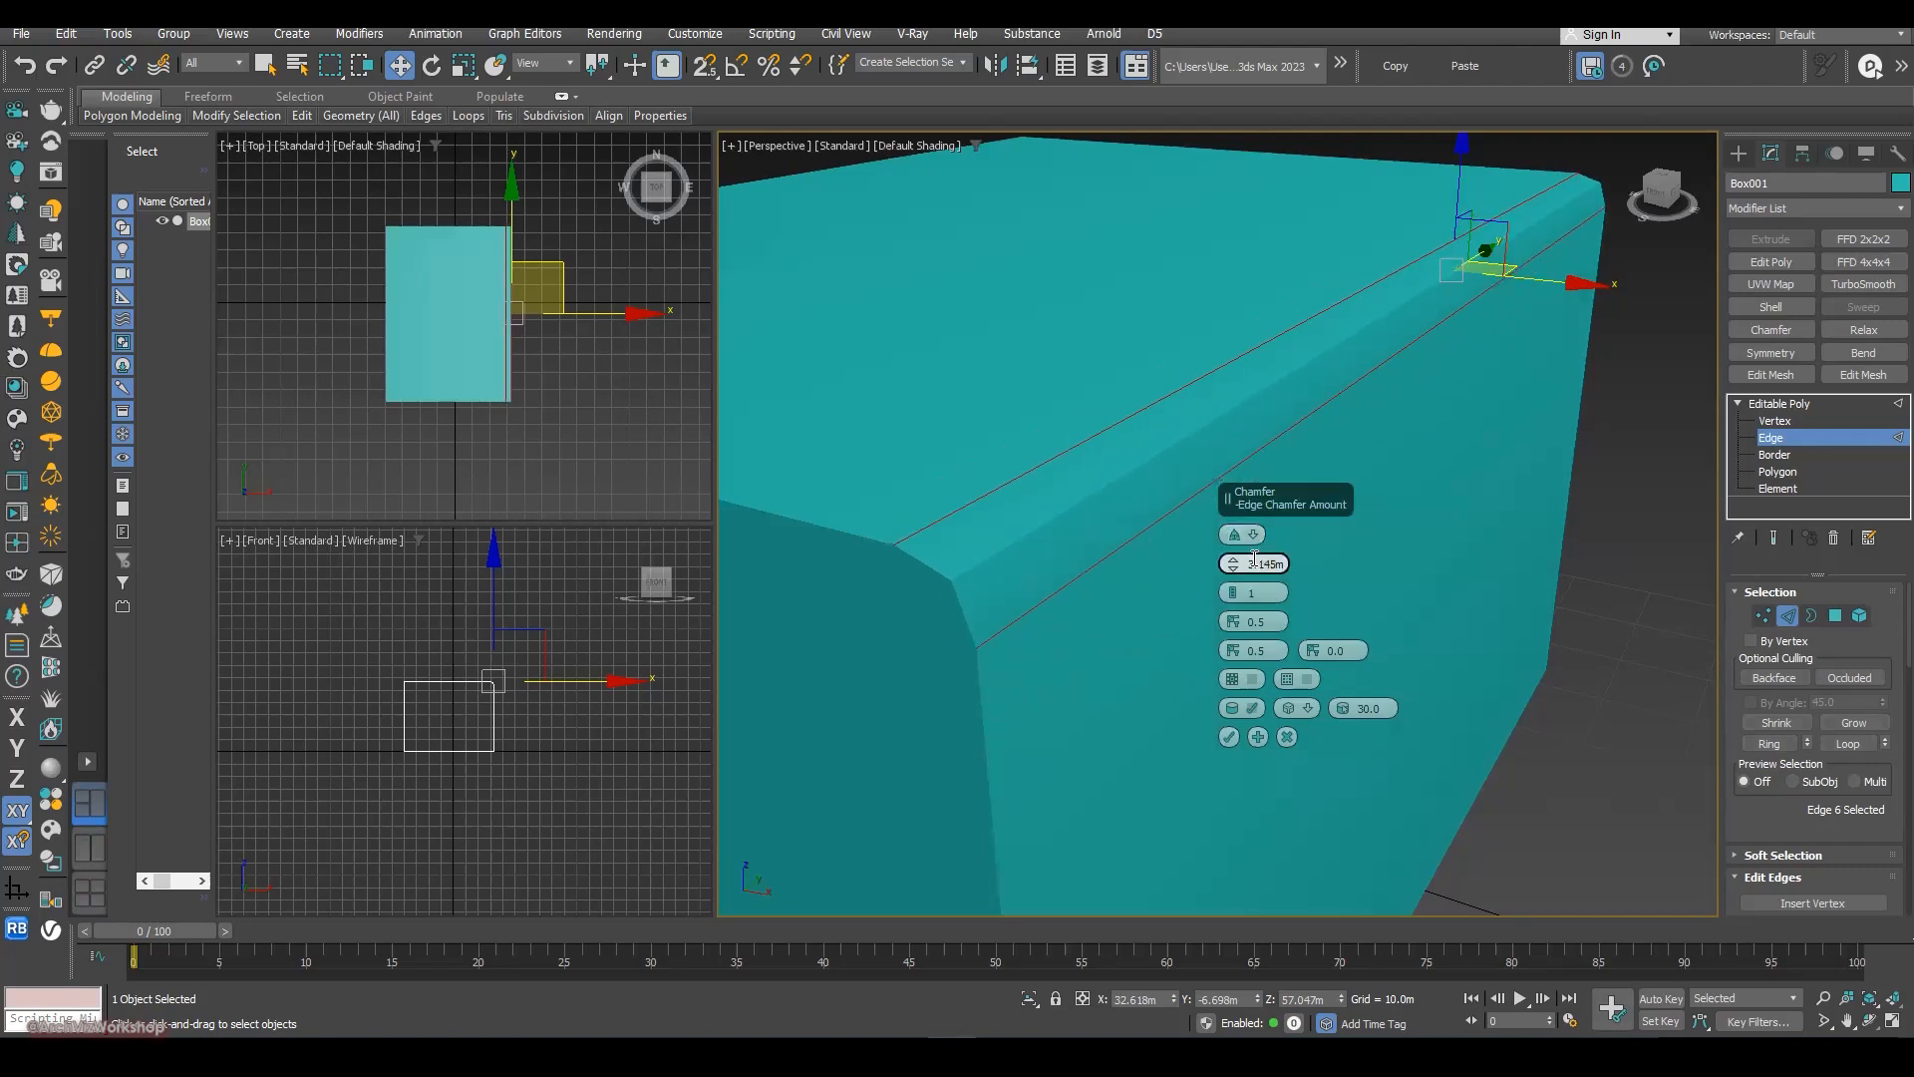
{"action": "mouse_move", "coordinate": [1236, 568]}
{"action": "left_mouse_down"}
{"action": "mouse_move", "coordinate": [1233, 484]}
{"action": "mouse_move", "coordinate": [1240, 568]}
{"action": "left_mouse_up"}
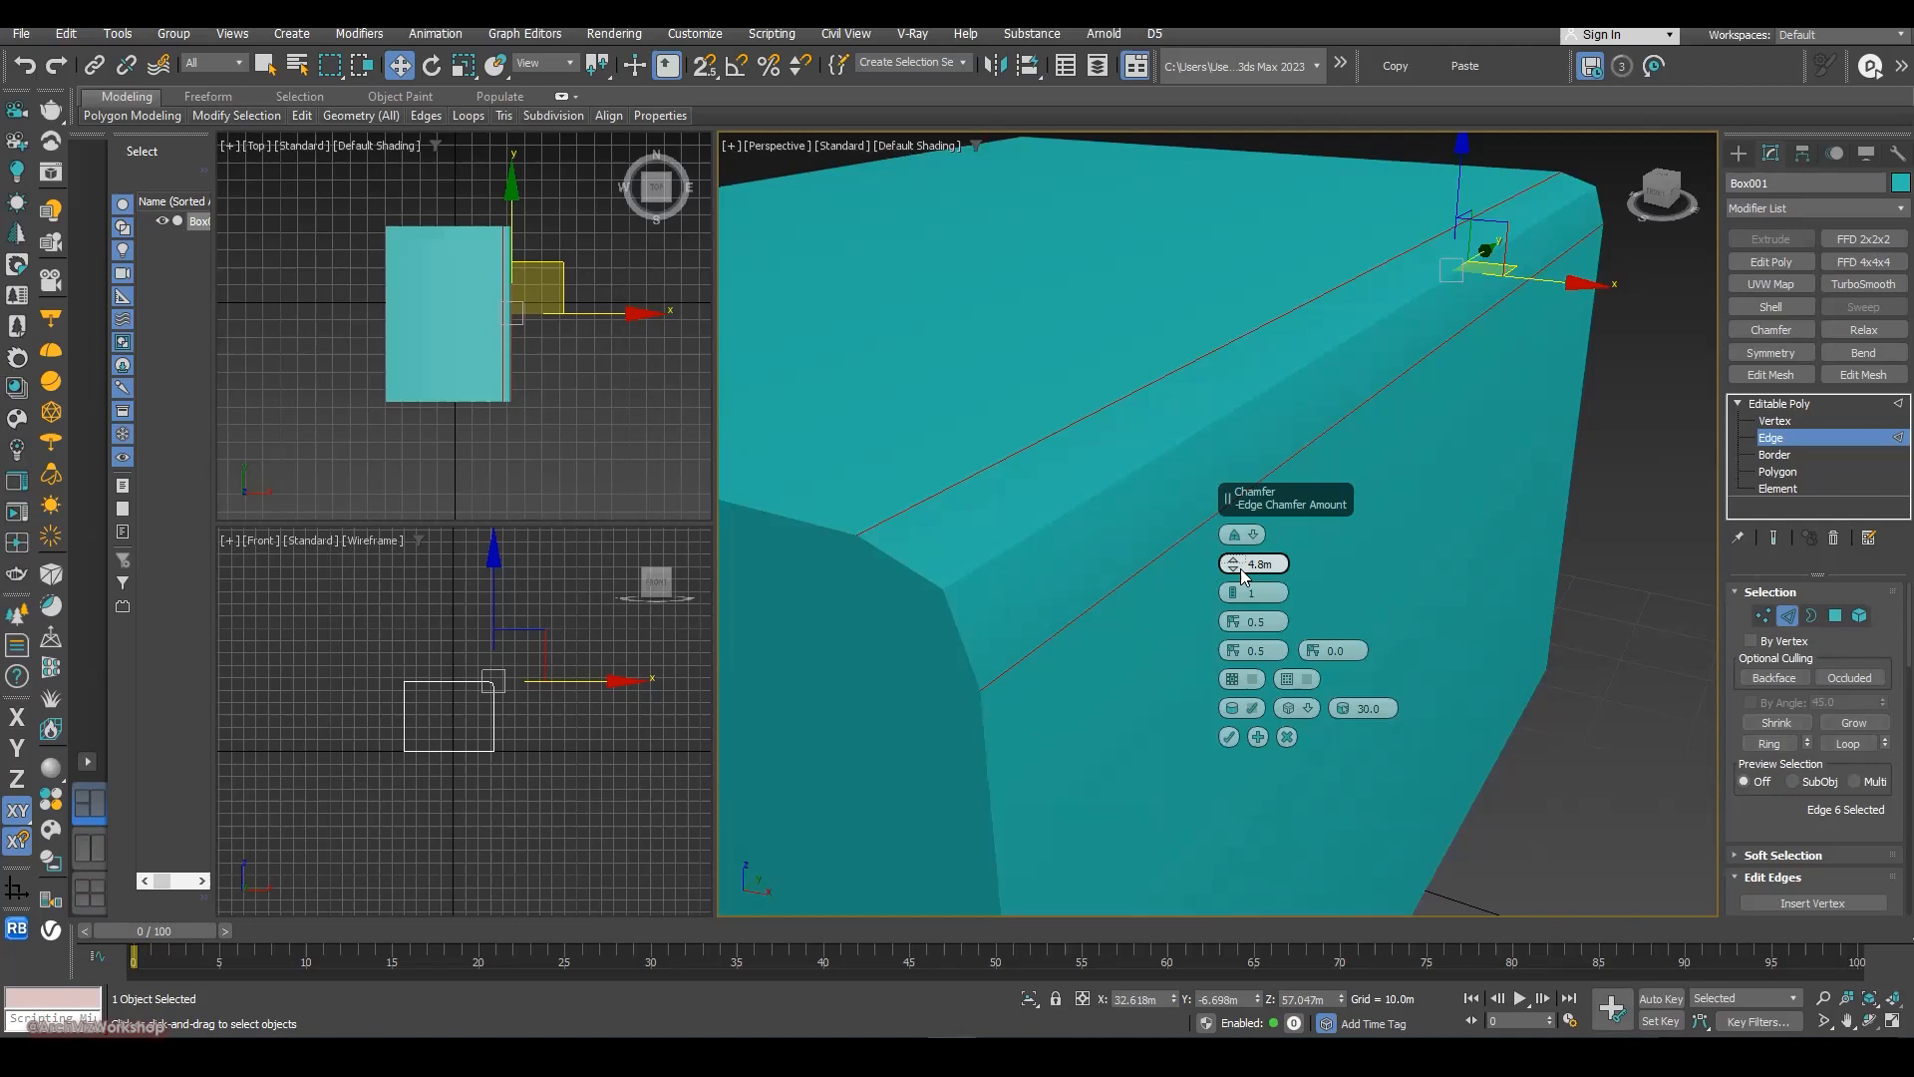
{"action": "mouse_move", "coordinate": [1232, 565]}
{"action": "left_mouse_down"}
{"action": "mouse_move", "coordinate": [1226, 590]}
{"action": "mouse_move", "coordinate": [1223, 567]}
{"action": "left_mouse_up"}
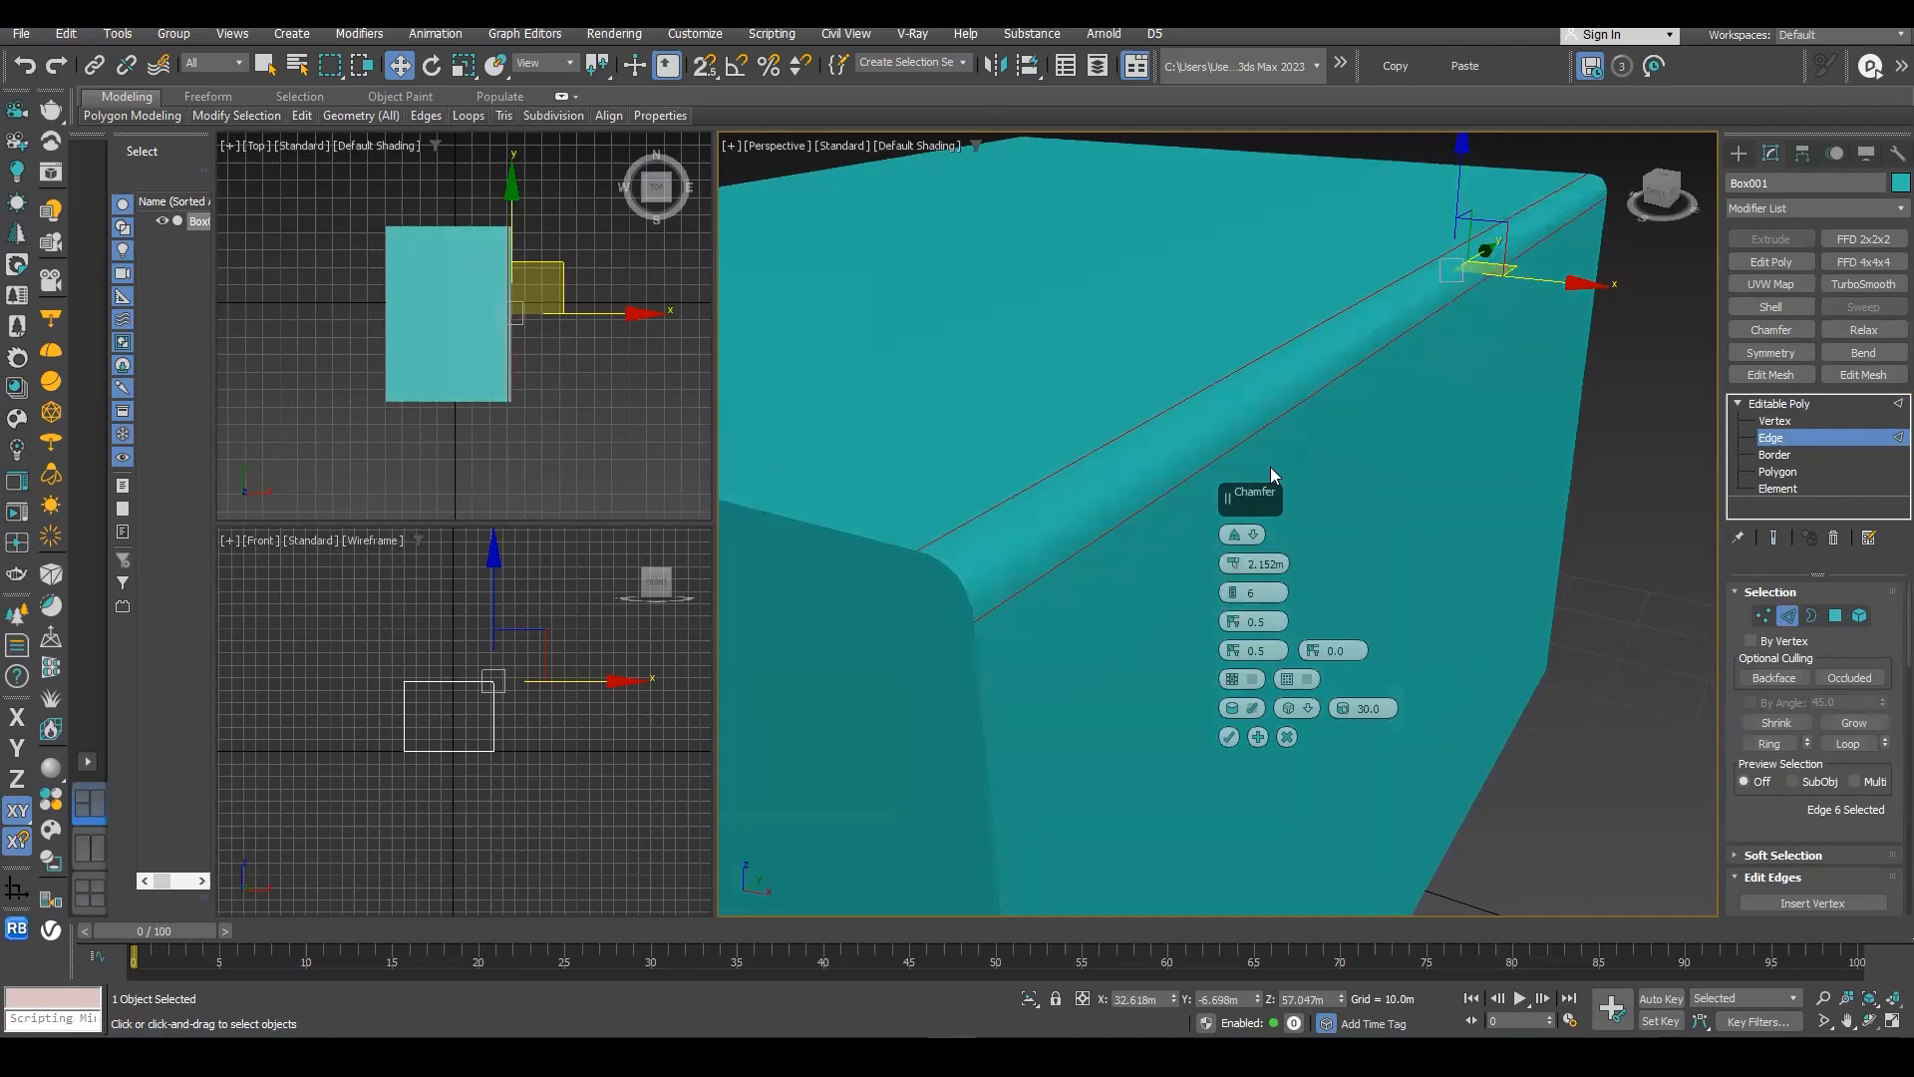
{"action": "left_click", "coordinate": [1285, 736]}
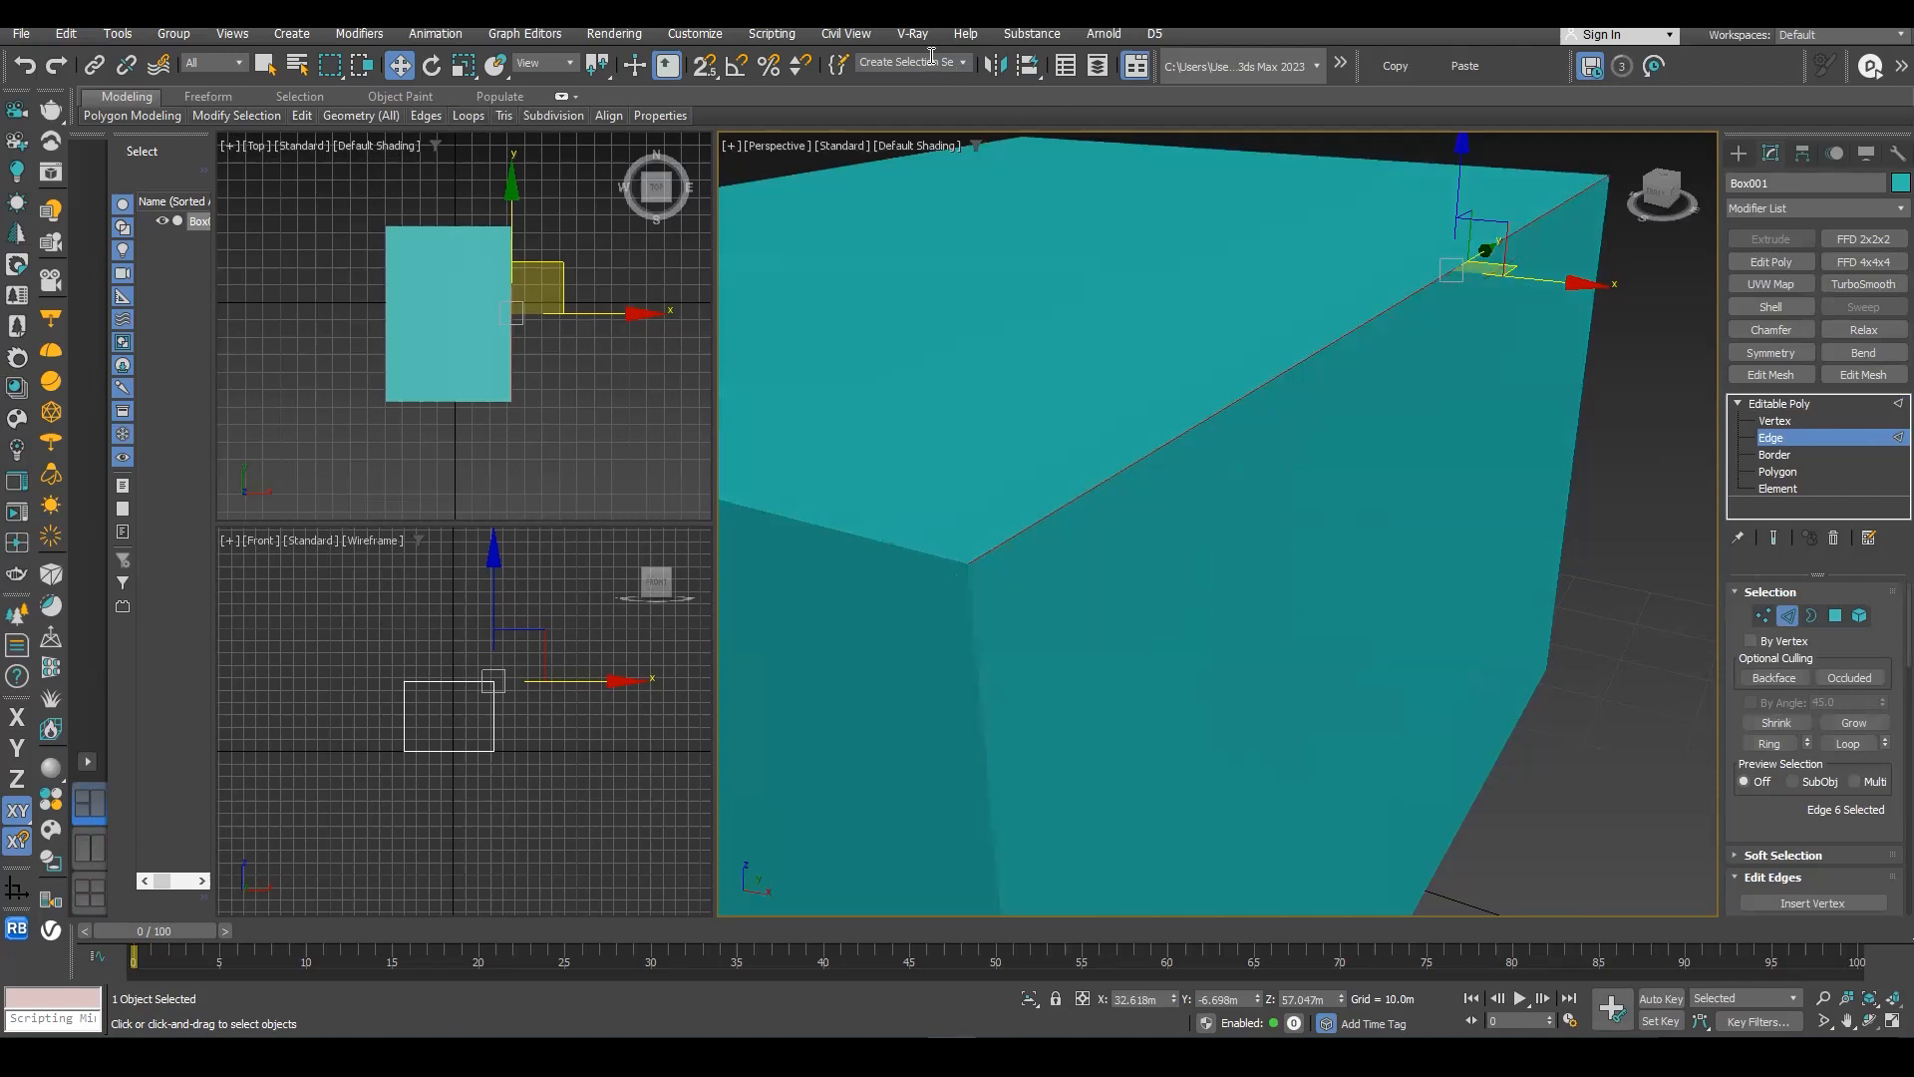
{"action": "left_click", "coordinate": [1779, 403]}
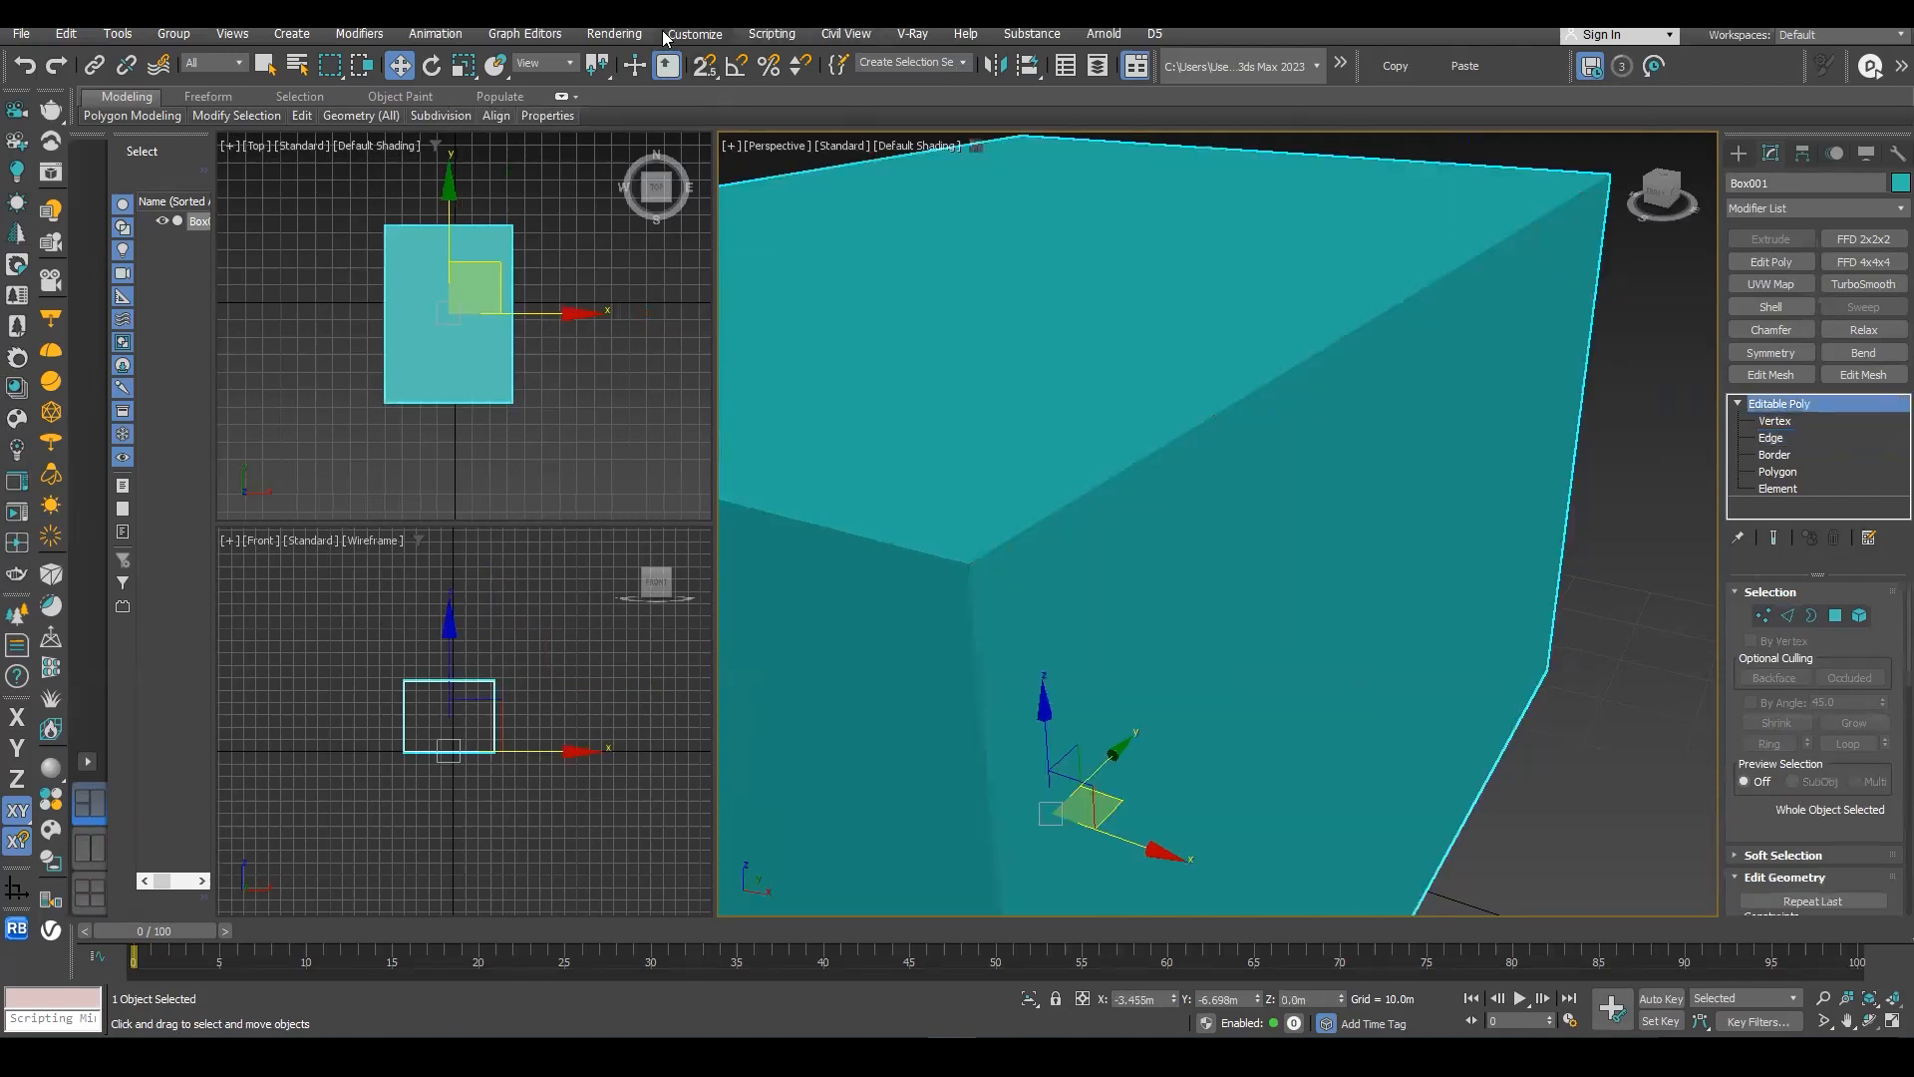
- Set the display unit scale to metric Centimeters in the units setup
{"action": "left_click", "coordinate": [688, 34]}
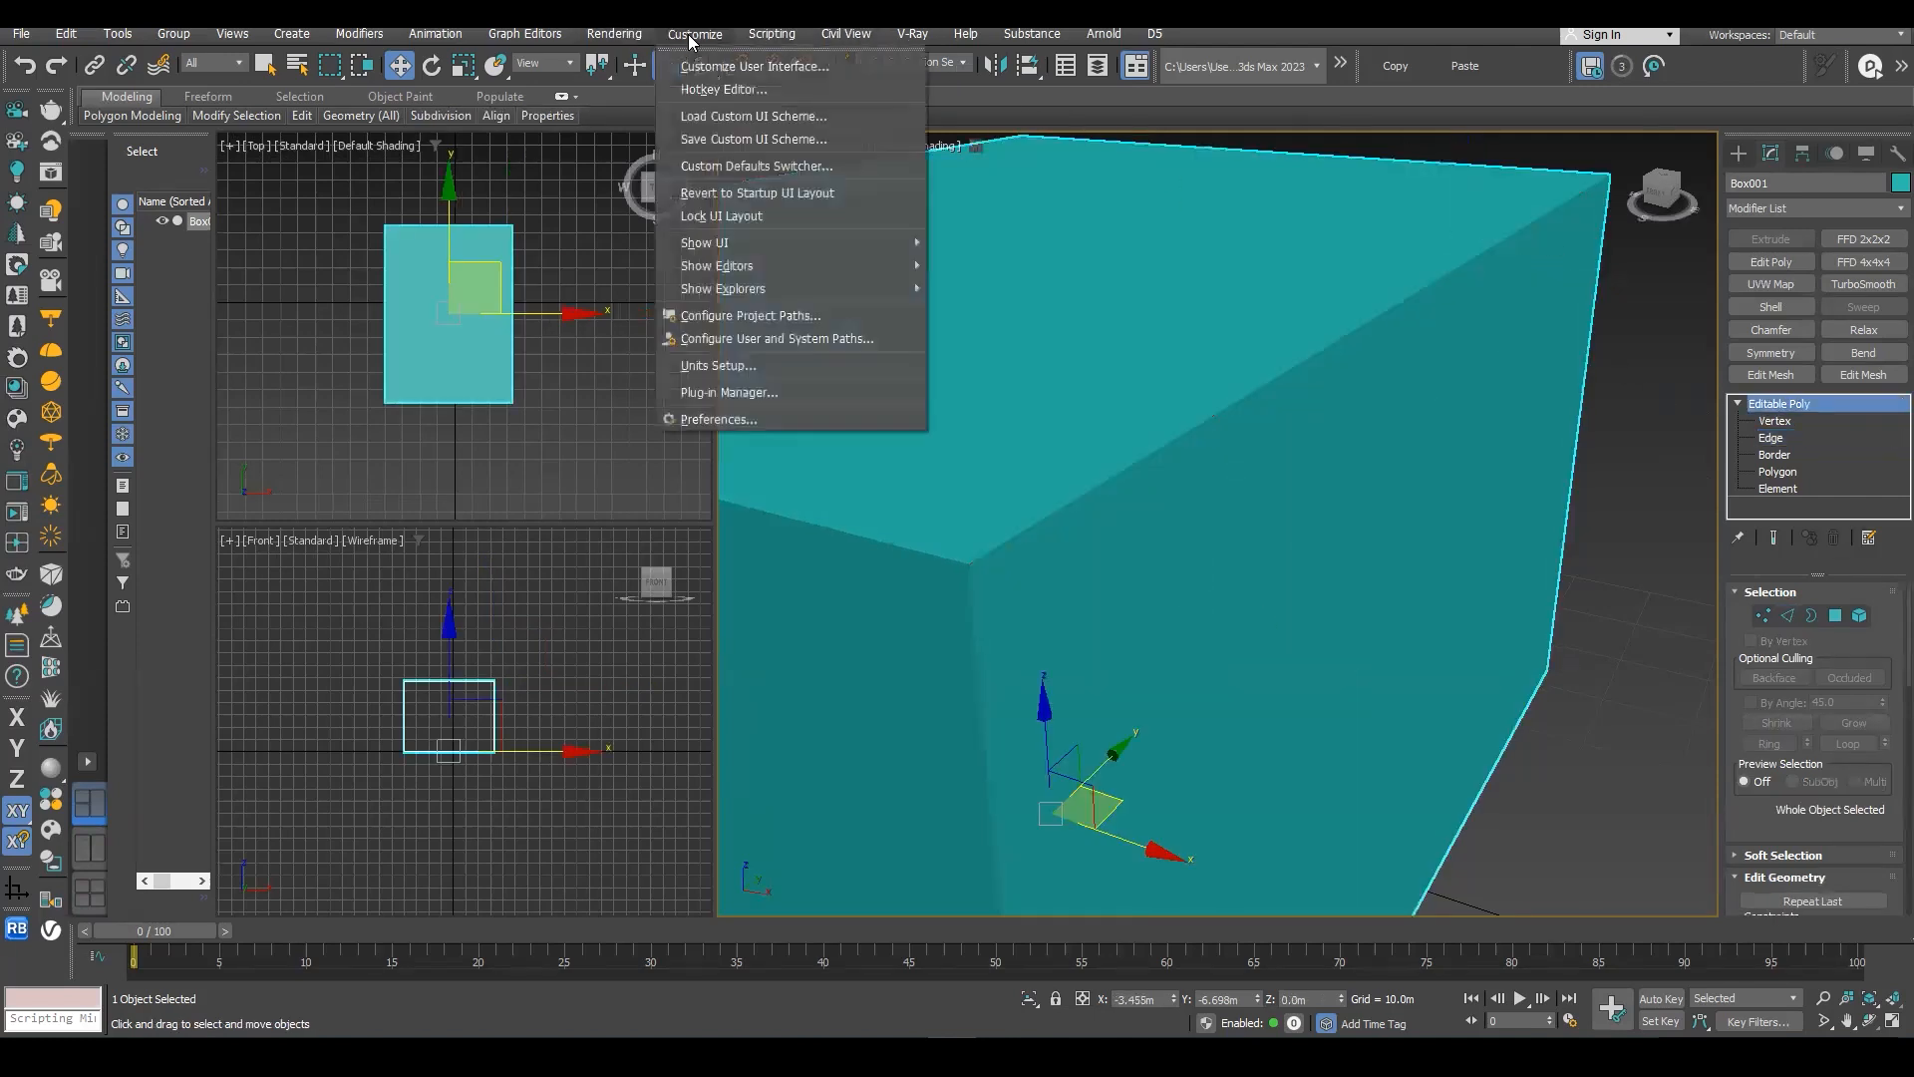
{"action": "left_click", "coordinate": [716, 366]}
{"action": "left_click", "coordinate": [867, 454]}
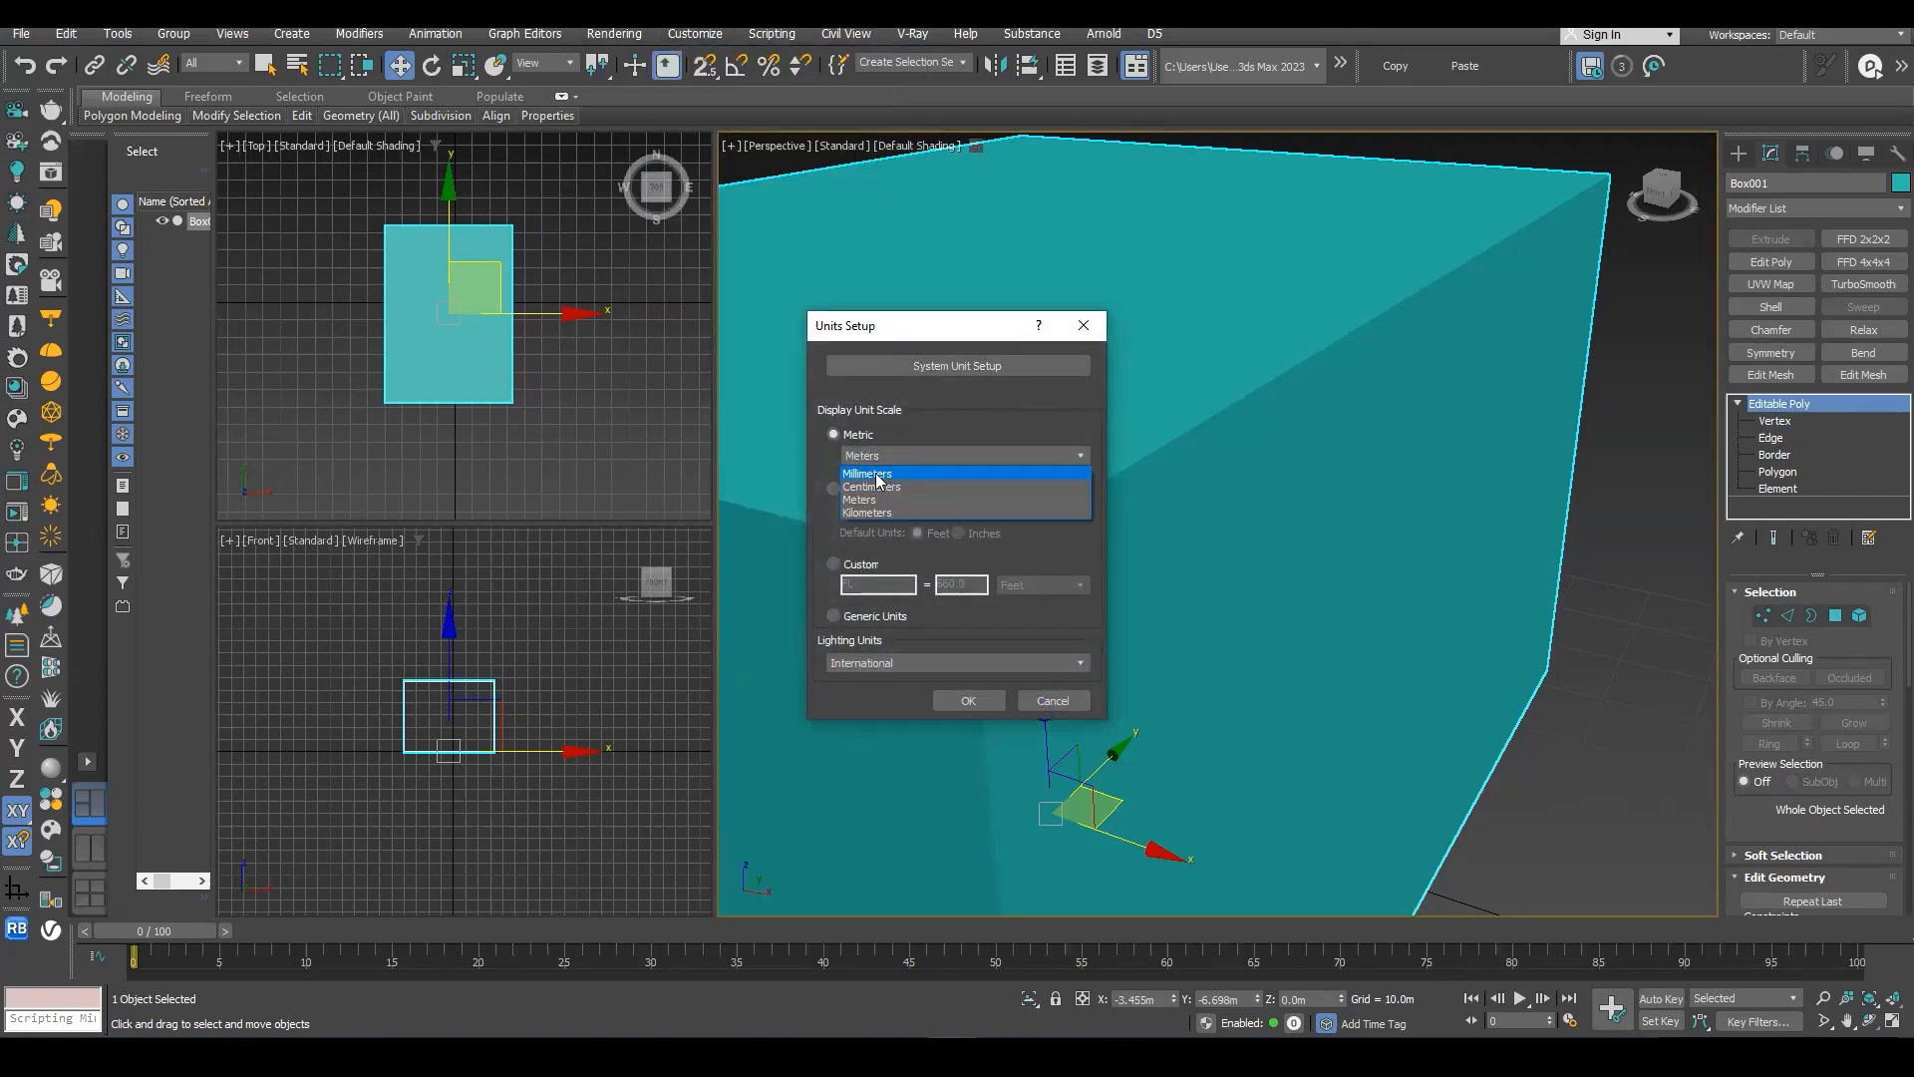
{"action": "left_click", "coordinate": [878, 486]}
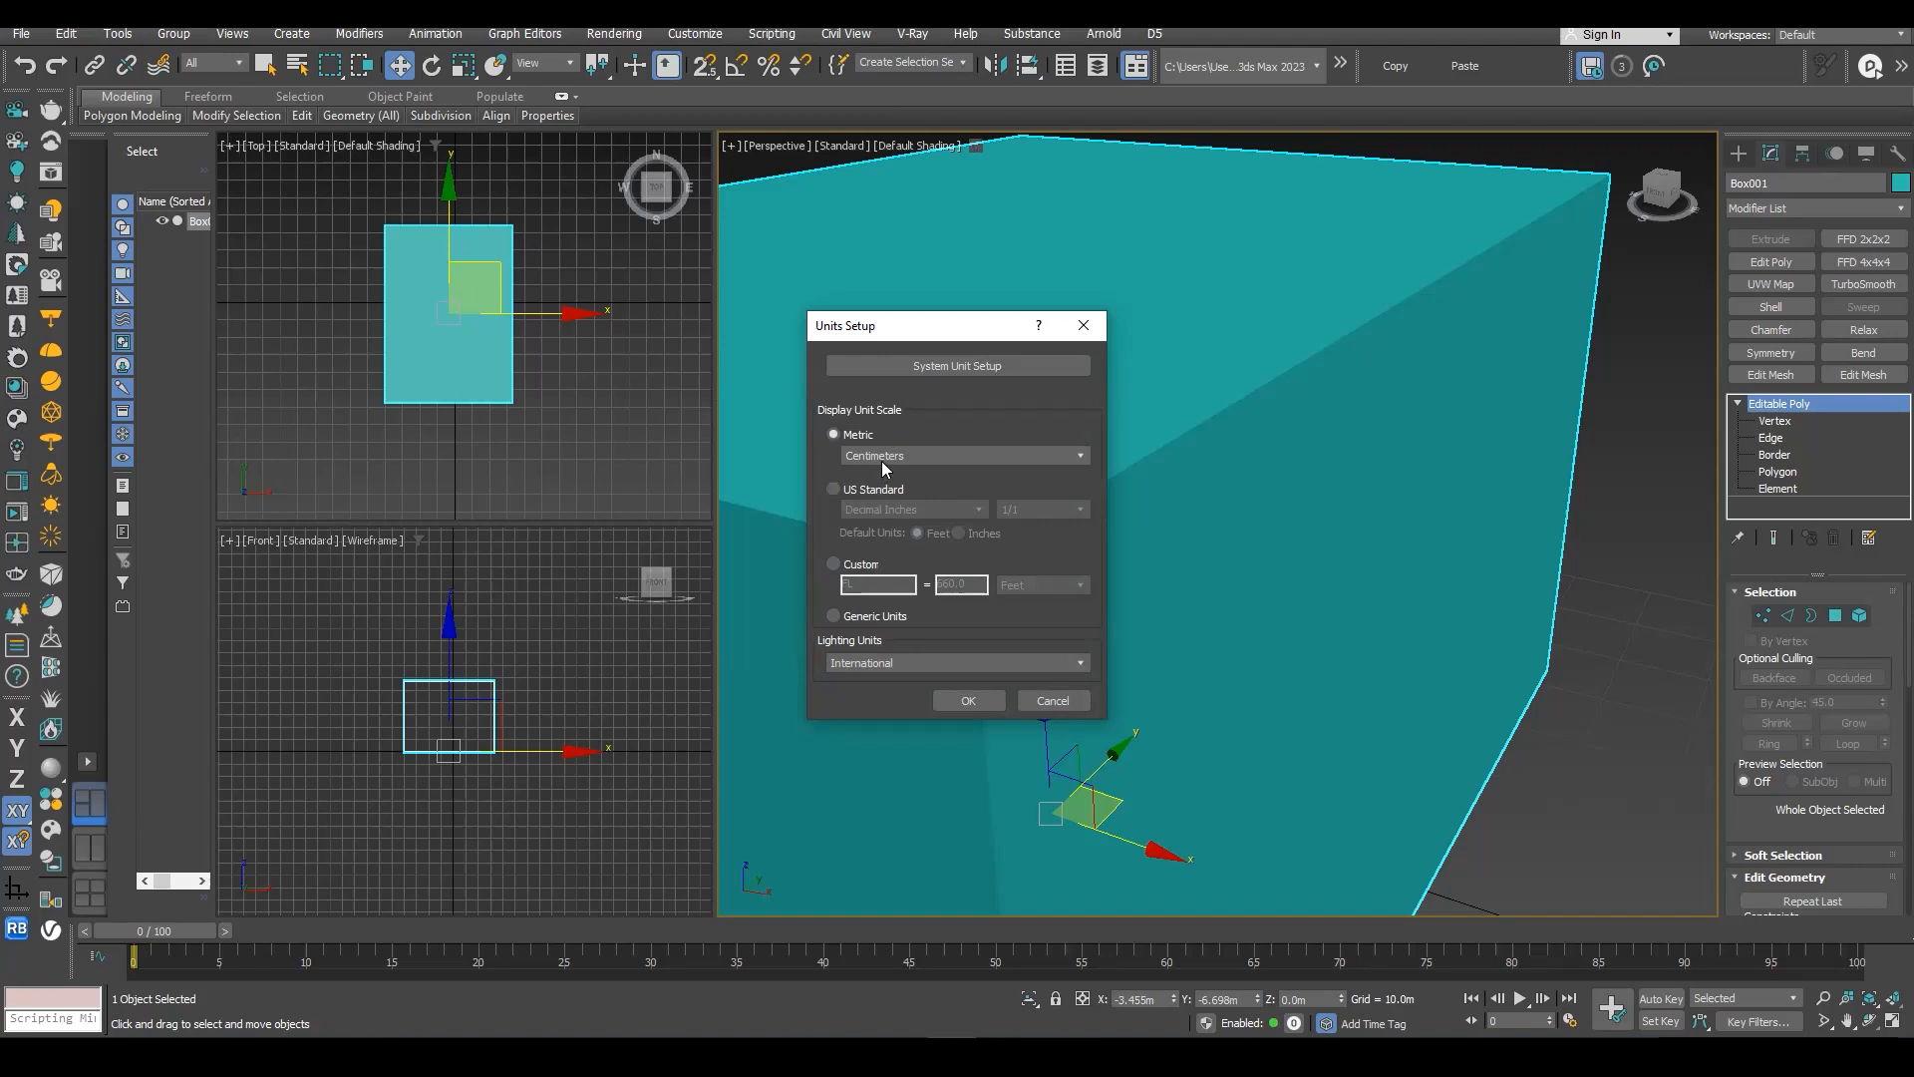
{"action": "left_click", "coordinate": [882, 459]}
{"action": "left_click", "coordinate": [881, 459]}
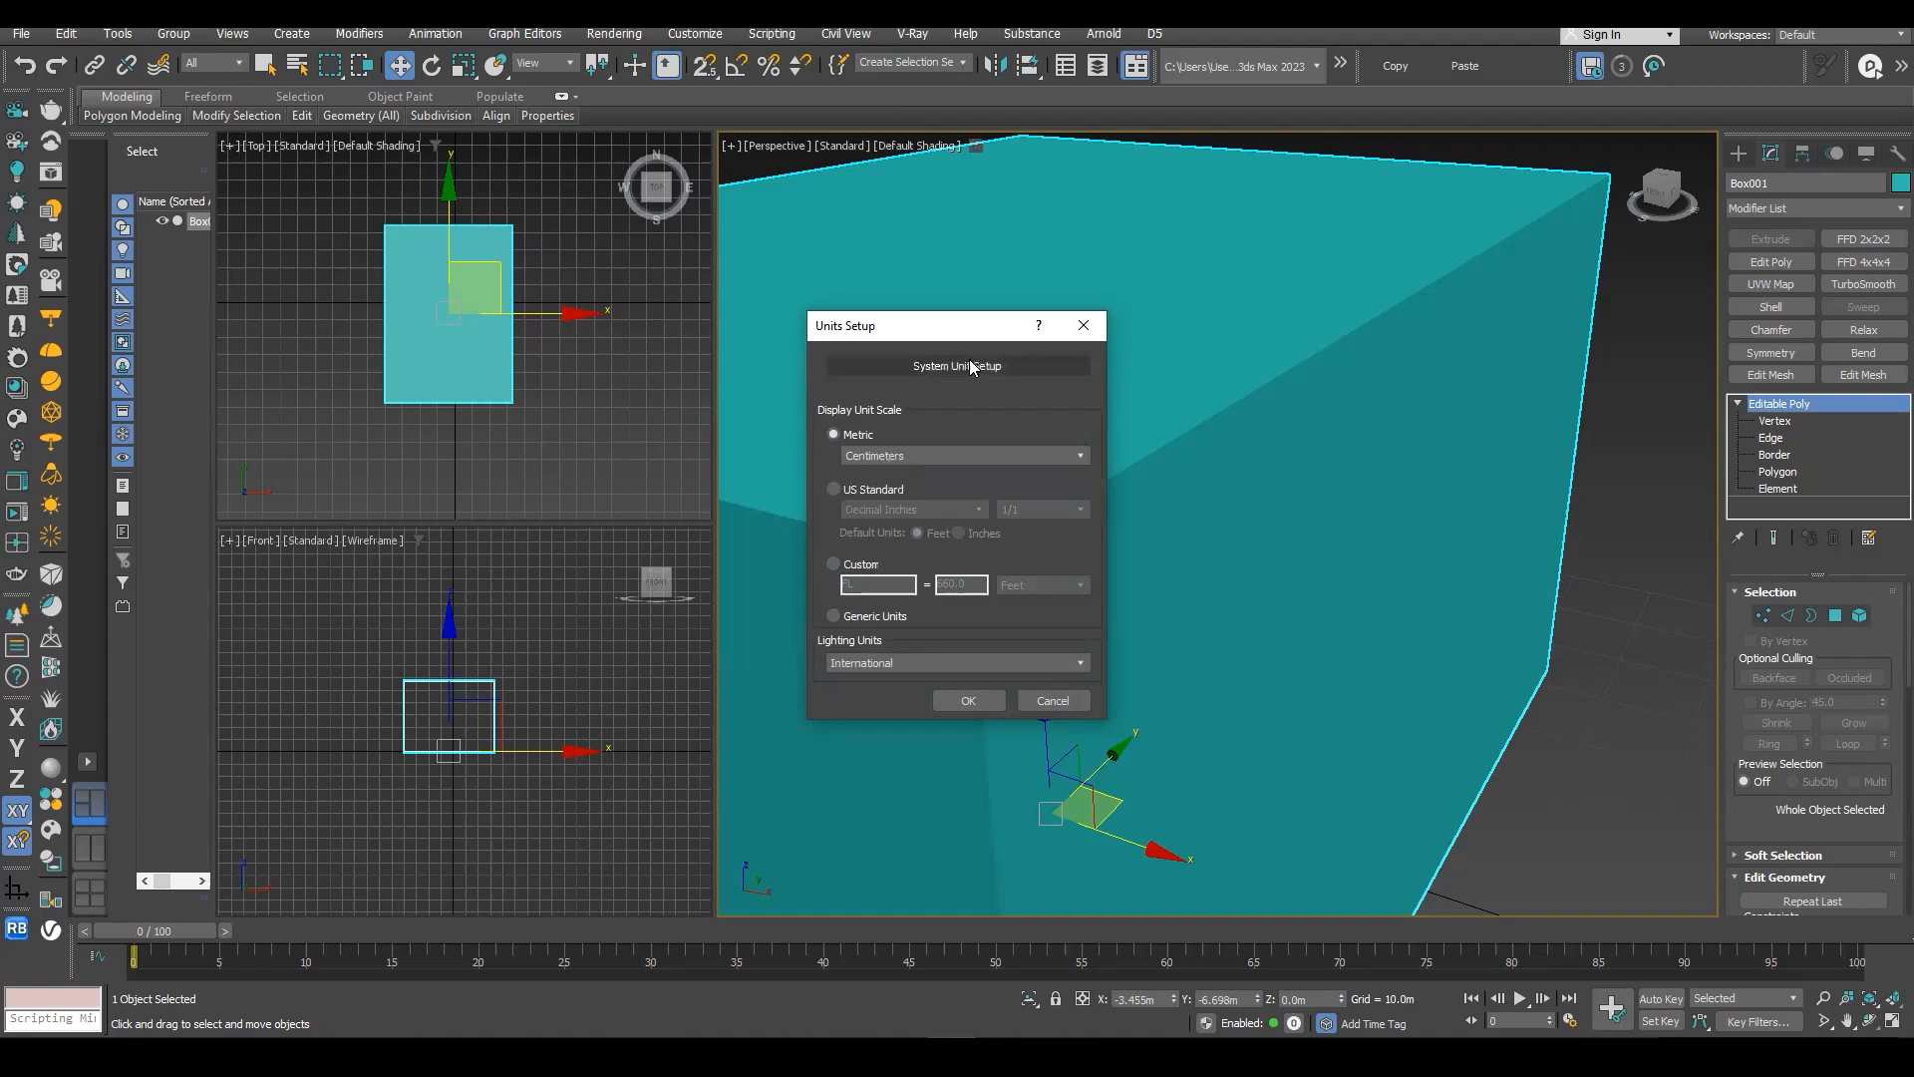
- Set the system unit scale to 1 unit = 1.0 Centimeters and close the units setup
{"action": "left_click", "coordinate": [1001, 360]}
{"action": "left_click", "coordinate": [1016, 459]}
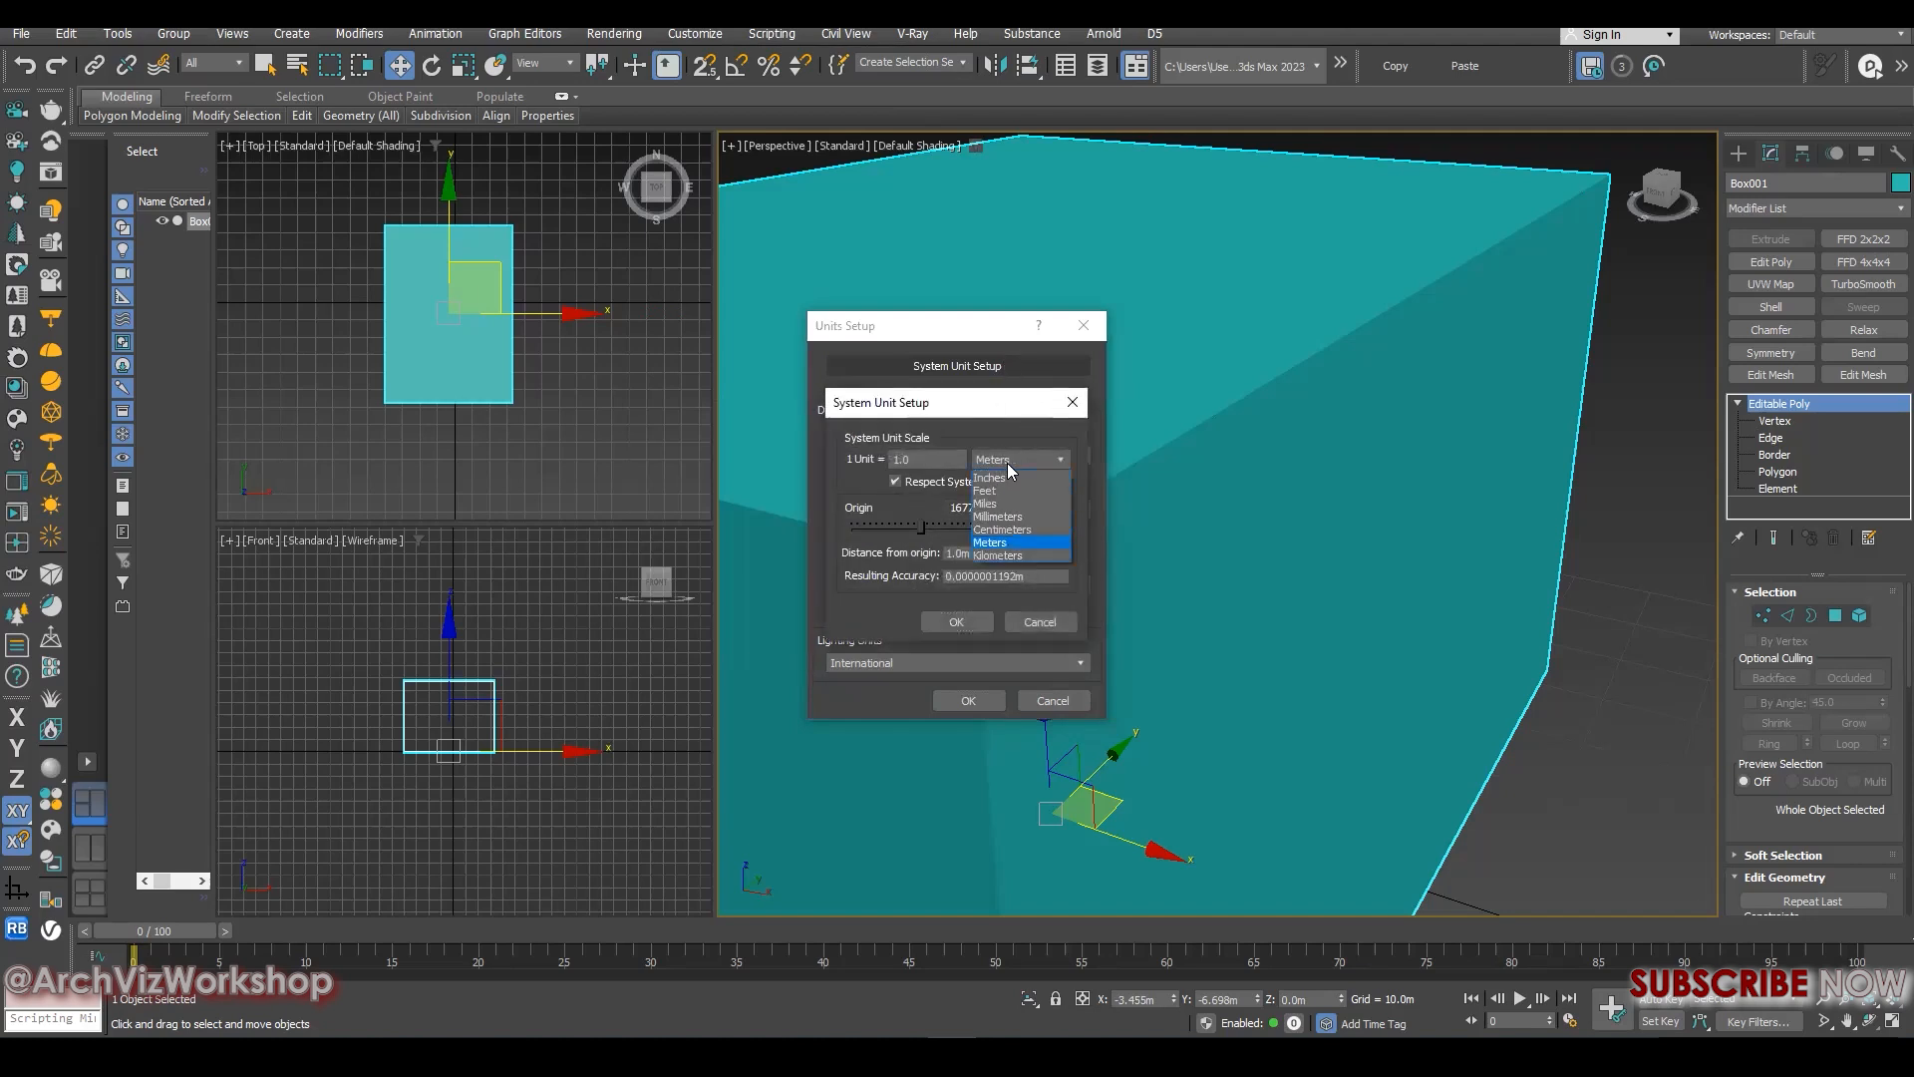
{"action": "left_click", "coordinate": [1001, 529]}
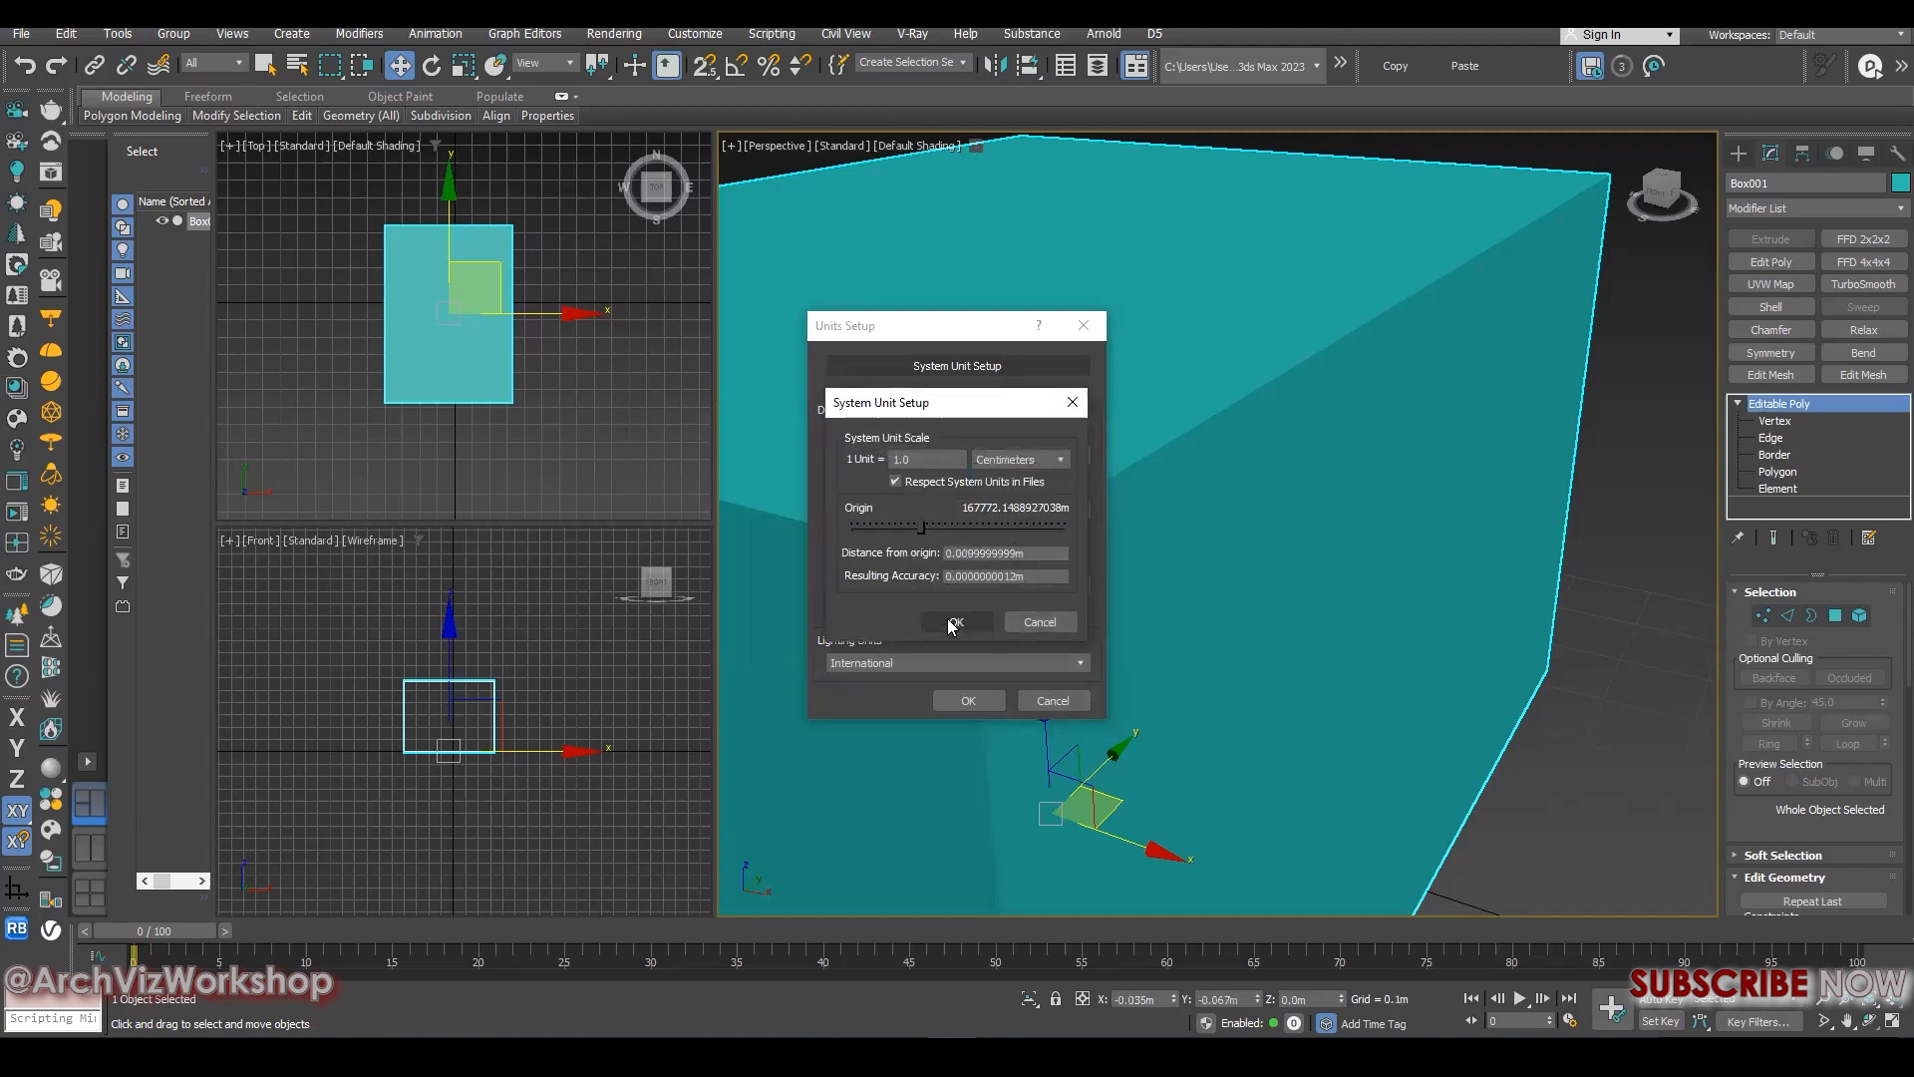
{"action": "left_click", "coordinate": [953, 622]}
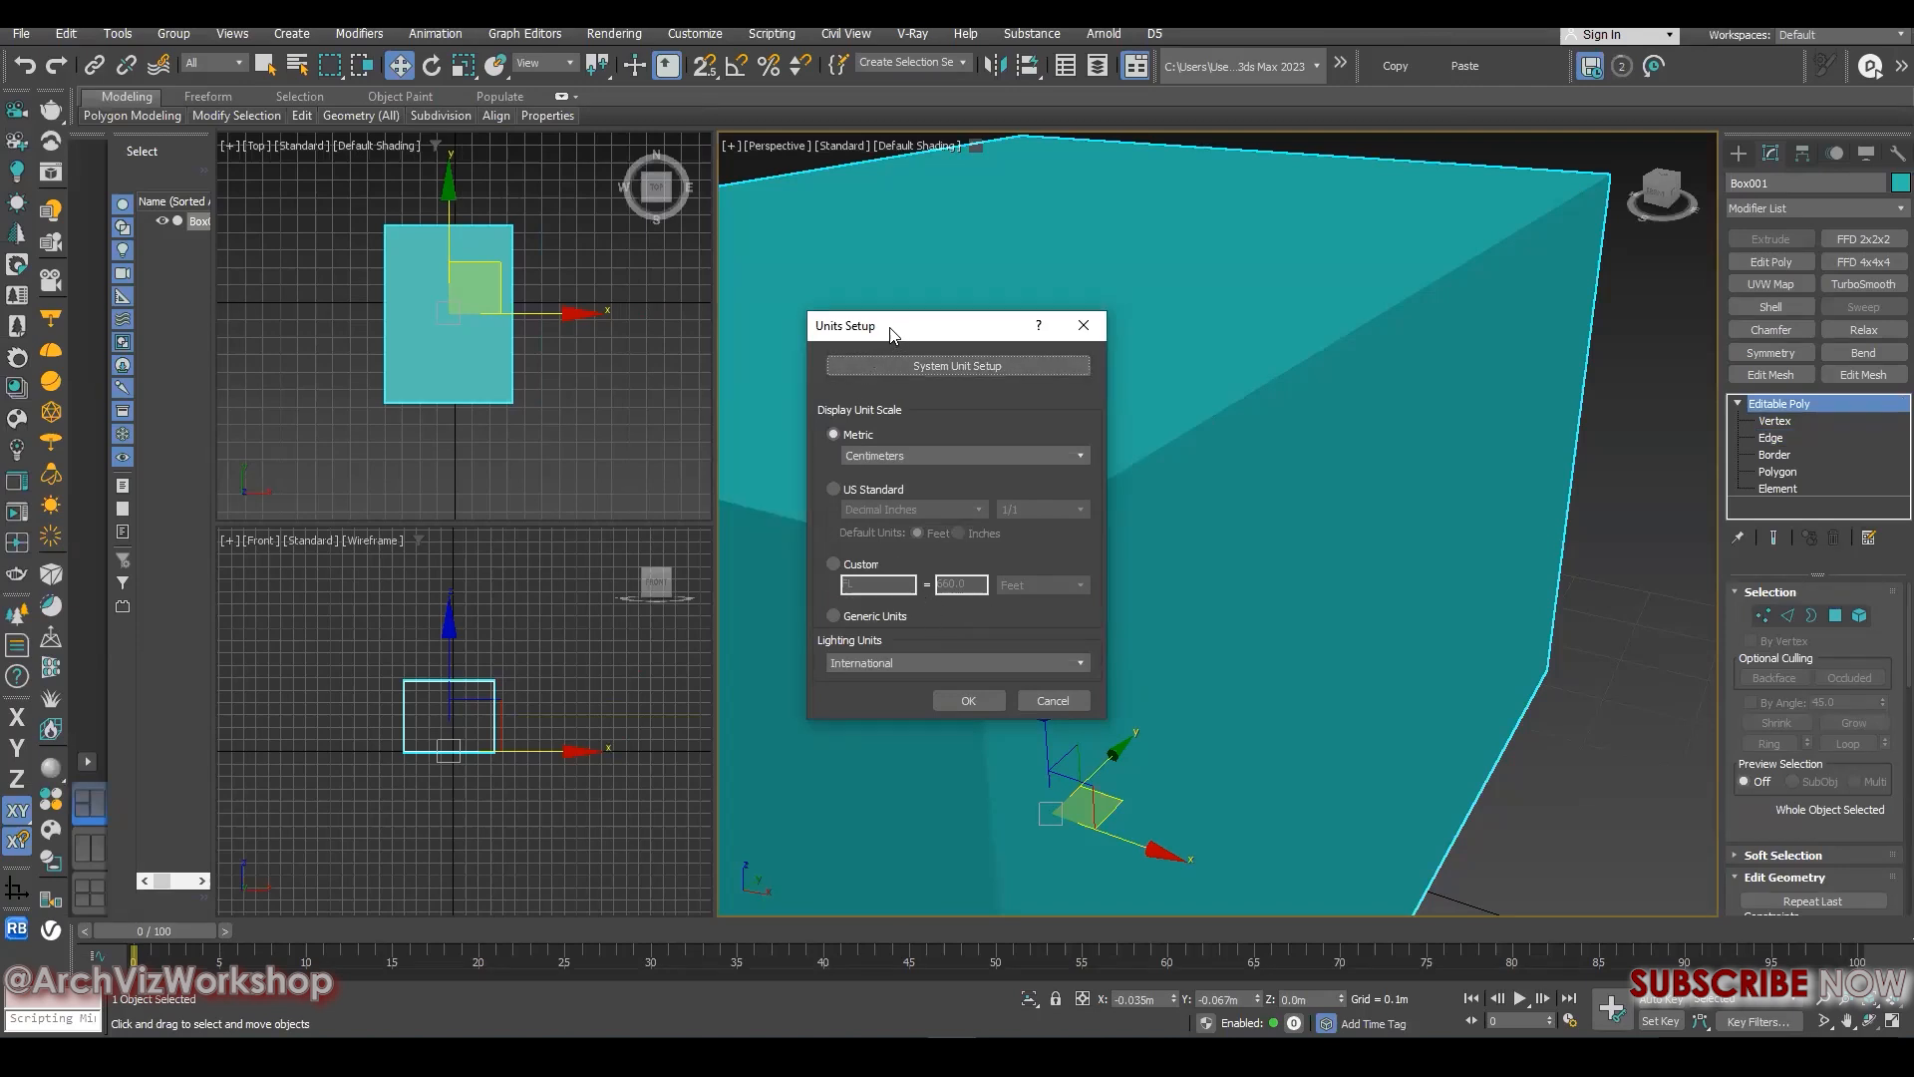
{"action": "left_click_drag", "start_coordinate": [892, 333], "coordinate": [801, 206]}
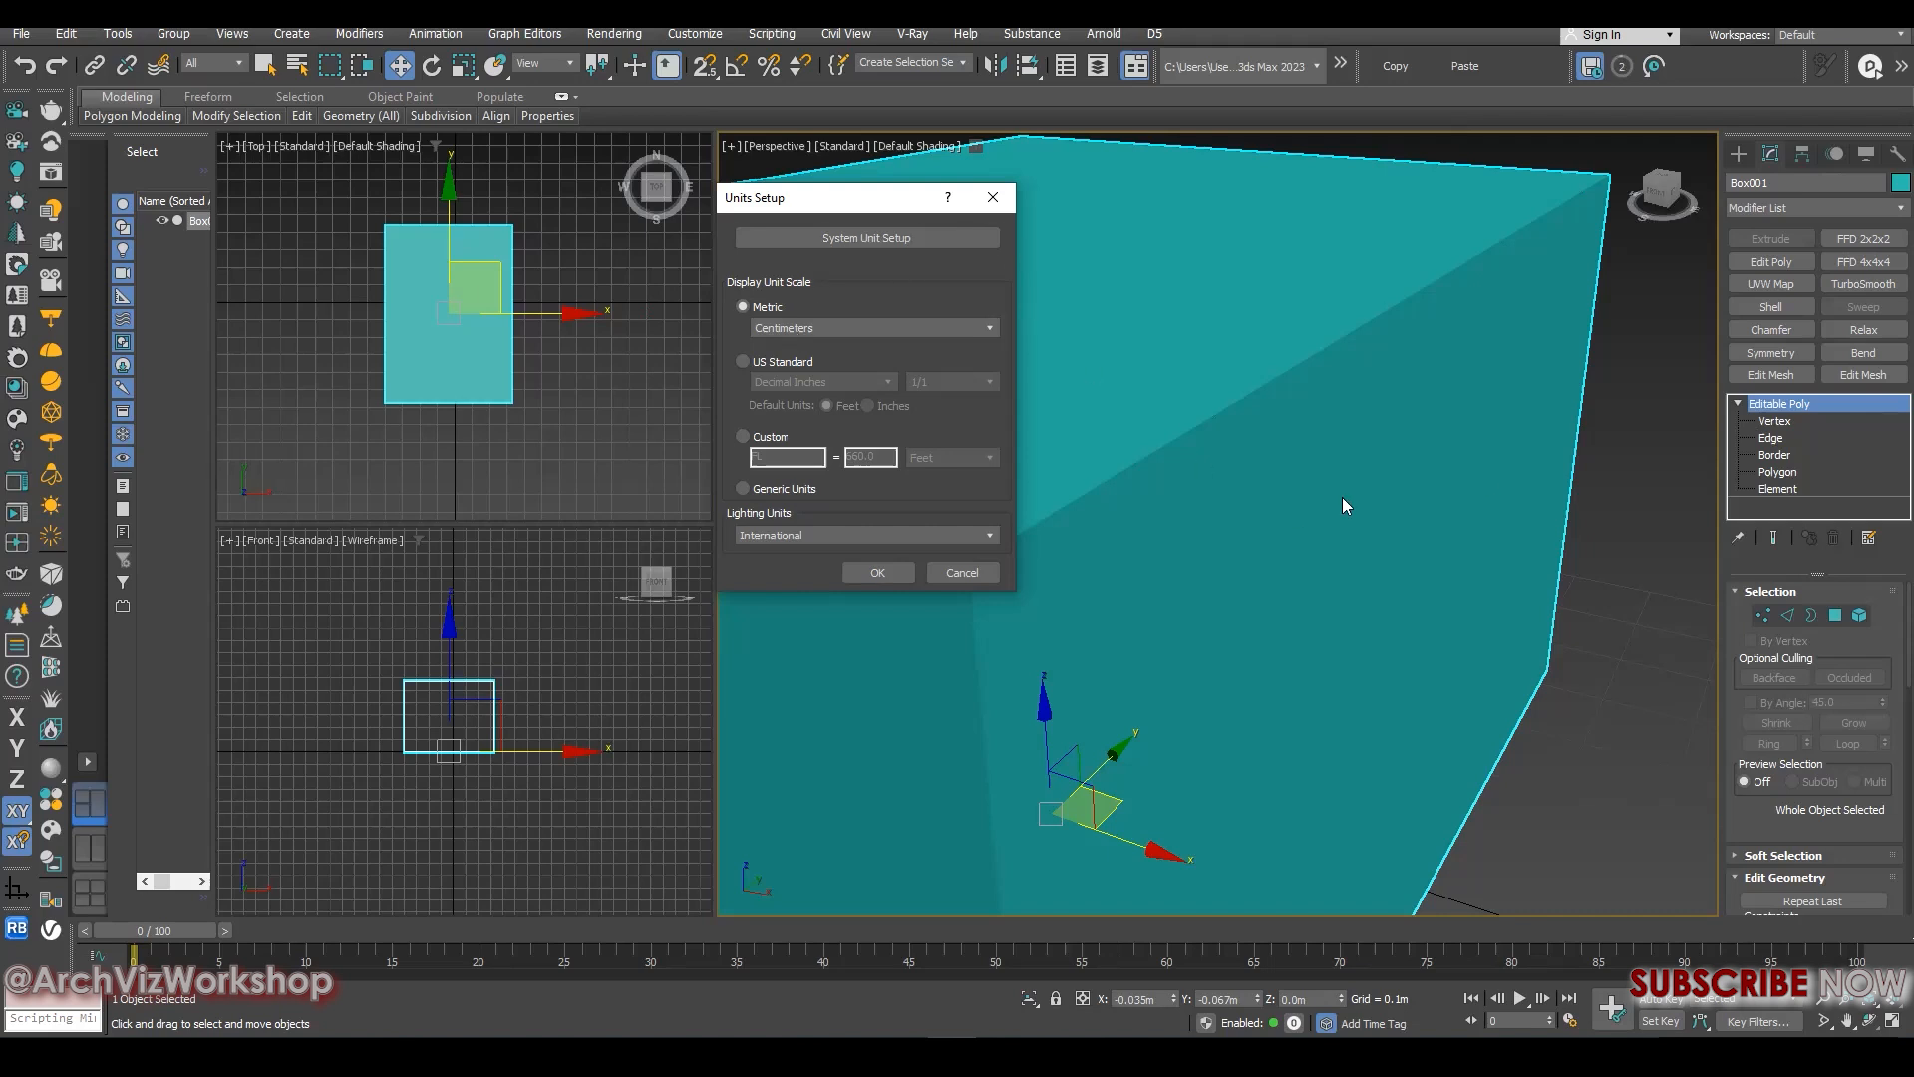
{"action": "left_click", "coordinate": [991, 199]}
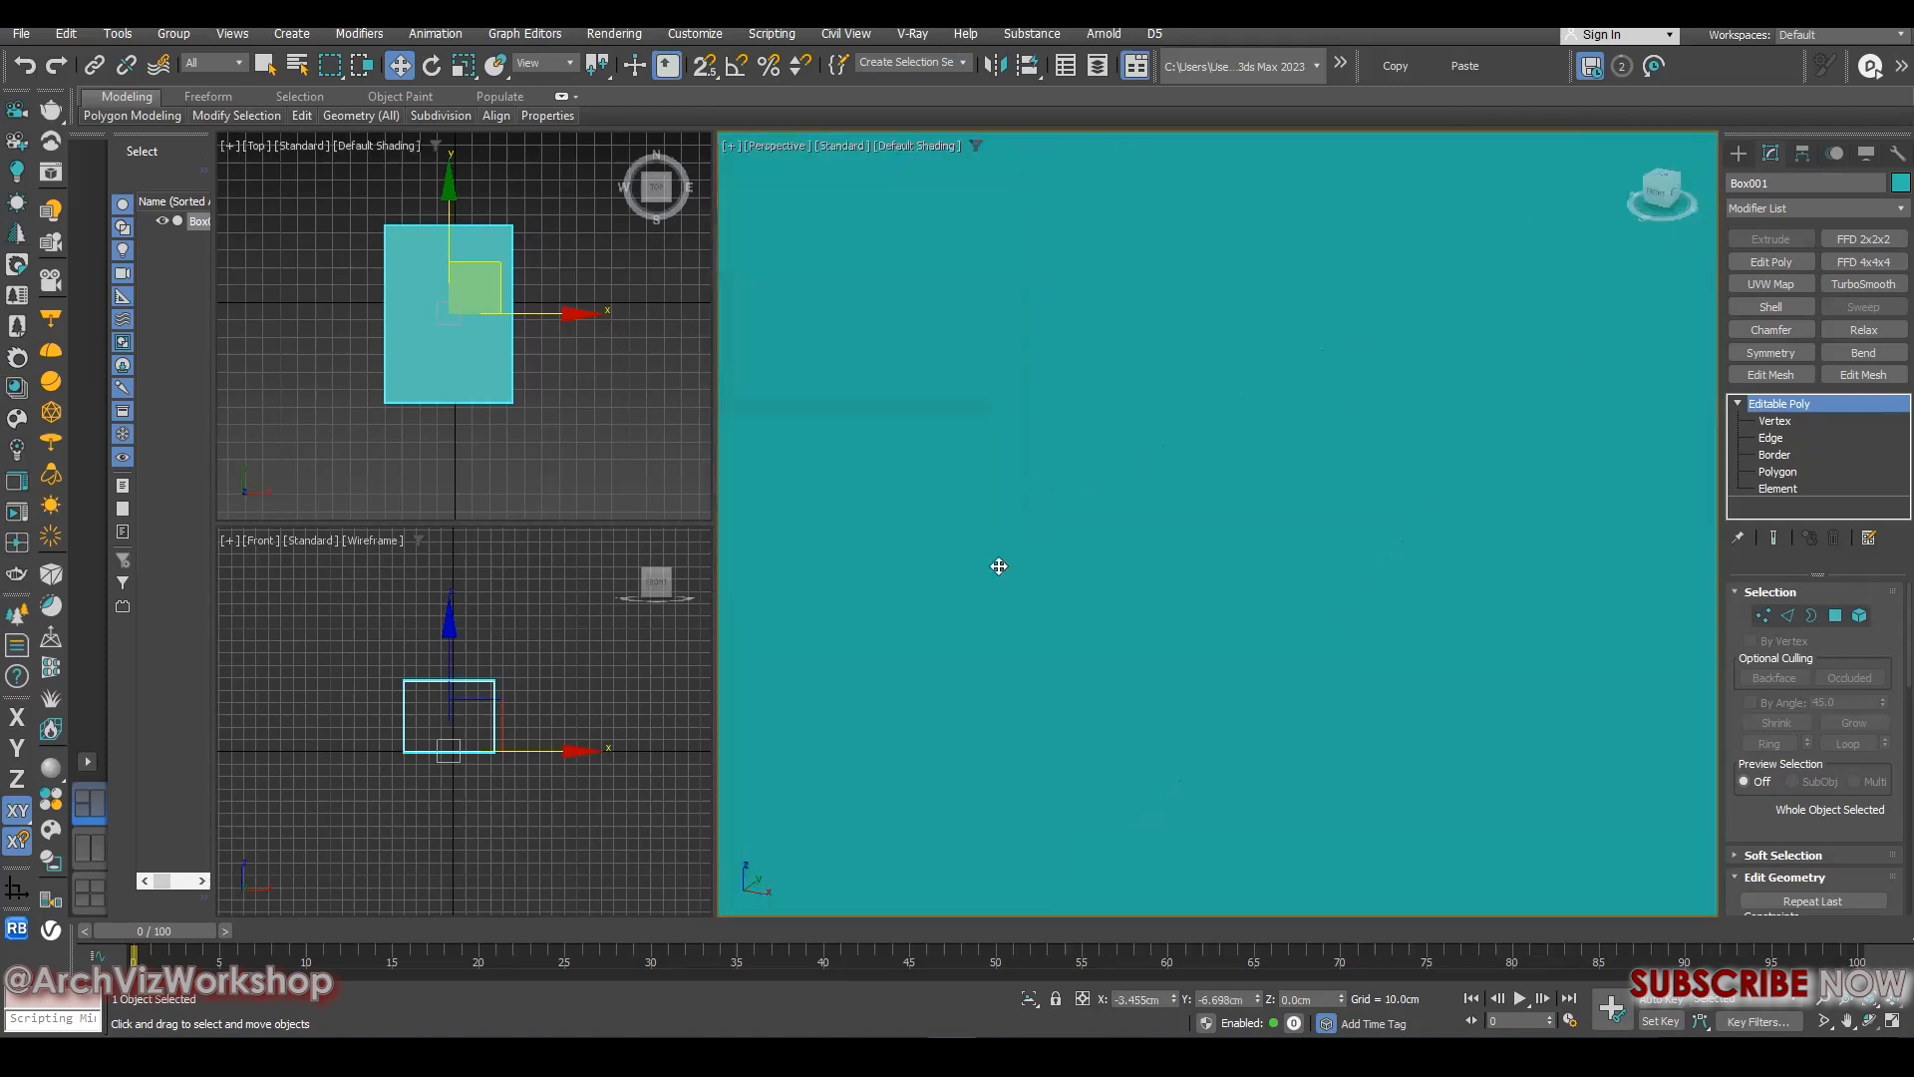
- Try a Chamfer on two of the box's corner vertices, cancel it and leave vertex editing
{"action": "scroll", "coordinate": [1153, 483], "scroll_direction": "down", "scroll_amount": 5}
{"action": "left_click", "coordinate": [1771, 424]}
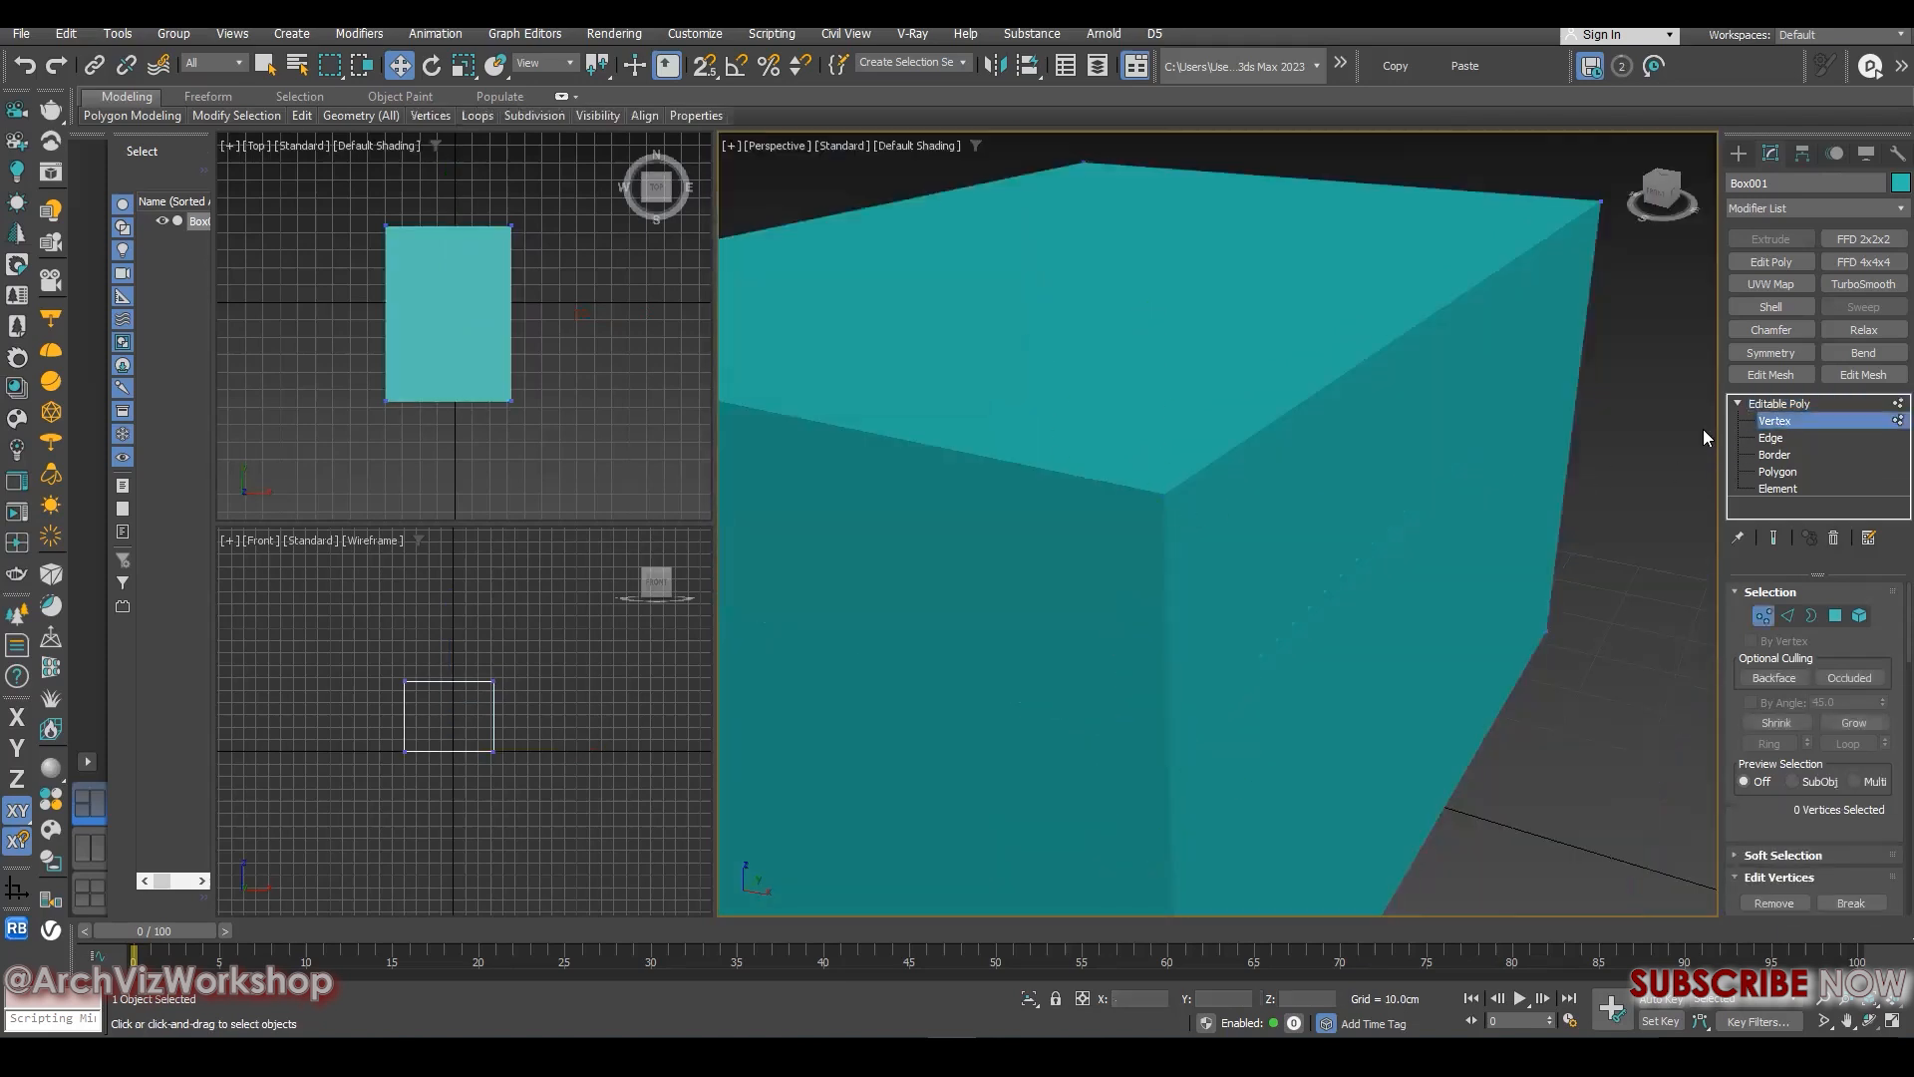
{"action": "left_click_drag", "start_coordinate": [1084, 543], "coordinate": [1181, 478]}
{"action": "middle_click_drag", "start_coordinate": [1172, 506], "coordinate": [1208, 549], "text": "alt"}
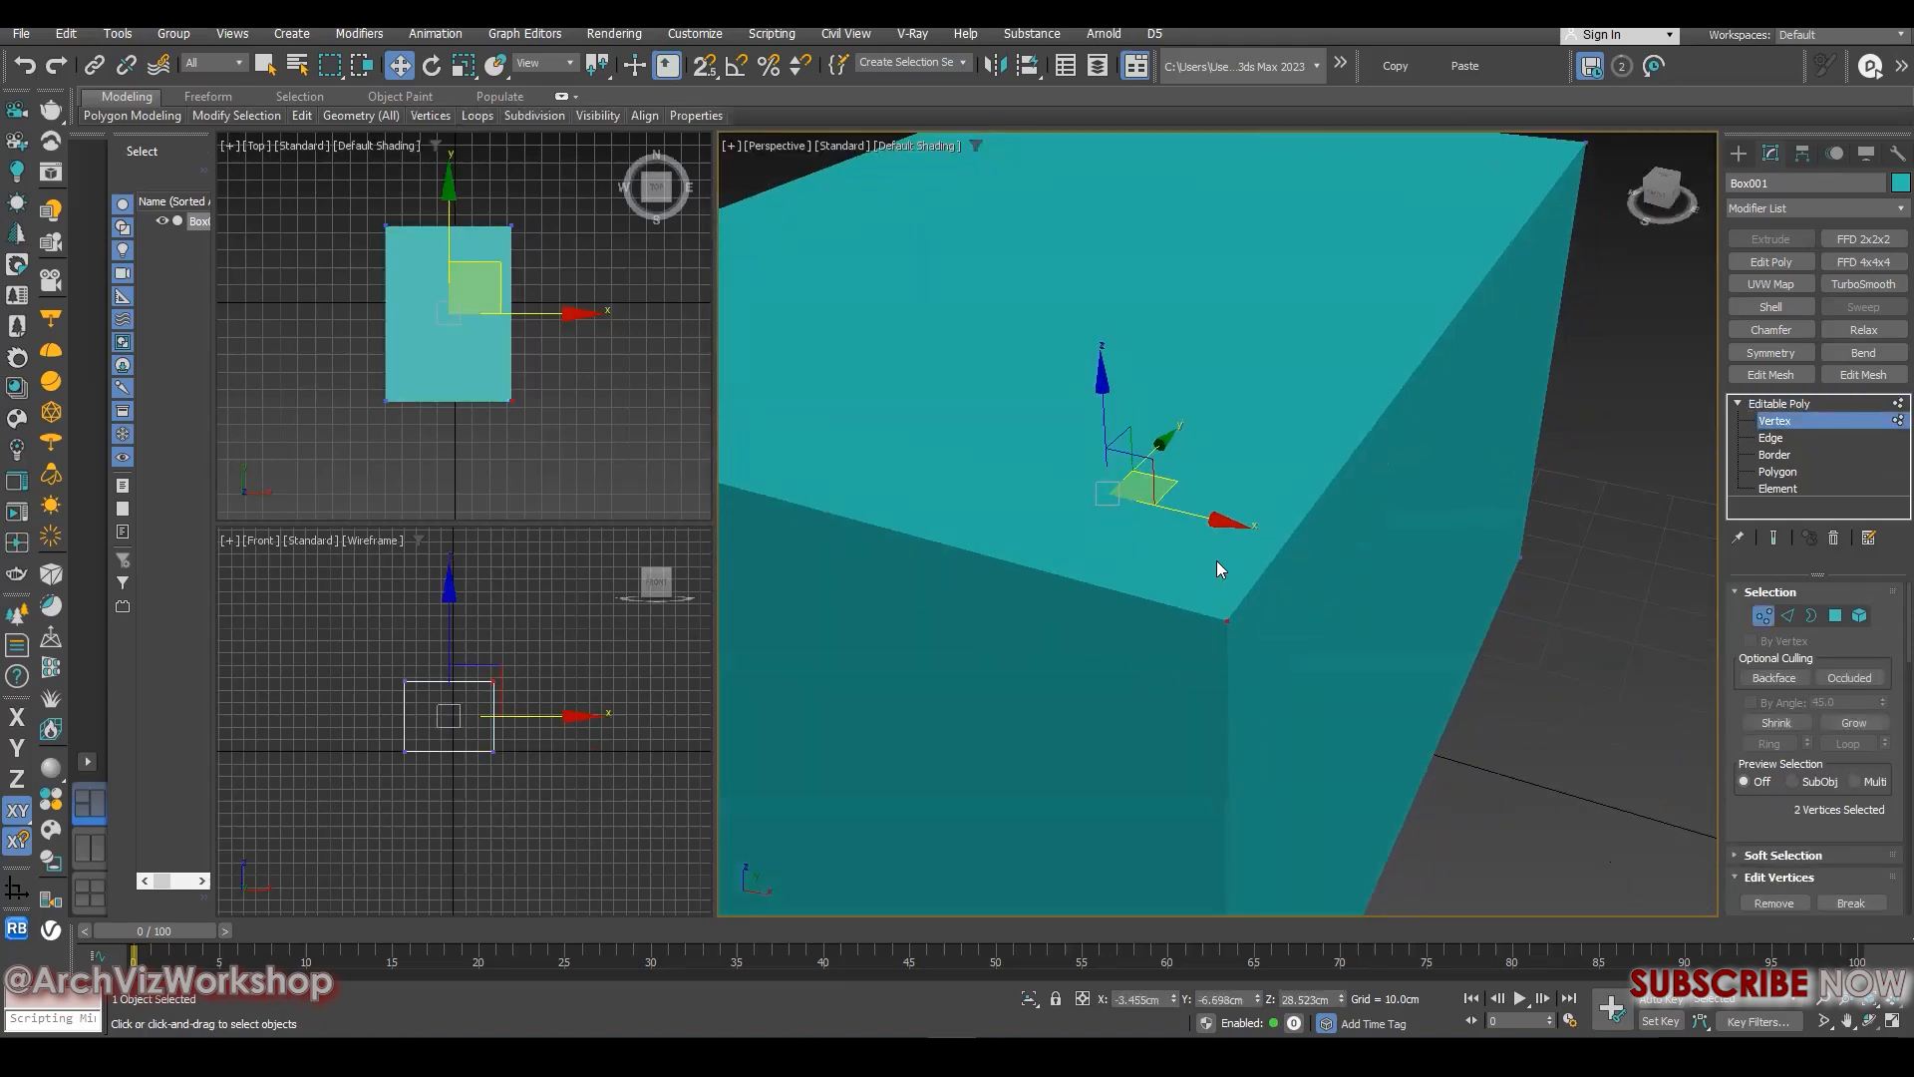
{"action": "right_click", "coordinate": [1246, 567]}
{"action": "left_click", "coordinate": [1074, 665]}
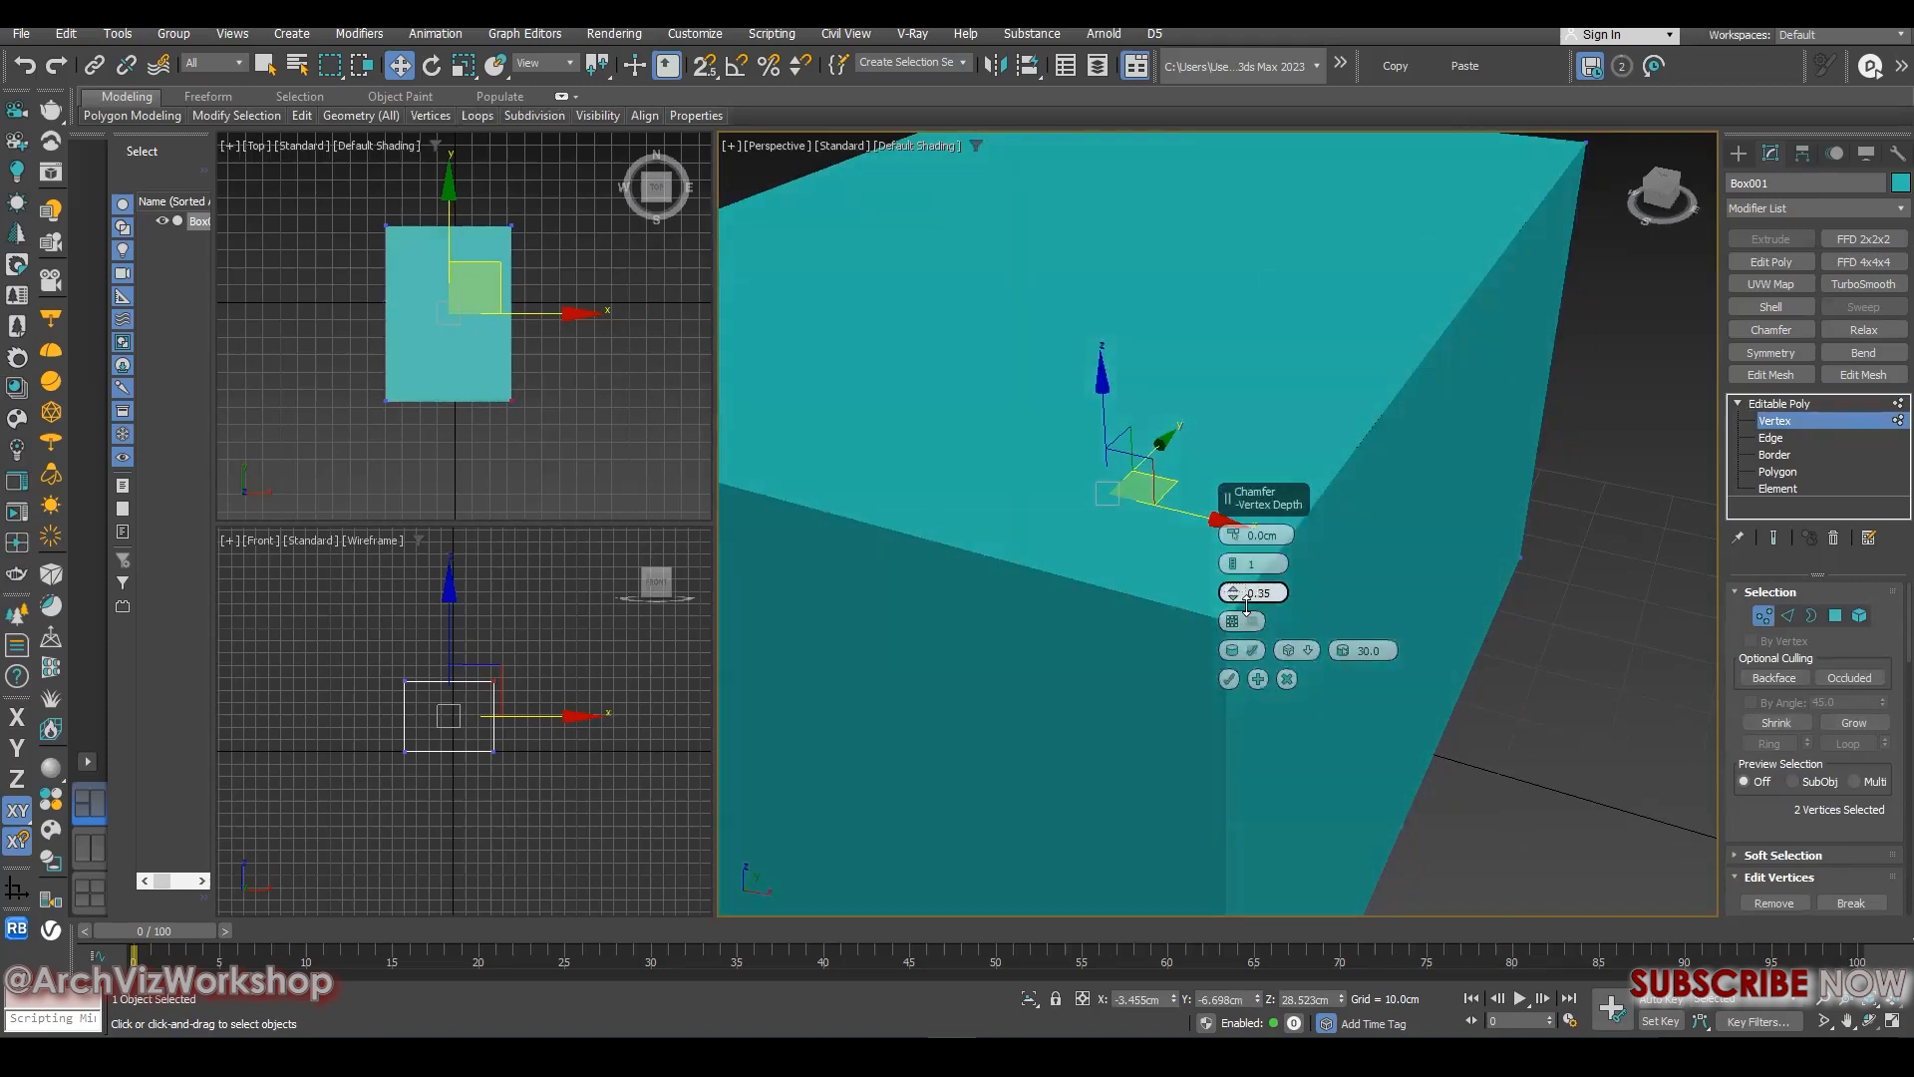
{"action": "left_click", "coordinate": [1287, 679]}
{"action": "scroll", "coordinate": [1286, 666], "scroll_direction": "down", "scroll_amount": 5}
{"action": "middle_click_drag", "start_coordinate": [1286, 666], "coordinate": [1225, 636], "text": "alt"}
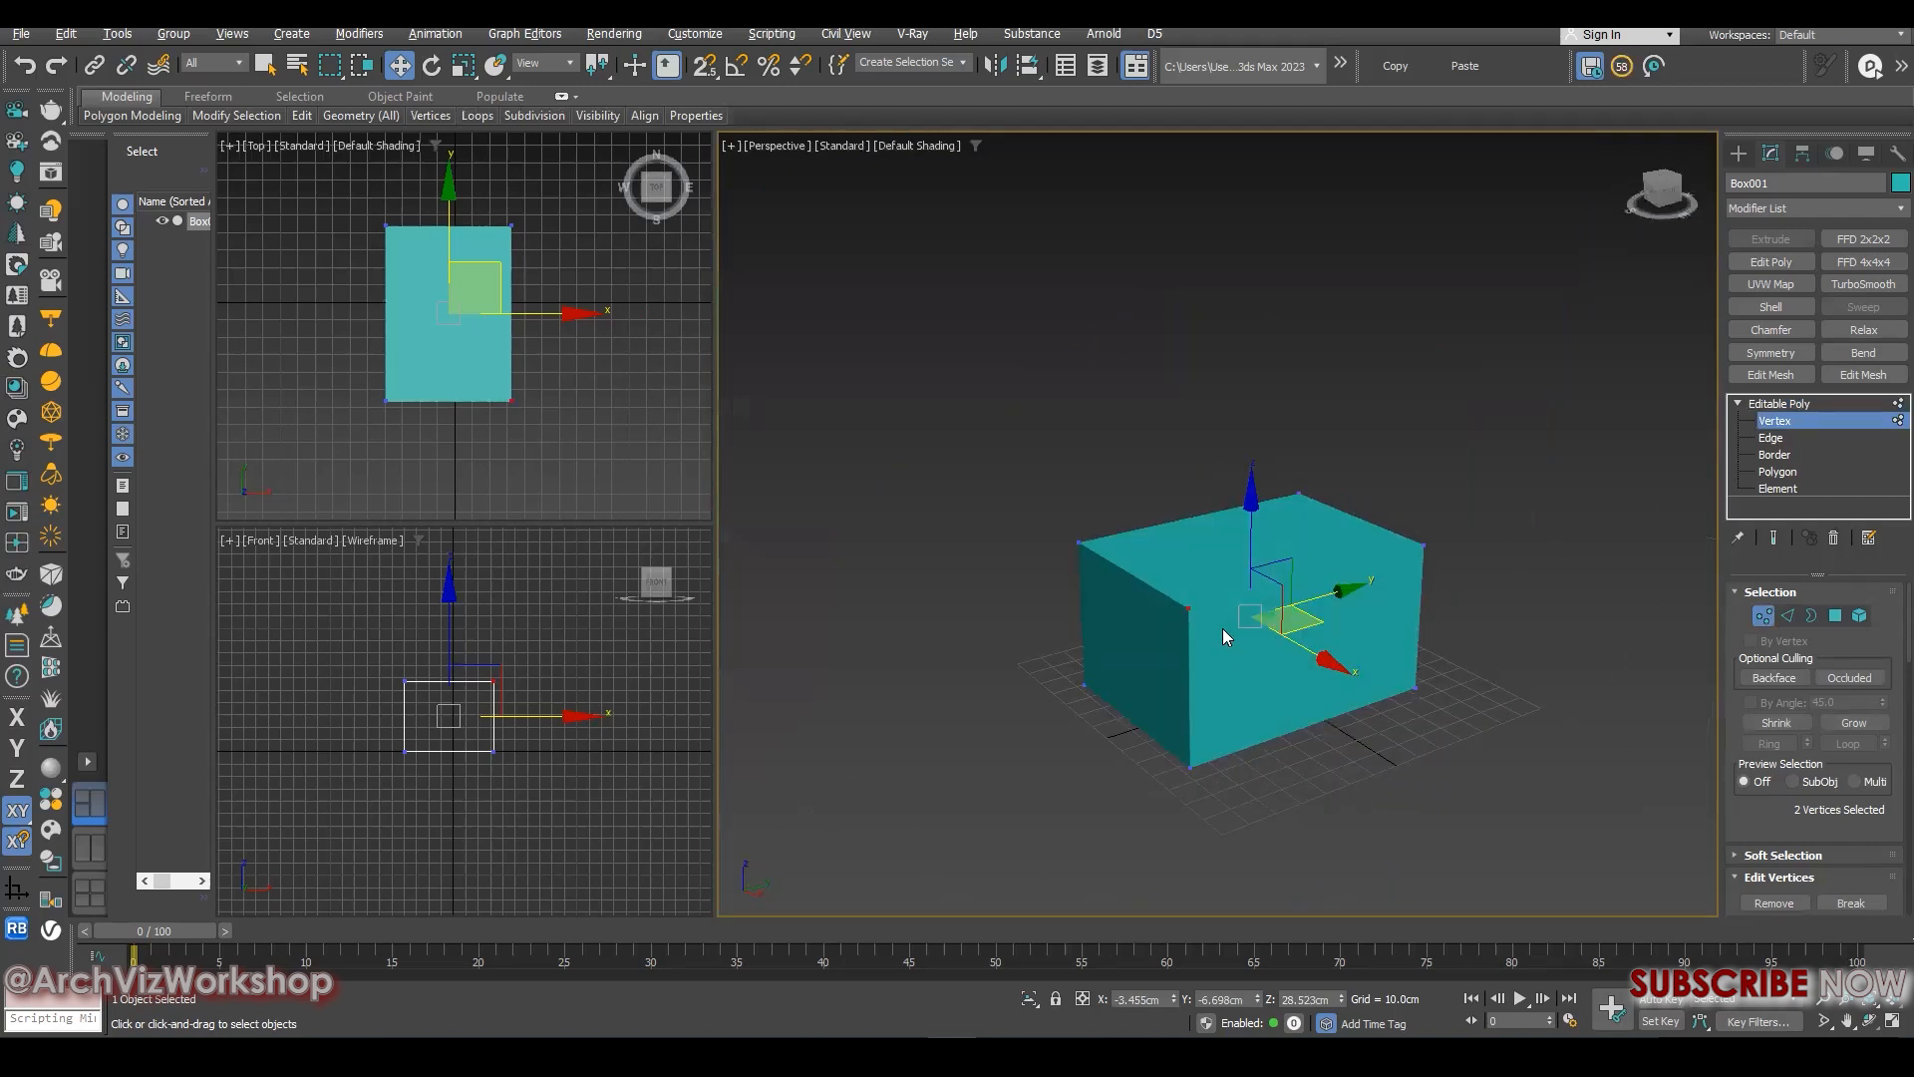
{"action": "left_click", "coordinate": [1787, 417]}
- Review the metric display unit scale and the system unit scale in the units setup
{"action": "left_click", "coordinate": [695, 34]}
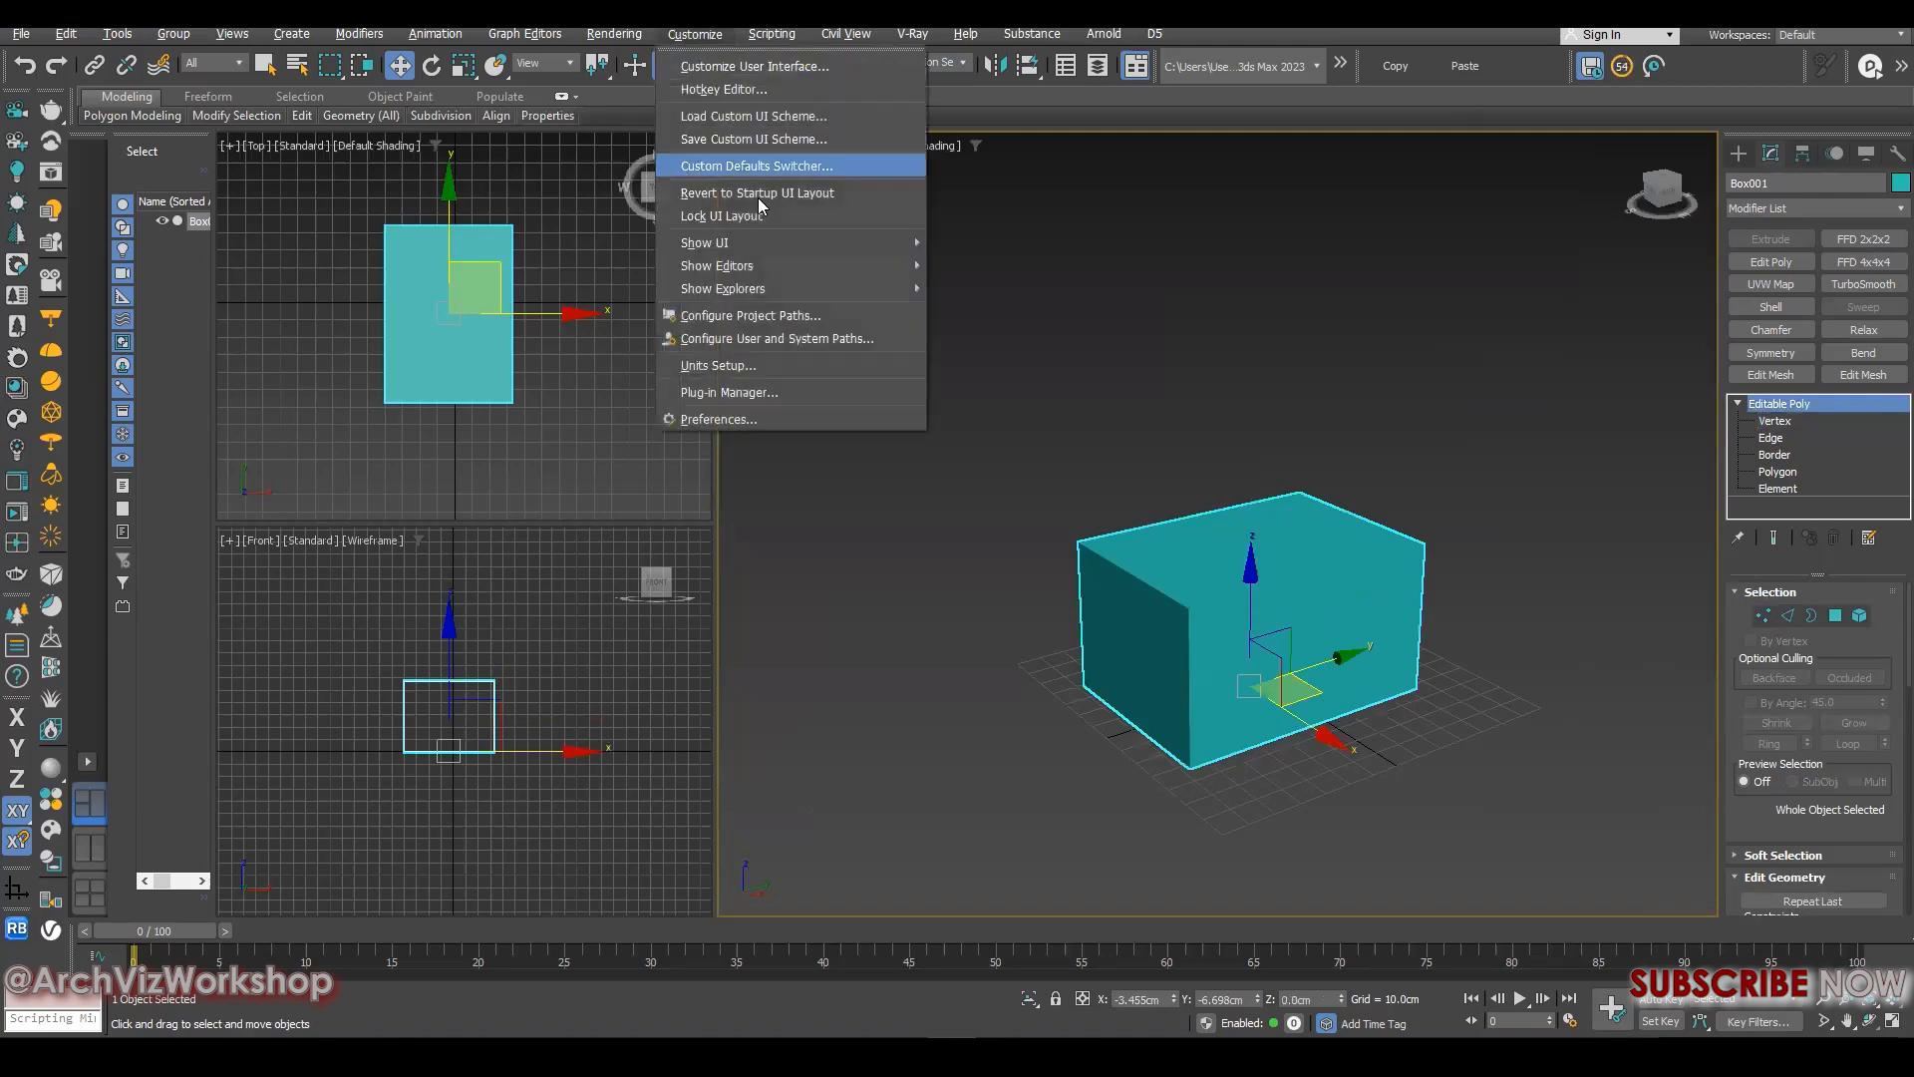
{"action": "left_click", "coordinate": [707, 369]}
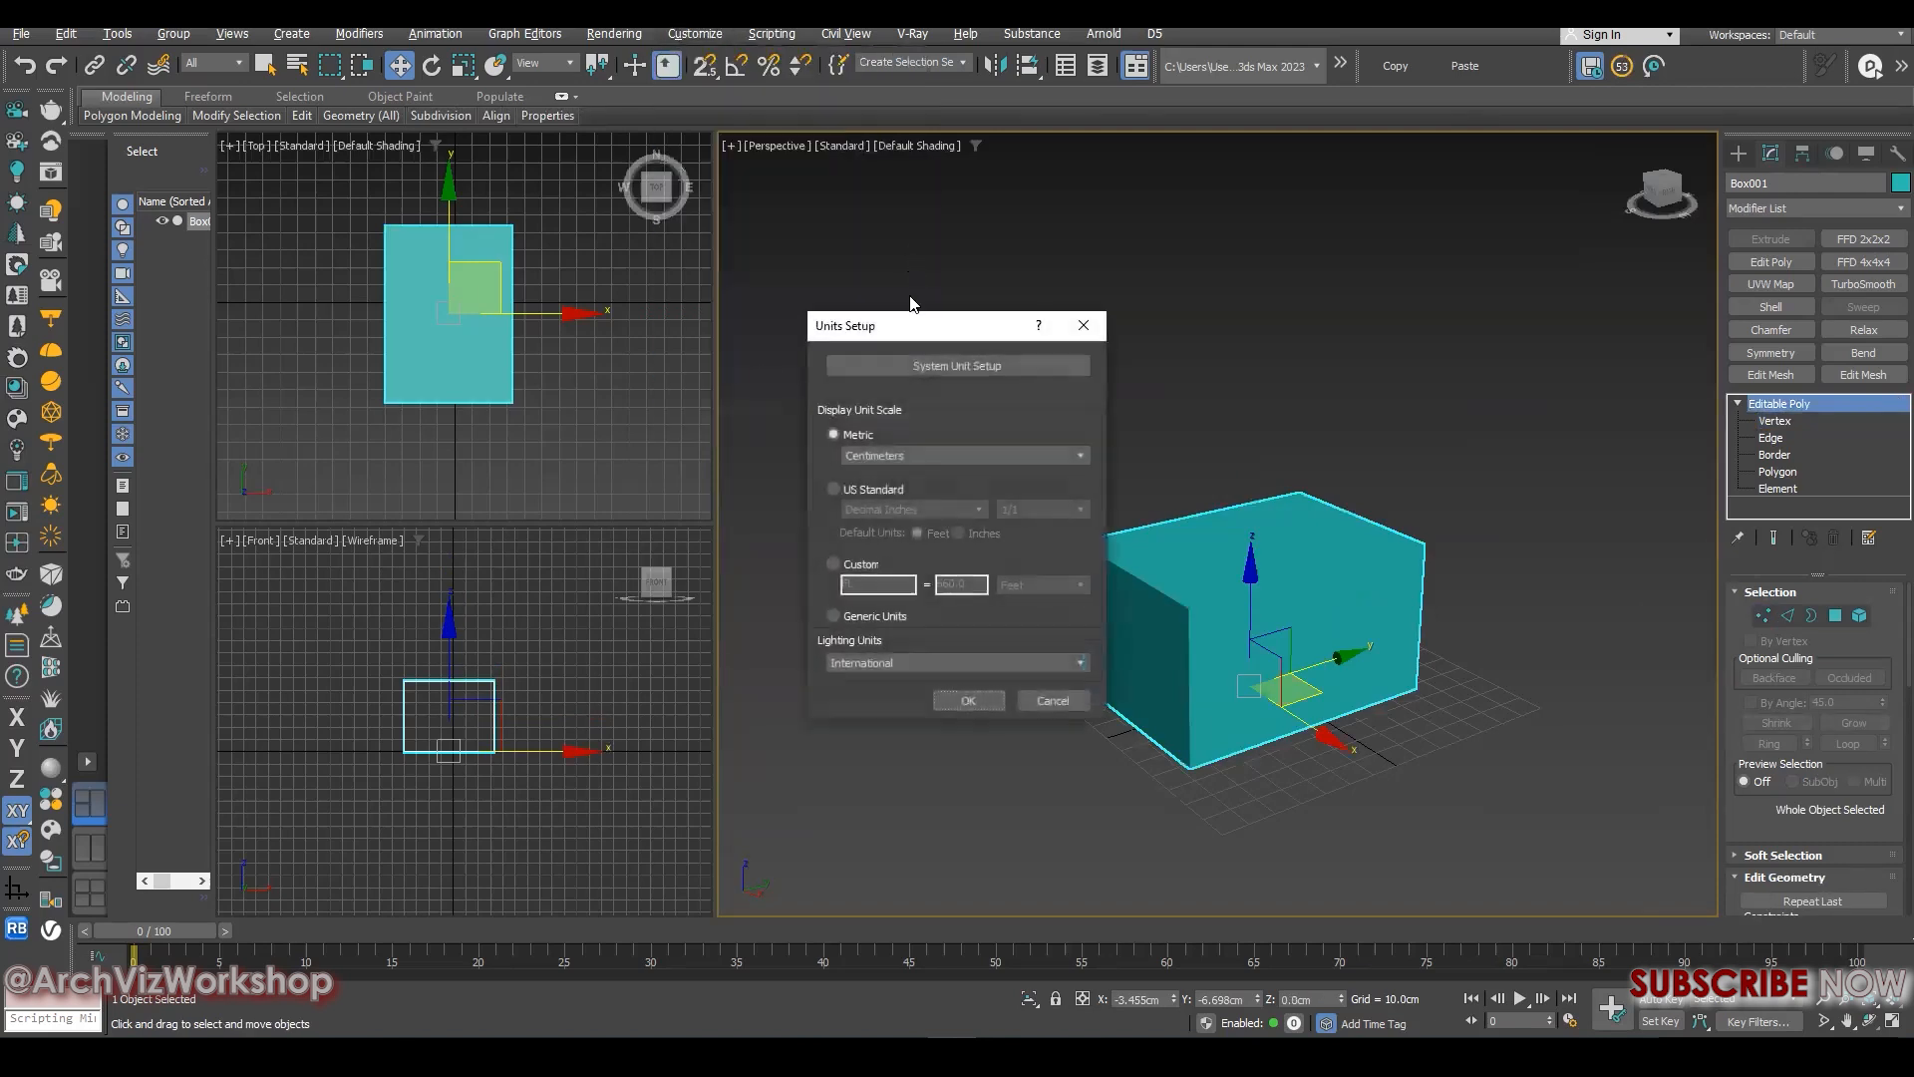
{"action": "left_click", "coordinate": [869, 458]}
{"action": "left_click", "coordinate": [927, 365]}
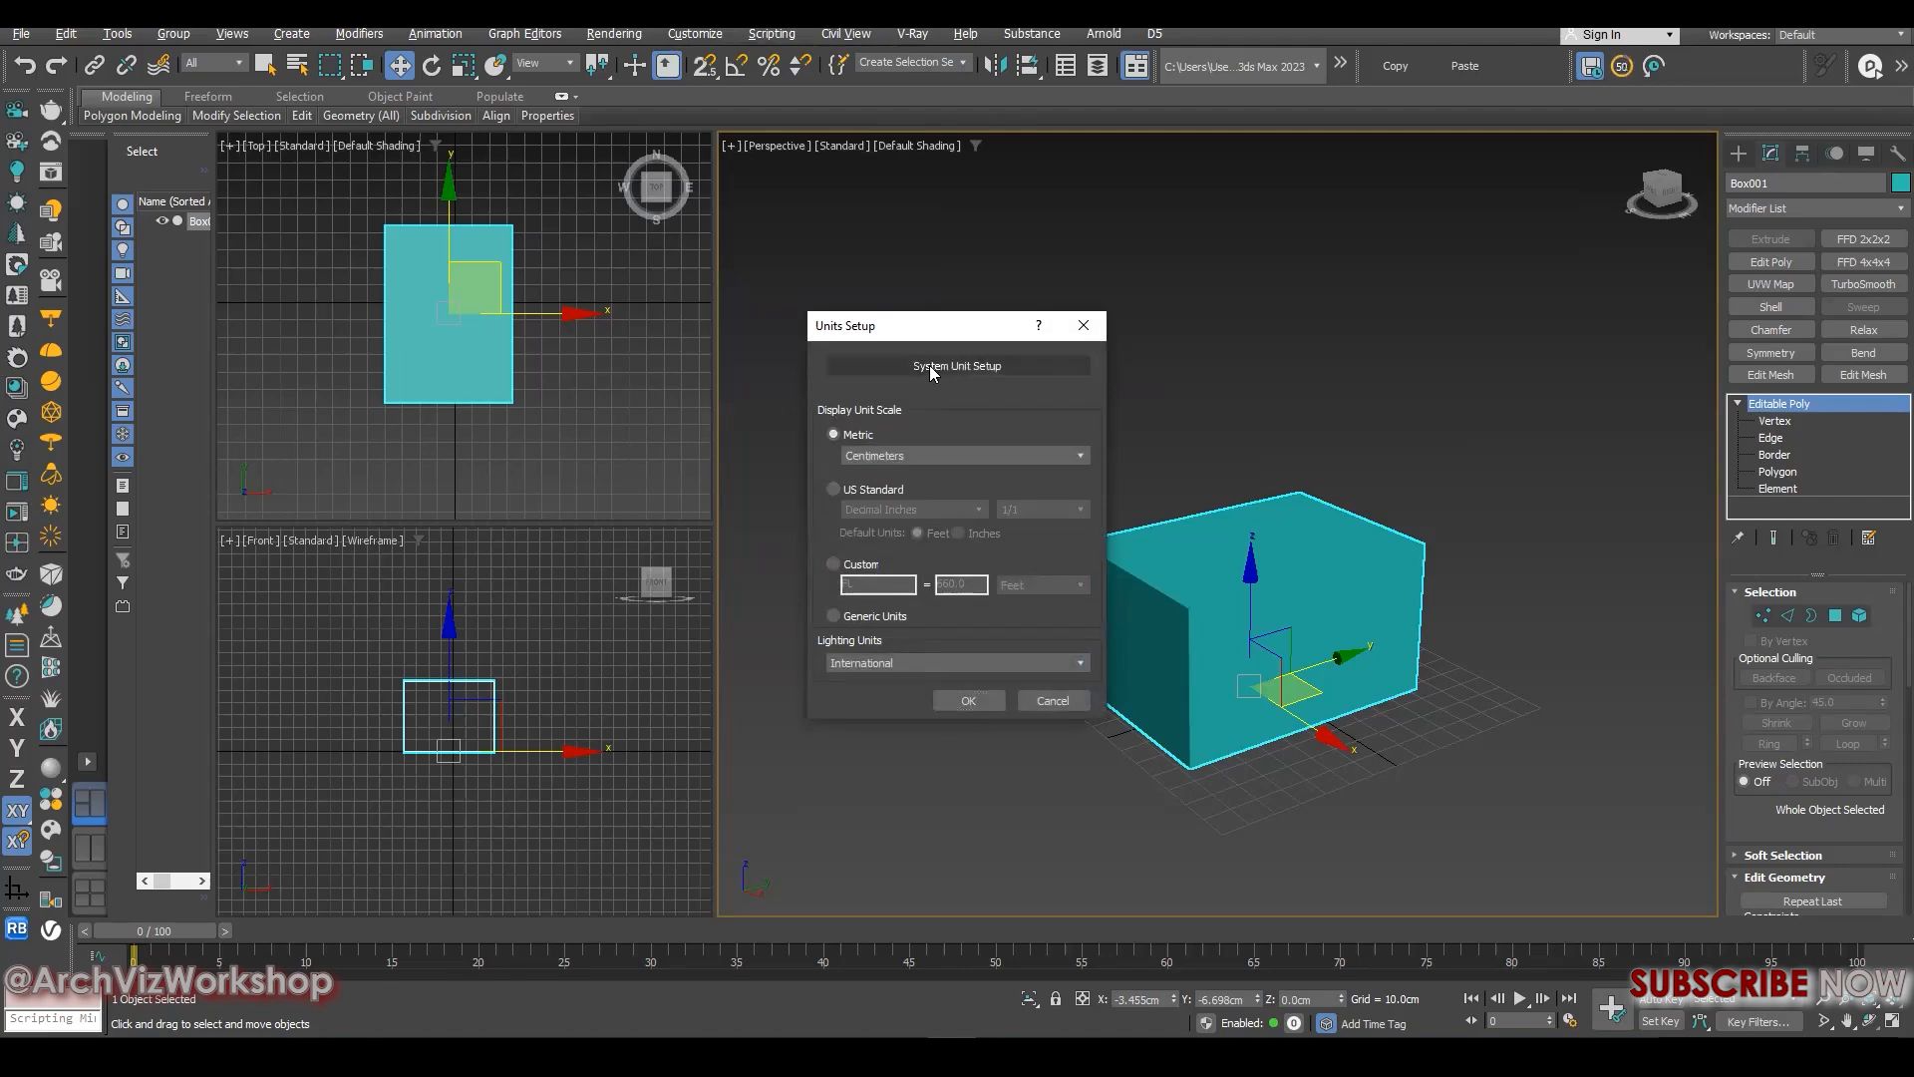
{"action": "left_click", "coordinate": [927, 366]}
{"action": "left_click", "coordinate": [1014, 459]}
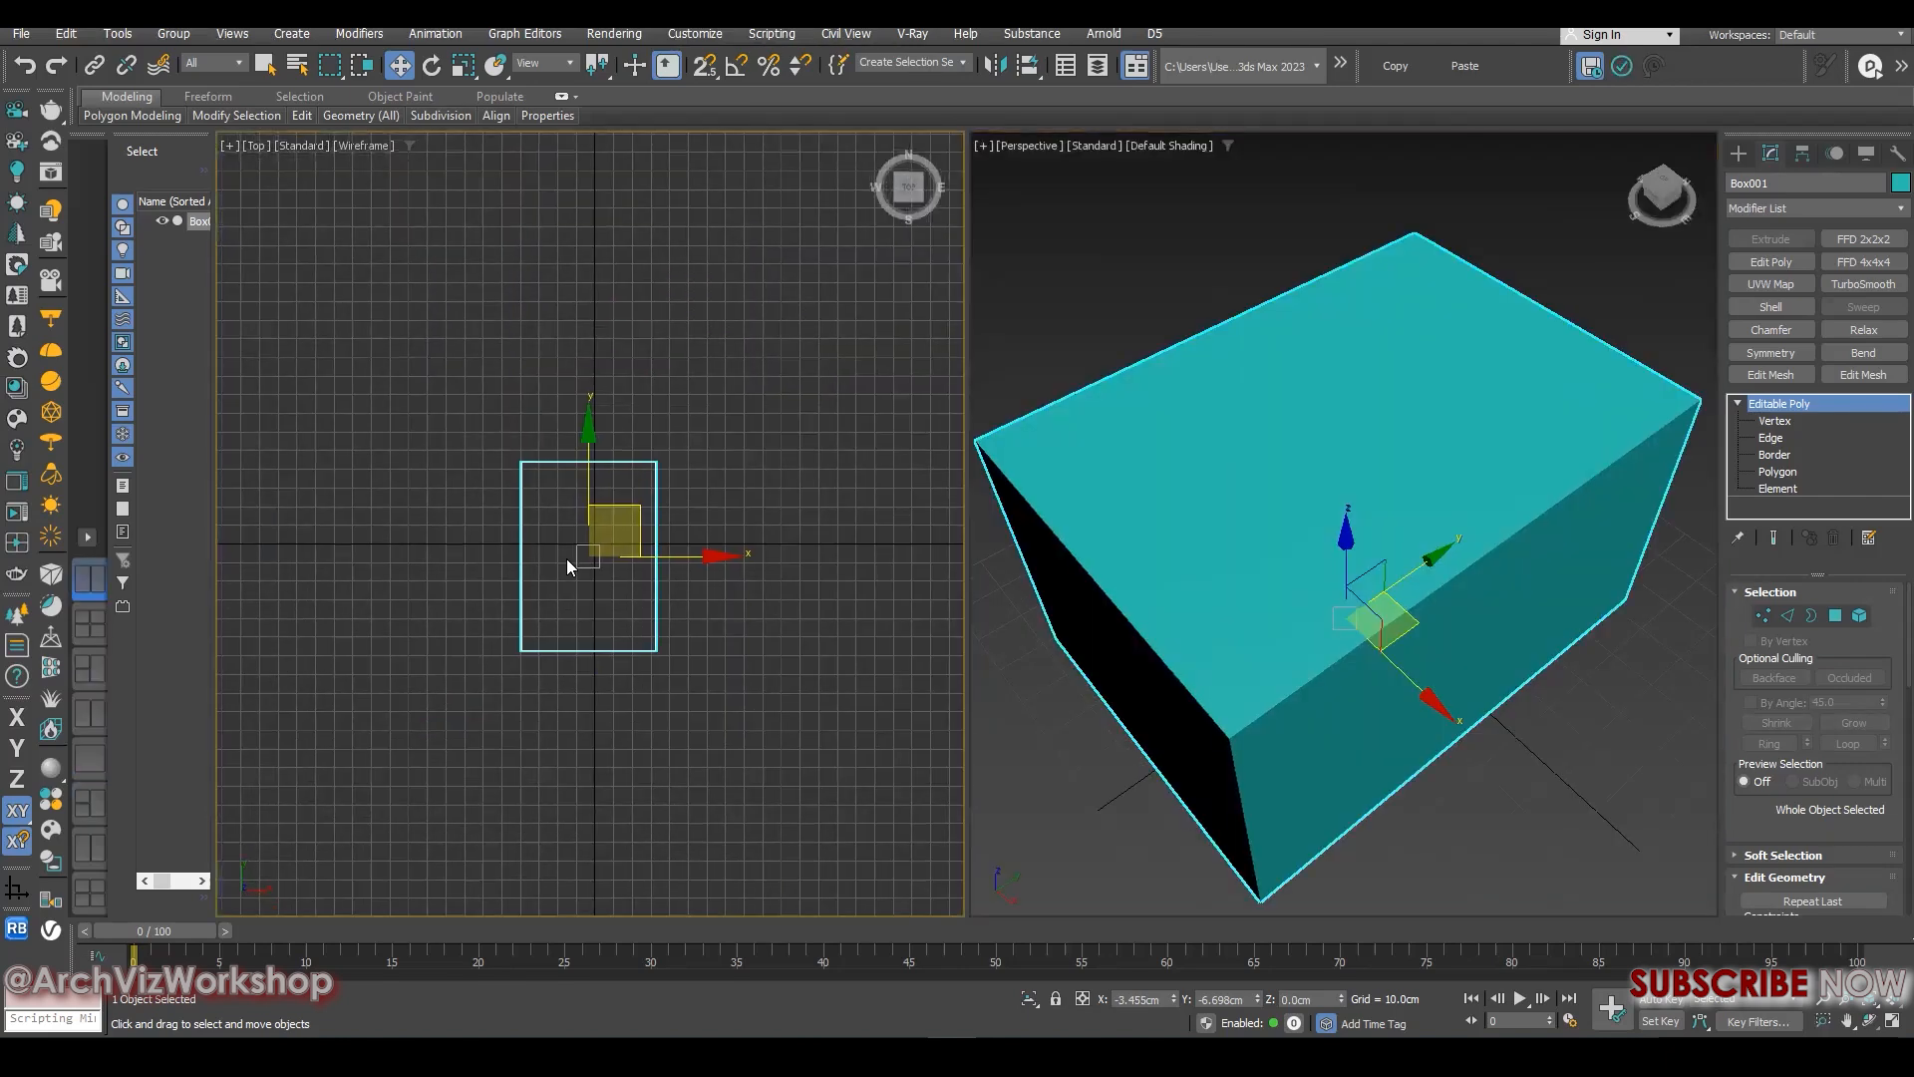
- Hide the grid in the Top viewport
{"action": "middle_click_drag", "start_coordinate": [568, 547], "coordinate": [560, 540]}
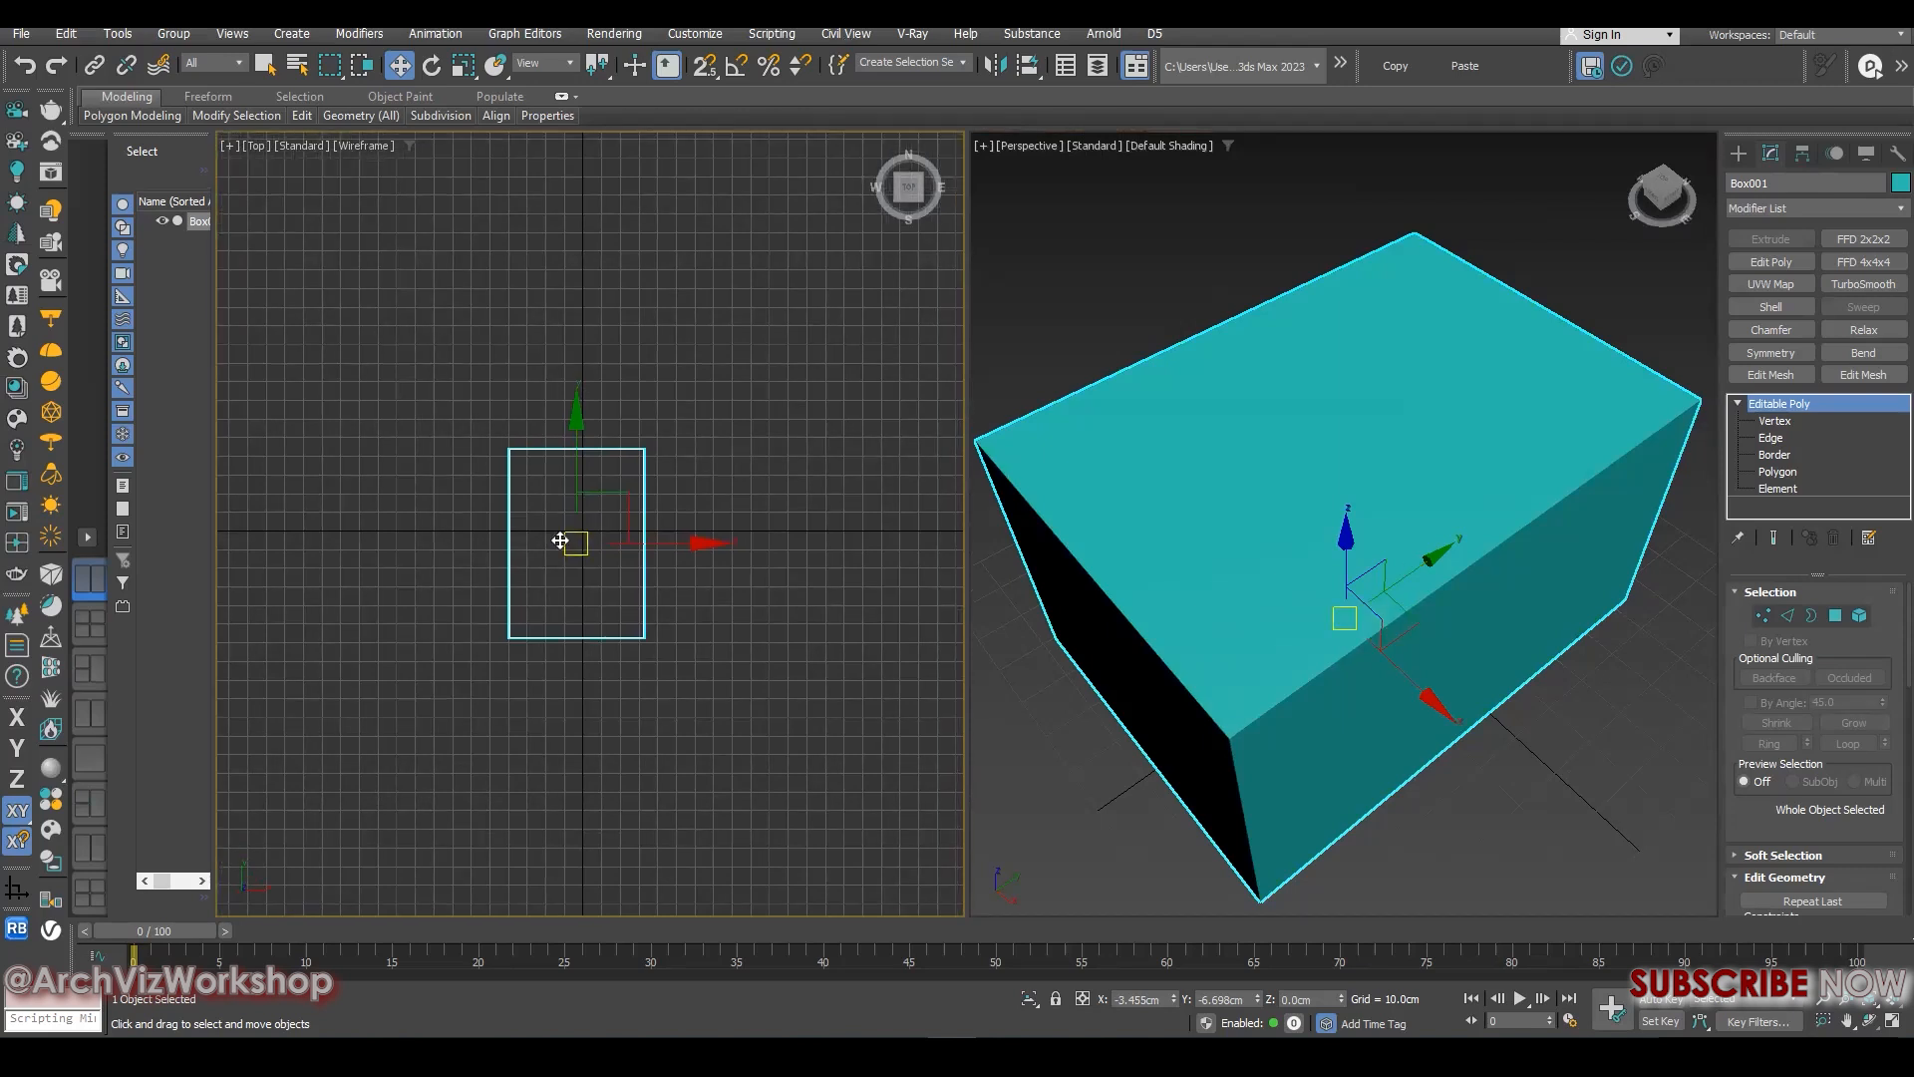
{"action": "middle_click_drag", "start_coordinate": [641, 572], "coordinate": [604, 537]}
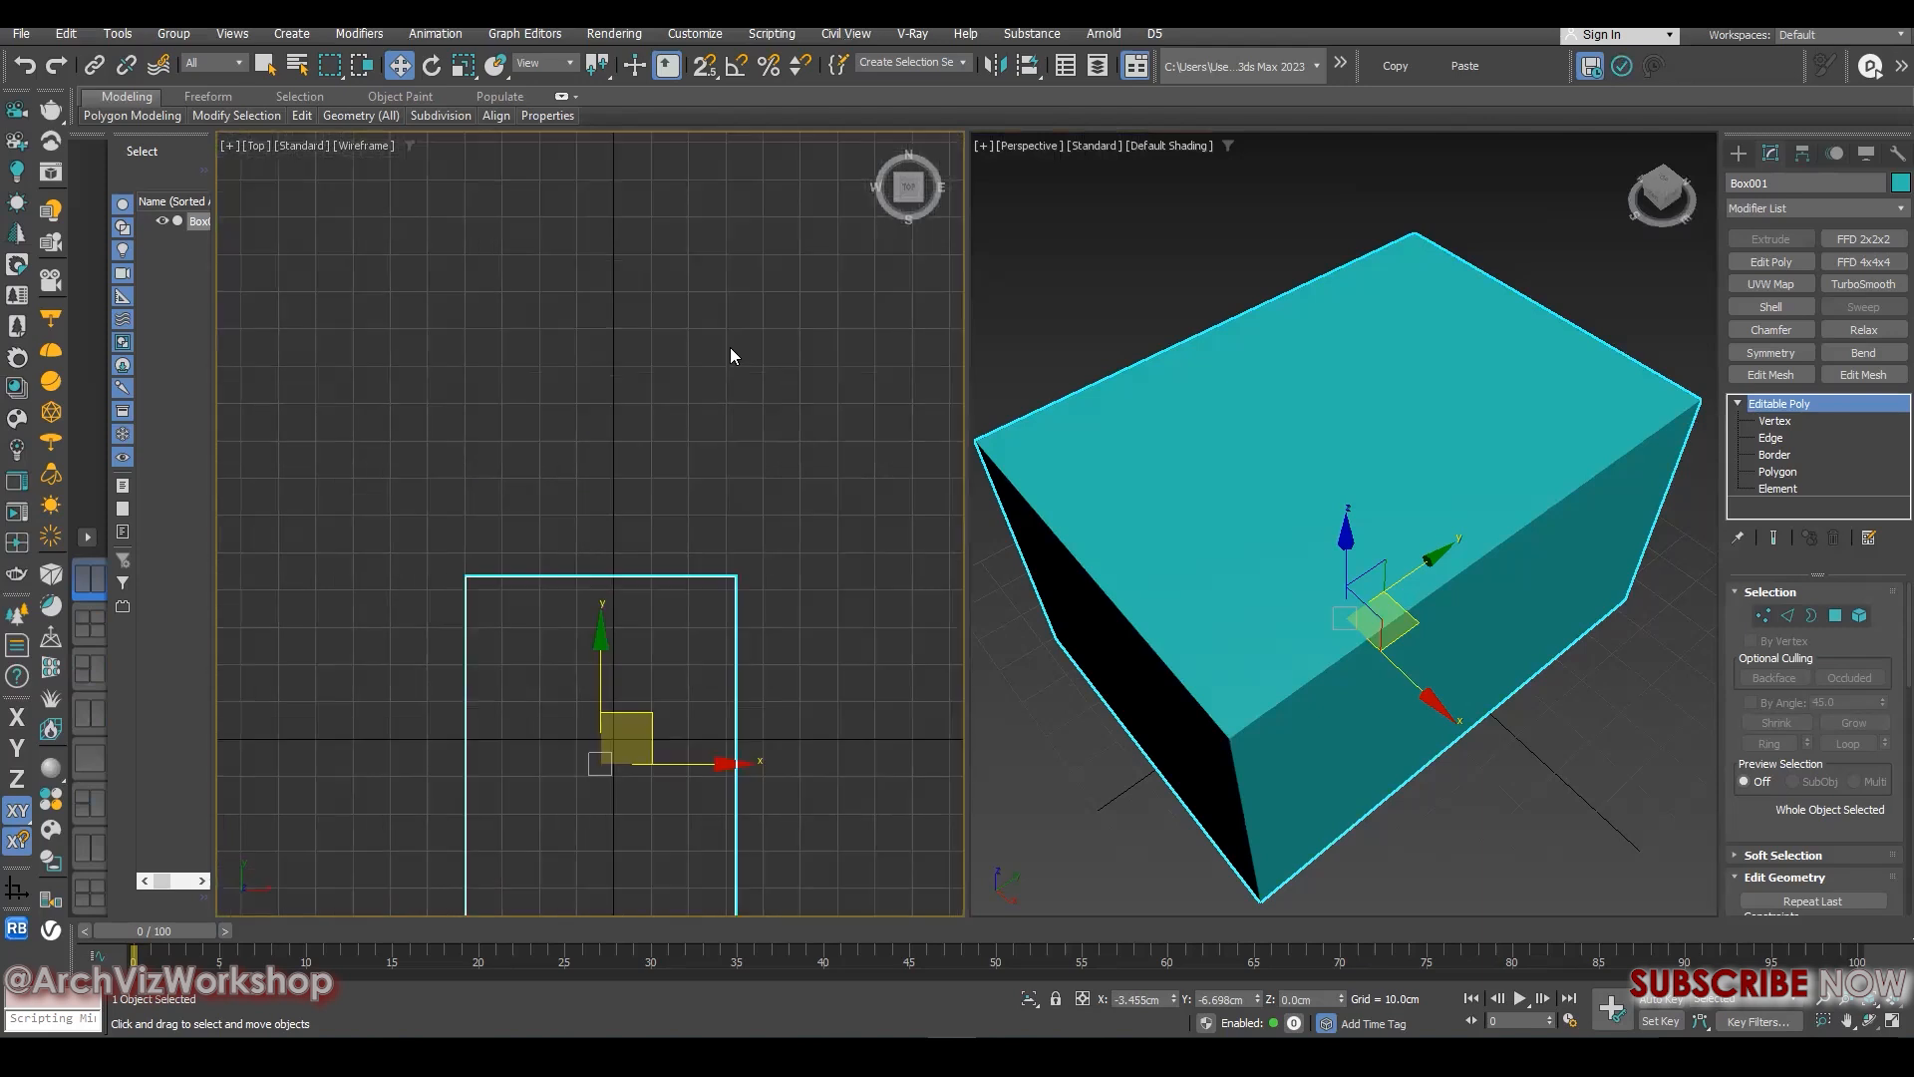
{"action": "middle_click_drag", "start_coordinate": [647, 562], "coordinate": [676, 432]}
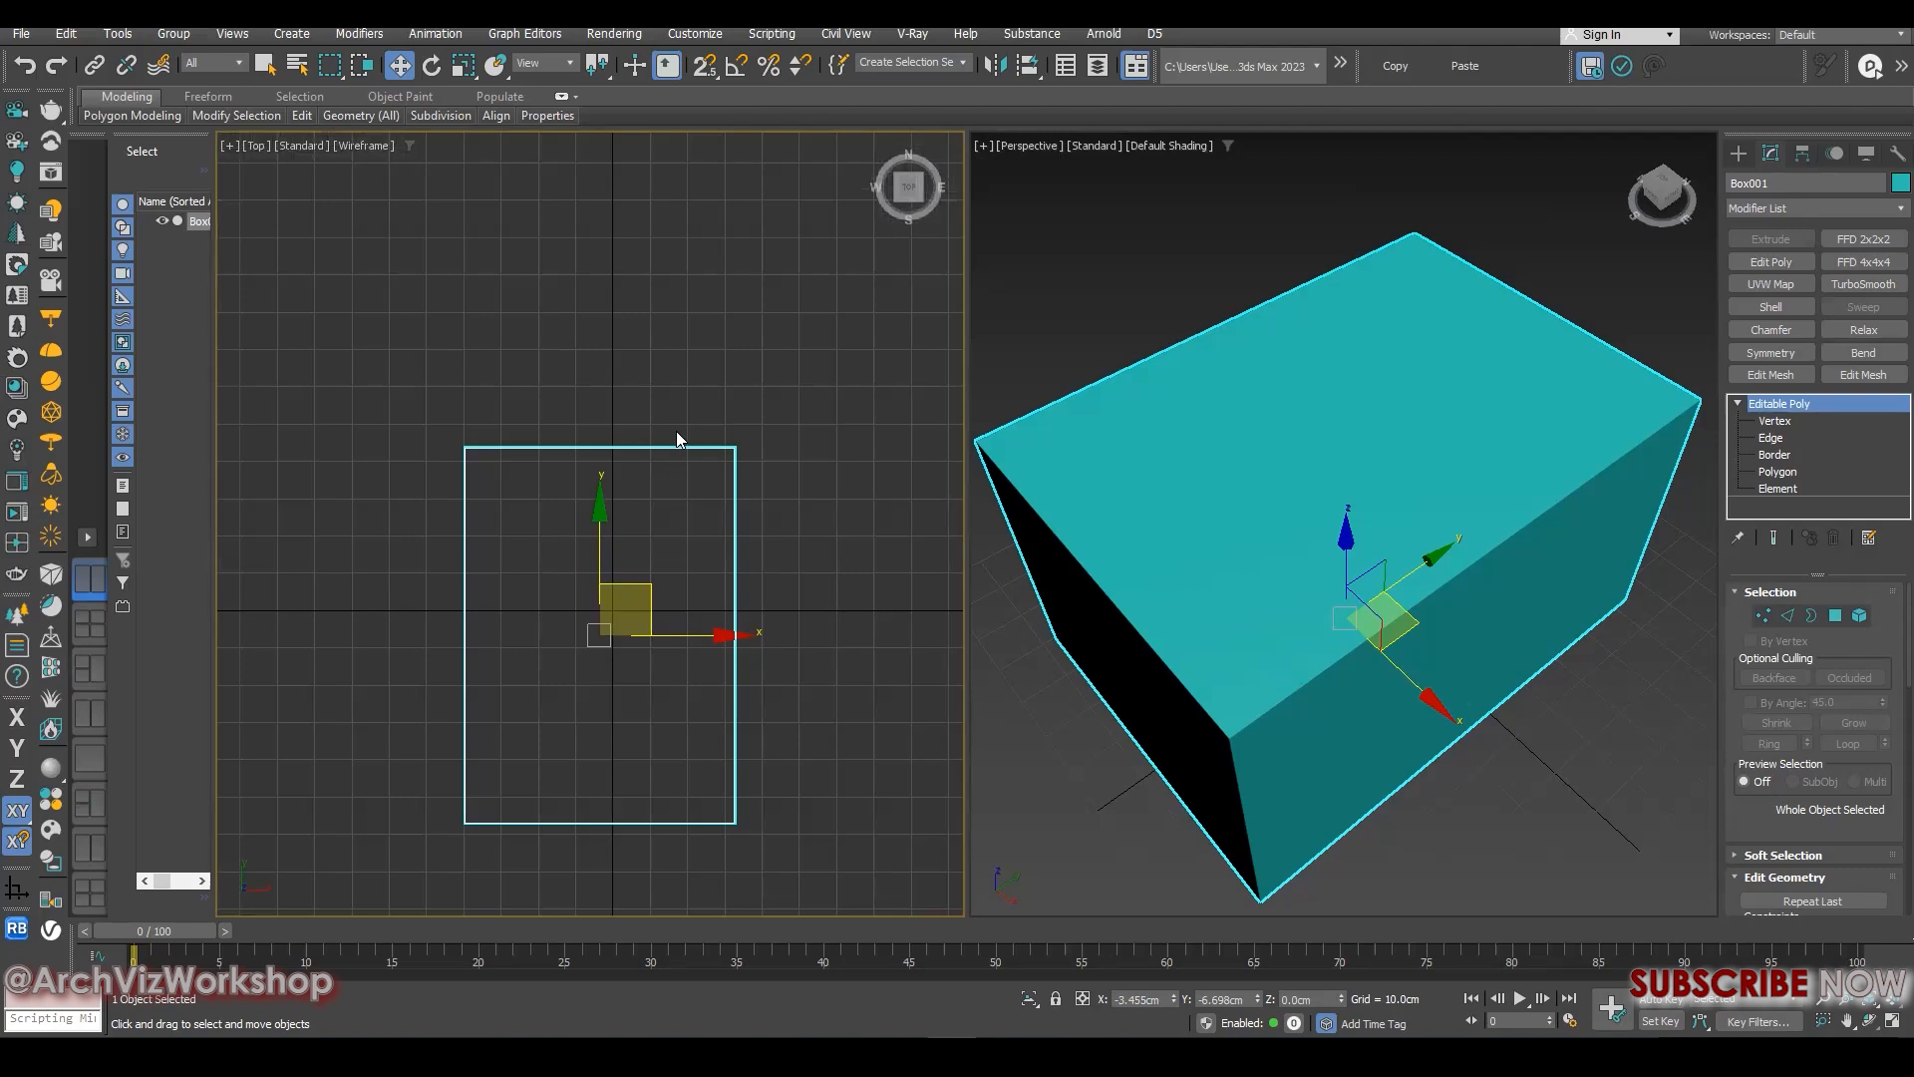
{"action": "key", "text": "g"}
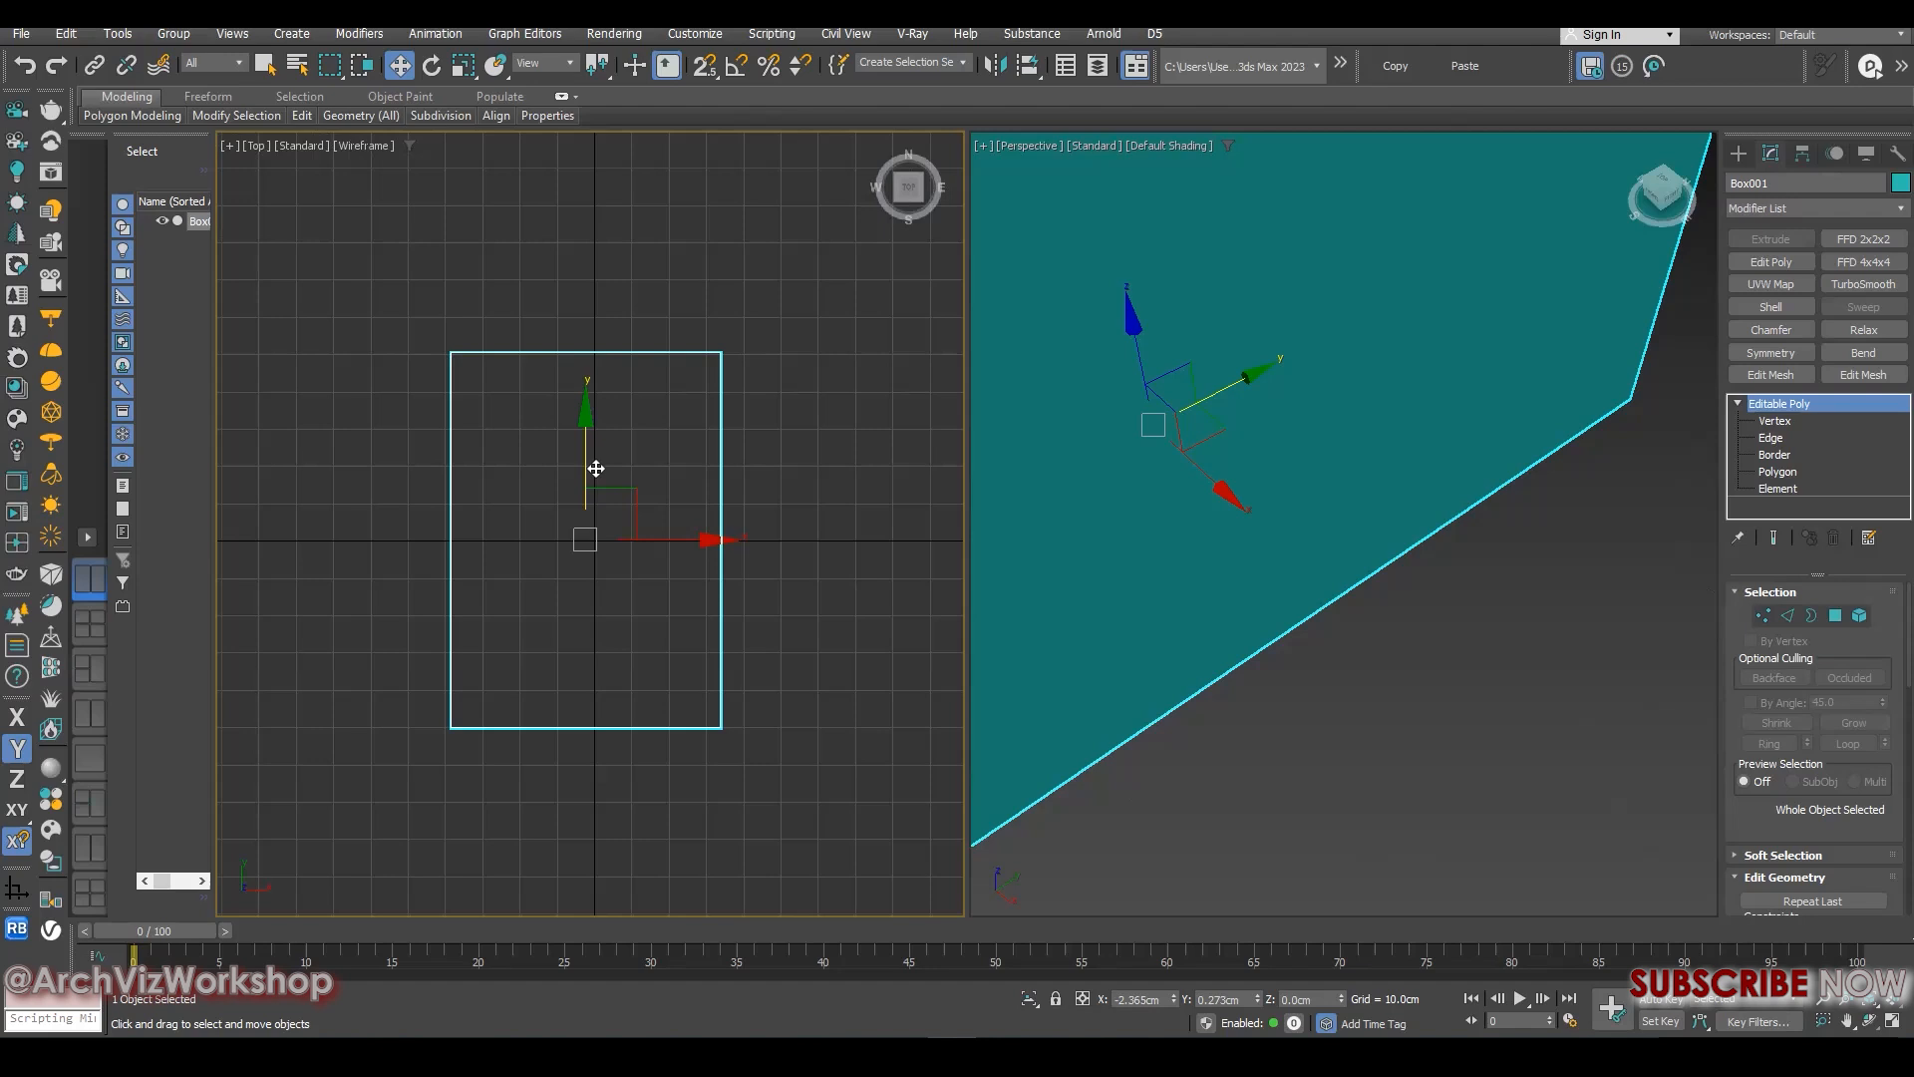
{"action": "scroll", "coordinate": [751, 436], "scroll_direction": "down", "scroll_amount": 2}
{"action": "middle_click_drag", "start_coordinate": [752, 437], "coordinate": [649, 410]}
{"action": "key", "text": "g"}
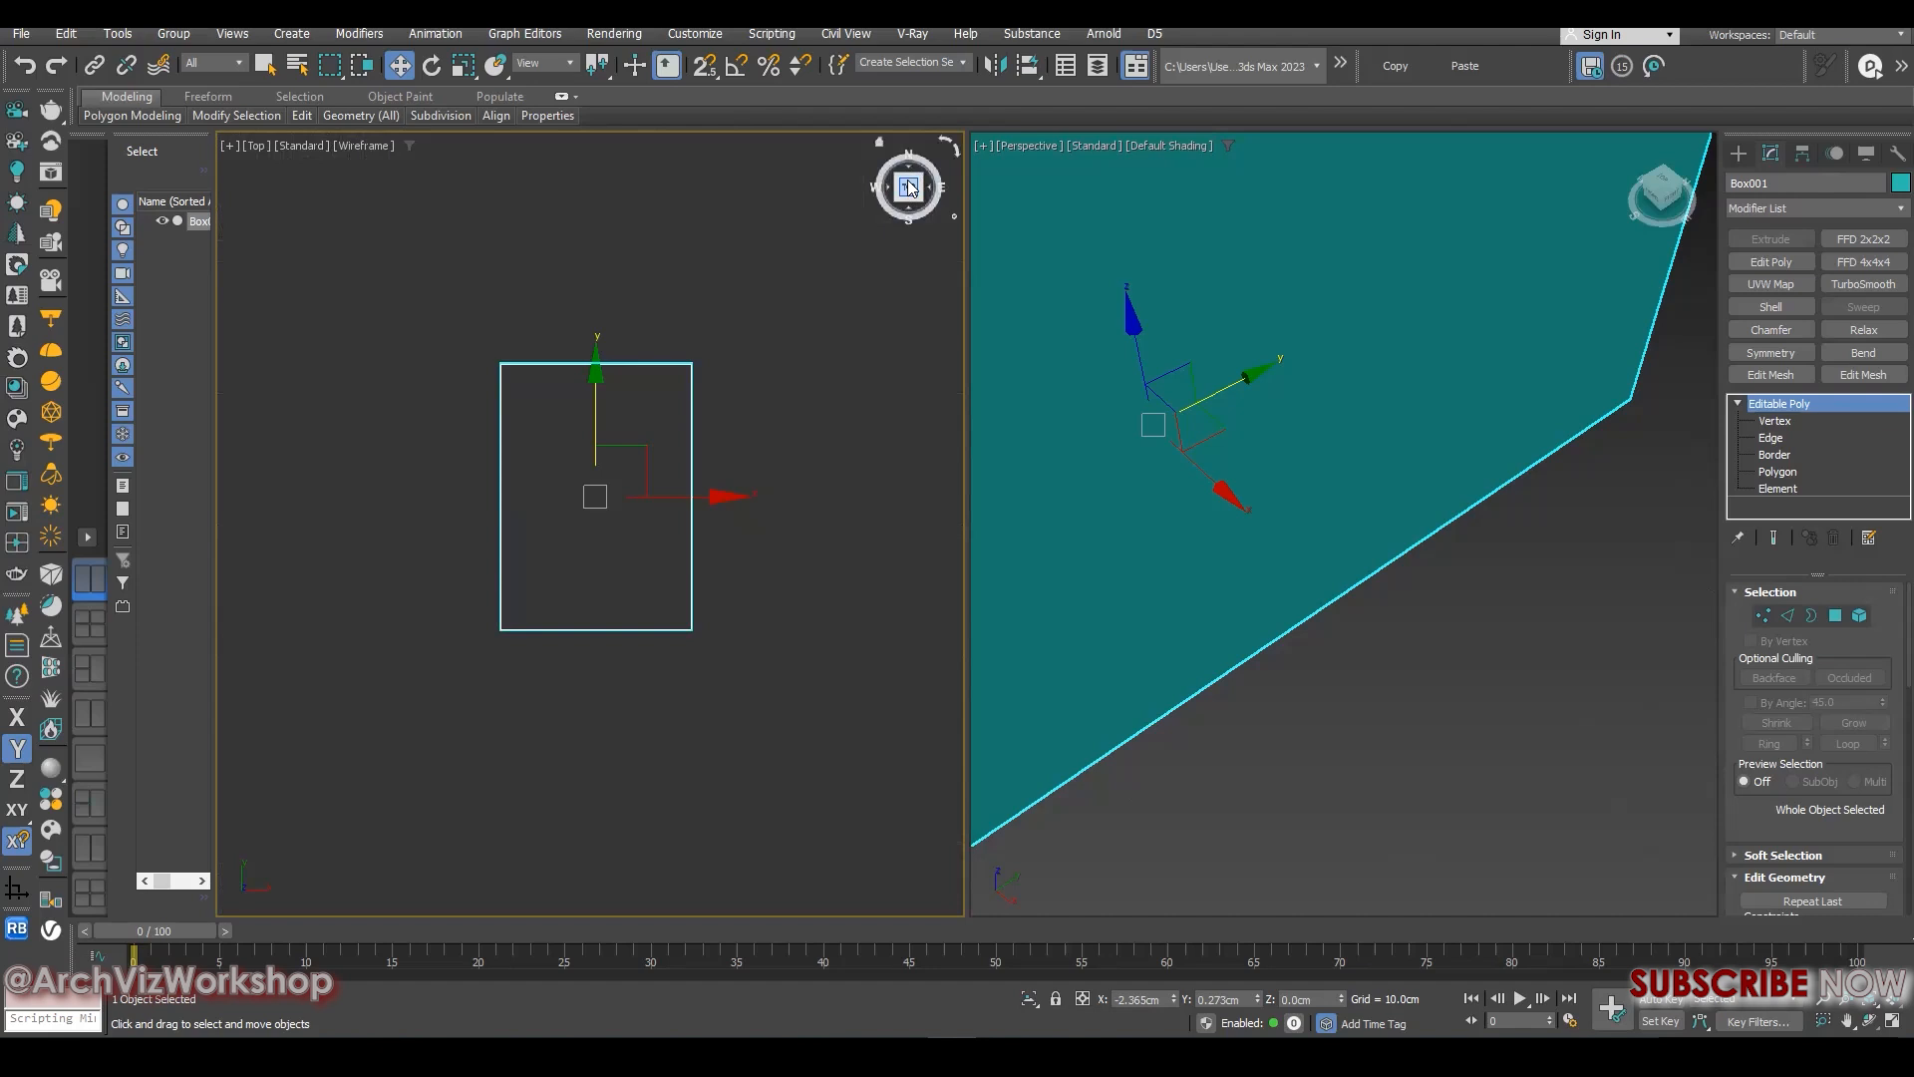
{"action": "middle_click_drag", "start_coordinate": [678, 367], "coordinate": [658, 368]}
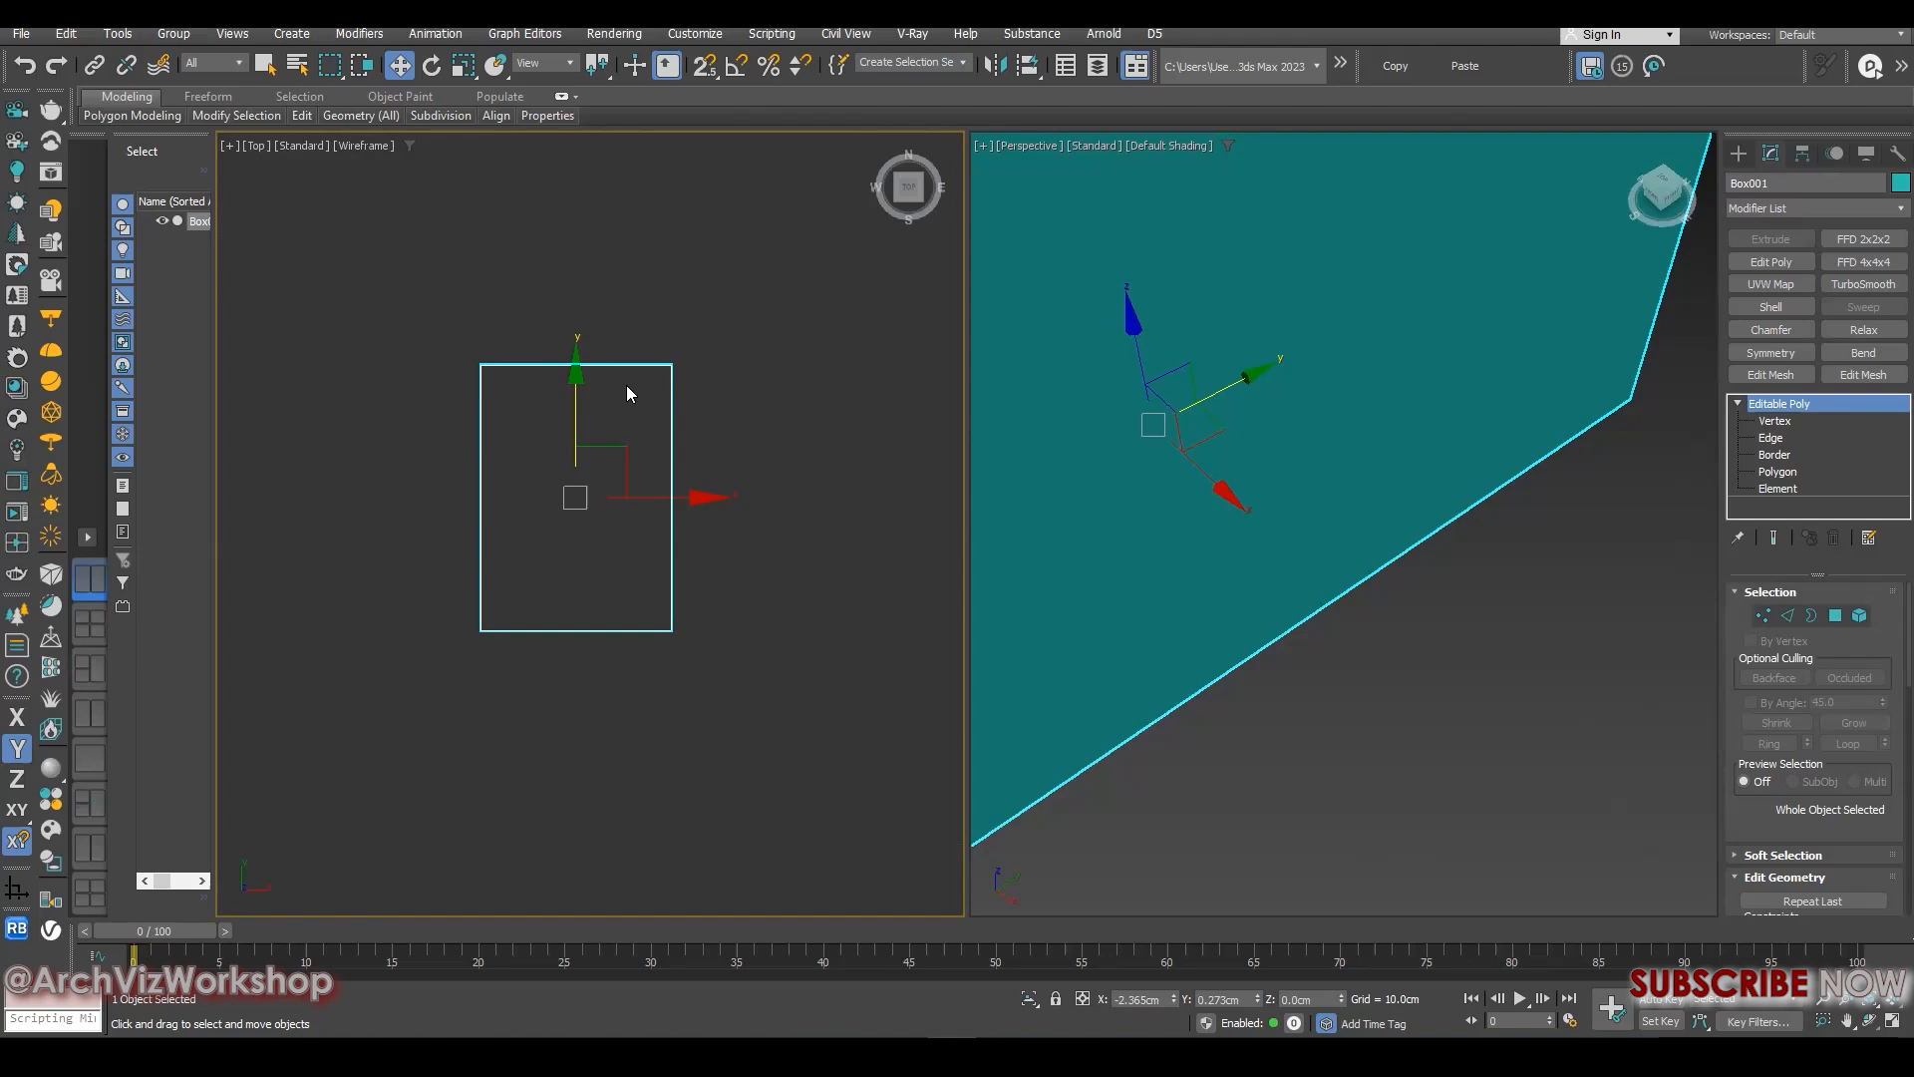
- Turn on default shading in the orthographic viewport and switch it through the Front, Left and Top views, ending on Left
{"action": "key", "text": "f"}
{"action": "key", "text": "F3"}
{"action": "scroll", "coordinate": [616, 344], "scroll_direction": "up", "scroll_amount": 4}
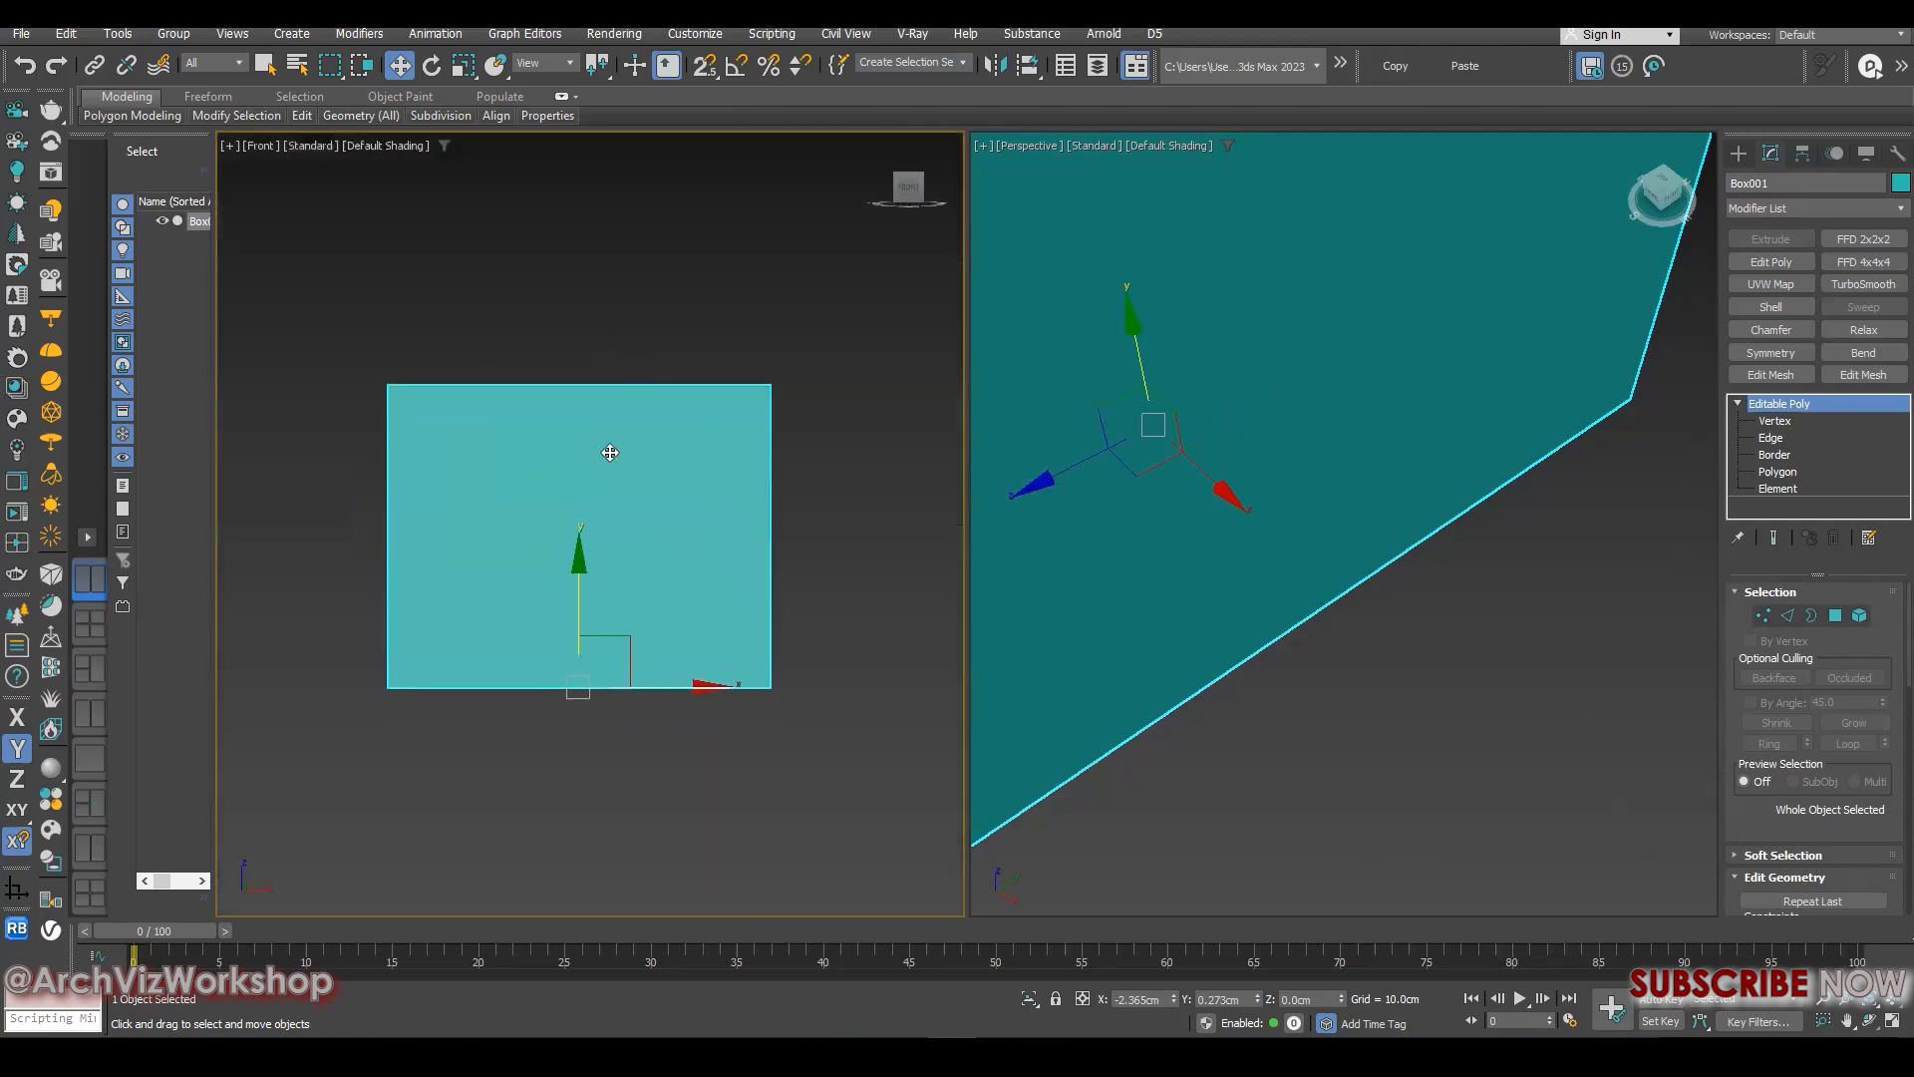
{"action": "key", "text": "l"}
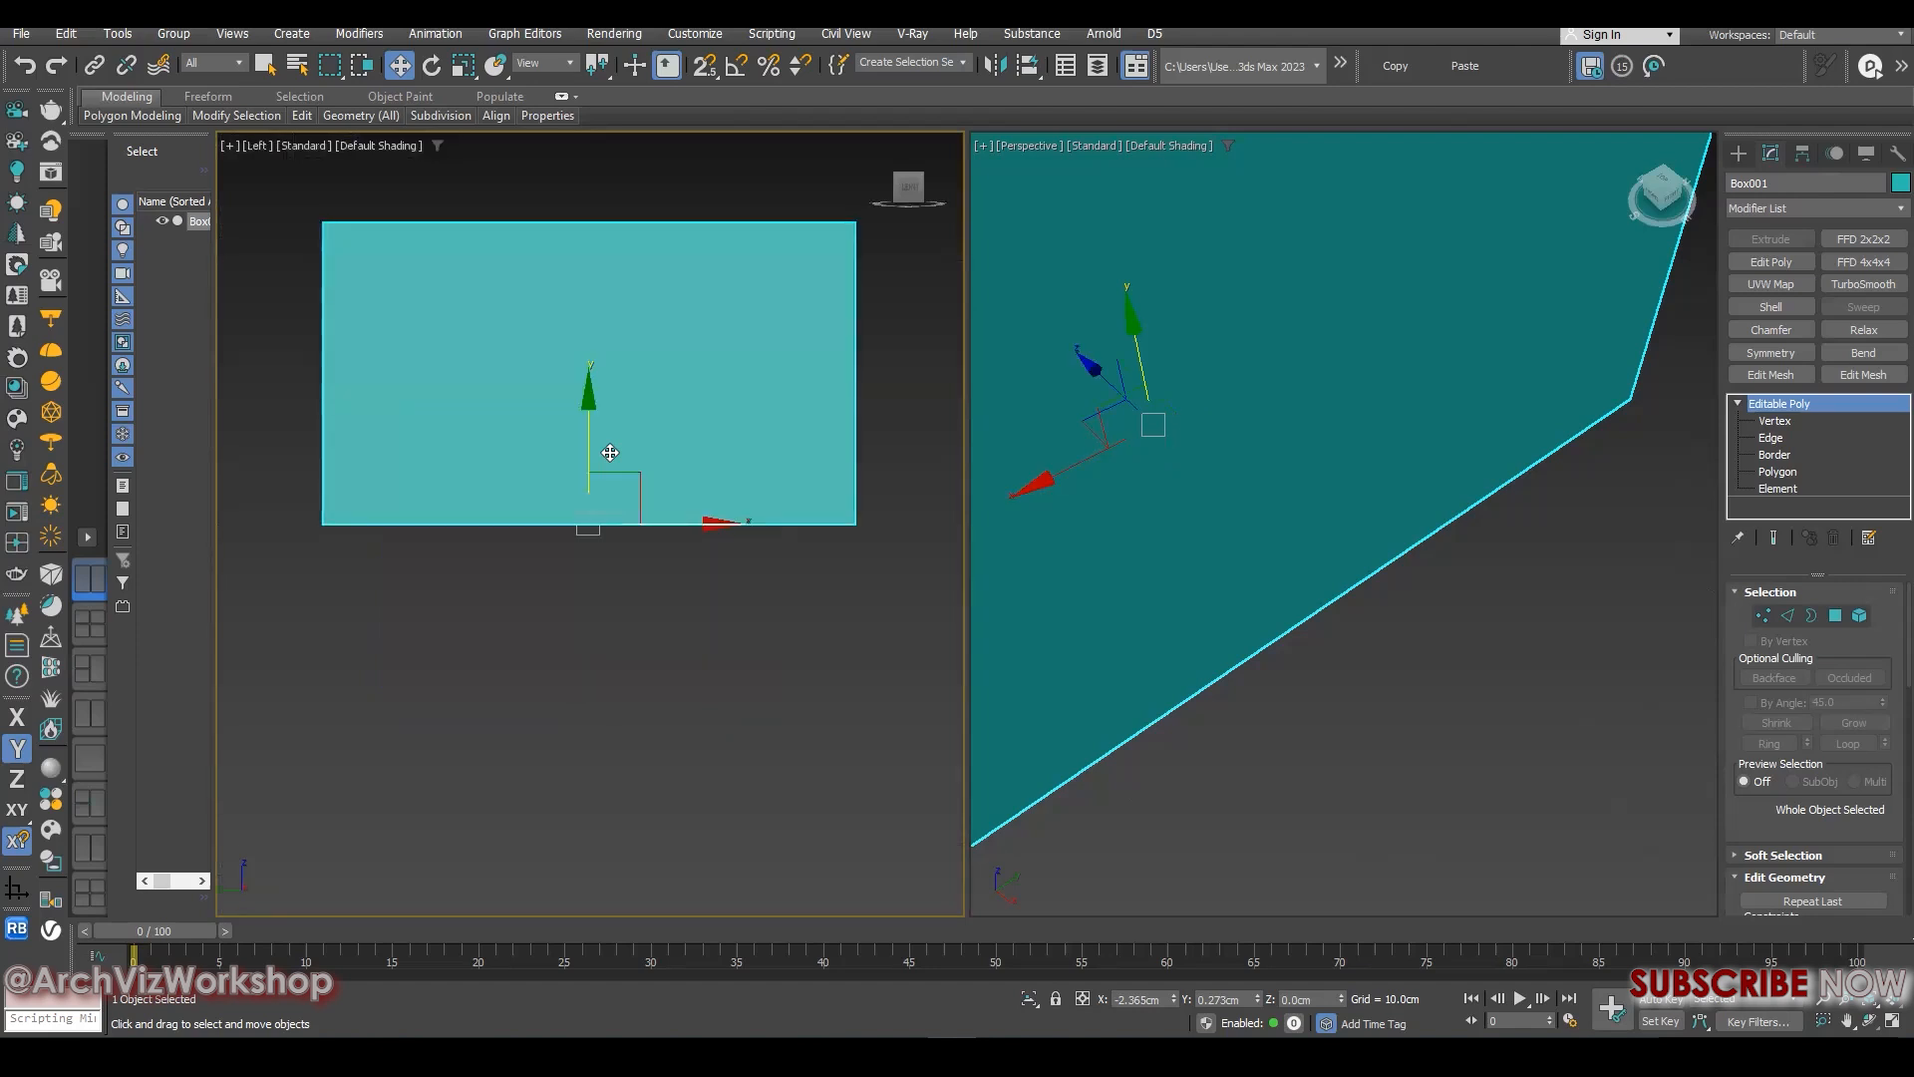
{"action": "key", "text": "t"}
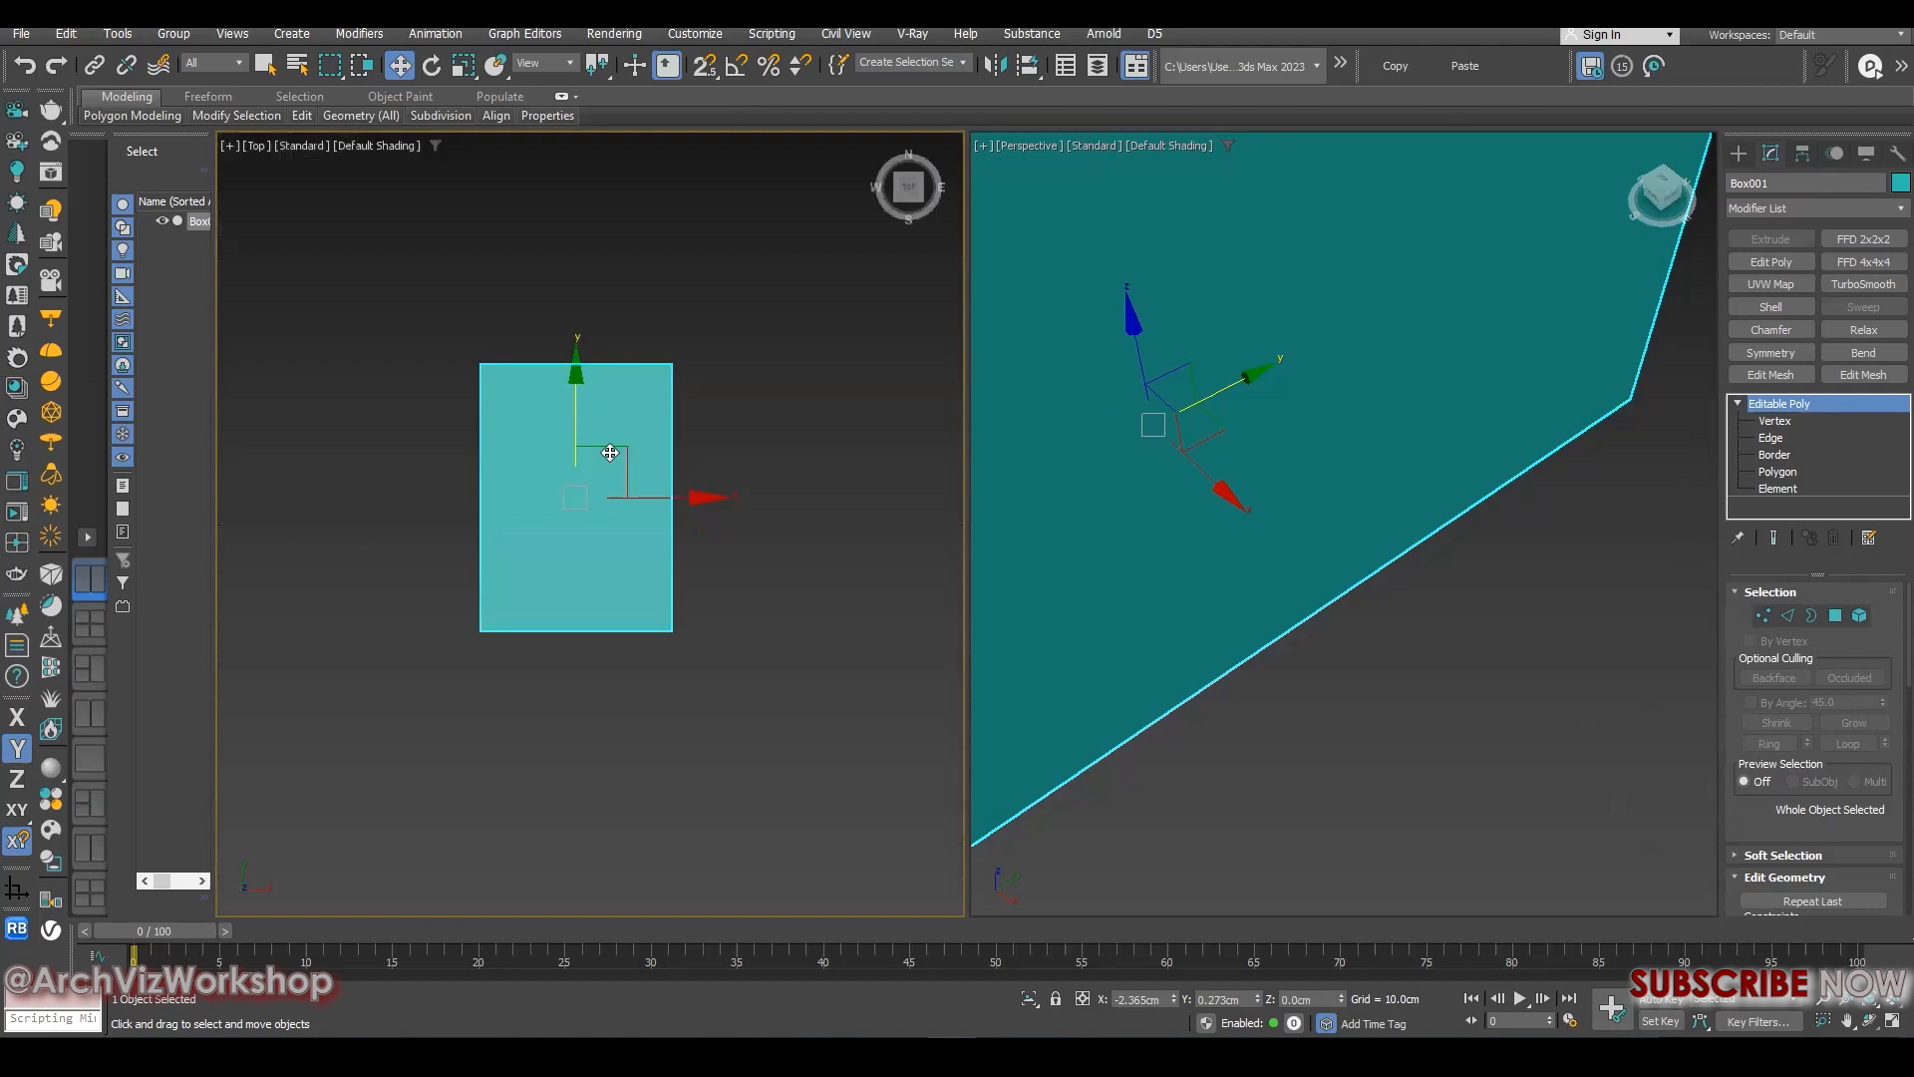
{"action": "key", "text": "z"}
{"action": "key", "text": "l"}
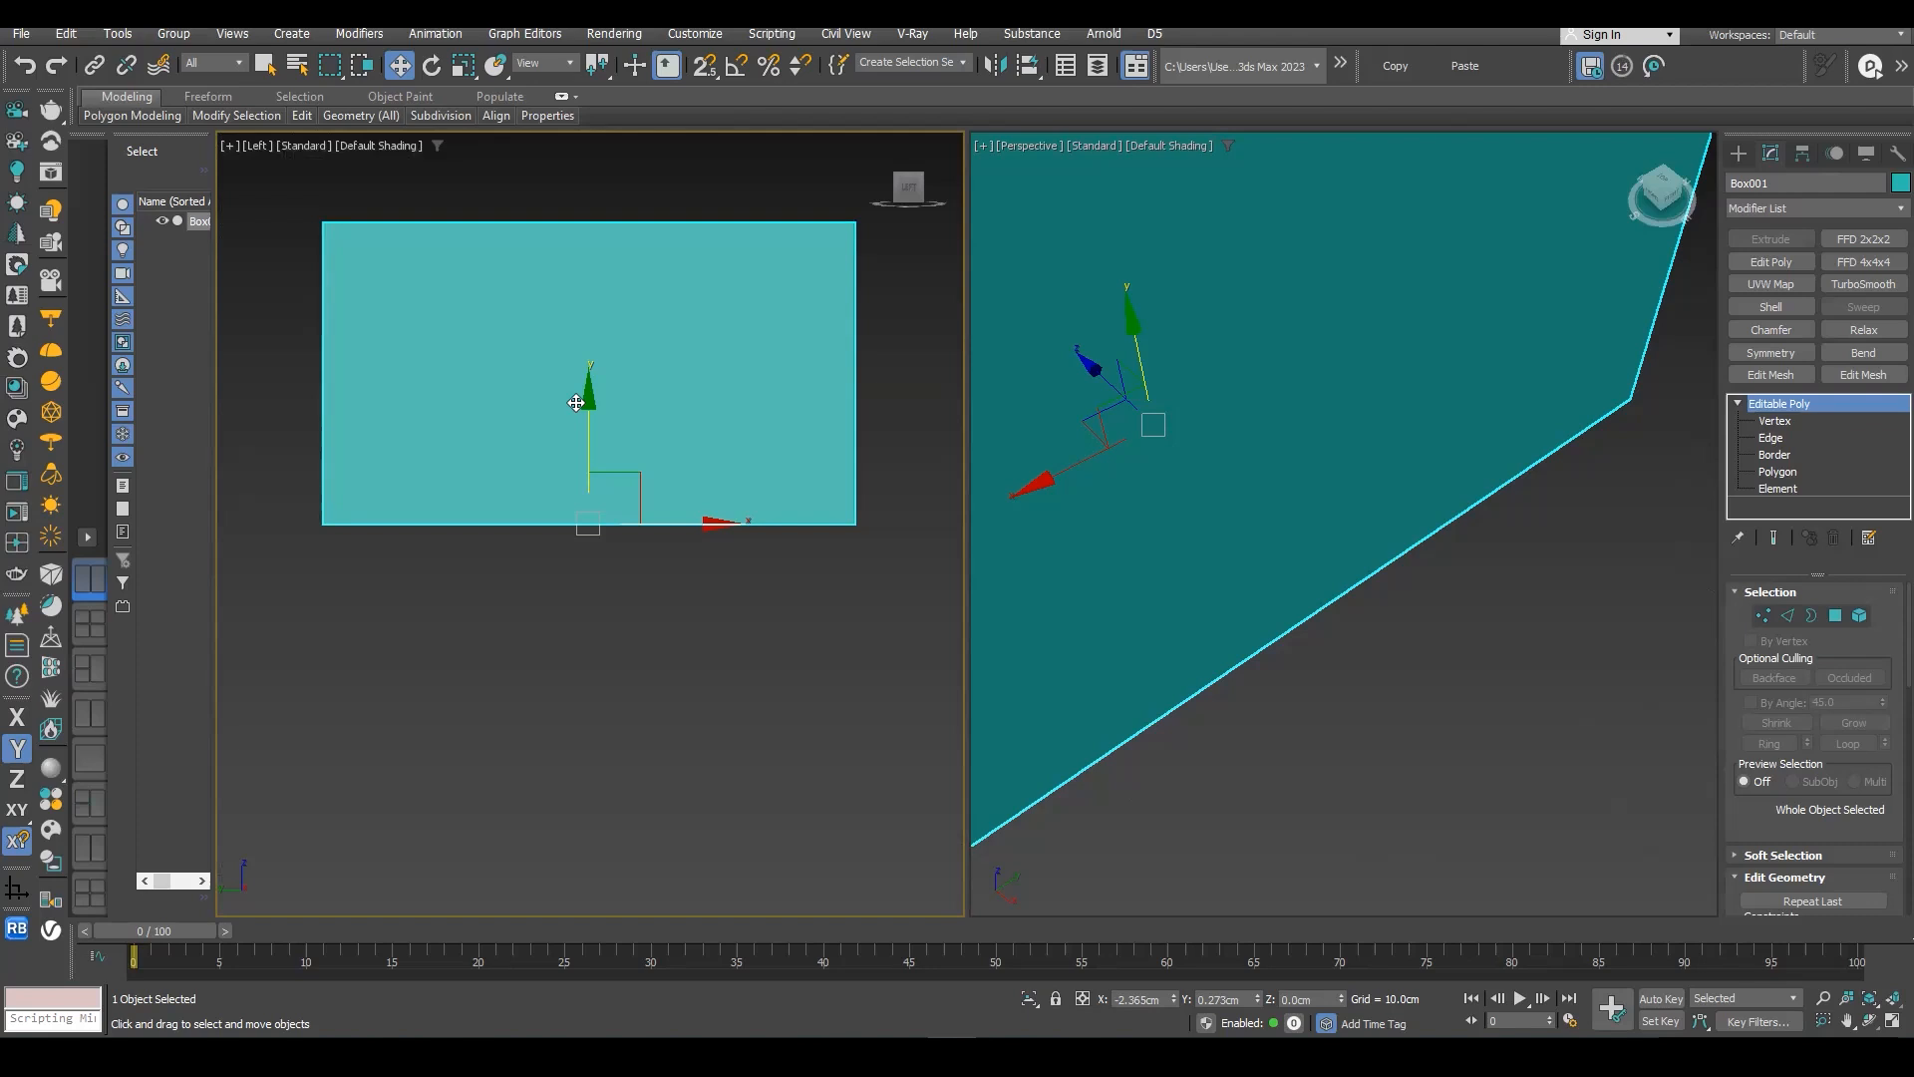
- Scale the box's height non-uniformly to about 119% in the Left view and return the viewport to Top
{"action": "key", "text": "r"}
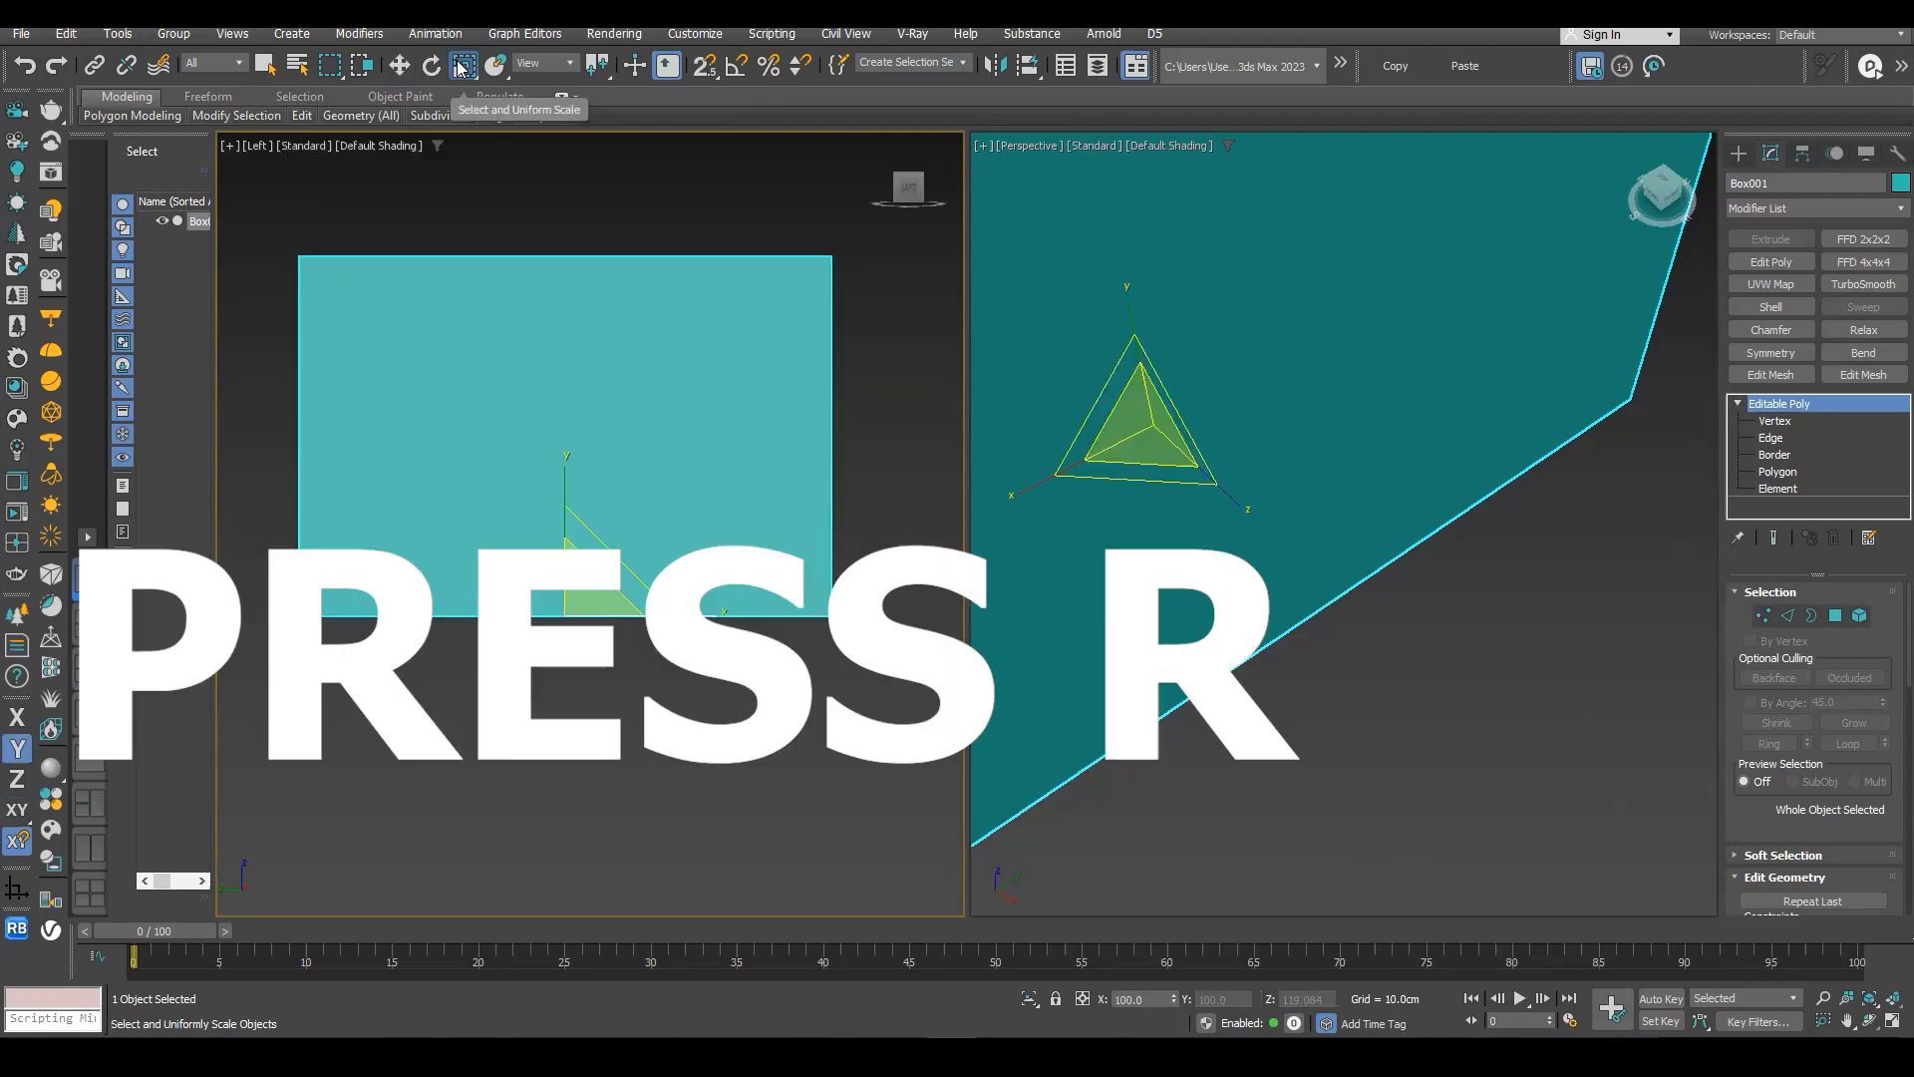
{"action": "middle_click_drag", "start_coordinate": [494, 199], "coordinate": [479, 173]}
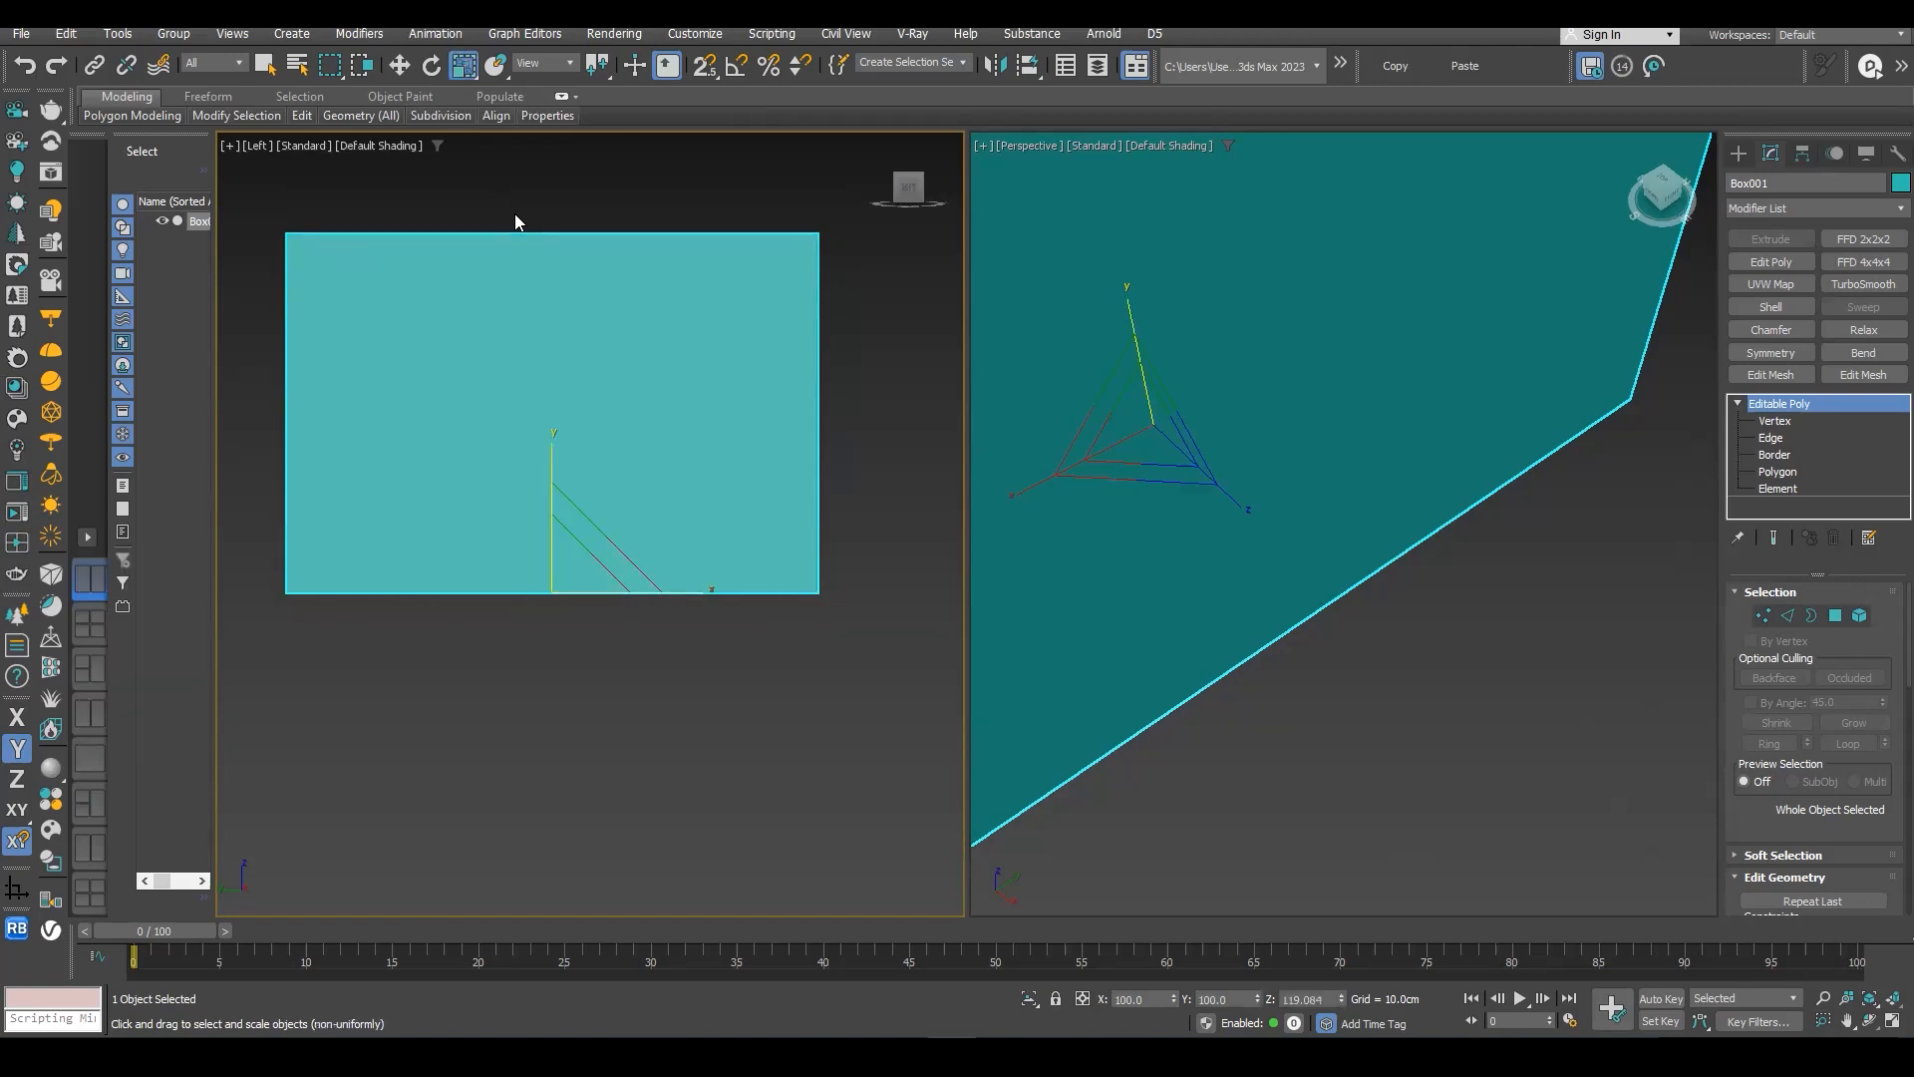
{"action": "key", "text": "t"}
{"action": "scroll", "coordinate": [571, 402], "scroll_direction": "down", "scroll_amount": 3}
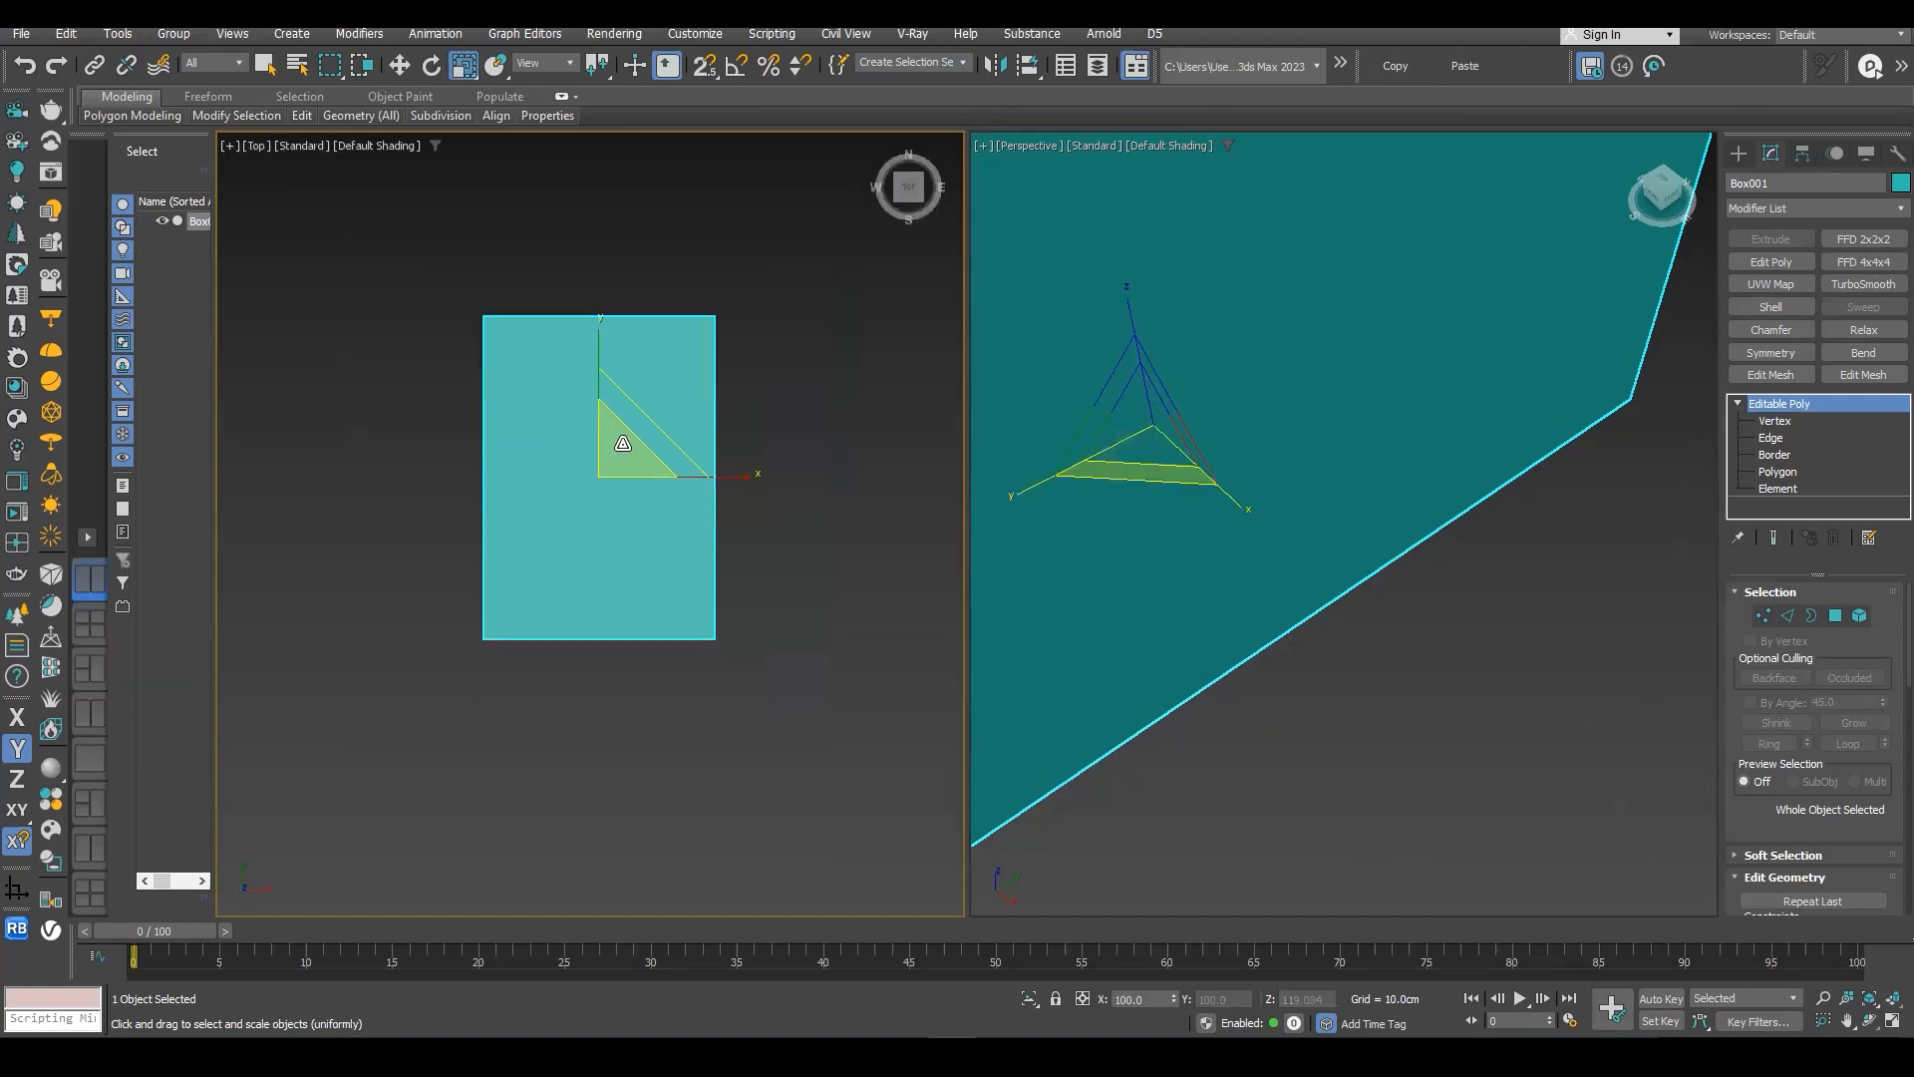
- Bring up the view-switching choices for the Top viewport and dismiss them without choosing a view
{"action": "scroll", "coordinate": [632, 483], "scroll_direction": "up", "scroll_amount": 2}
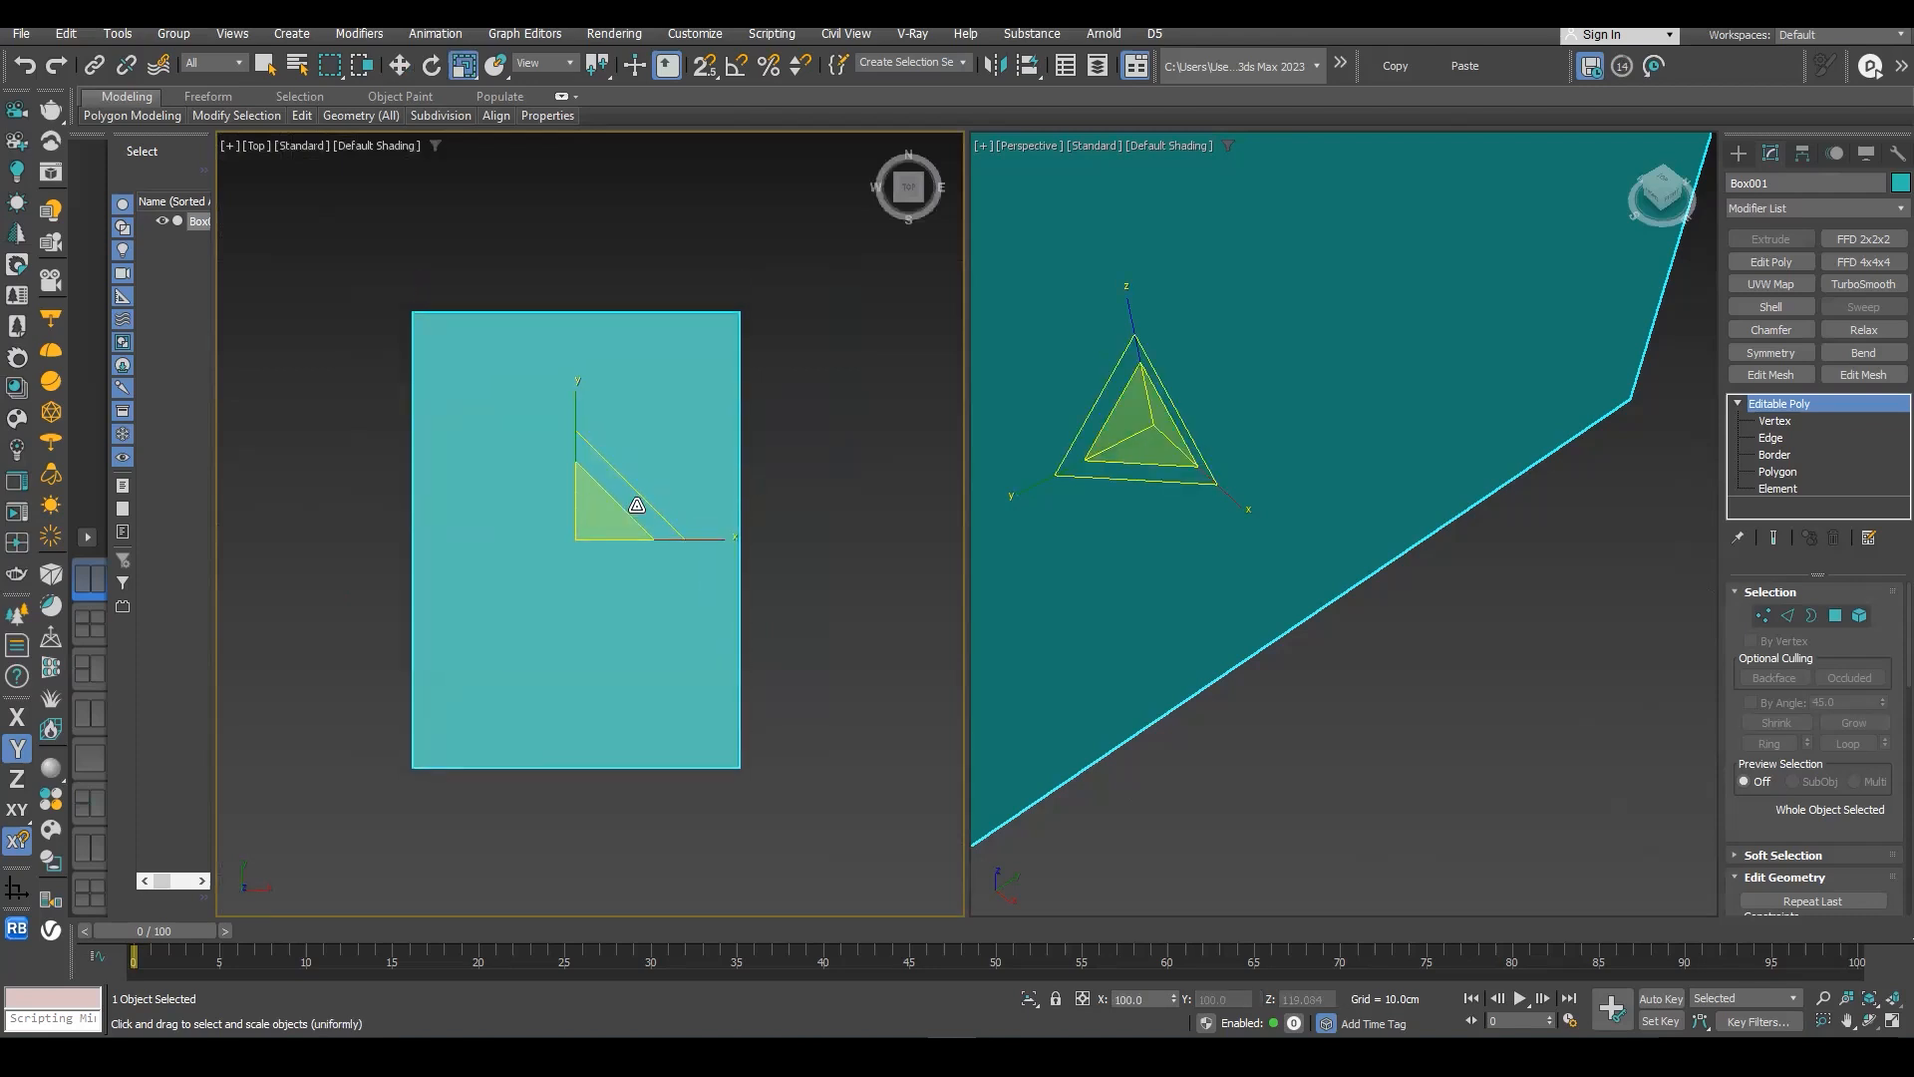
{"action": "middle_click_drag", "start_coordinate": [597, 459], "coordinate": [576, 460]}
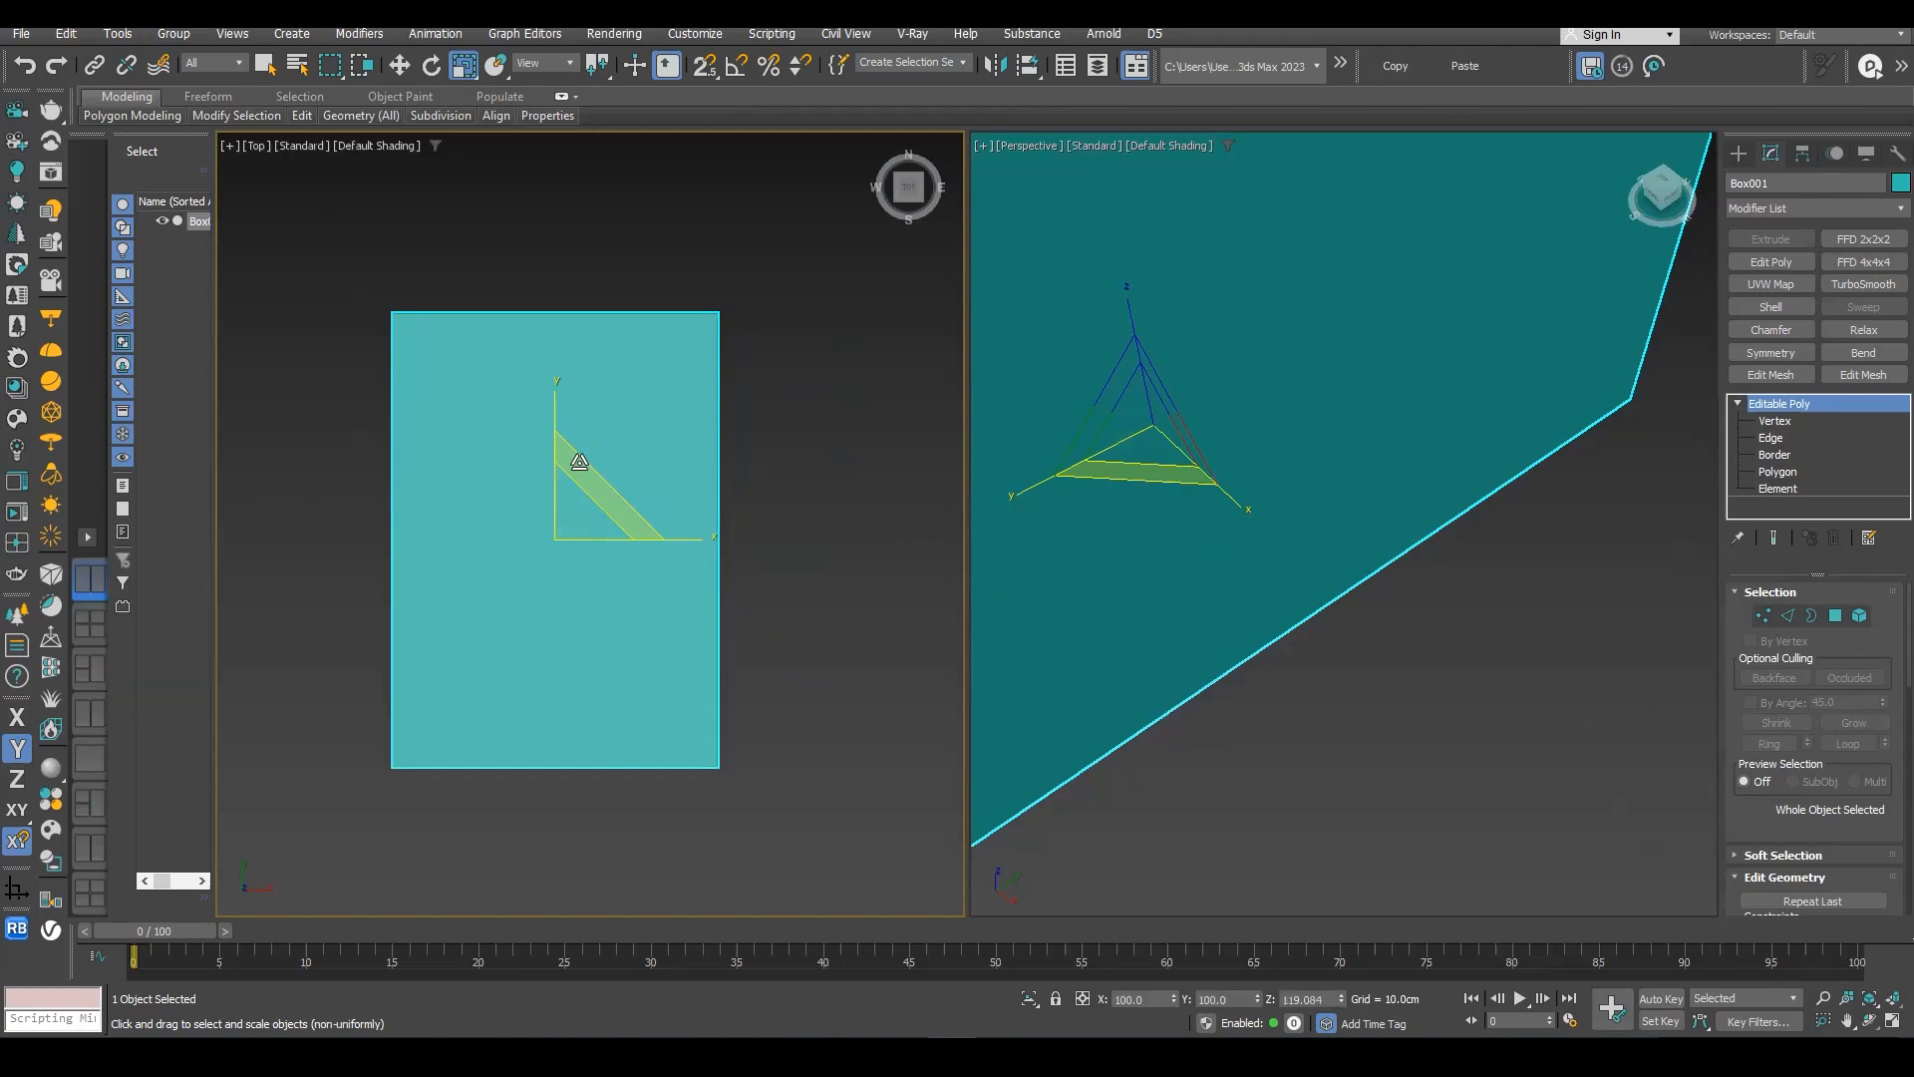
{"action": "middle_click_drag", "start_coordinate": [613, 497], "coordinate": [585, 483]}
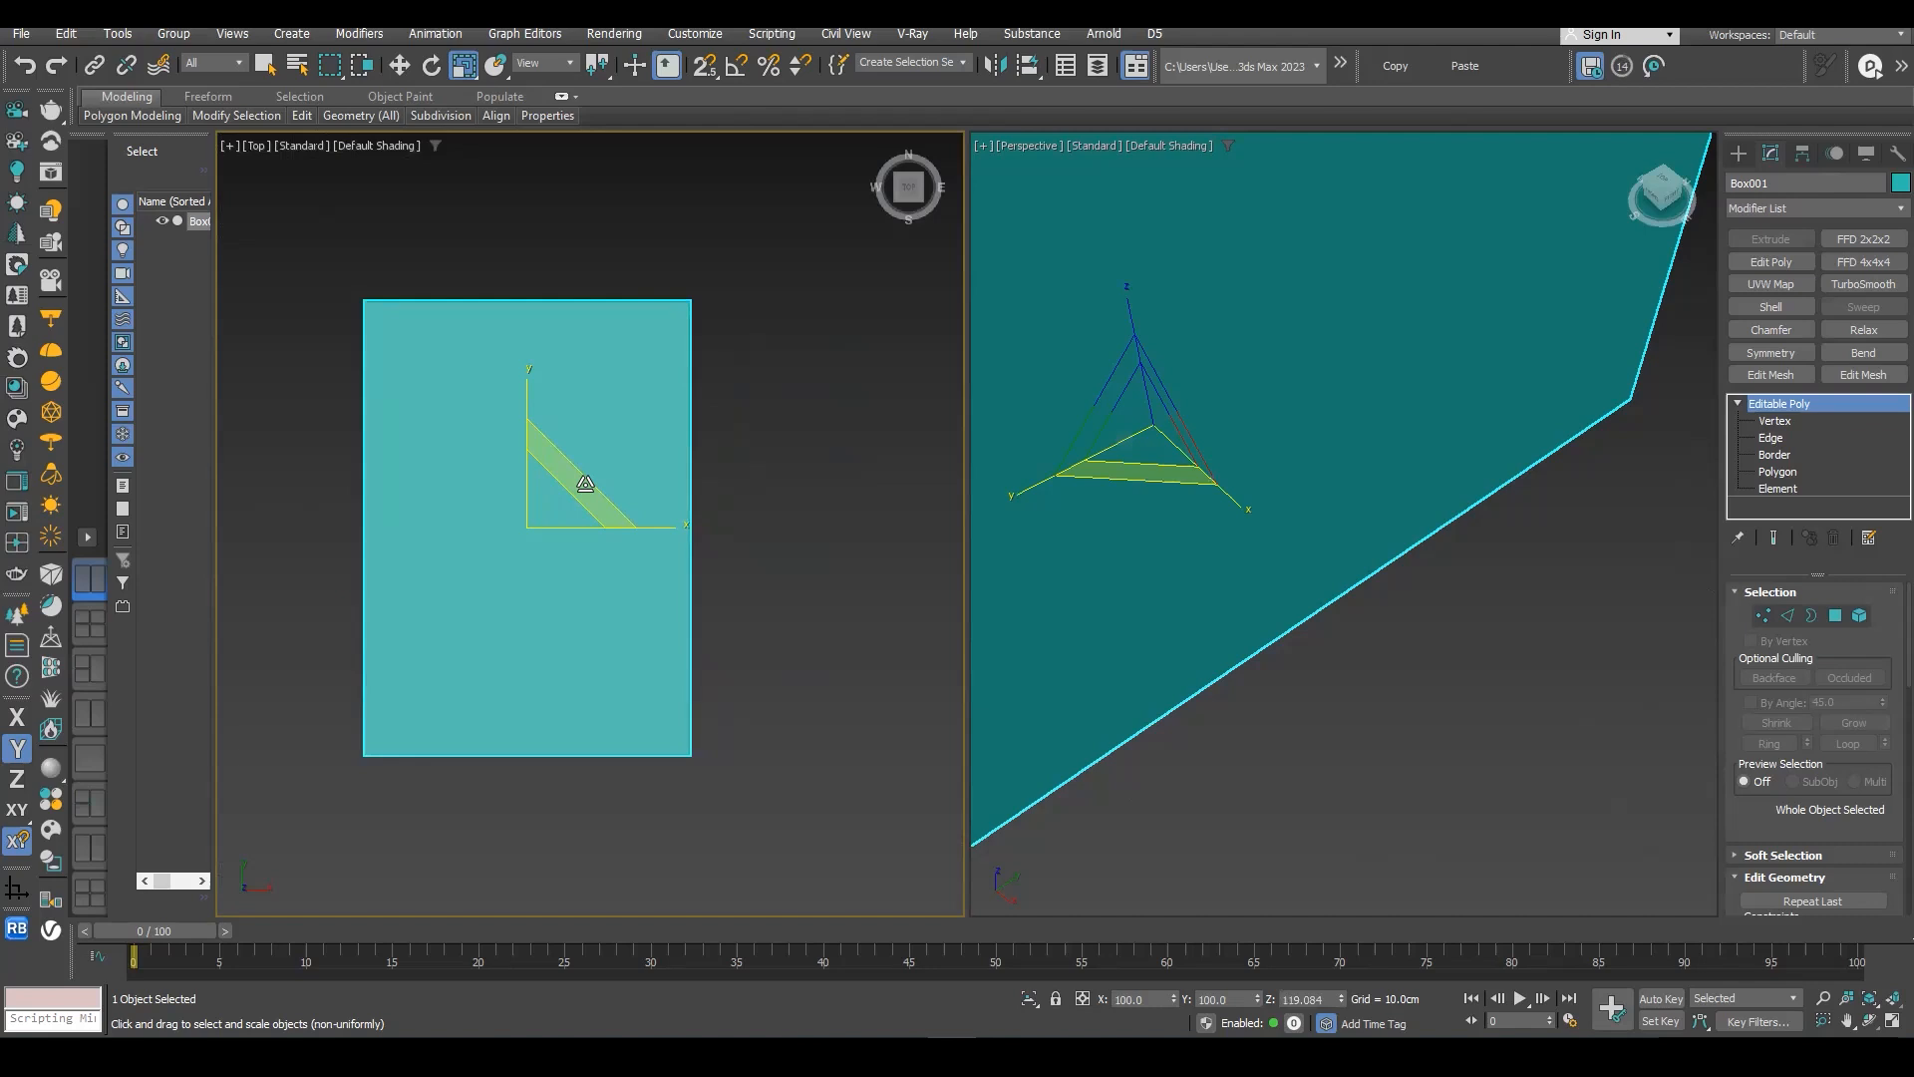
{"action": "key", "text": "v"}
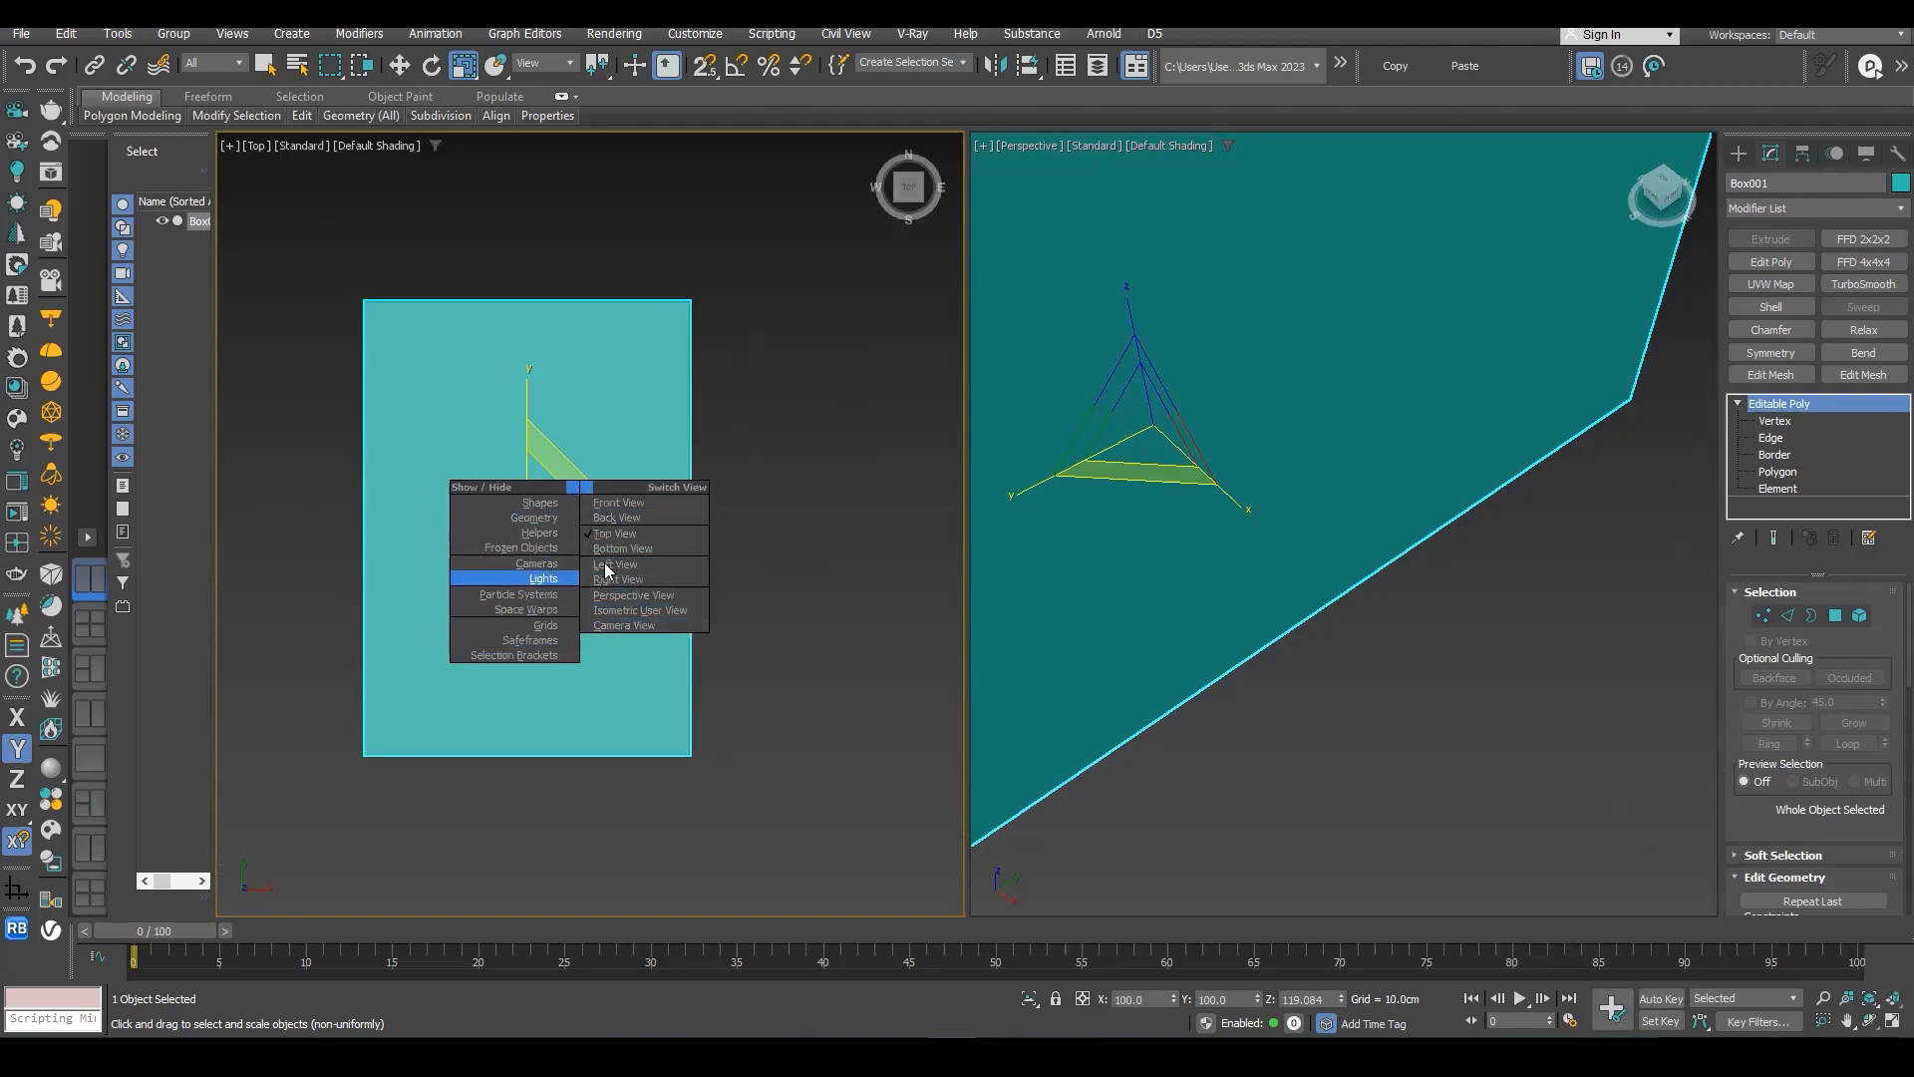
{"action": "left_click", "coordinate": [754, 446]}
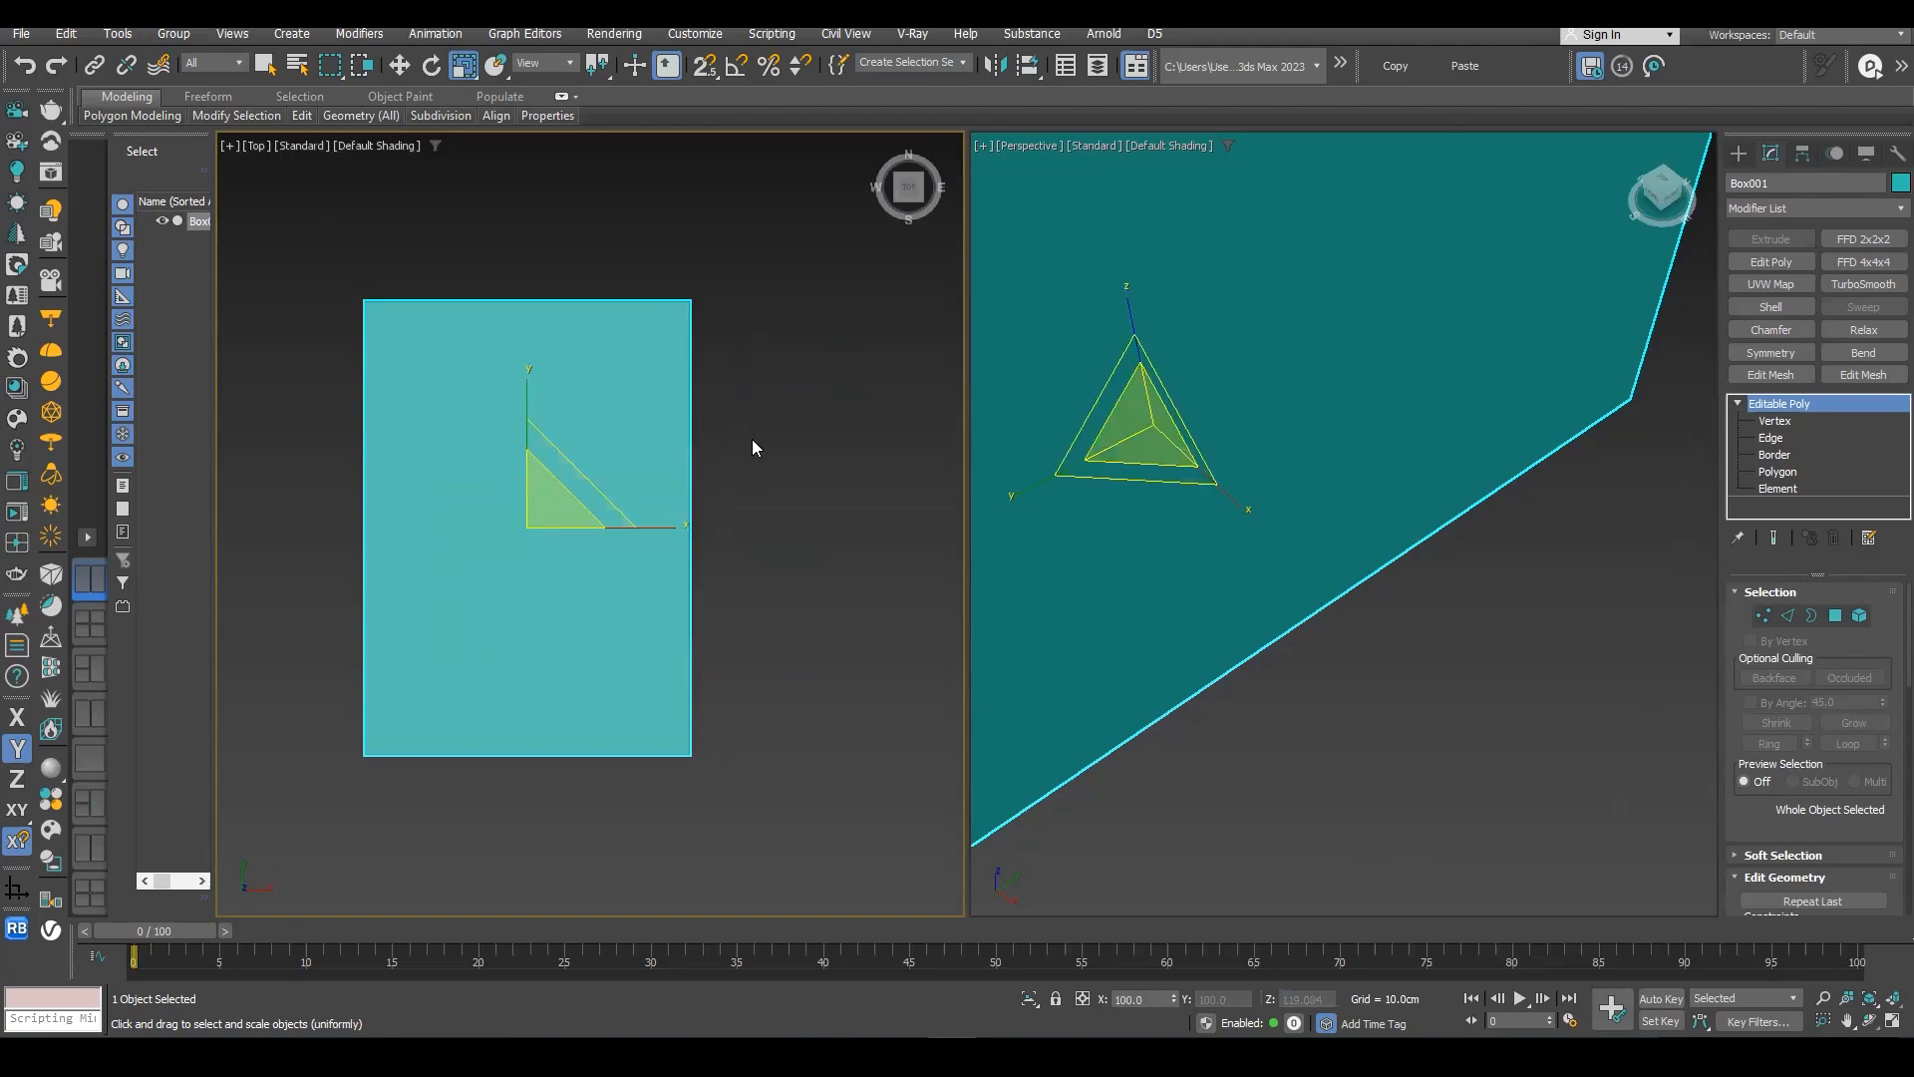
- Switch the Top viewport to the Right view
{"action": "right_click", "coordinate": [752, 439]}
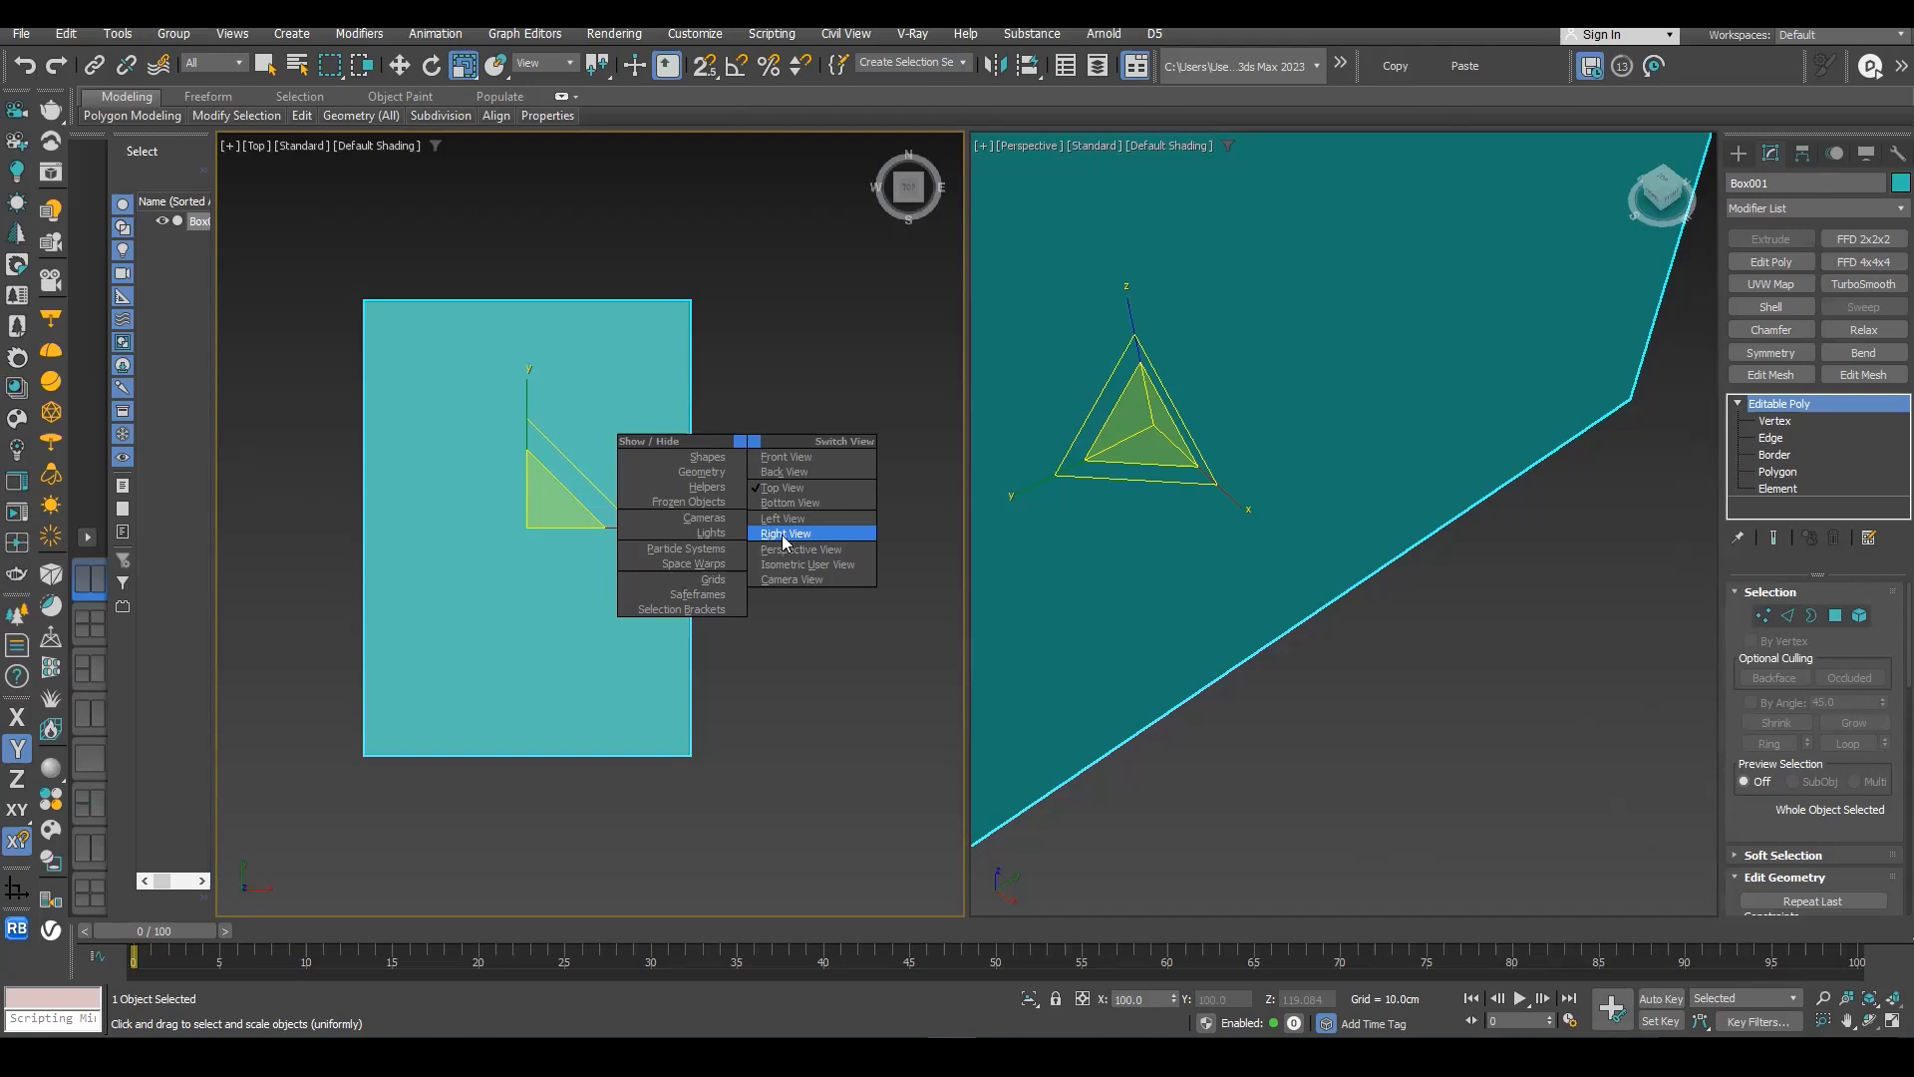
{"action": "left_click", "coordinate": [783, 534]}
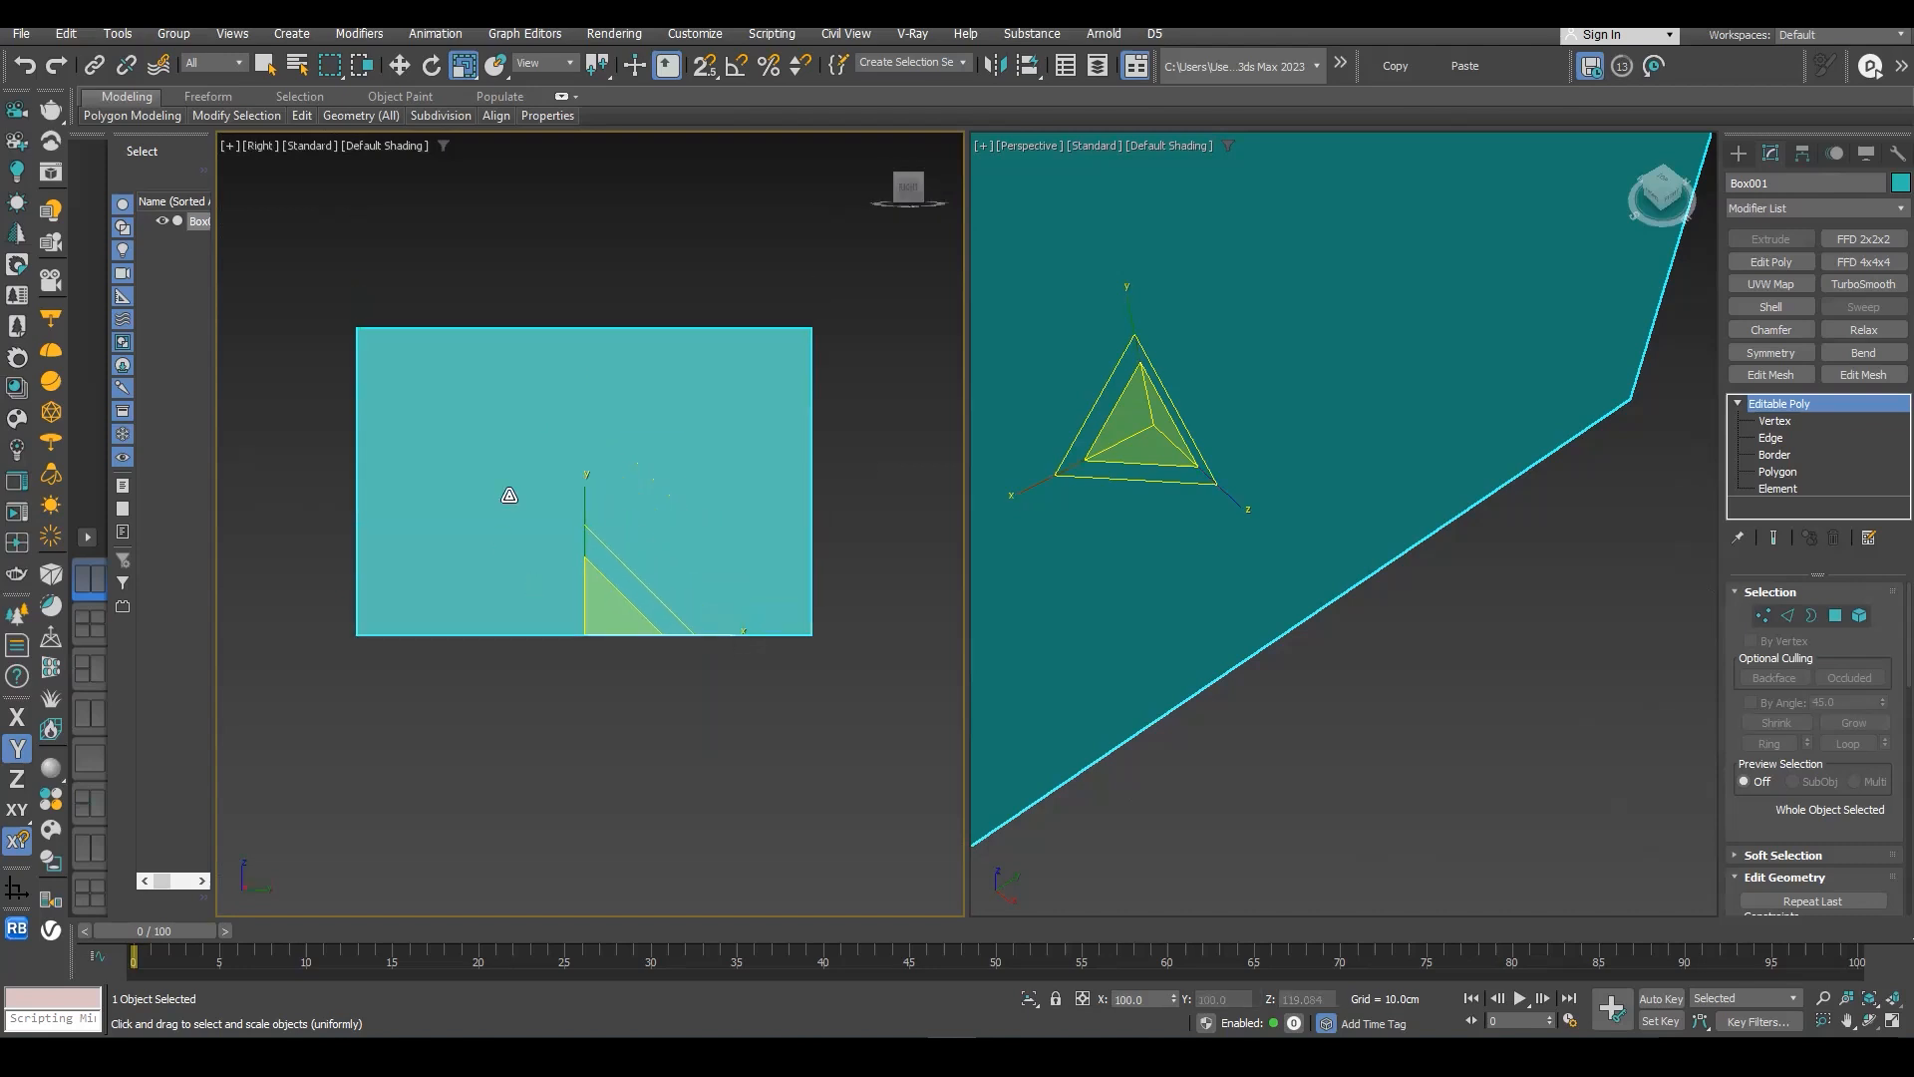
{"action": "scroll", "coordinate": [700, 498], "scroll_direction": "down", "scroll_amount": 4}
{"action": "scroll", "coordinate": [521, 479], "scroll_direction": "up", "scroll_amount": 4}
{"action": "middle_click_drag", "start_coordinate": [688, 521], "coordinate": [541, 459]}
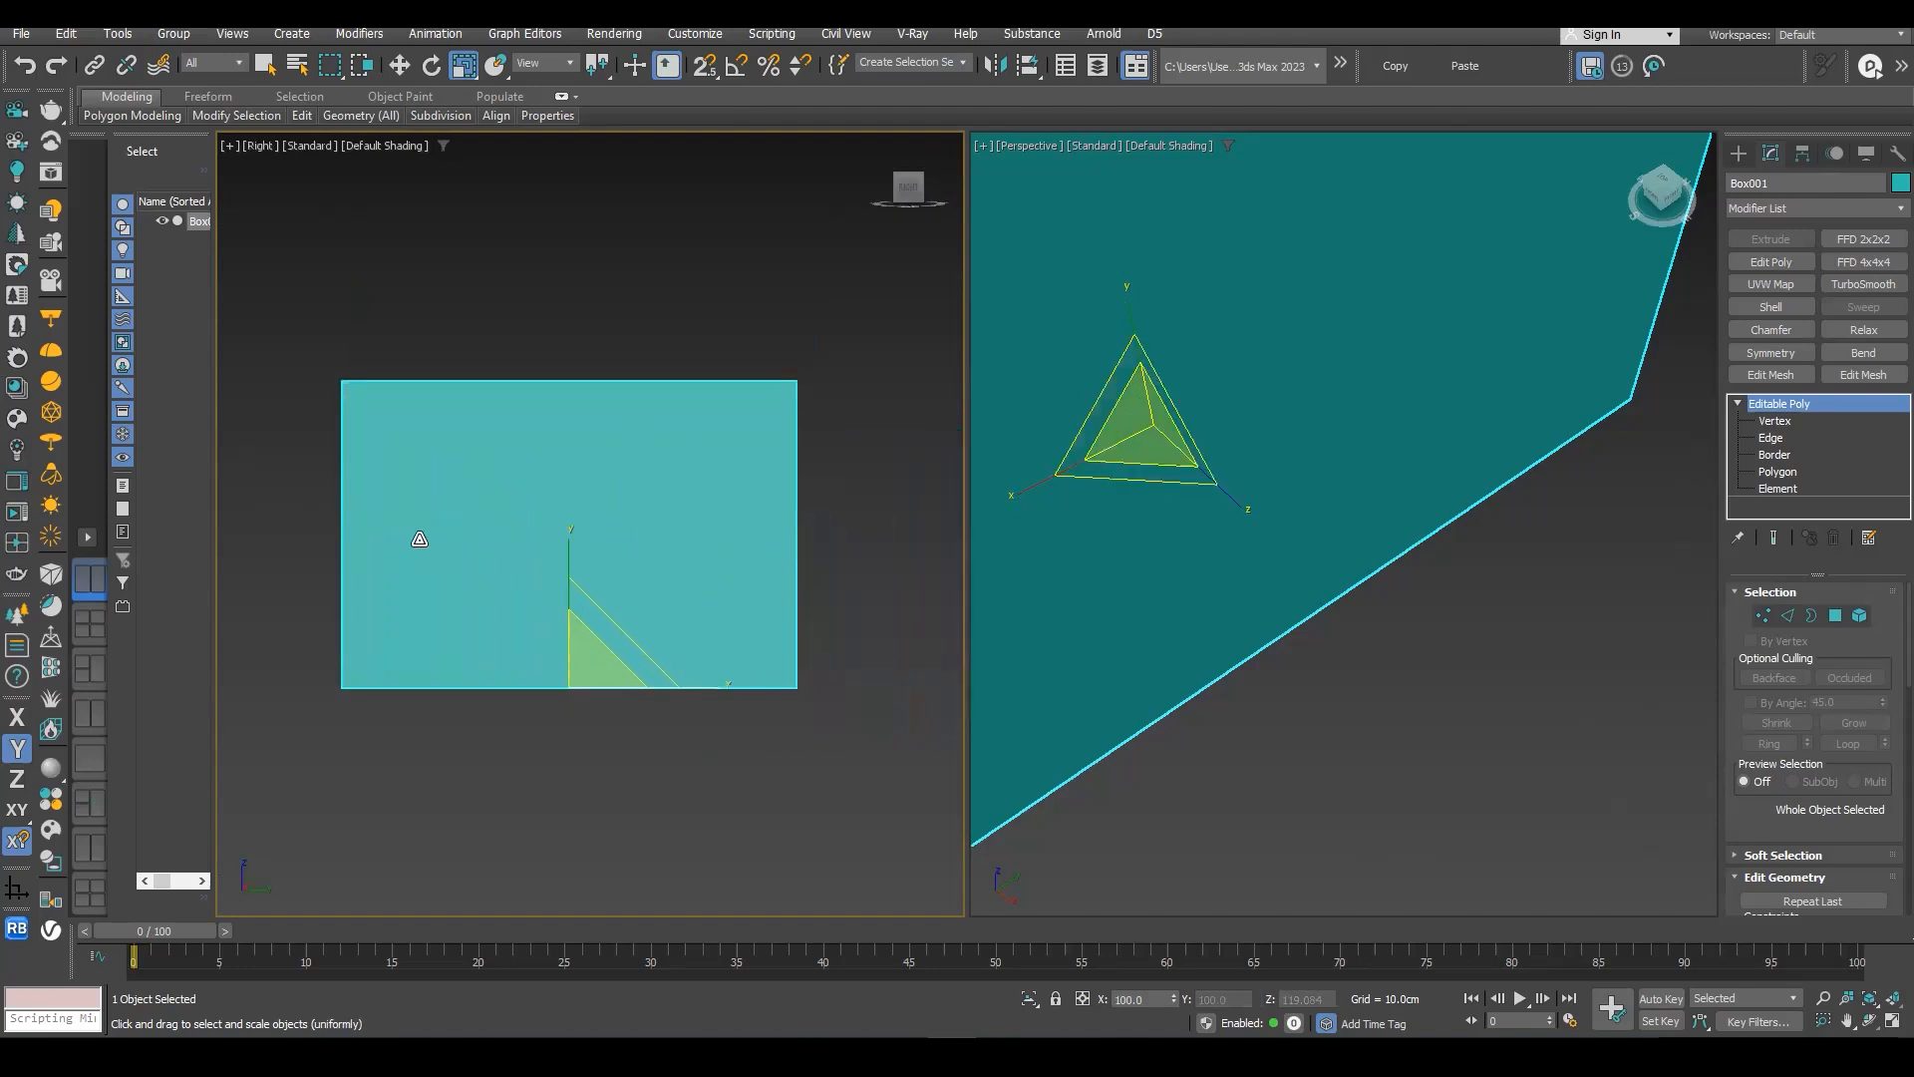
- Activate the Move tool and return the Right viewport to the Top view
{"action": "key", "text": "w"}
{"action": "middle_click_drag", "start_coordinate": [662, 529], "coordinate": [662, 641], "text": "alt"}
{"action": "key", "text": "t"}
{"action": "scroll", "coordinate": [650, 620], "scroll_direction": "up", "scroll_amount": 2}
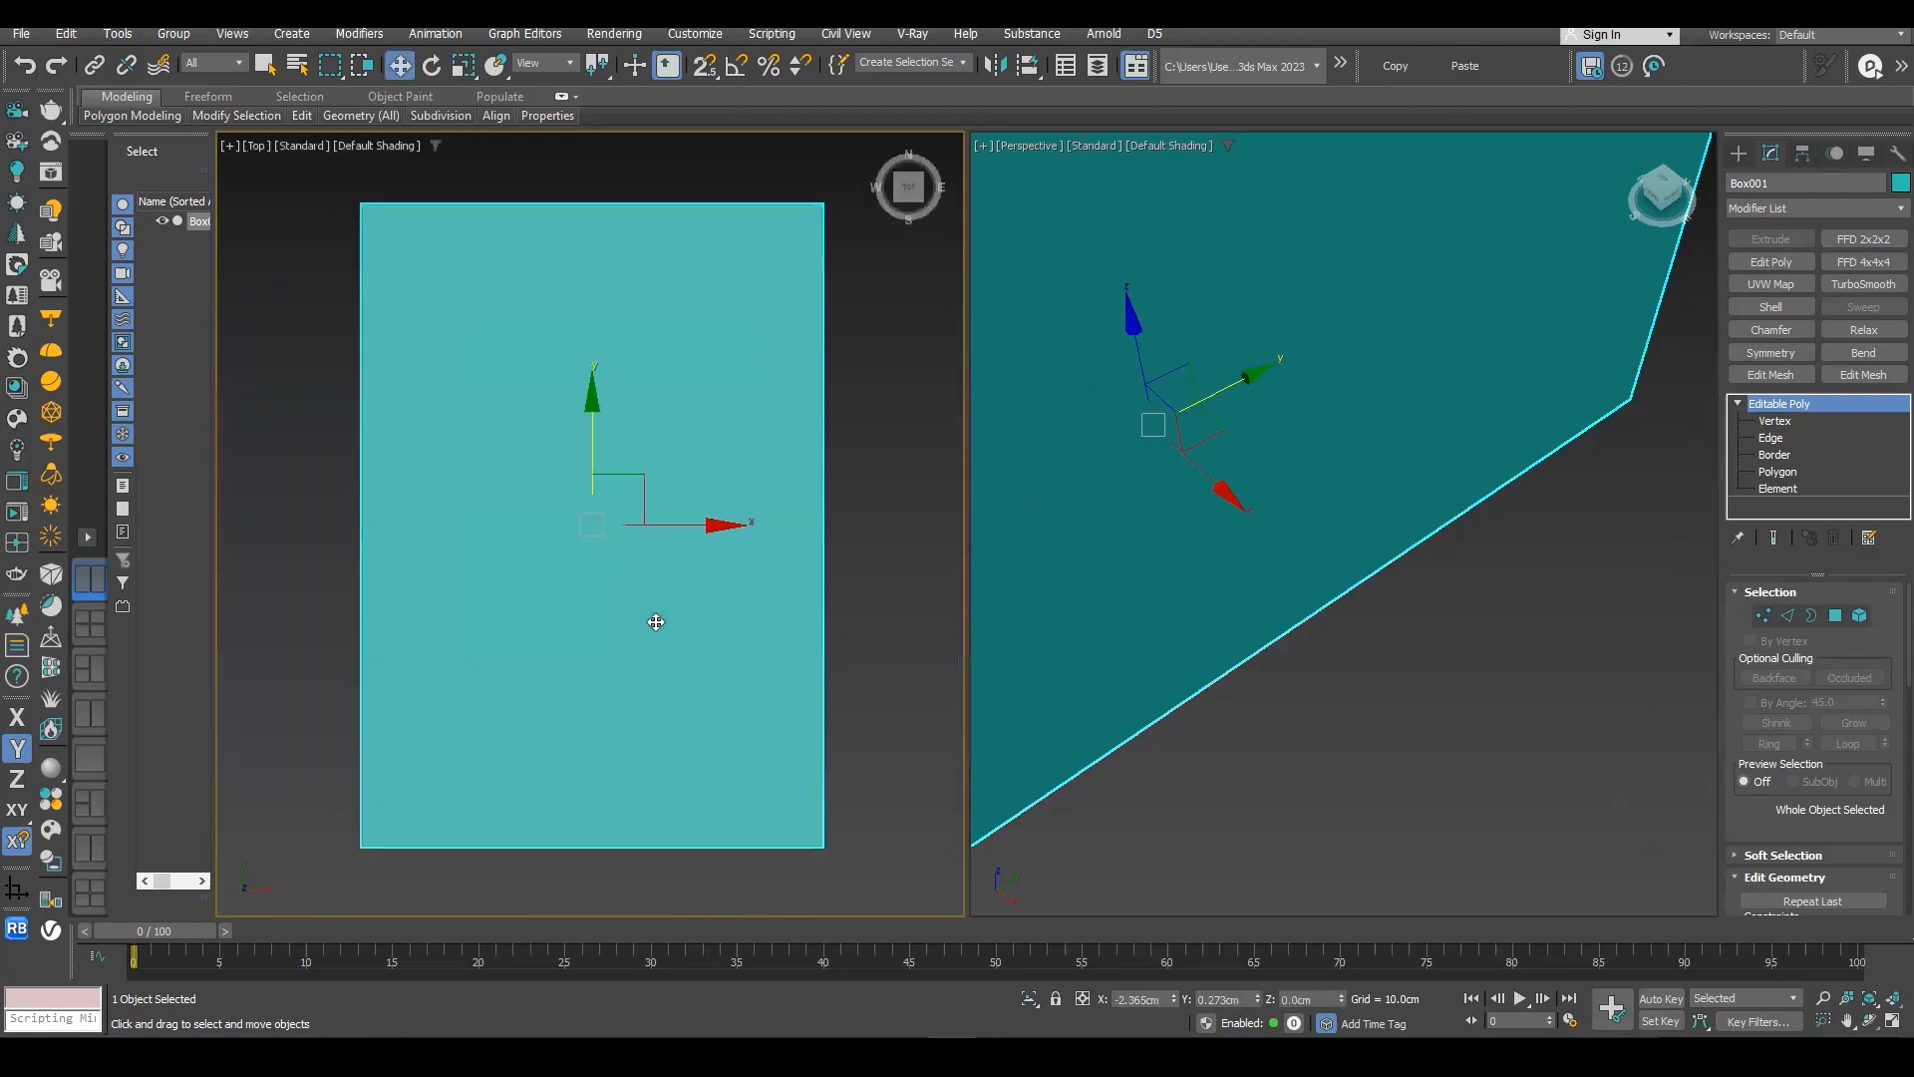
- Change the Top viewport to a Perspective view so both viewports show the box in perspective
{"action": "scroll", "coordinate": [671, 633], "scroll_direction": "down", "scroll_amount": 5}
{"action": "key", "text": "p"}
{"action": "middle_click_drag", "start_coordinate": [757, 605], "coordinate": [717, 645]}
{"action": "middle_click_drag", "start_coordinate": [1123, 629], "coordinate": [1073, 635]}
{"action": "scroll", "coordinate": [857, 599], "scroll_direction": "down", "scroll_amount": 3}
{"action": "scroll", "coordinate": [873, 528], "scroll_direction": "up", "scroll_amount": 2}
{"action": "middle_click_drag", "start_coordinate": [1180, 541], "coordinate": [1146, 552]}
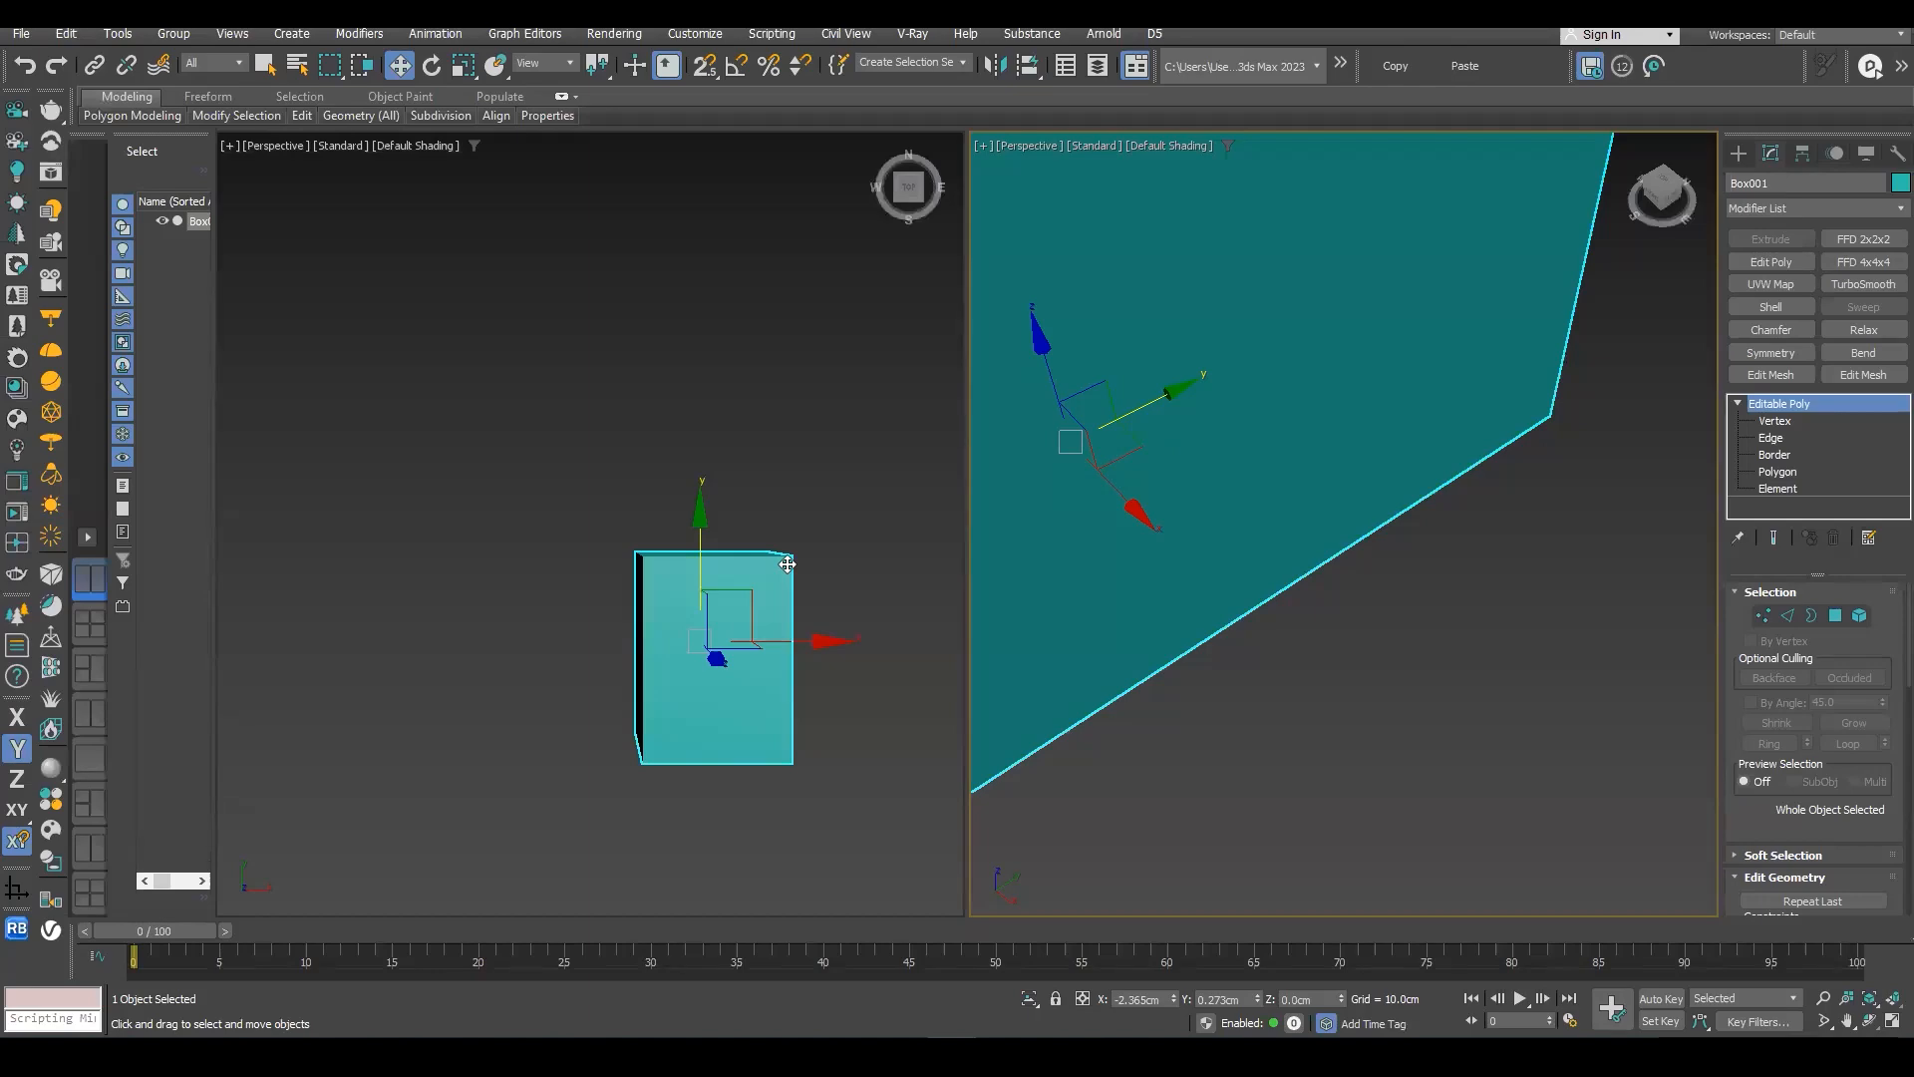
- Toggle the active viewport between maximized and the split layout several times, ending in the split layout
{"action": "key", "text": "alt+w"}
{"action": "key", "text": "alt+w"}
{"action": "key", "text": "alt+w"}
{"action": "key", "text": "alt+w"}
{"action": "key", "text": "alt+w"}
{"action": "key", "text": "alt+w"}
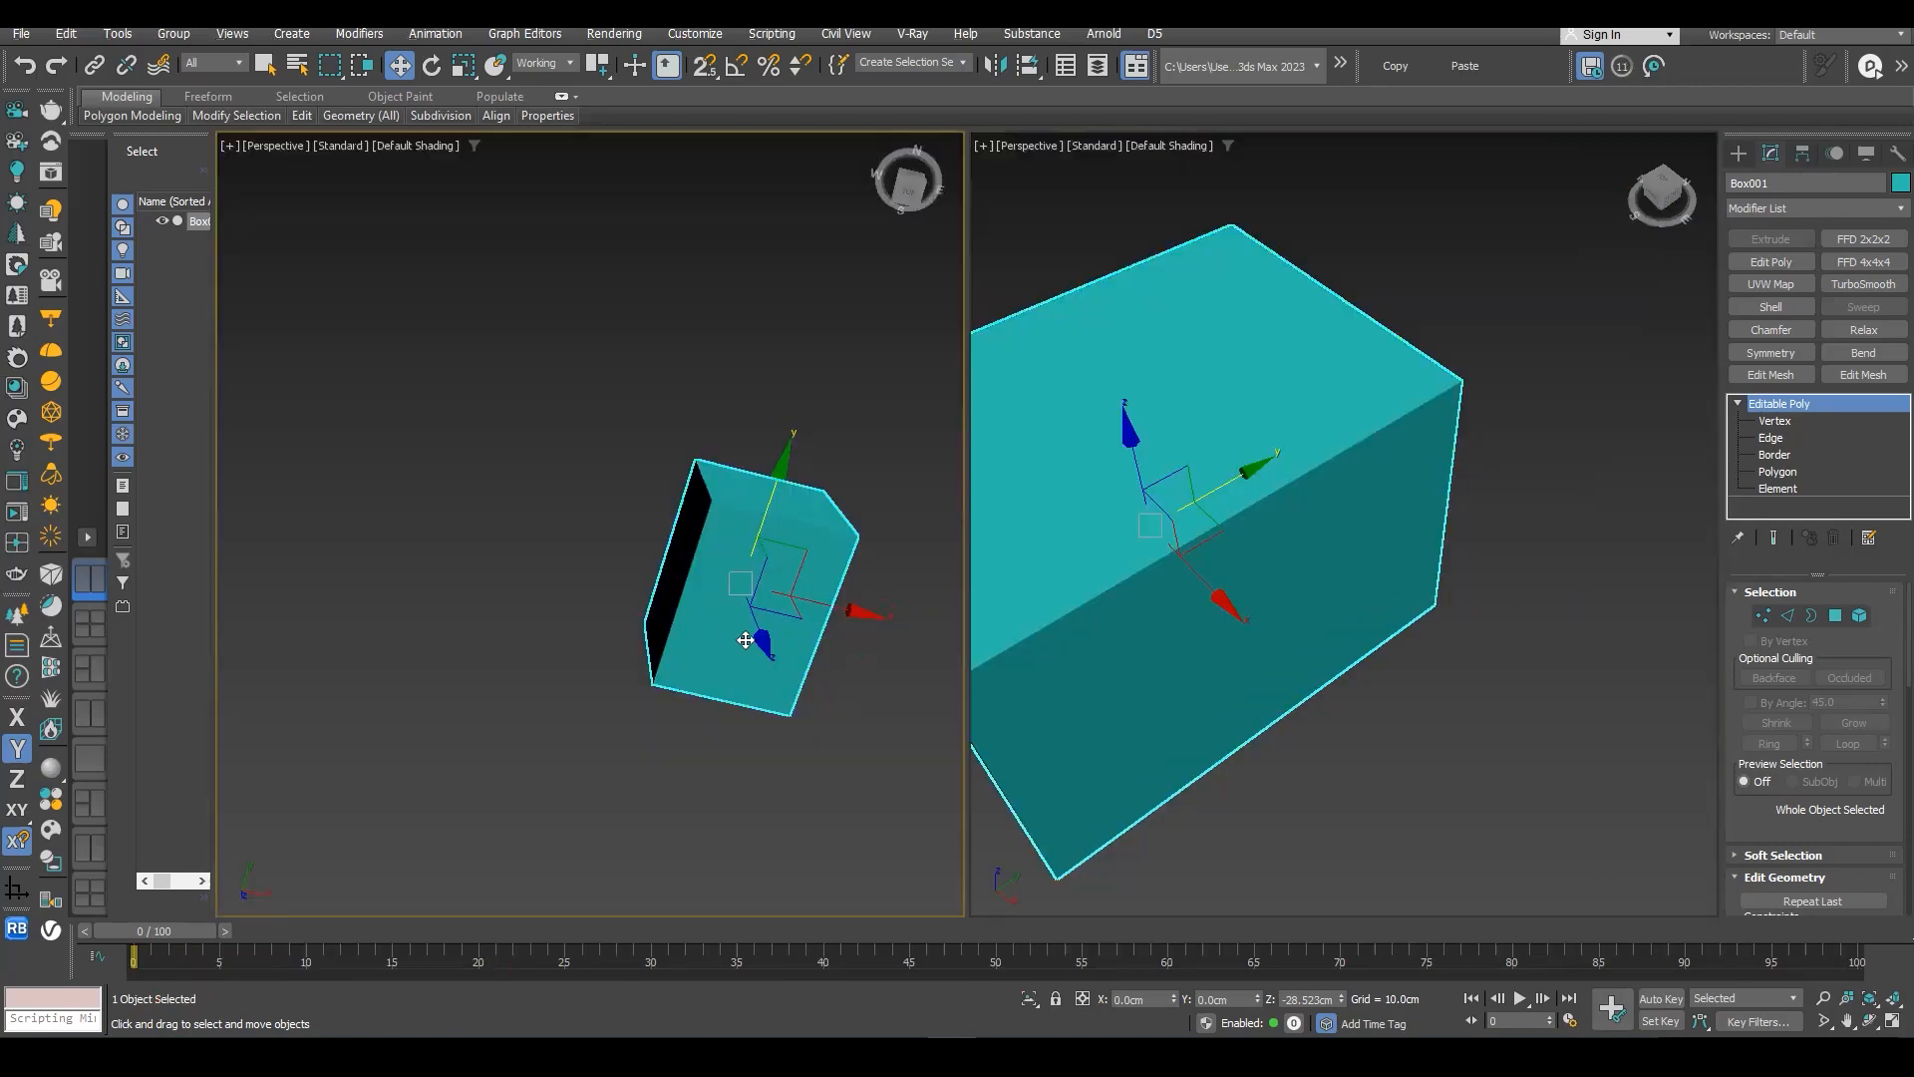
- Switch the viewport without the close-up of the box through the Top and Perspective views, framing the box, and end on the Left view
{"action": "key", "text": "t"}
{"action": "key", "text": "z"}
{"action": "middle_click_drag", "start_coordinate": [787, 658], "coordinate": [706, 559], "text": "alt"}
{"action": "key", "text": "p"}
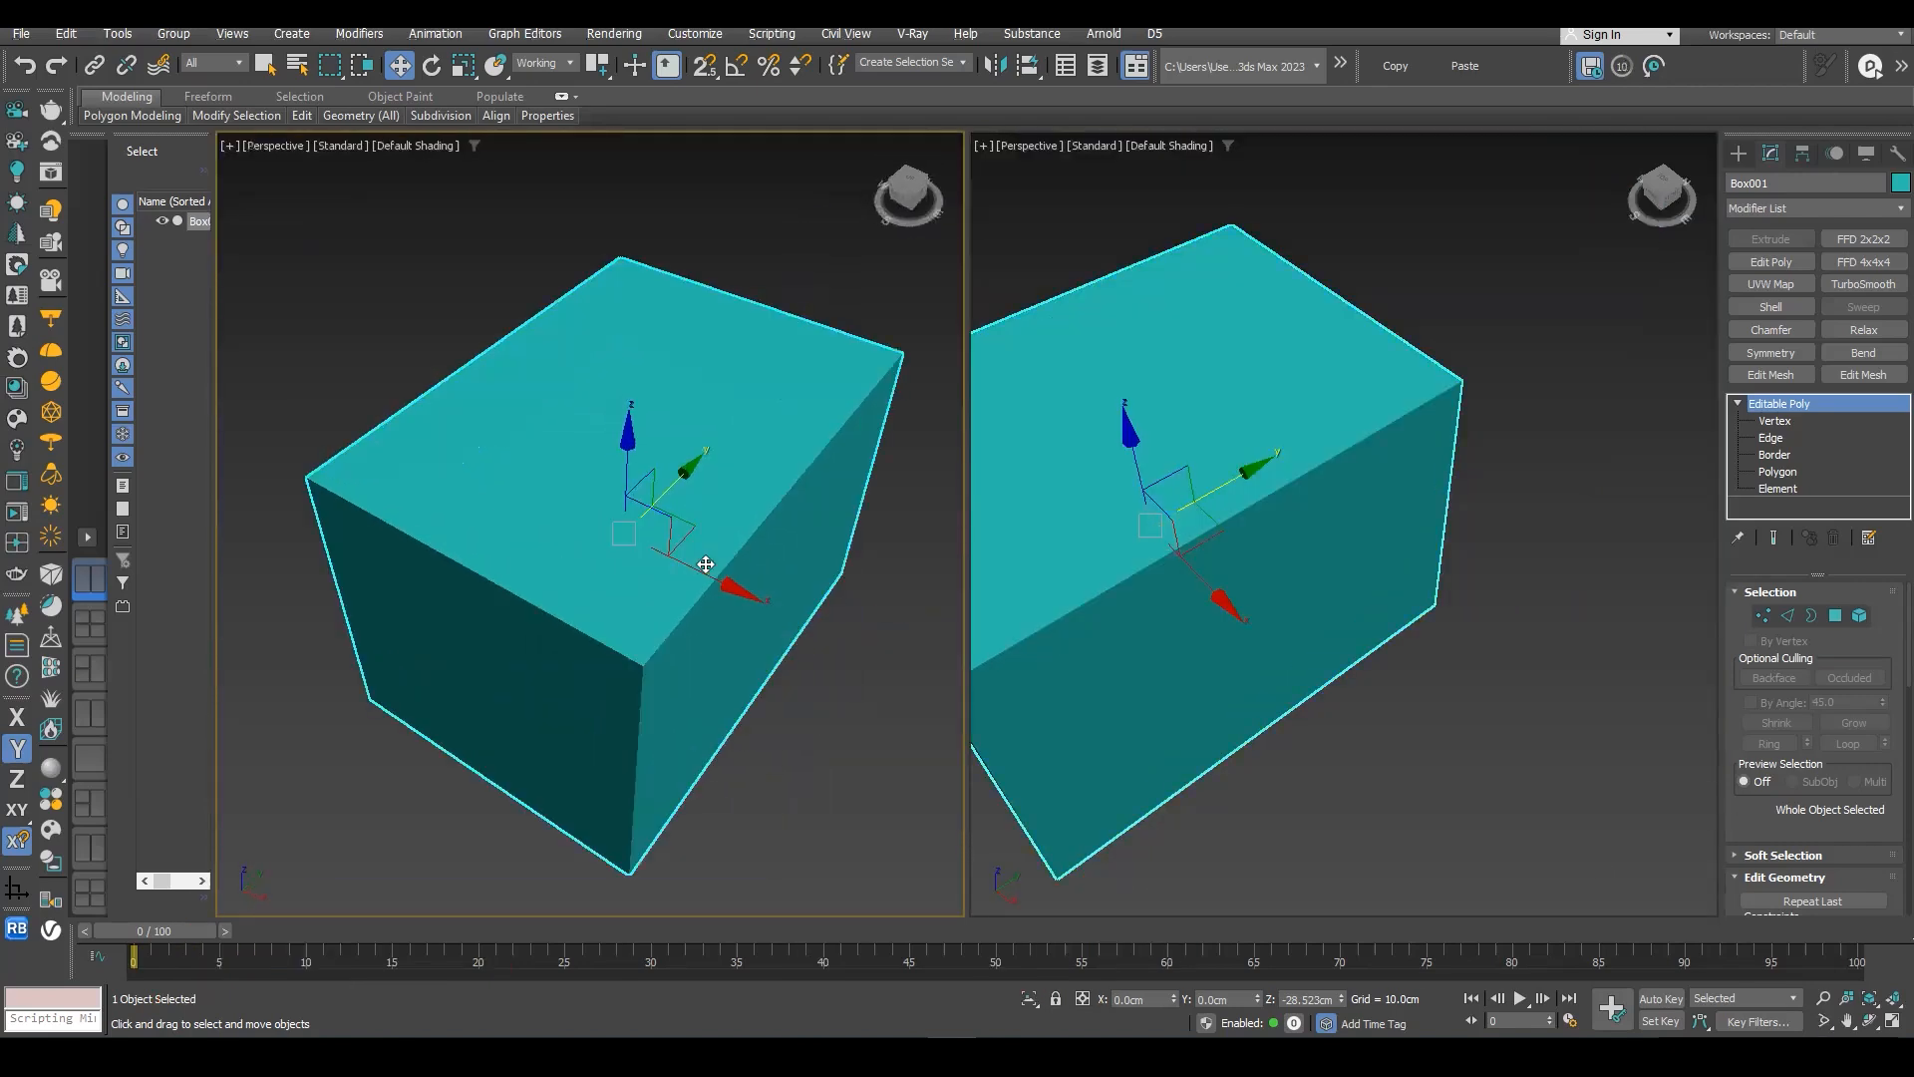
{"action": "key", "text": "f"}
{"action": "key", "text": "z"}
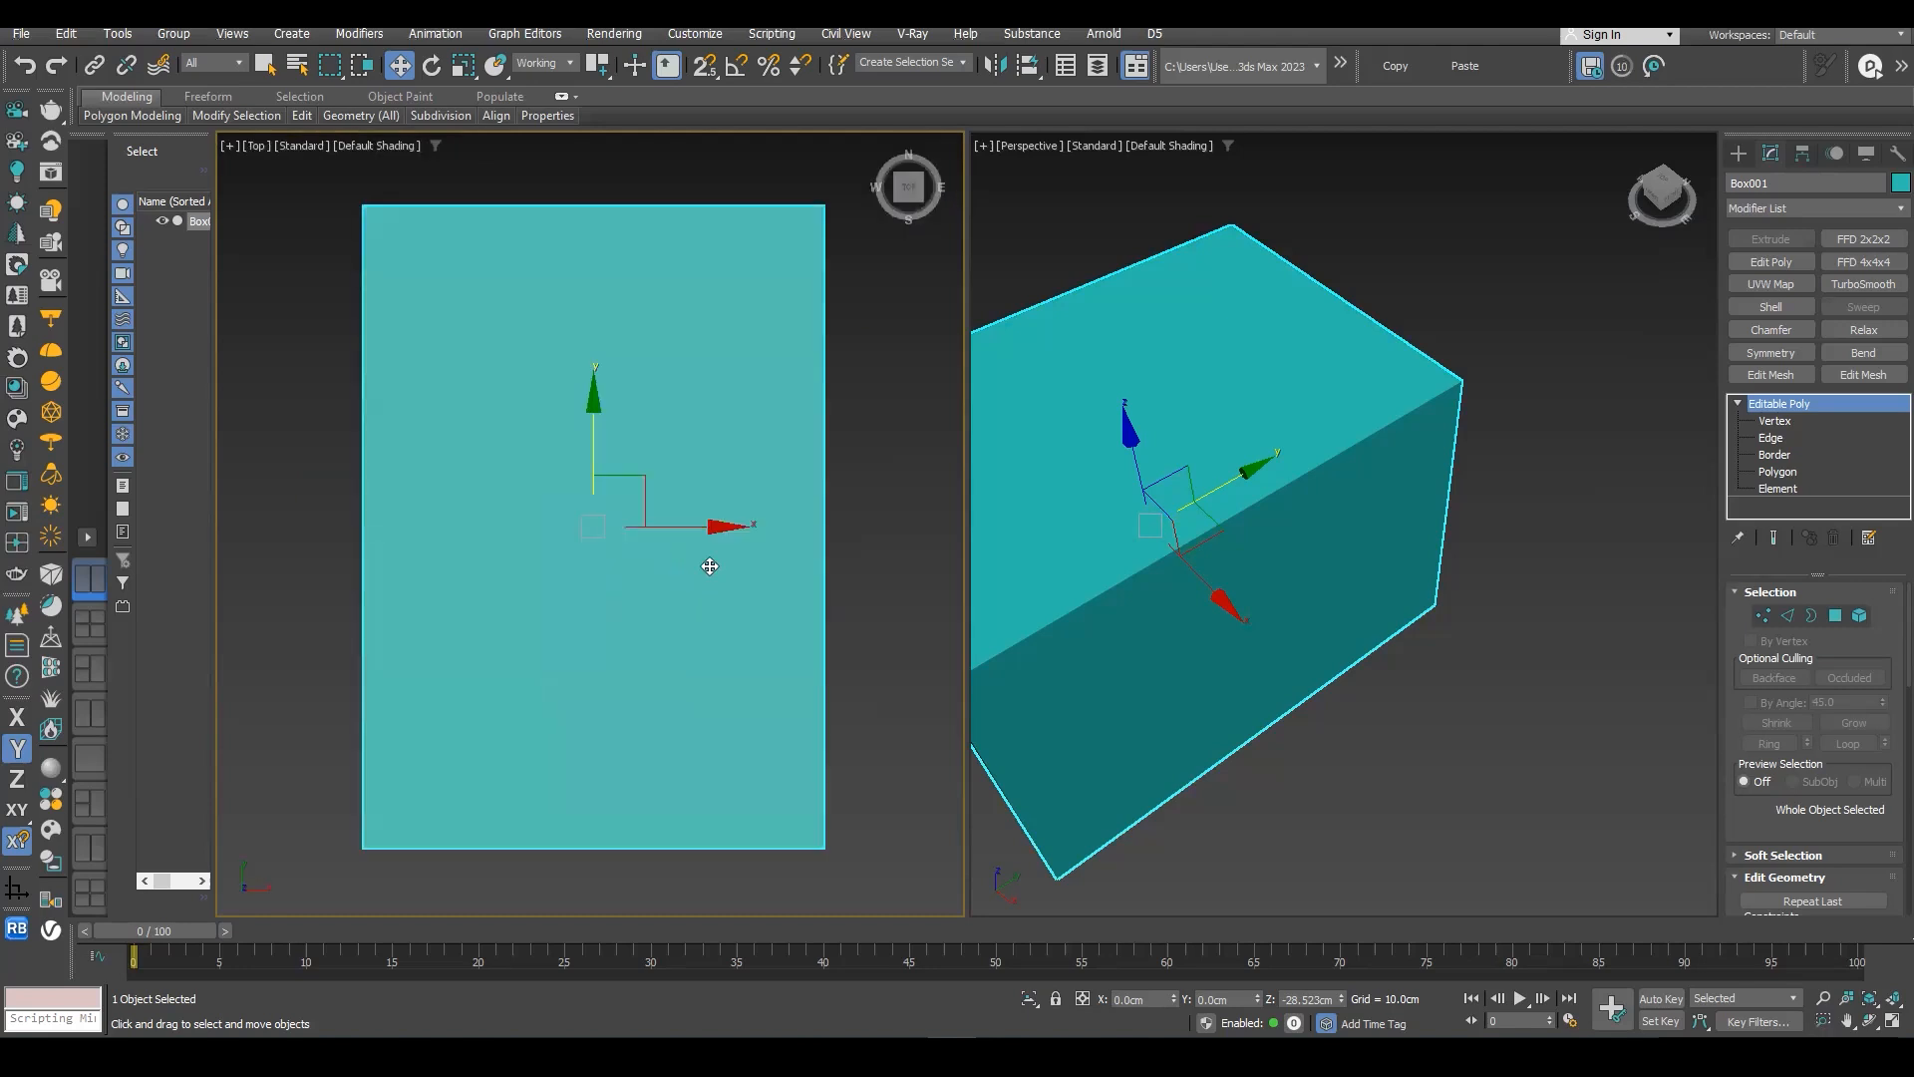
{"action": "key", "text": "l"}
{"action": "scroll", "coordinate": [720, 563], "scroll_direction": "up", "scroll_amount": 1}
{"action": "scroll", "coordinate": [727, 560], "scroll_direction": "down", "scroll_amount": 4}
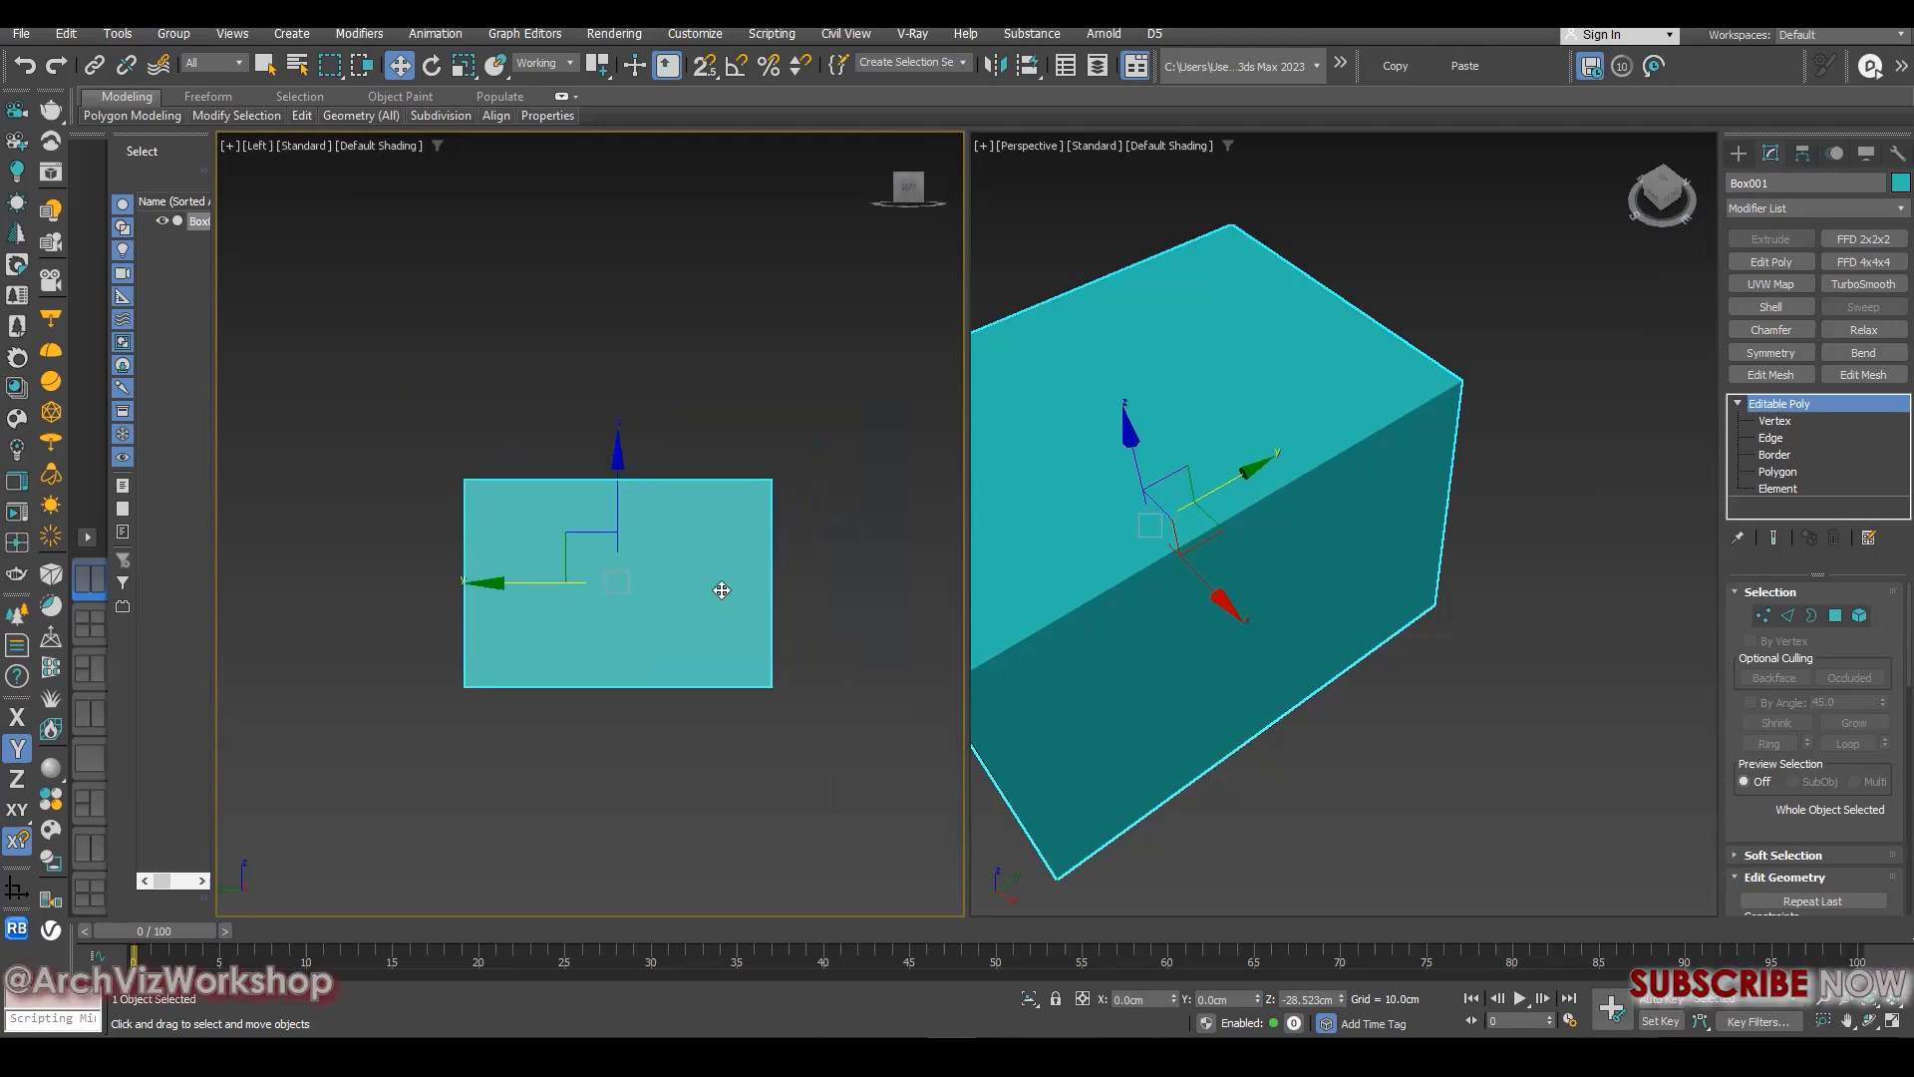
- Bring up the view-switching choices for the Left viewport and return that viewport to the Top view
{"action": "right_click", "coordinate": [719, 592]}
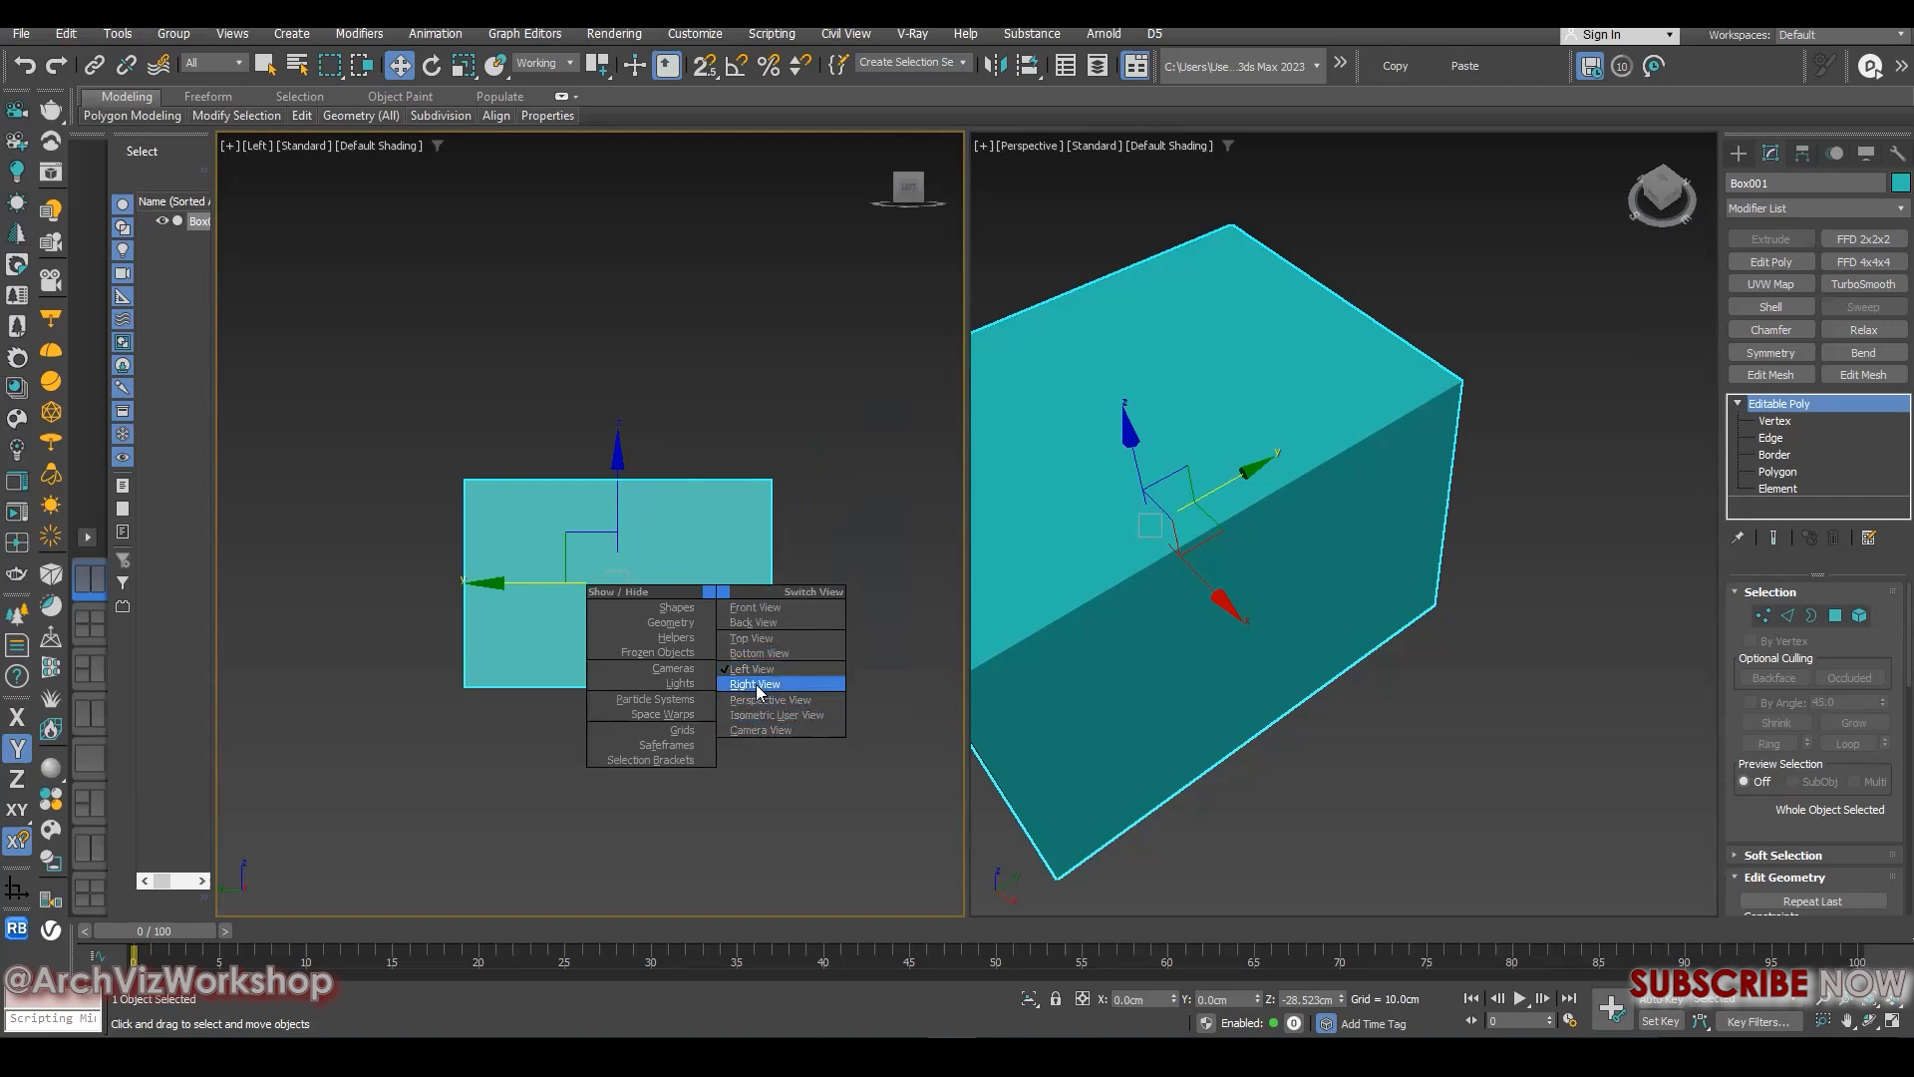
{"action": "middle_click_drag", "start_coordinate": [788, 439], "coordinate": [721, 538]}
{"action": "key", "text": "t"}
{"action": "scroll", "coordinate": [773, 534], "scroll_direction": "down", "scroll_amount": 4}
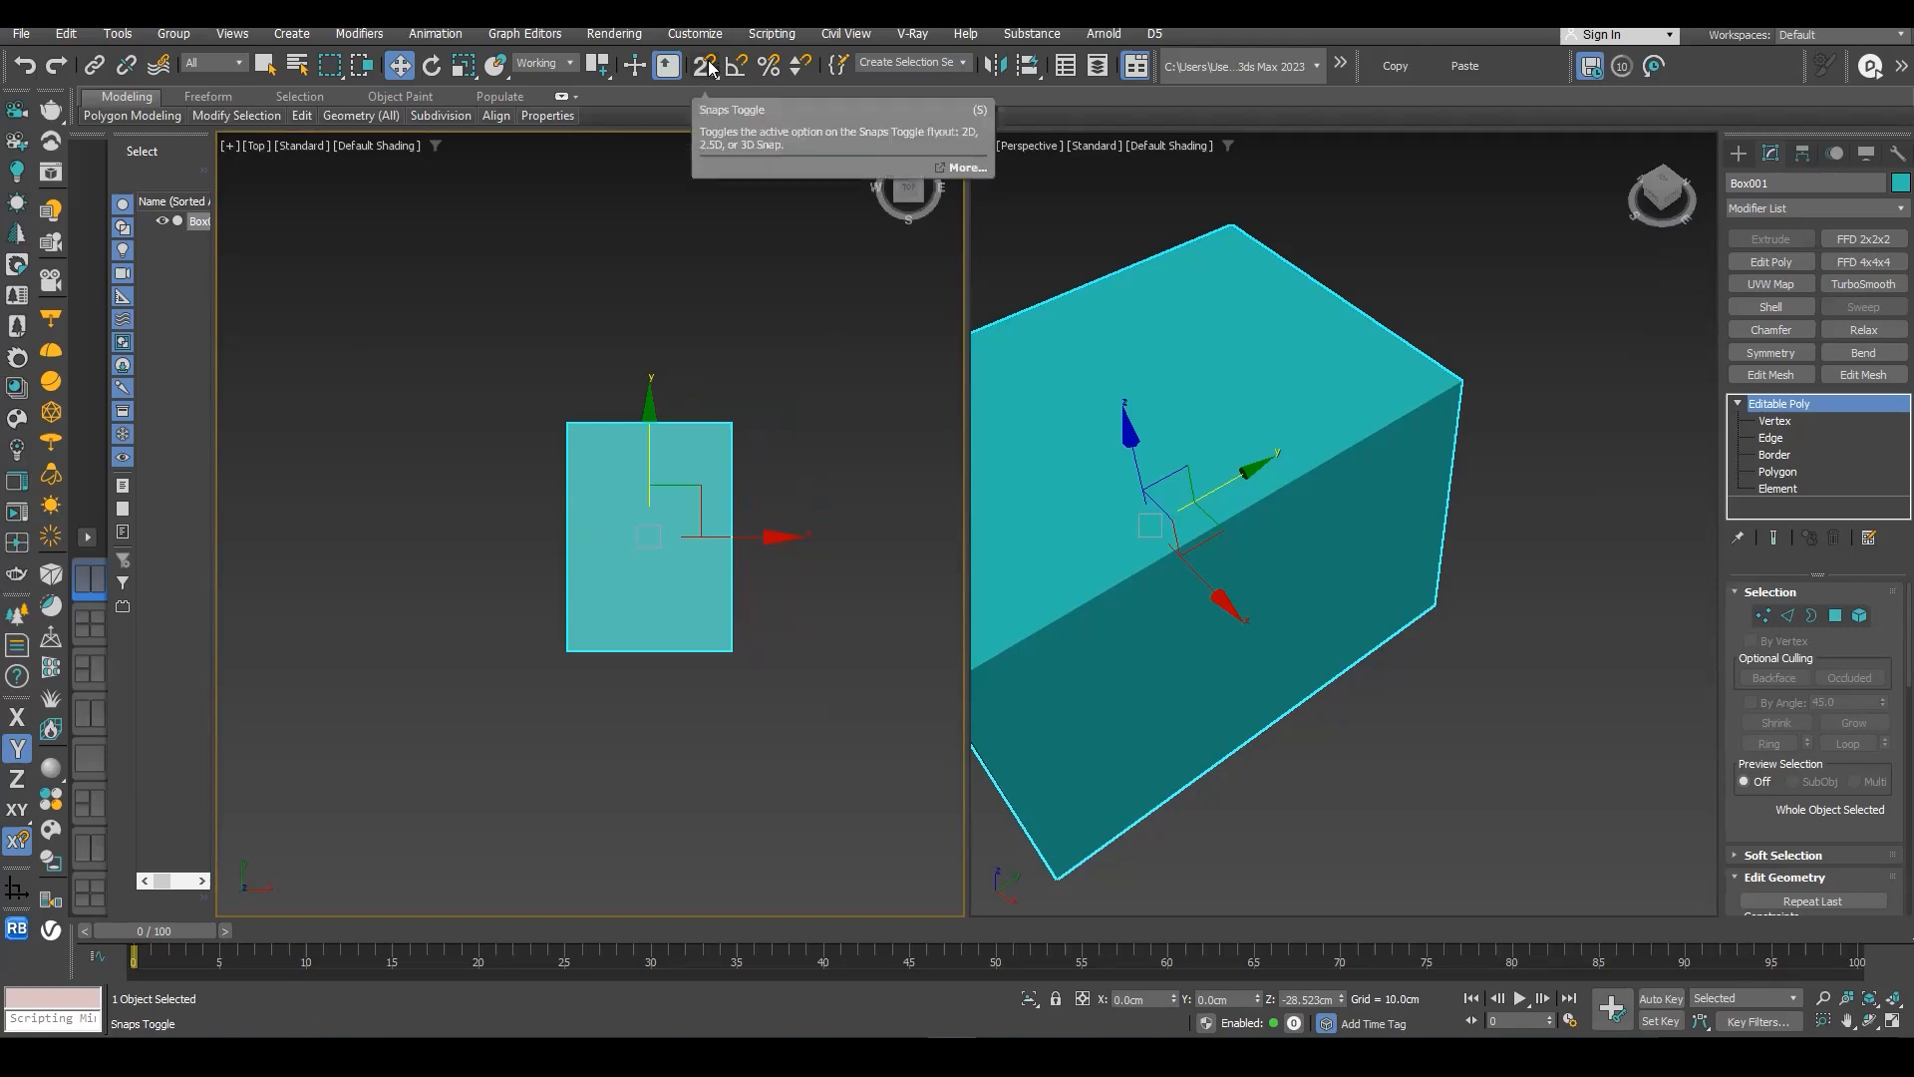
- Show the 2D, 2.5D and 3D snap options and choose 3D as the snap type
{"action": "left_click_drag", "start_coordinate": [705, 77], "coordinate": [704, 73]}
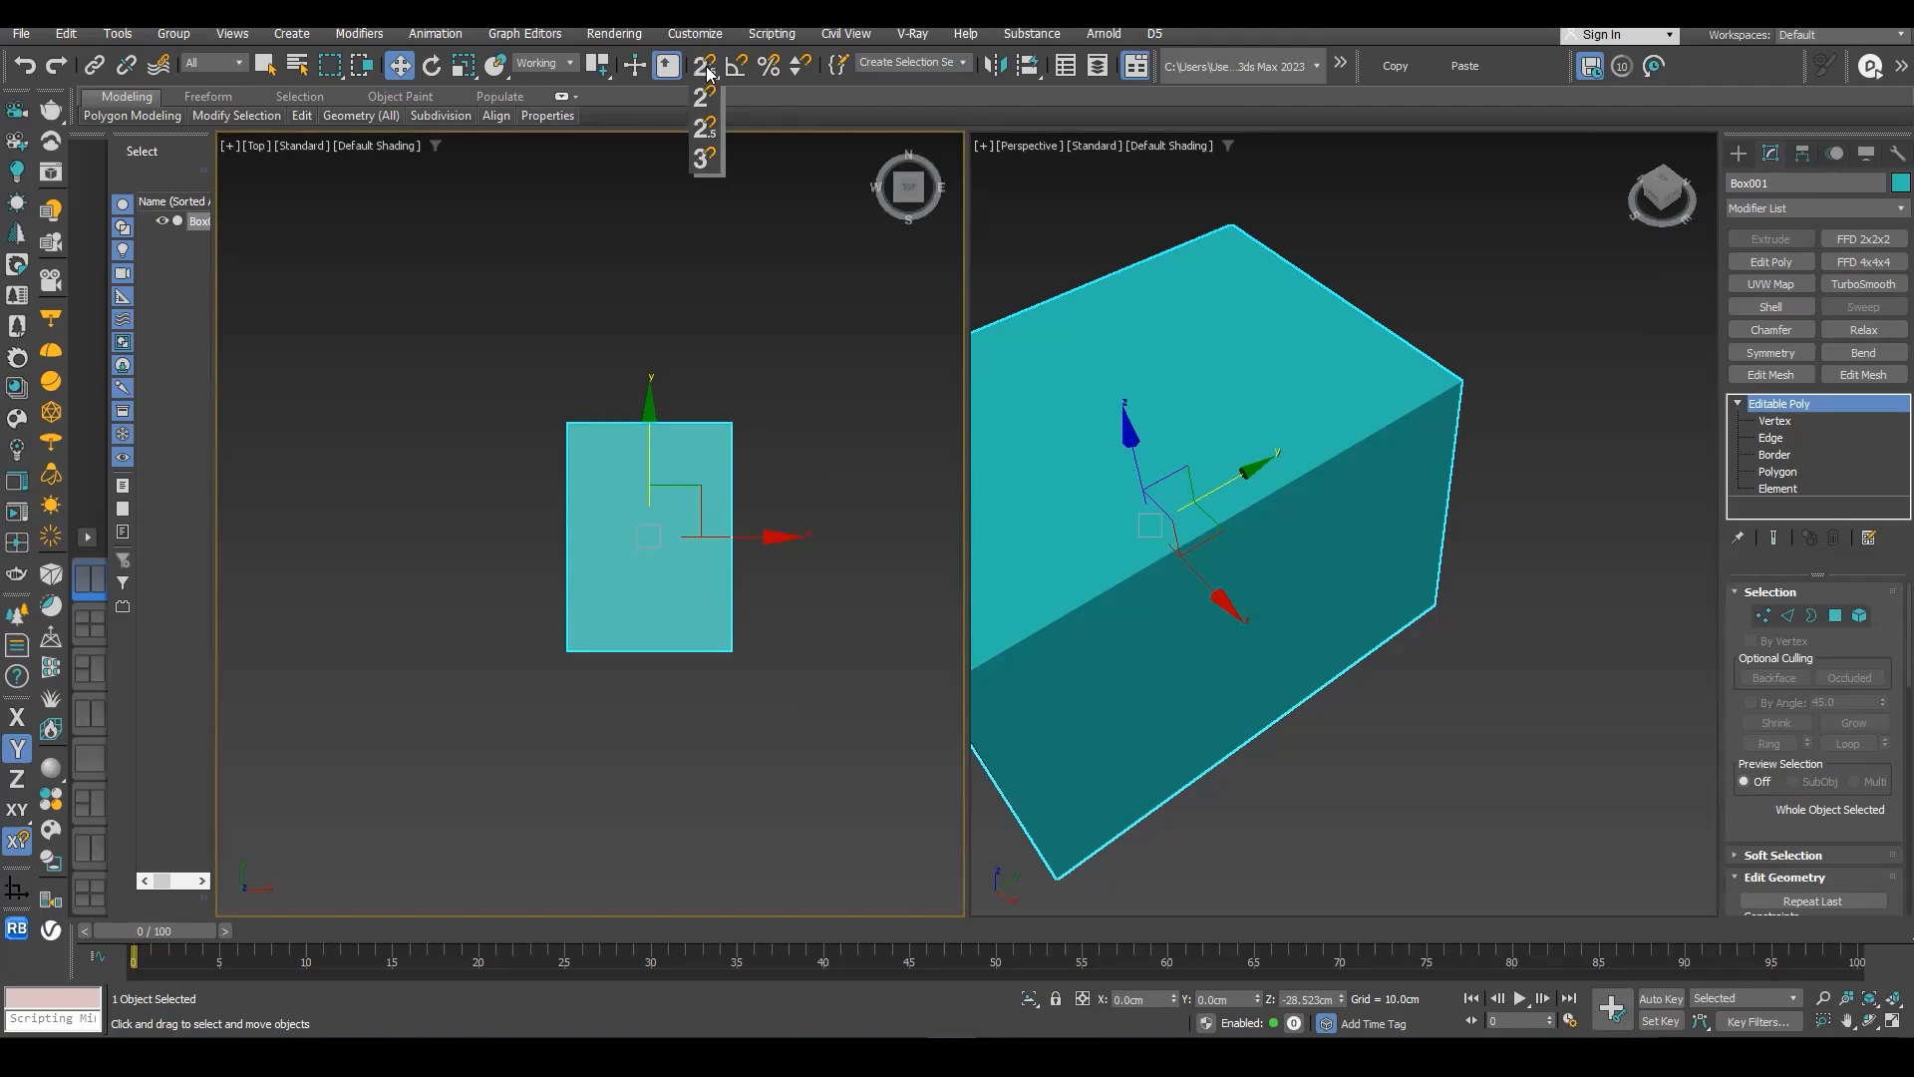
{"action": "left_click_drag", "start_coordinate": [705, 92], "coordinate": [698, 168]}
{"action": "middle_click_drag", "start_coordinate": [1173, 458], "coordinate": [808, 197], "text": "alt"}
{"action": "left_click", "coordinate": [706, 74]}
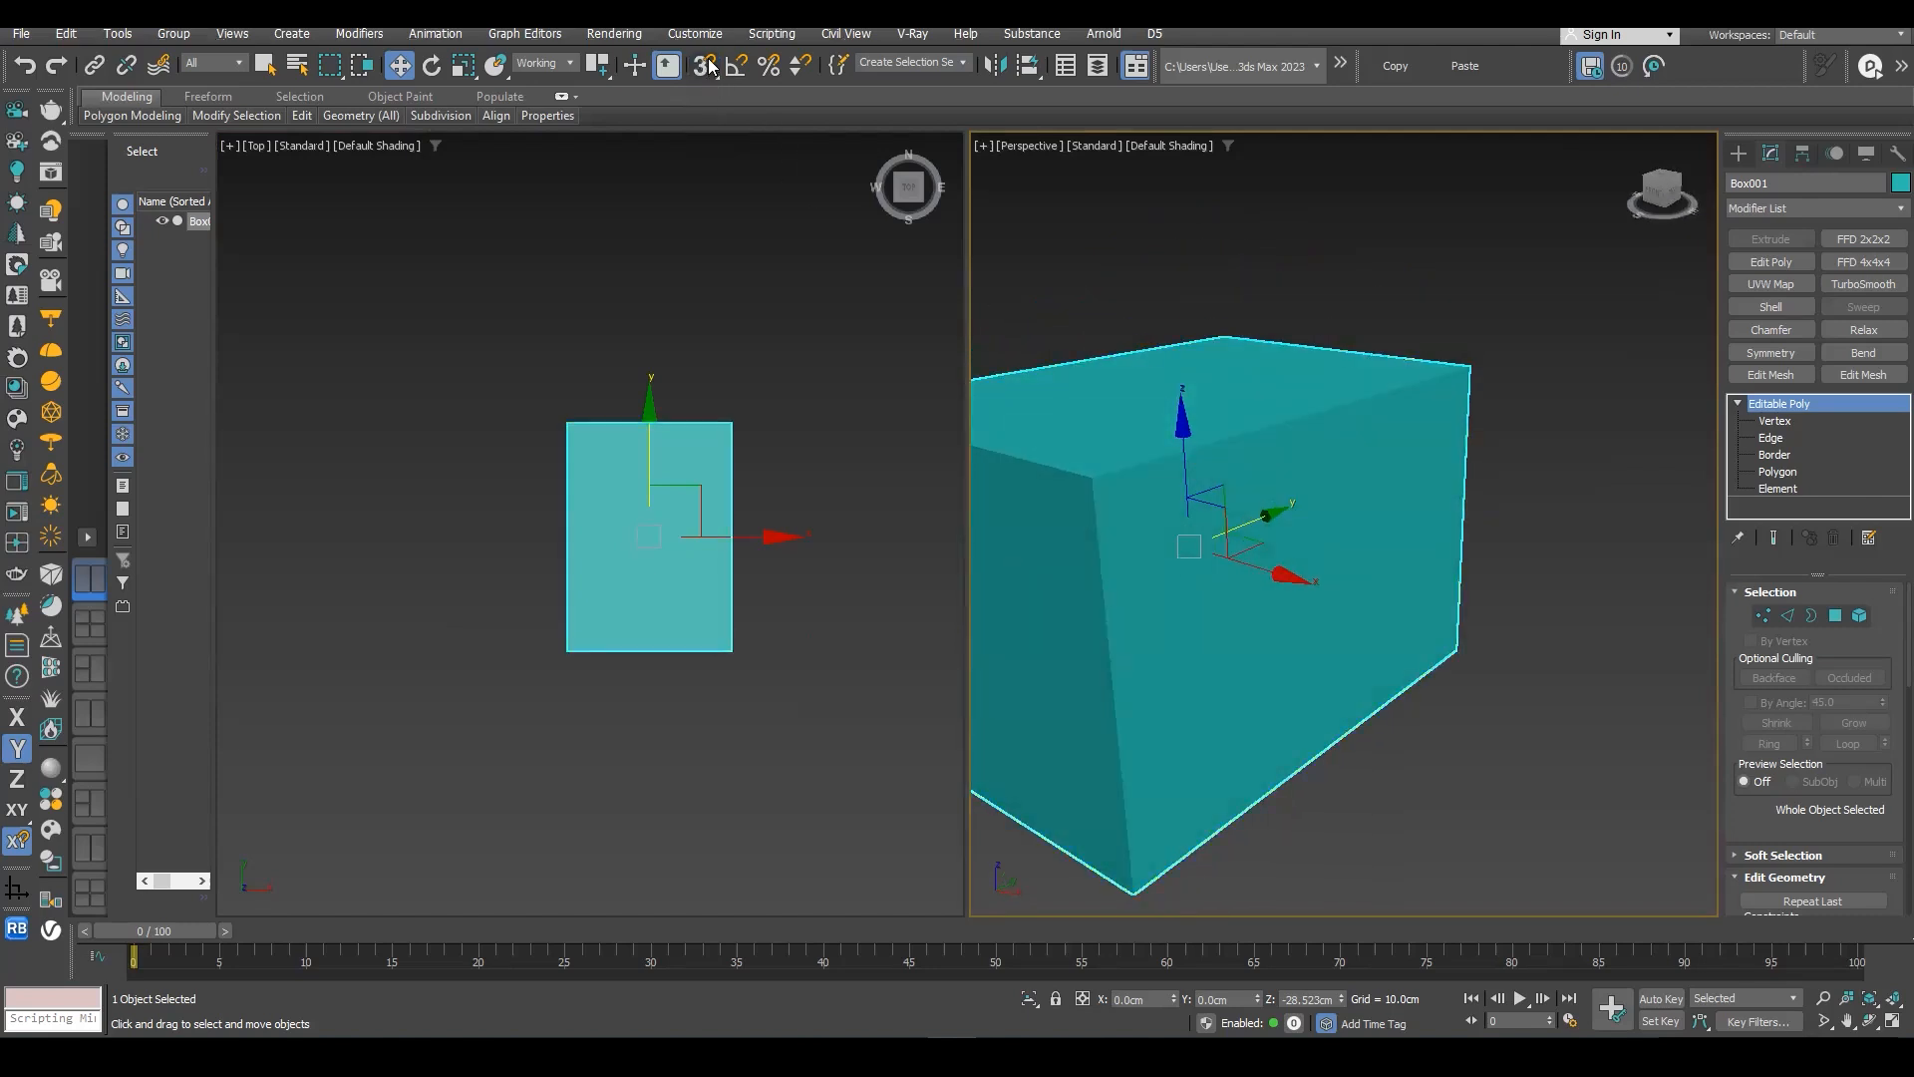
- Clone the box along the X axis as a single independent copy at about X 118.8 cm
{"action": "middle_click_drag", "start_coordinate": [1500, 367], "coordinate": [1399, 484], "text": "alt"}
{"action": "scroll", "coordinate": [1400, 484], "scroll_direction": "down", "scroll_amount": 5}
{"action": "scroll", "coordinate": [1336, 479], "scroll_direction": "up", "scroll_amount": 4}
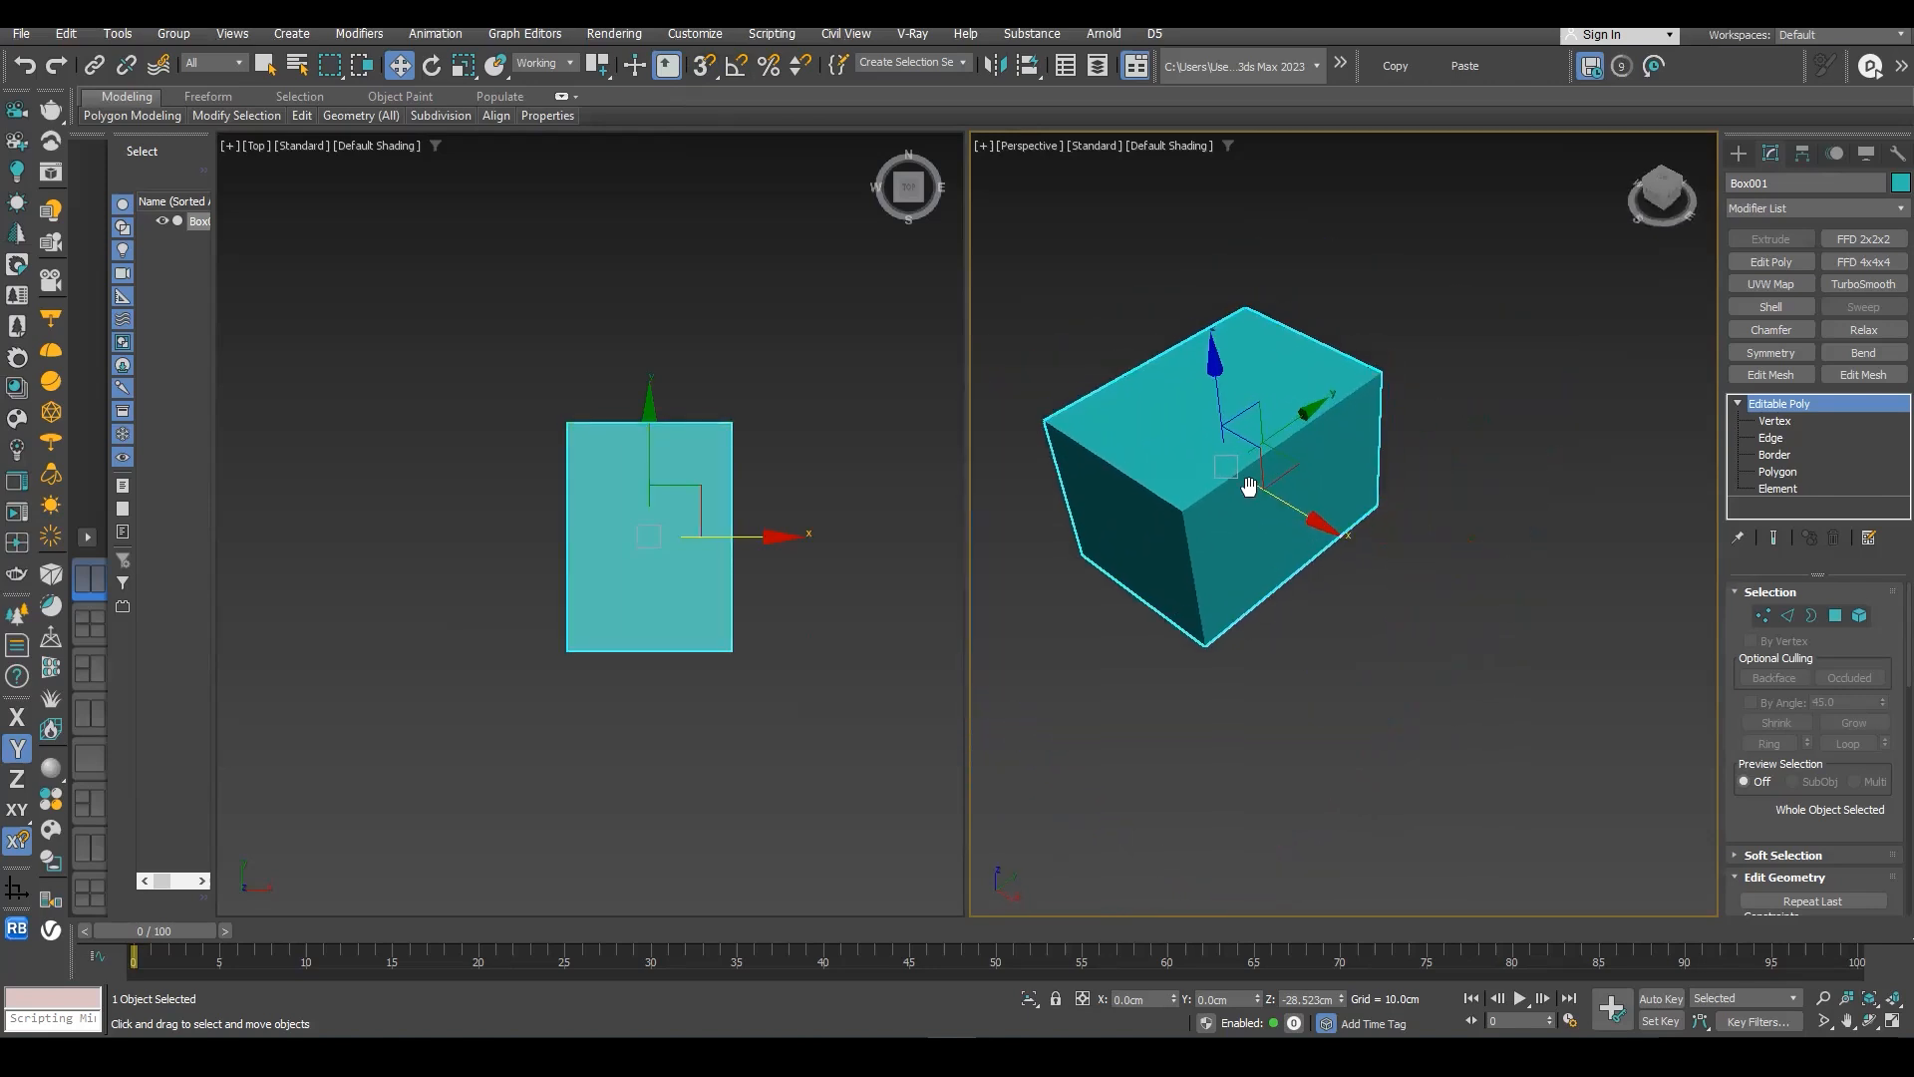
{"action": "middle_click_drag", "start_coordinate": [1240, 491], "coordinate": [1277, 521]}
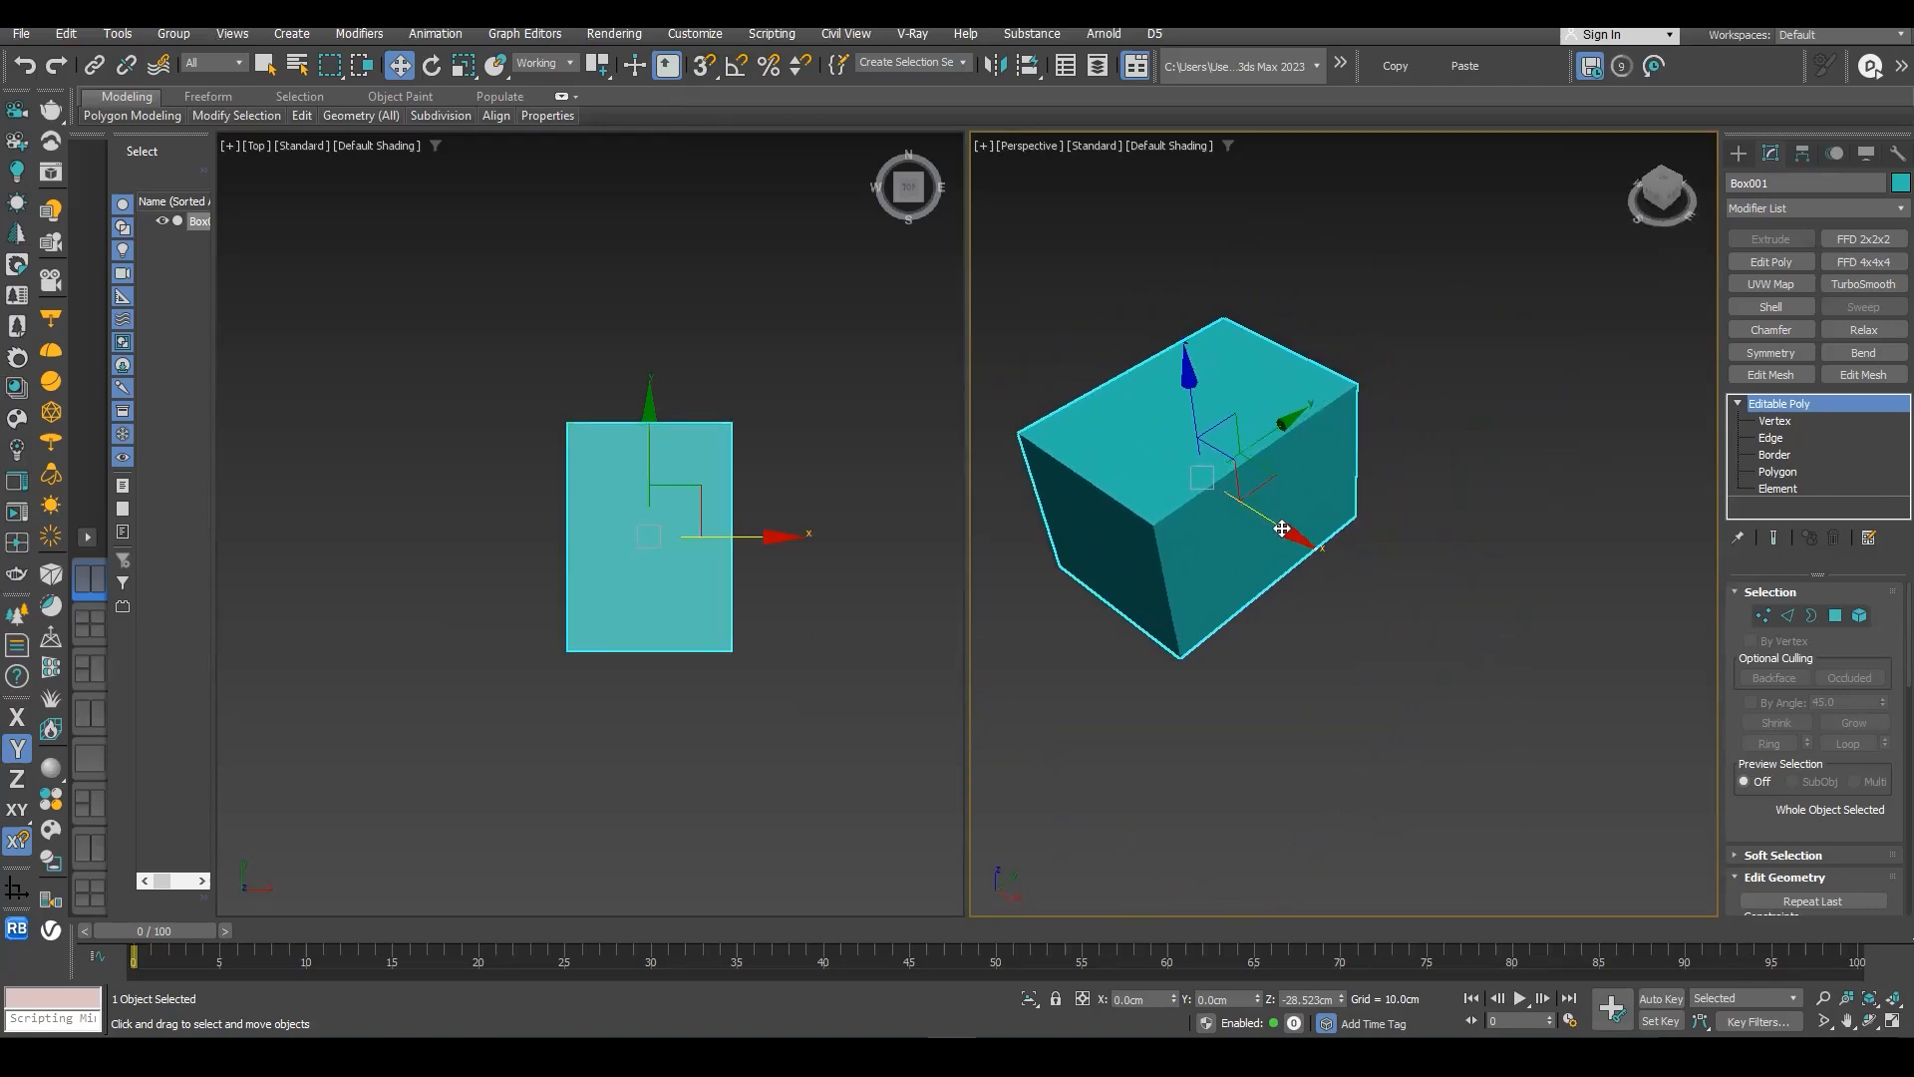
{"action": "mouse_move", "coordinate": [1286, 528]}
{"action": "left_mouse_down", "text": "shift"}
{"action": "mouse_move", "coordinate": [1546, 675]}
{"action": "mouse_move", "coordinate": [1346, 557]}
{"action": "left_mouse_up", "text": "shift"}
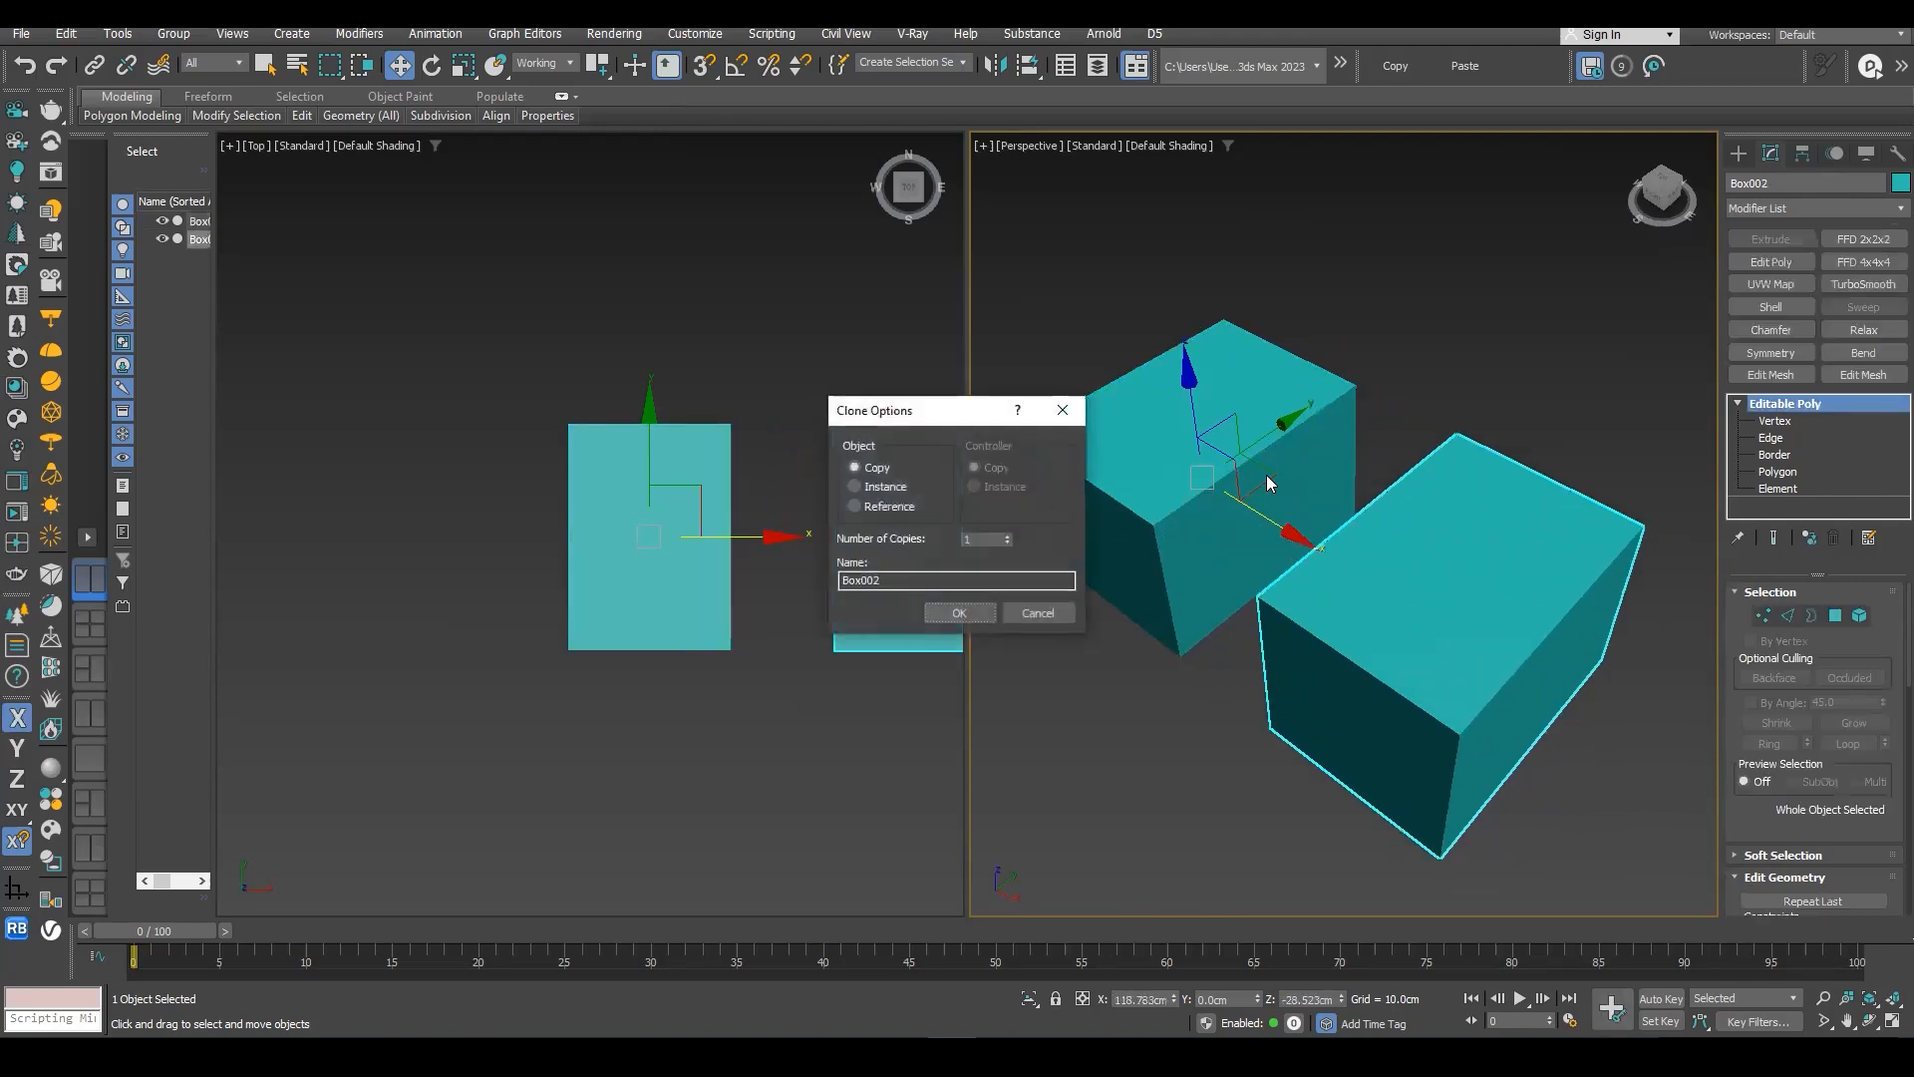
{"action": "left_click_drag", "start_coordinate": [911, 521], "coordinate": [883, 491]}
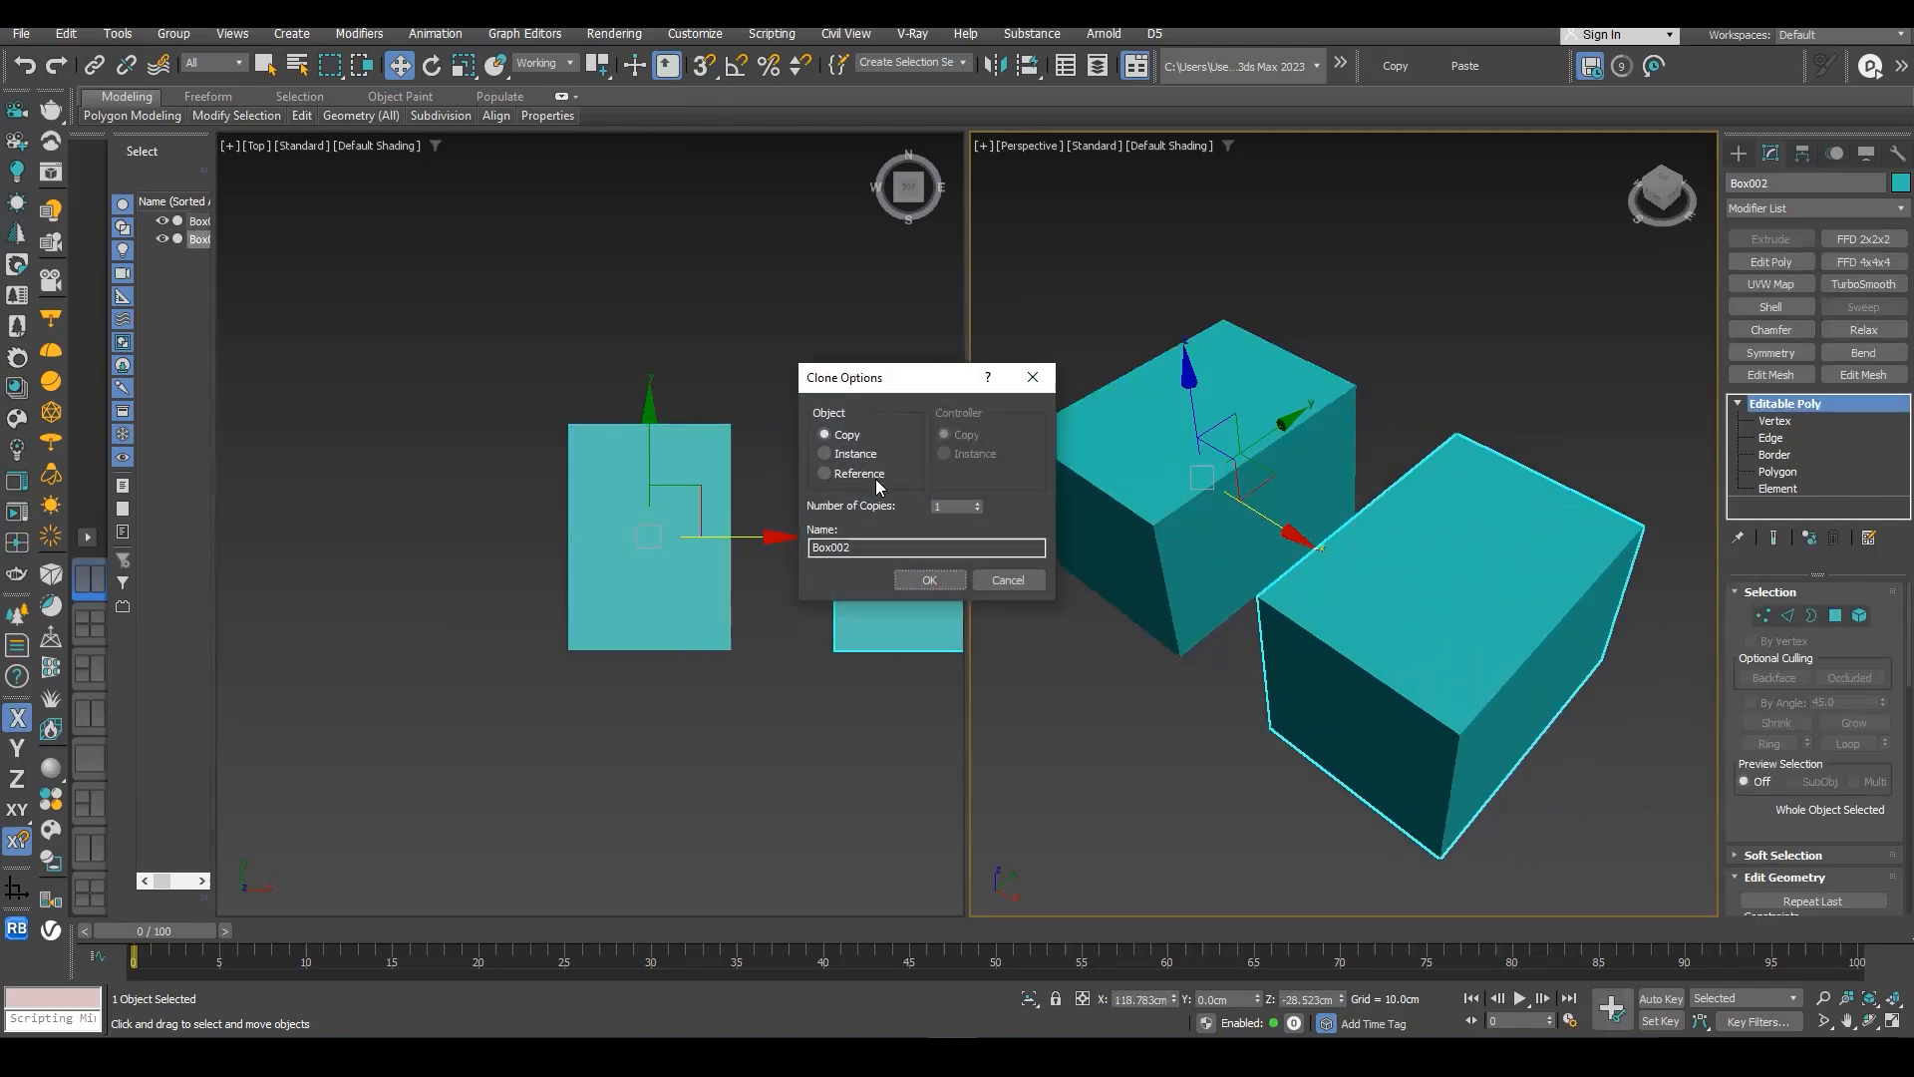
{"action": "left_click", "coordinate": [939, 582]}
- Move the copied box along the Y axis to about Y 49.8 cm, offsetting it from the original
{"action": "scroll", "coordinate": [1355, 589], "scroll_direction": "up", "scroll_amount": 4}
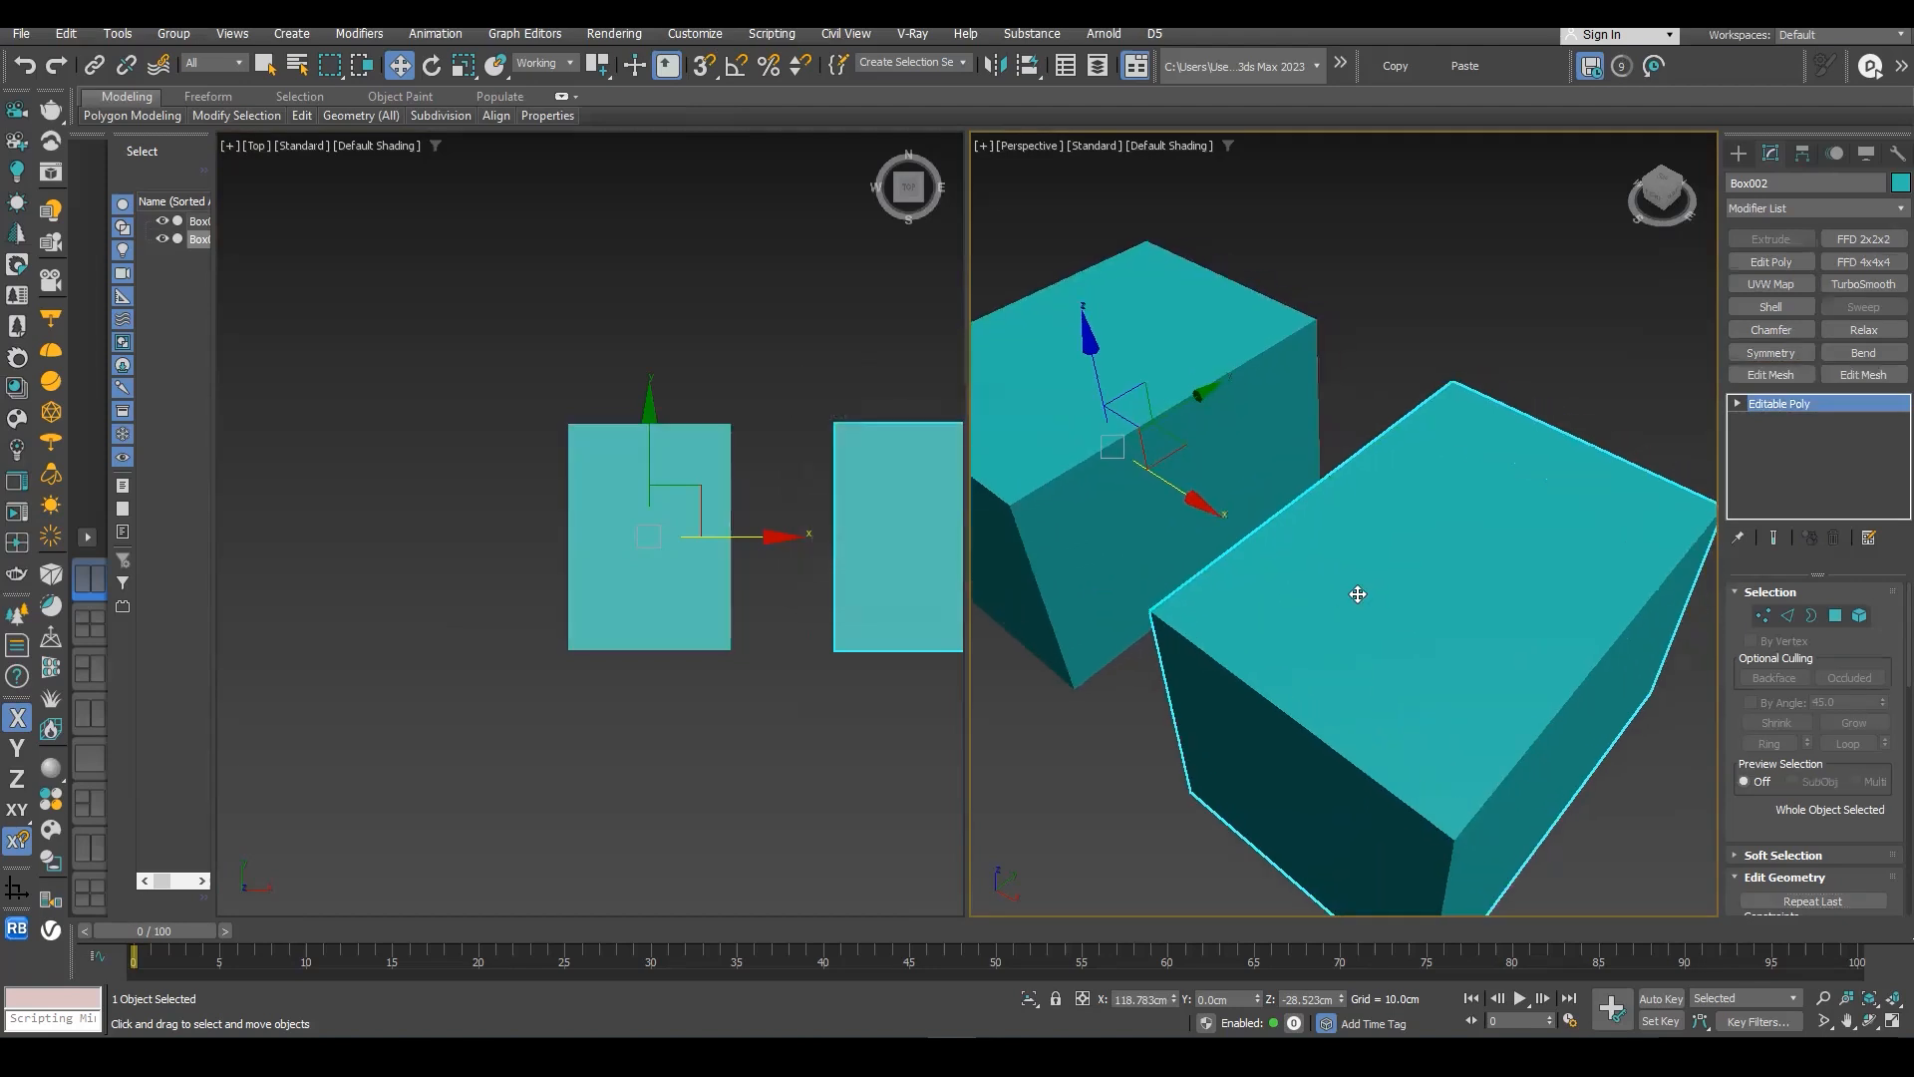
{"action": "scroll", "coordinate": [1354, 558], "scroll_direction": "down", "scroll_amount": 4}
{"action": "left_click_drag", "start_coordinate": [1271, 467], "coordinate": [1338, 410]}
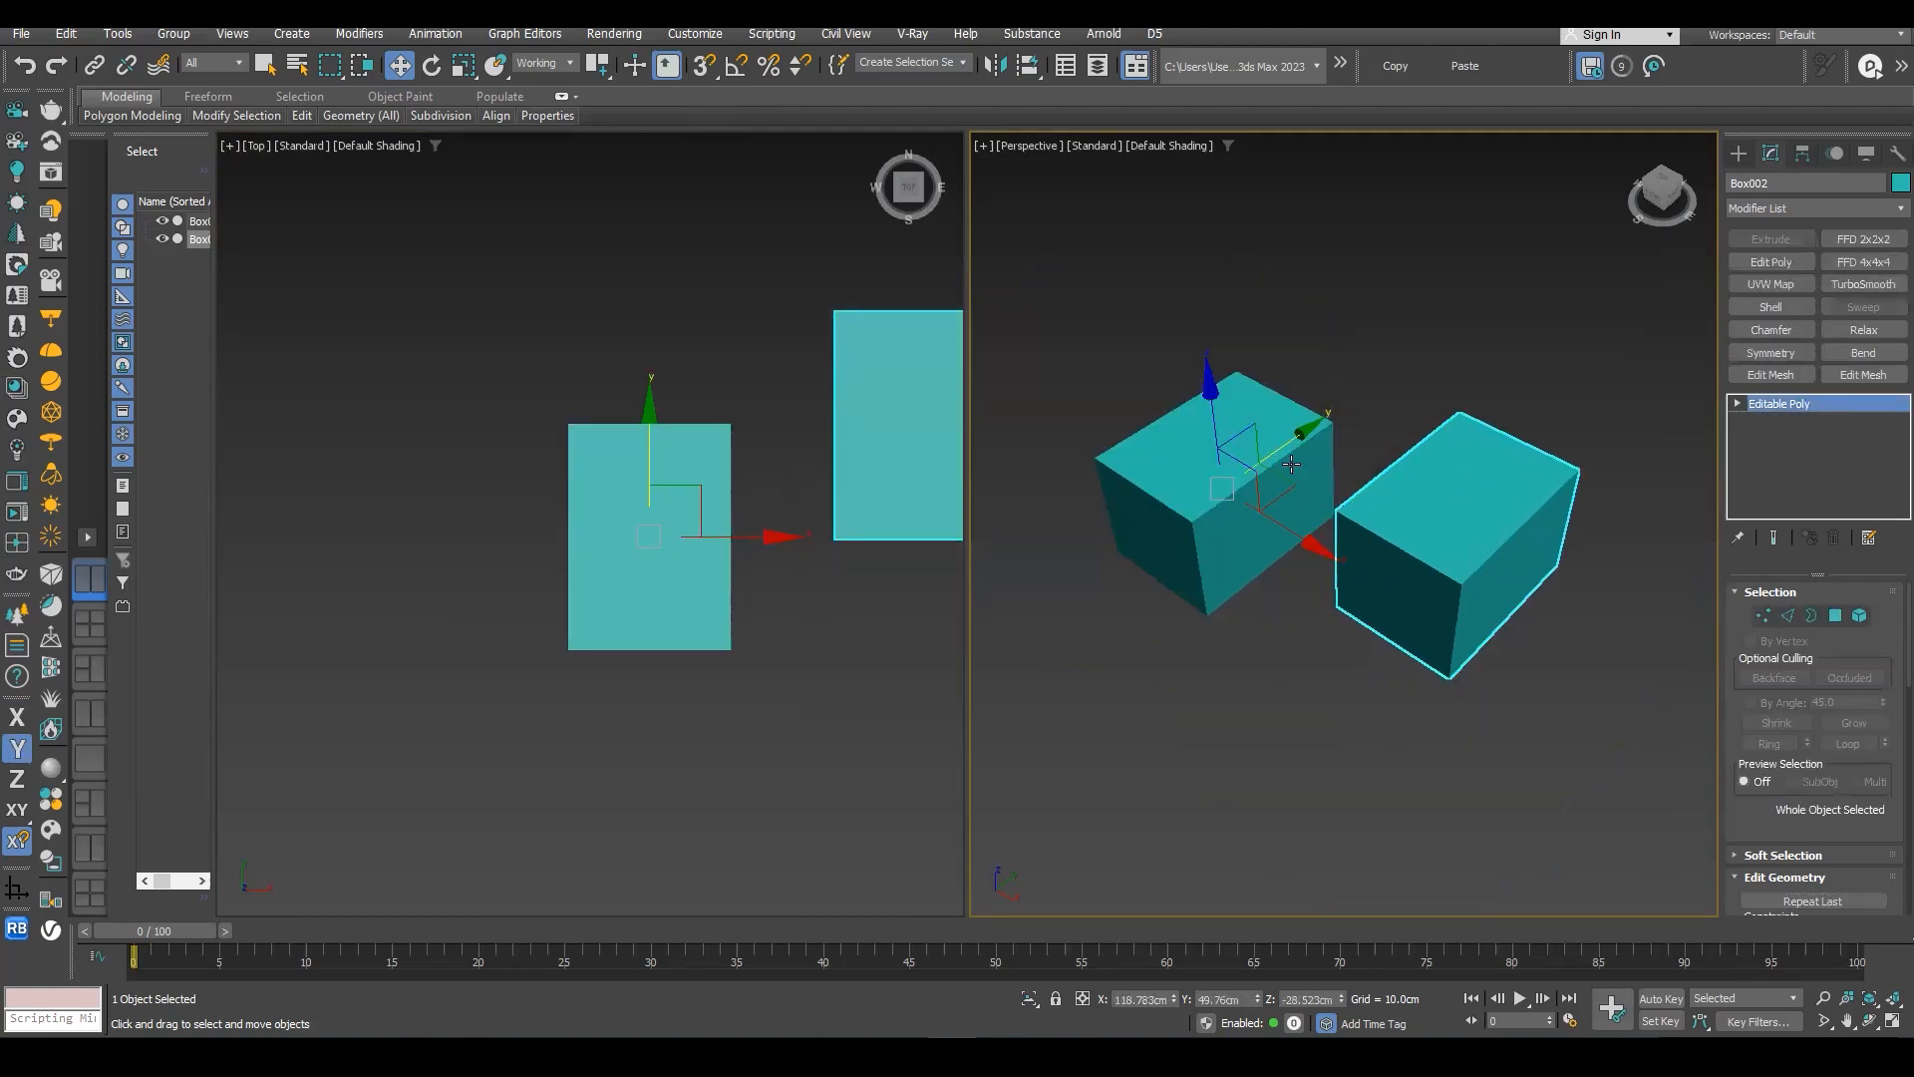
{"action": "scroll", "coordinate": [1358, 518], "scroll_direction": "up", "scroll_amount": 5}
{"action": "middle_click_drag", "start_coordinate": [1360, 518], "coordinate": [1376, 517]}
{"action": "scroll", "coordinate": [1416, 517], "scroll_direction": "down", "scroll_amount": 5}
{"action": "scroll", "coordinate": [1485, 518], "scroll_direction": "up", "scroll_amount": 4}
{"action": "scroll", "coordinate": [1465, 508], "scroll_direction": "down", "scroll_amount": 2}
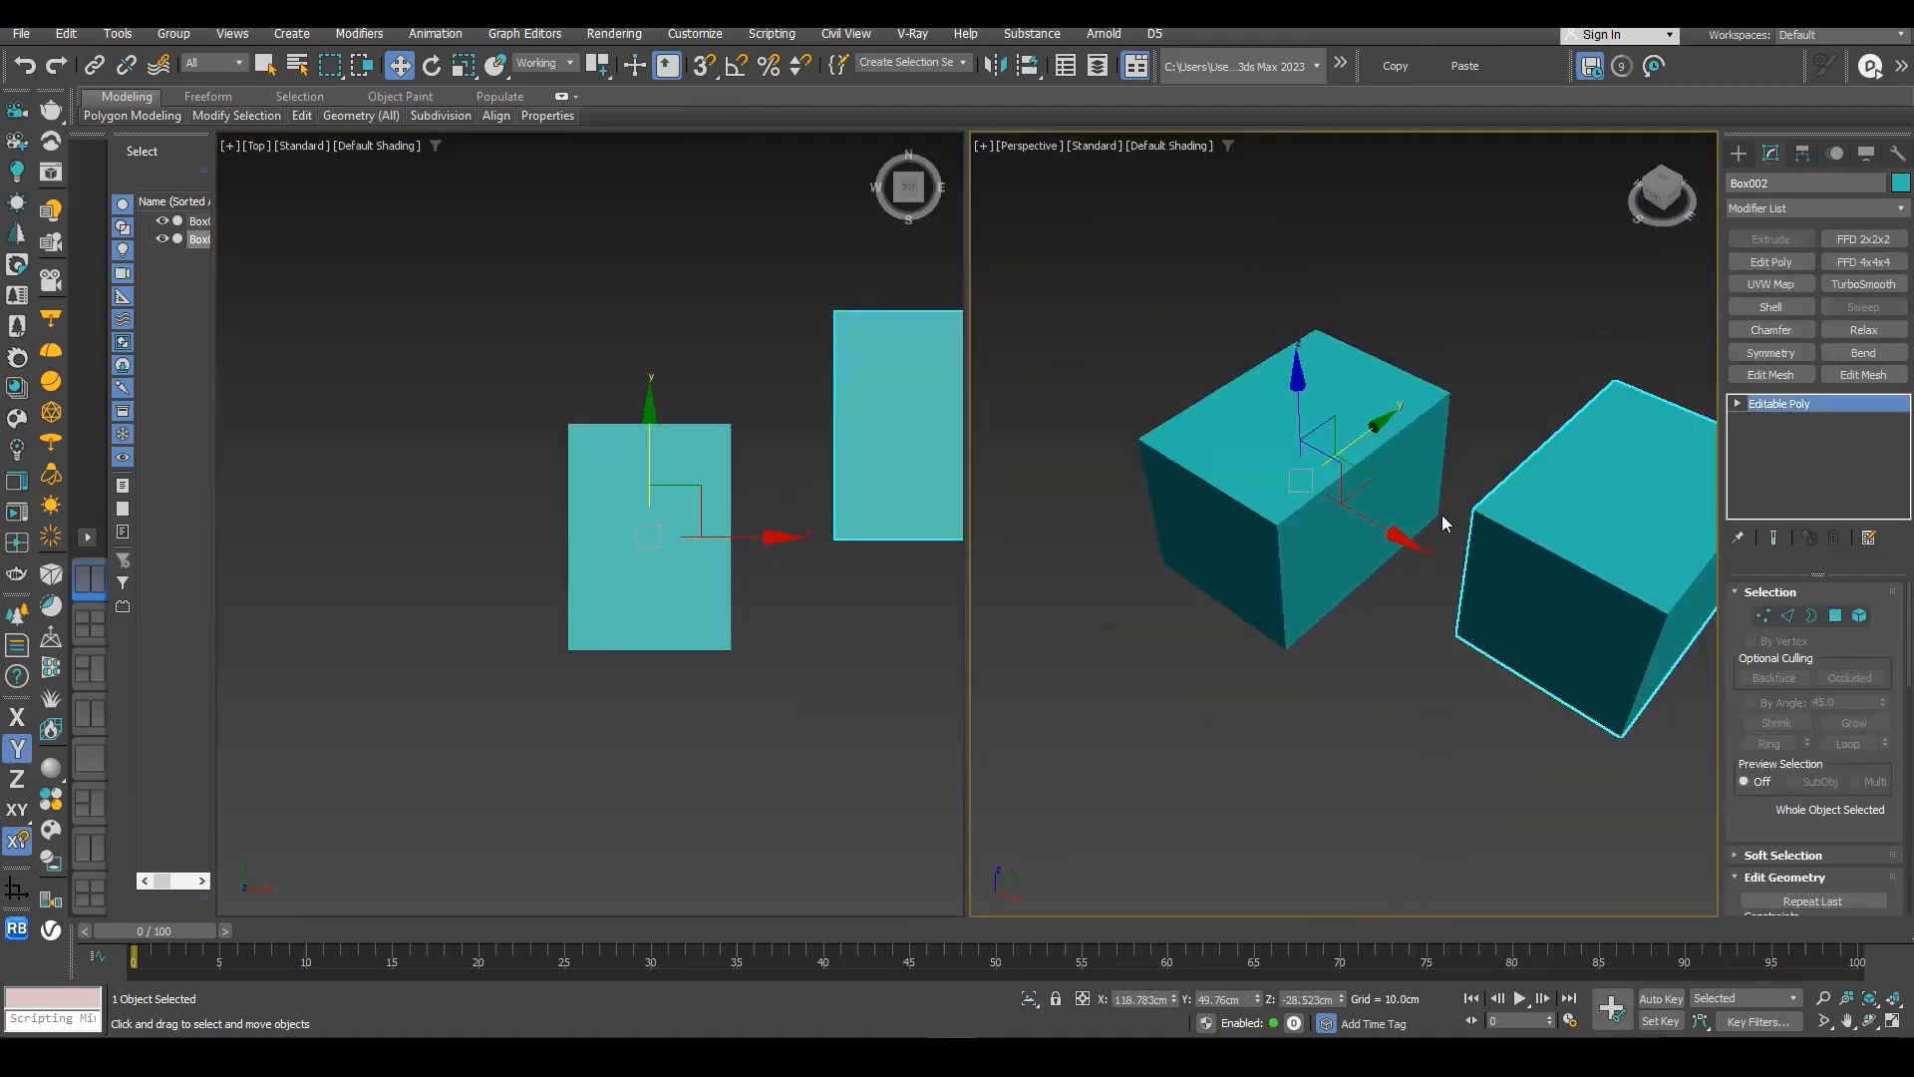
{"action": "scroll", "coordinate": [1246, 534], "scroll_direction": "up", "scroll_amount": 3}
{"action": "scroll", "coordinate": [1221, 545], "scroll_direction": "down", "scroll_amount": 2}
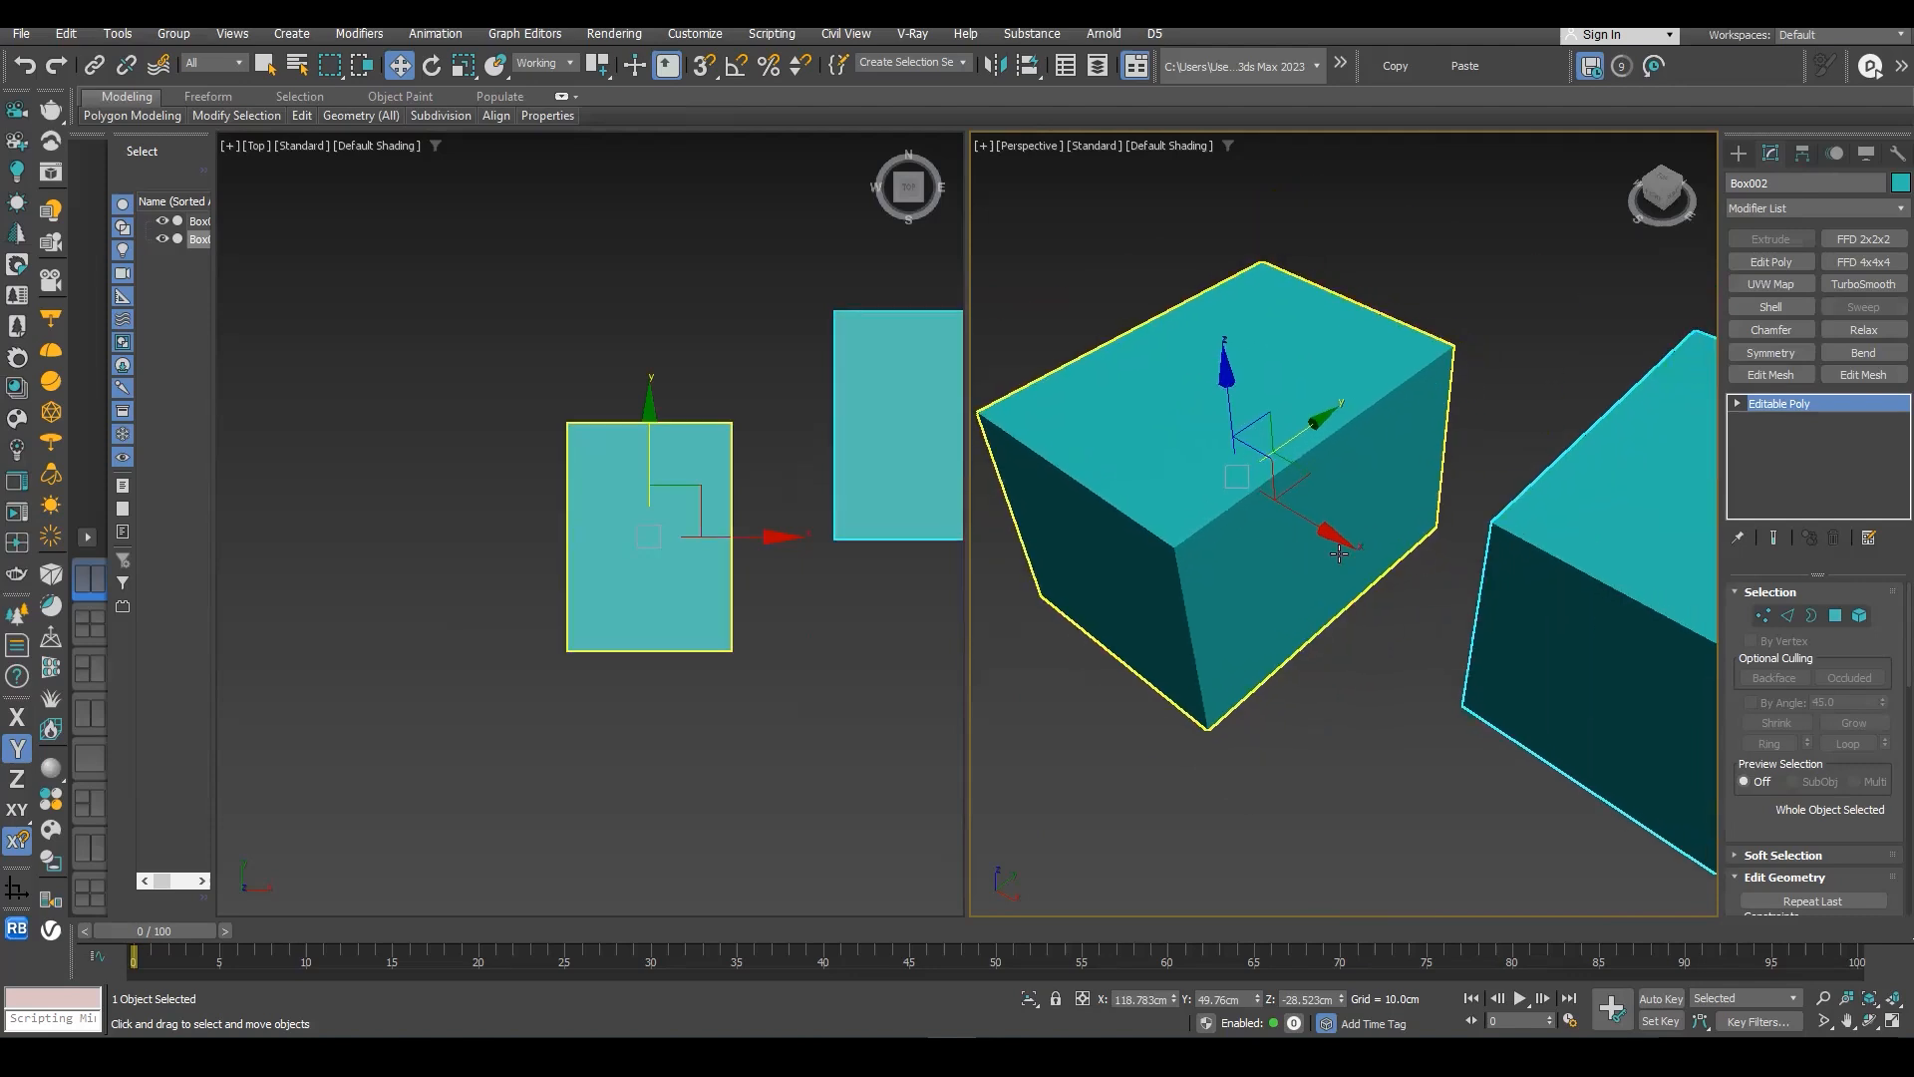
- Keep the snap type at 3D and turn snapping on
{"action": "left_click_drag", "start_coordinate": [704, 65], "coordinate": [713, 164]}
{"action": "middle_click_drag", "start_coordinate": [1520, 444], "coordinate": [1446, 444]}
{"action": "key", "text": "s"}
{"action": "key", "text": "s"}
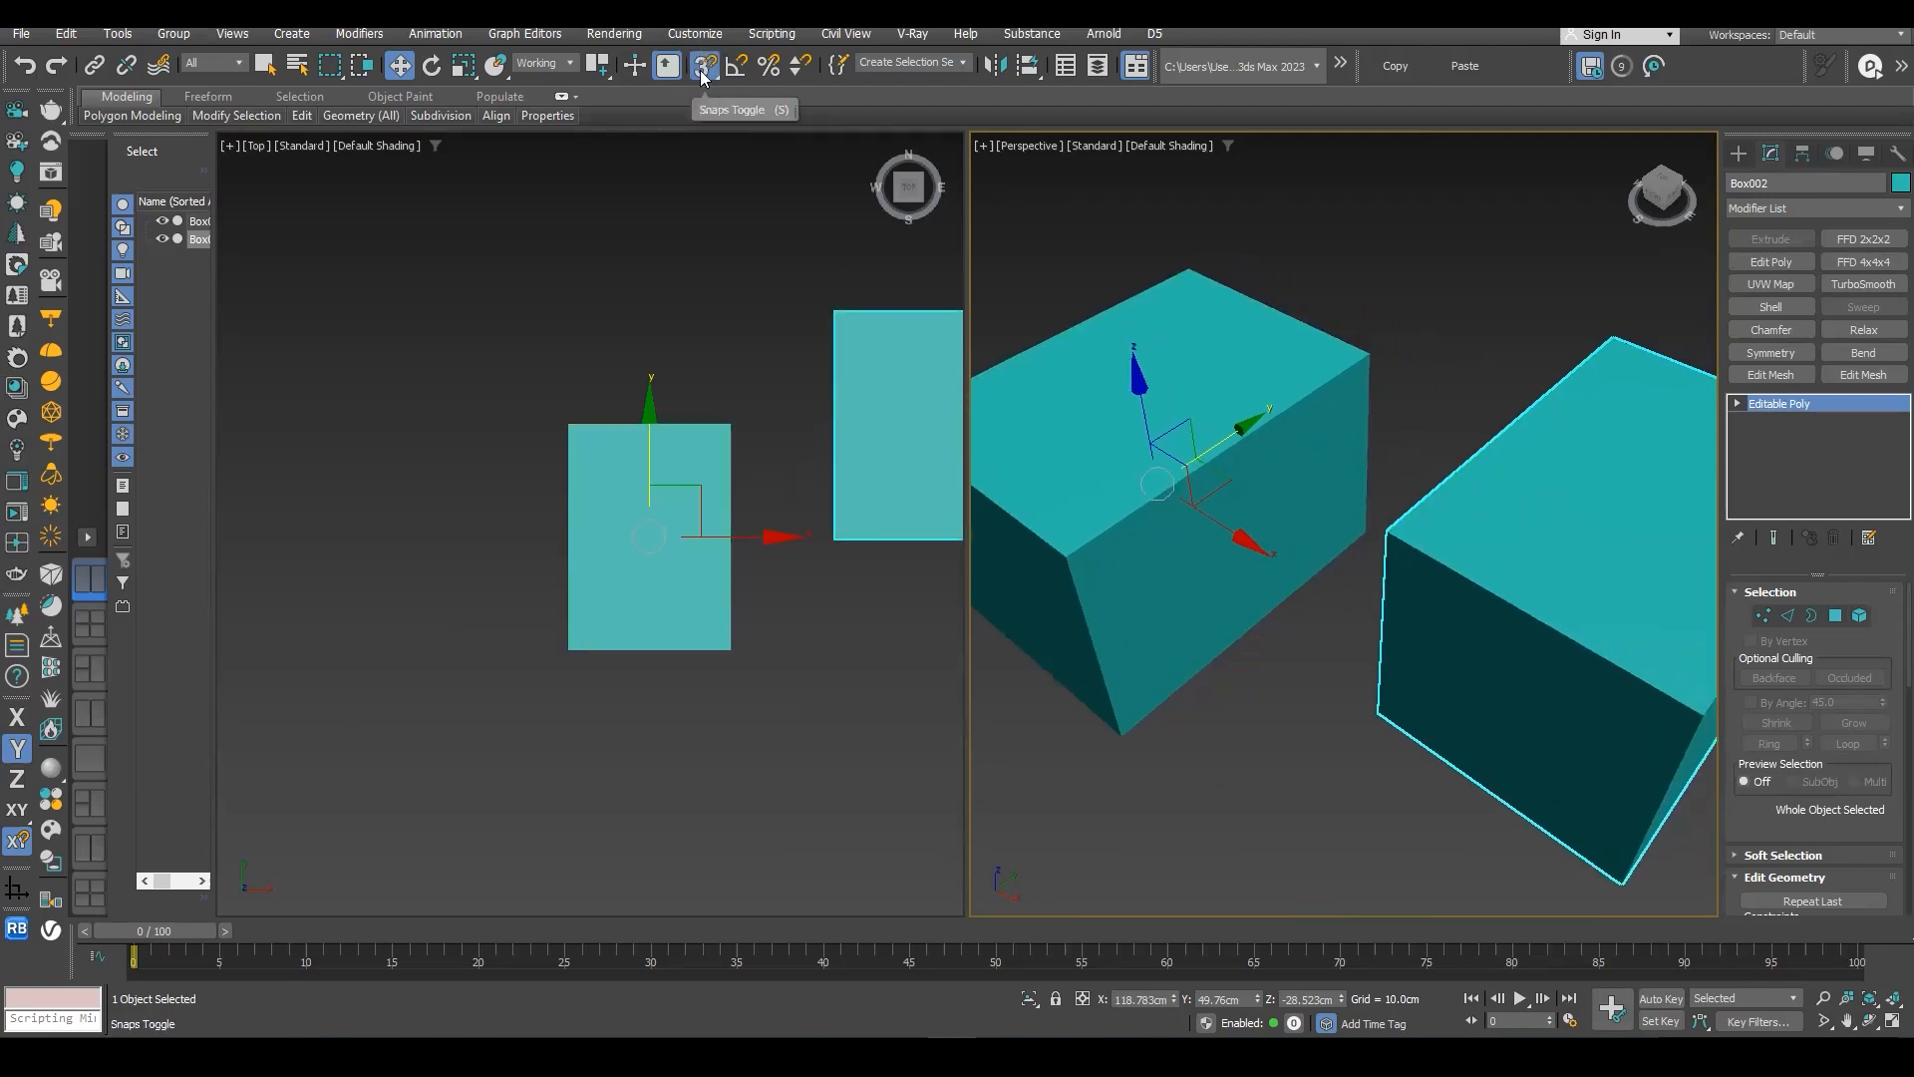
{"action": "key", "text": "s"}
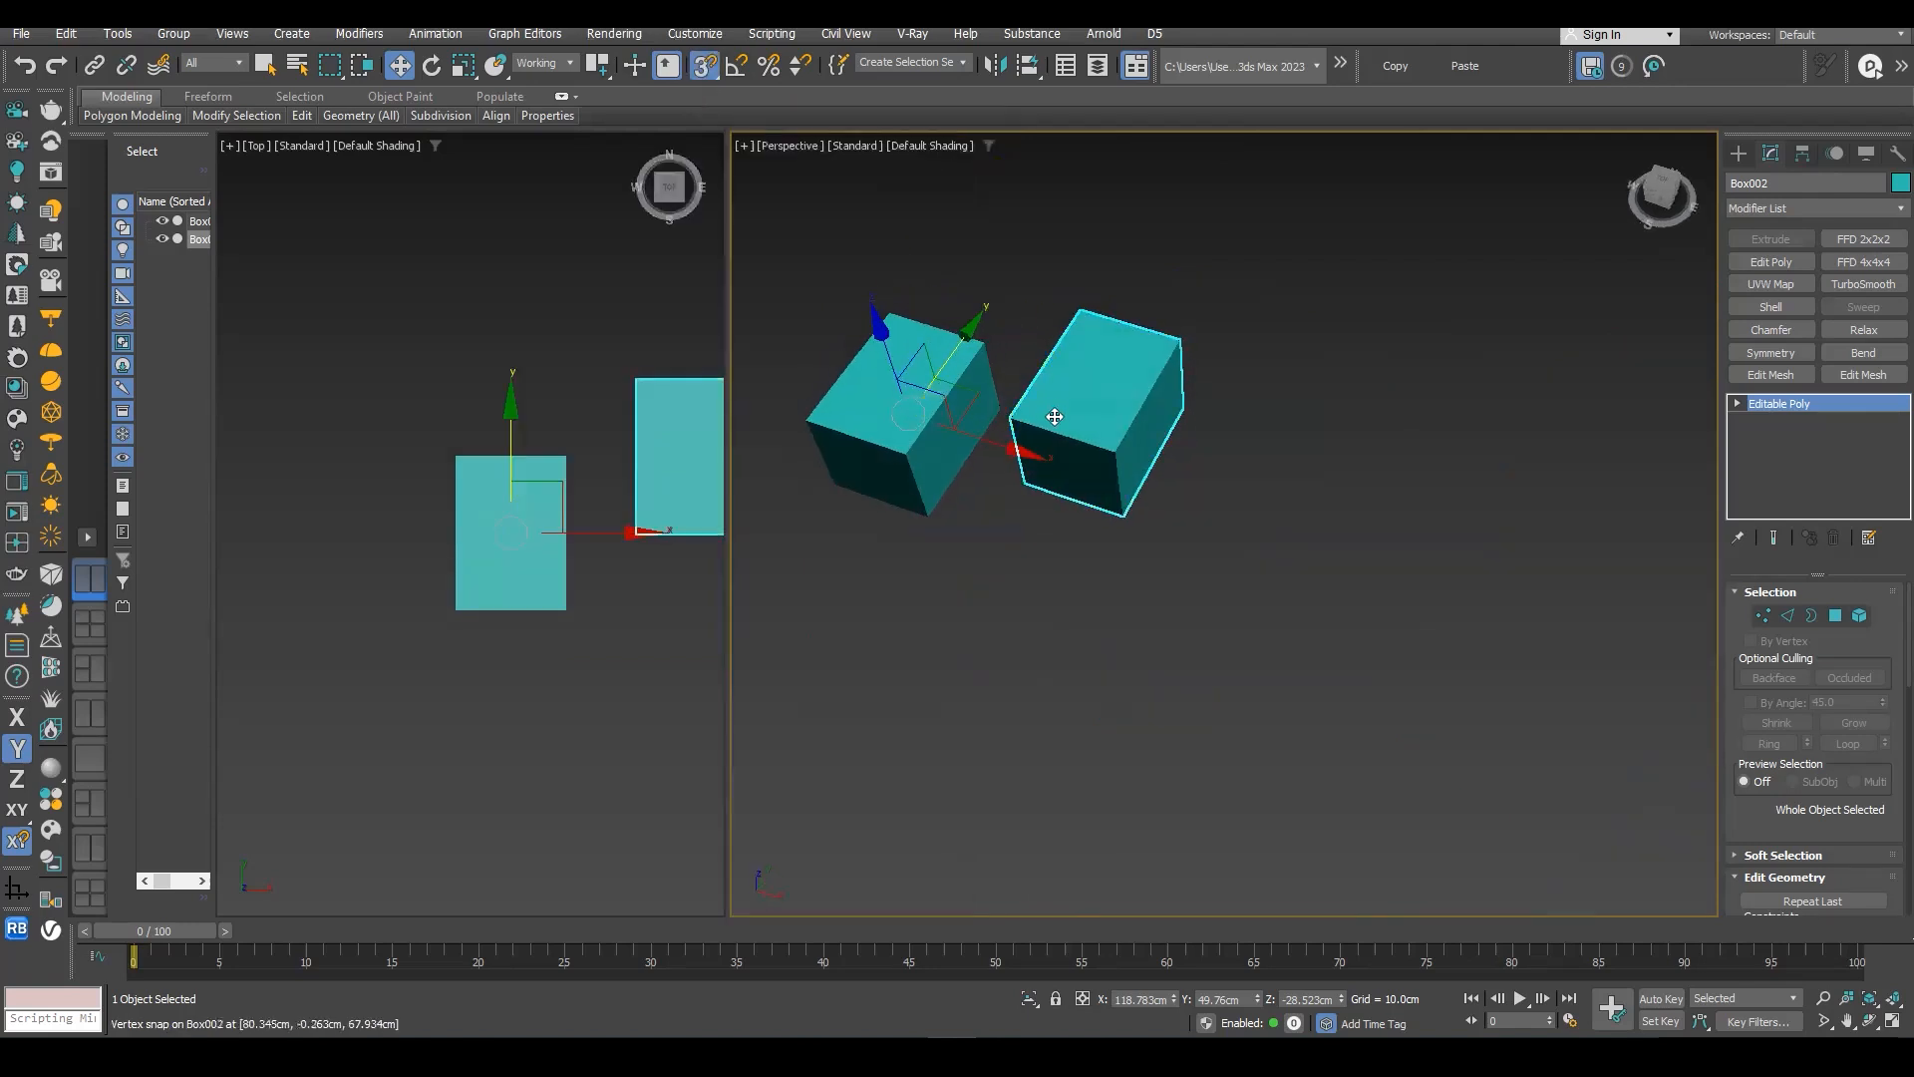
- Move the copied box along Y with vertex snapping to line it up with the original box at Y 0.0 cm
{"action": "scroll", "coordinate": [1086, 434], "scroll_direction": "up", "scroll_amount": 3}
{"action": "left_click_drag", "start_coordinate": [1070, 432], "coordinate": [1009, 431]}
{"action": "scroll", "coordinate": [900, 481], "scroll_direction": "up", "scroll_amount": 3}
{"action": "scroll", "coordinate": [1116, 416], "scroll_direction": "down", "scroll_amount": 4}
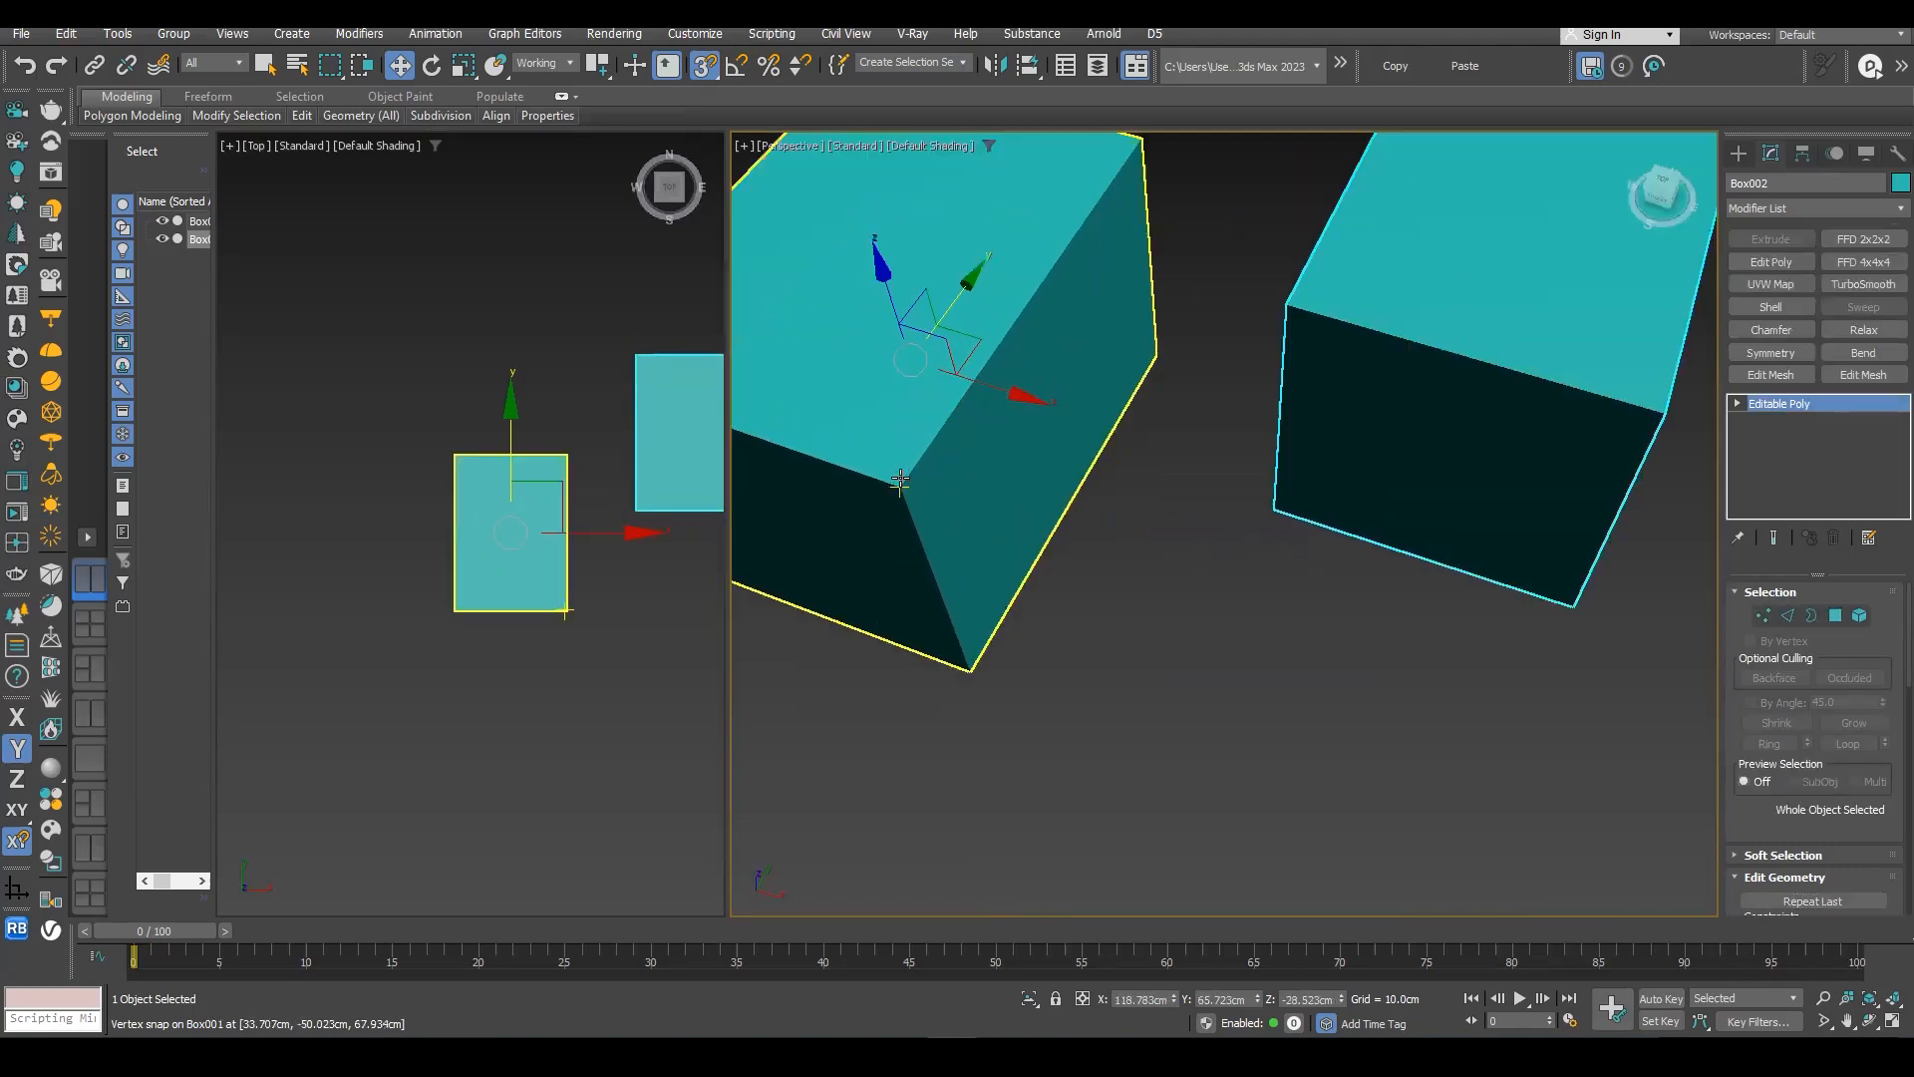
{"action": "left_click_drag", "start_coordinate": [1181, 377], "coordinate": [1035, 446]}
{"action": "middle_click_drag", "start_coordinate": [1007, 462], "coordinate": [1016, 491]}
{"action": "scroll", "coordinate": [1087, 443], "scroll_direction": "down", "scroll_amount": 2}
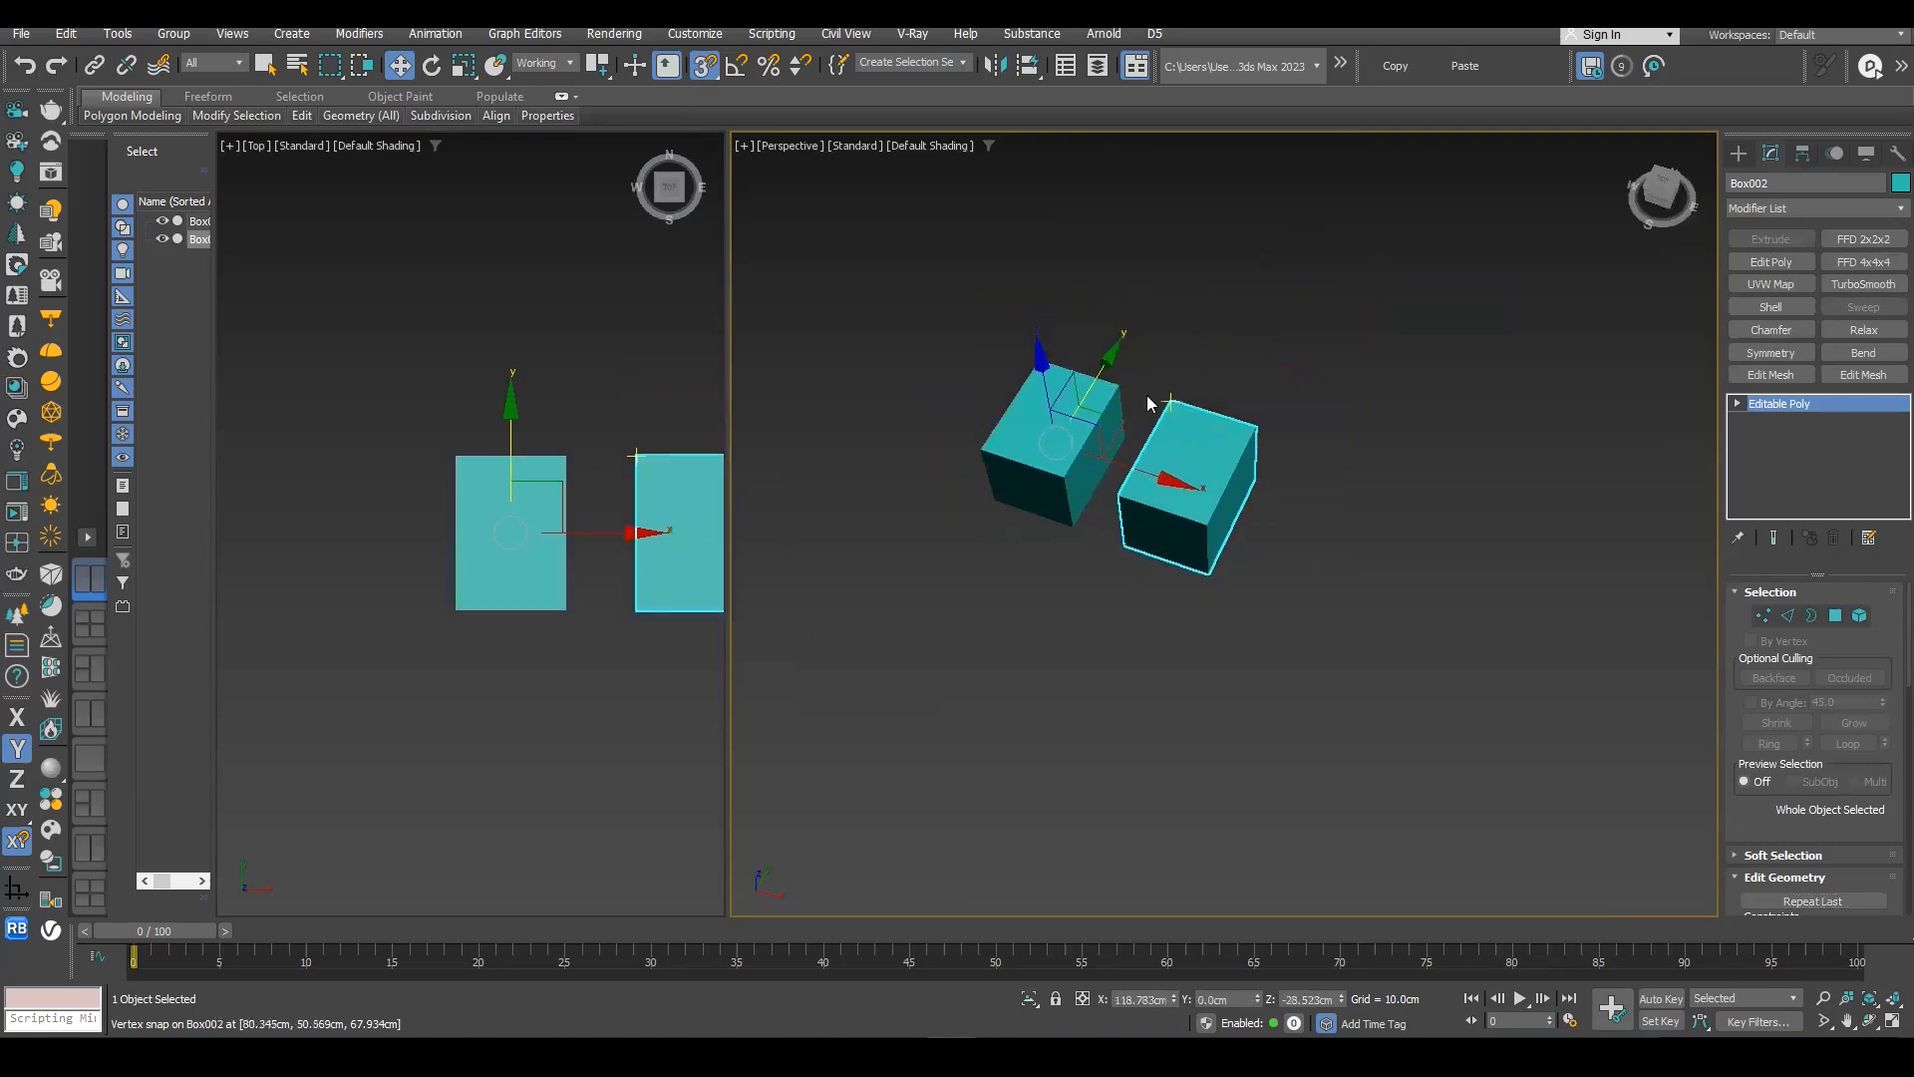
- With snapping on, move the copied box along X to about 94.5 cm and raise it along Z to about -22.8 cm
{"action": "scroll", "coordinate": [1166, 464], "scroll_direction": "up", "scroll_amount": 6}
{"action": "scroll", "coordinate": [1202, 534], "scroll_direction": "down", "scroll_amount": 3}
{"action": "left_click_drag", "start_coordinate": [1237, 578], "coordinate": [1081, 540]}
{"action": "middle_click_drag", "start_coordinate": [1267, 530], "coordinate": [1276, 494]}
{"action": "scroll", "coordinate": [1226, 494], "scroll_direction": "up", "scroll_amount": 2}
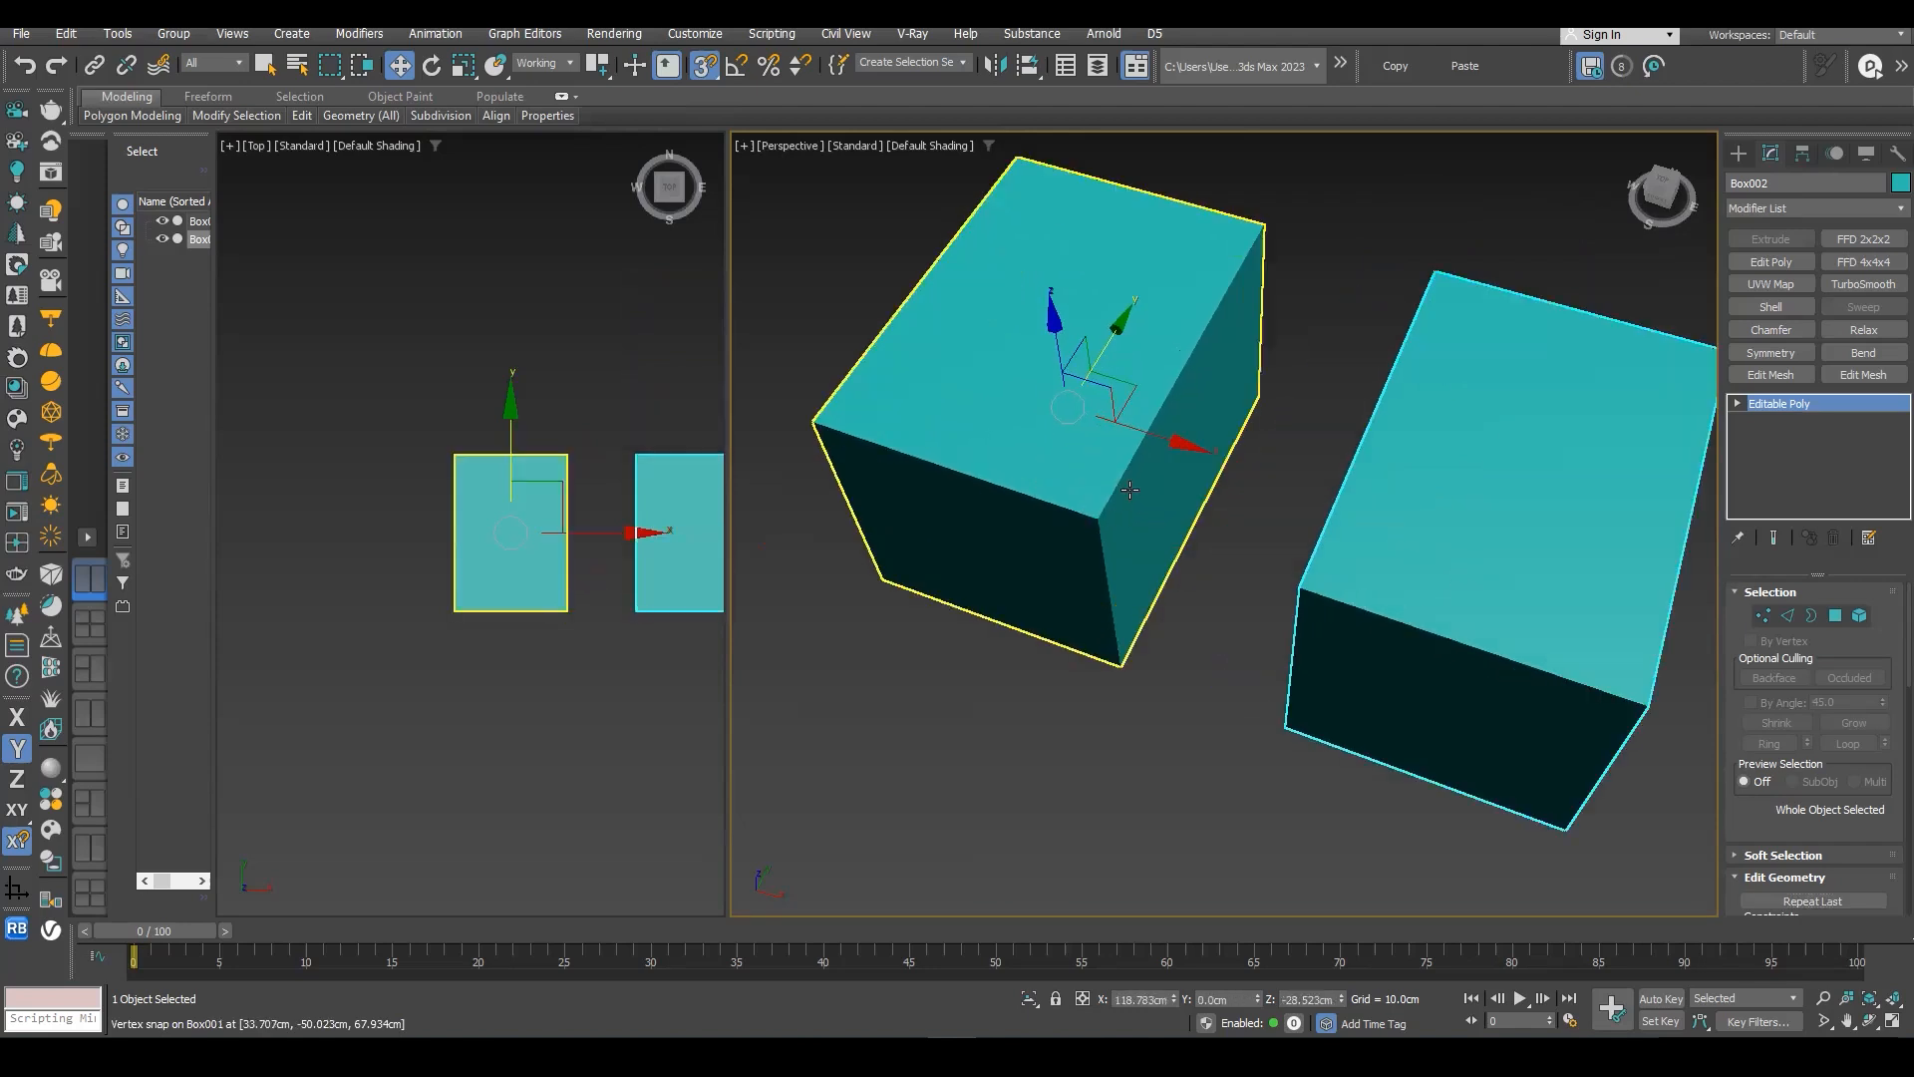
{"action": "scroll", "coordinate": [1226, 508], "scroll_direction": "up", "scroll_amount": 2}
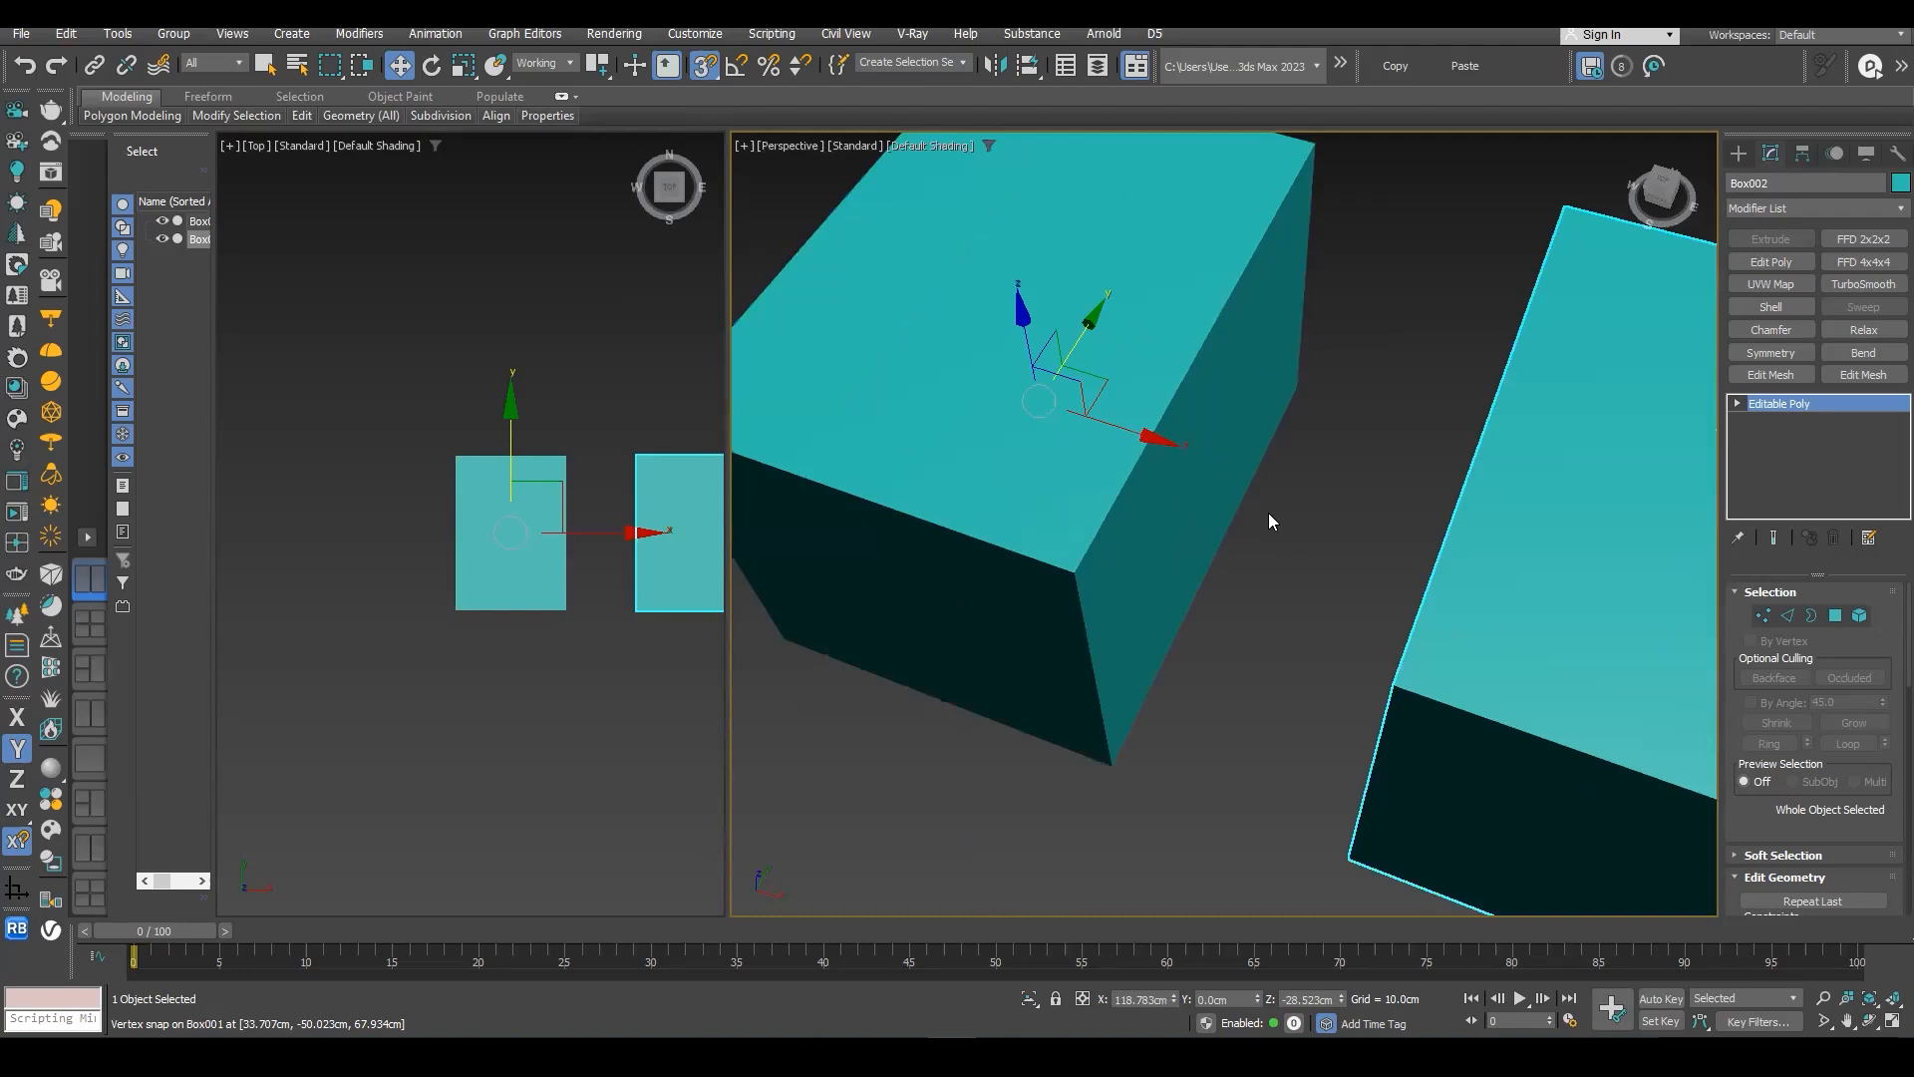
{"action": "scroll", "coordinate": [1246, 493], "scroll_direction": "down", "scroll_amount": 4}
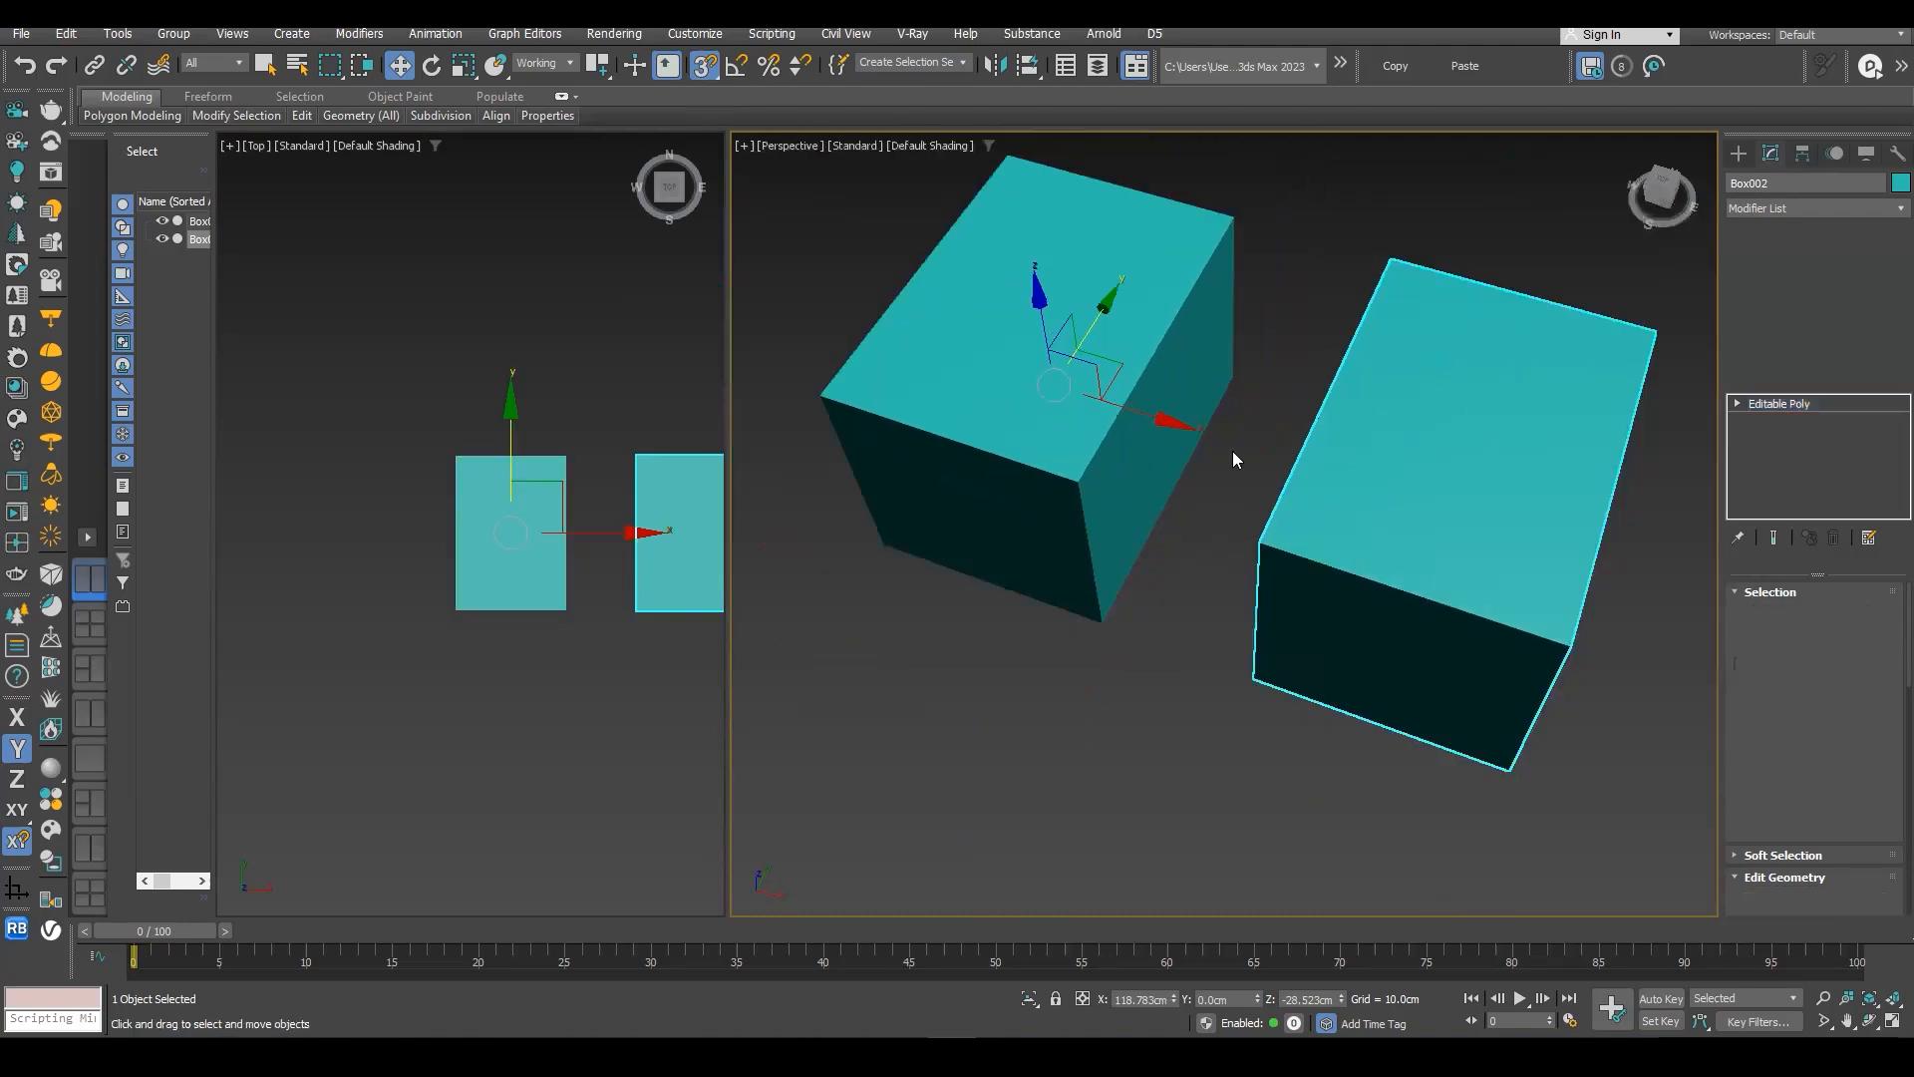
{"action": "left_click_drag", "start_coordinate": [1170, 421], "coordinate": [1097, 481]}
{"action": "left_click_drag", "start_coordinate": [1546, 614], "coordinate": [1081, 474]}
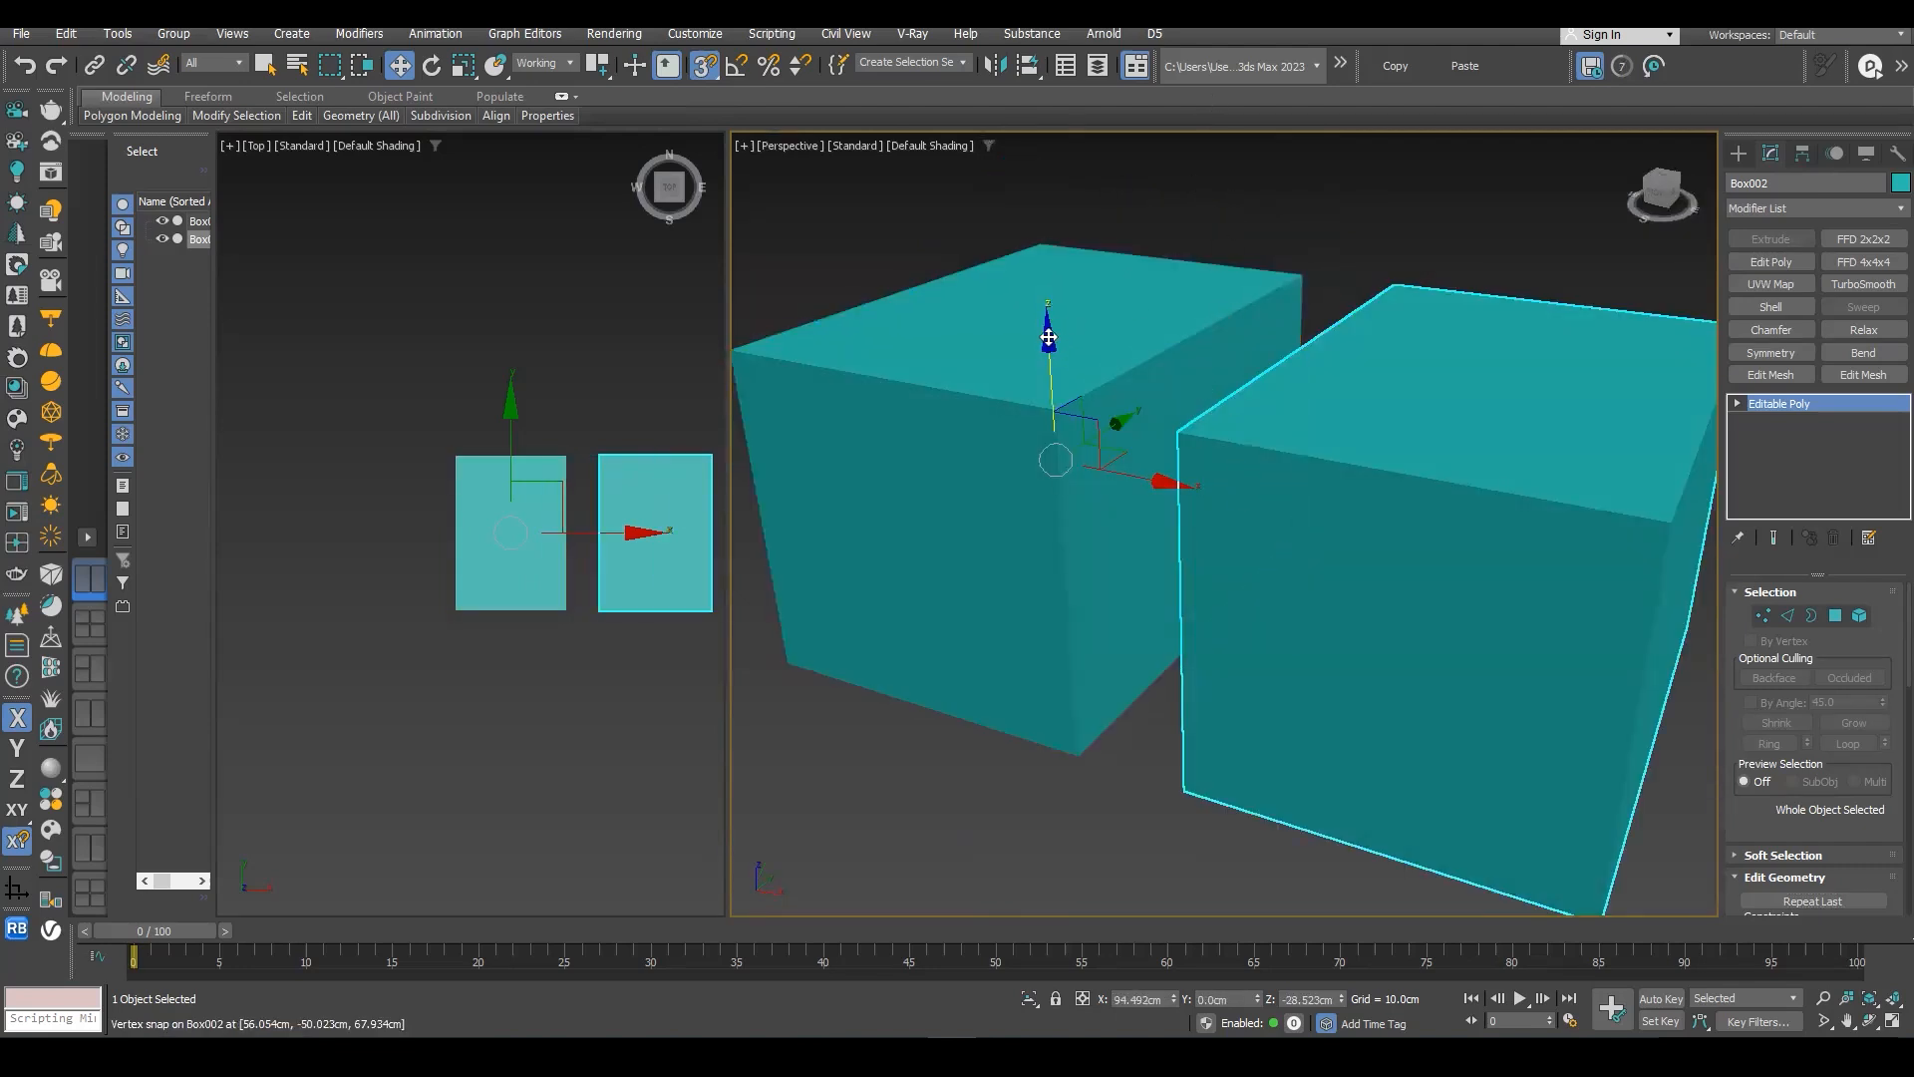
{"action": "left_click", "coordinate": [1046, 317]}
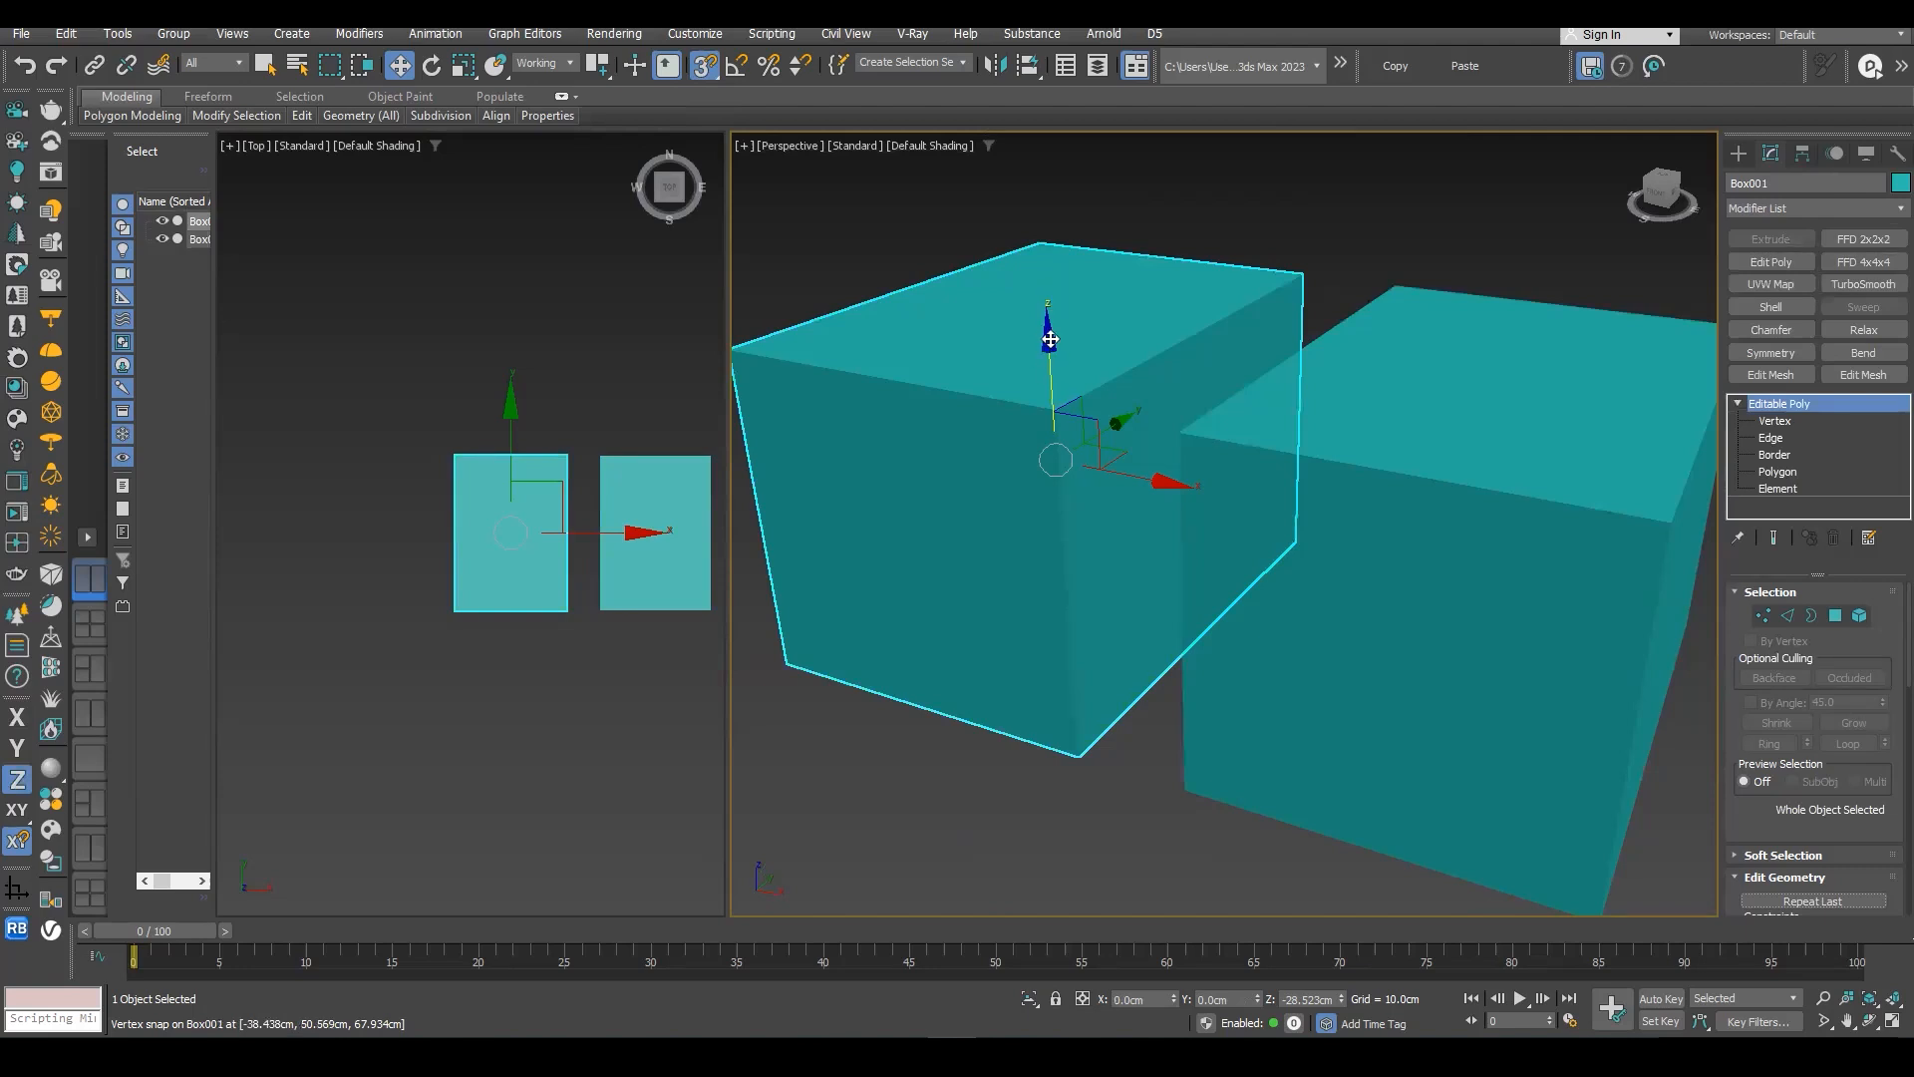
{"action": "left_click_drag", "start_coordinate": [1183, 432], "coordinate": [1237, 255]}
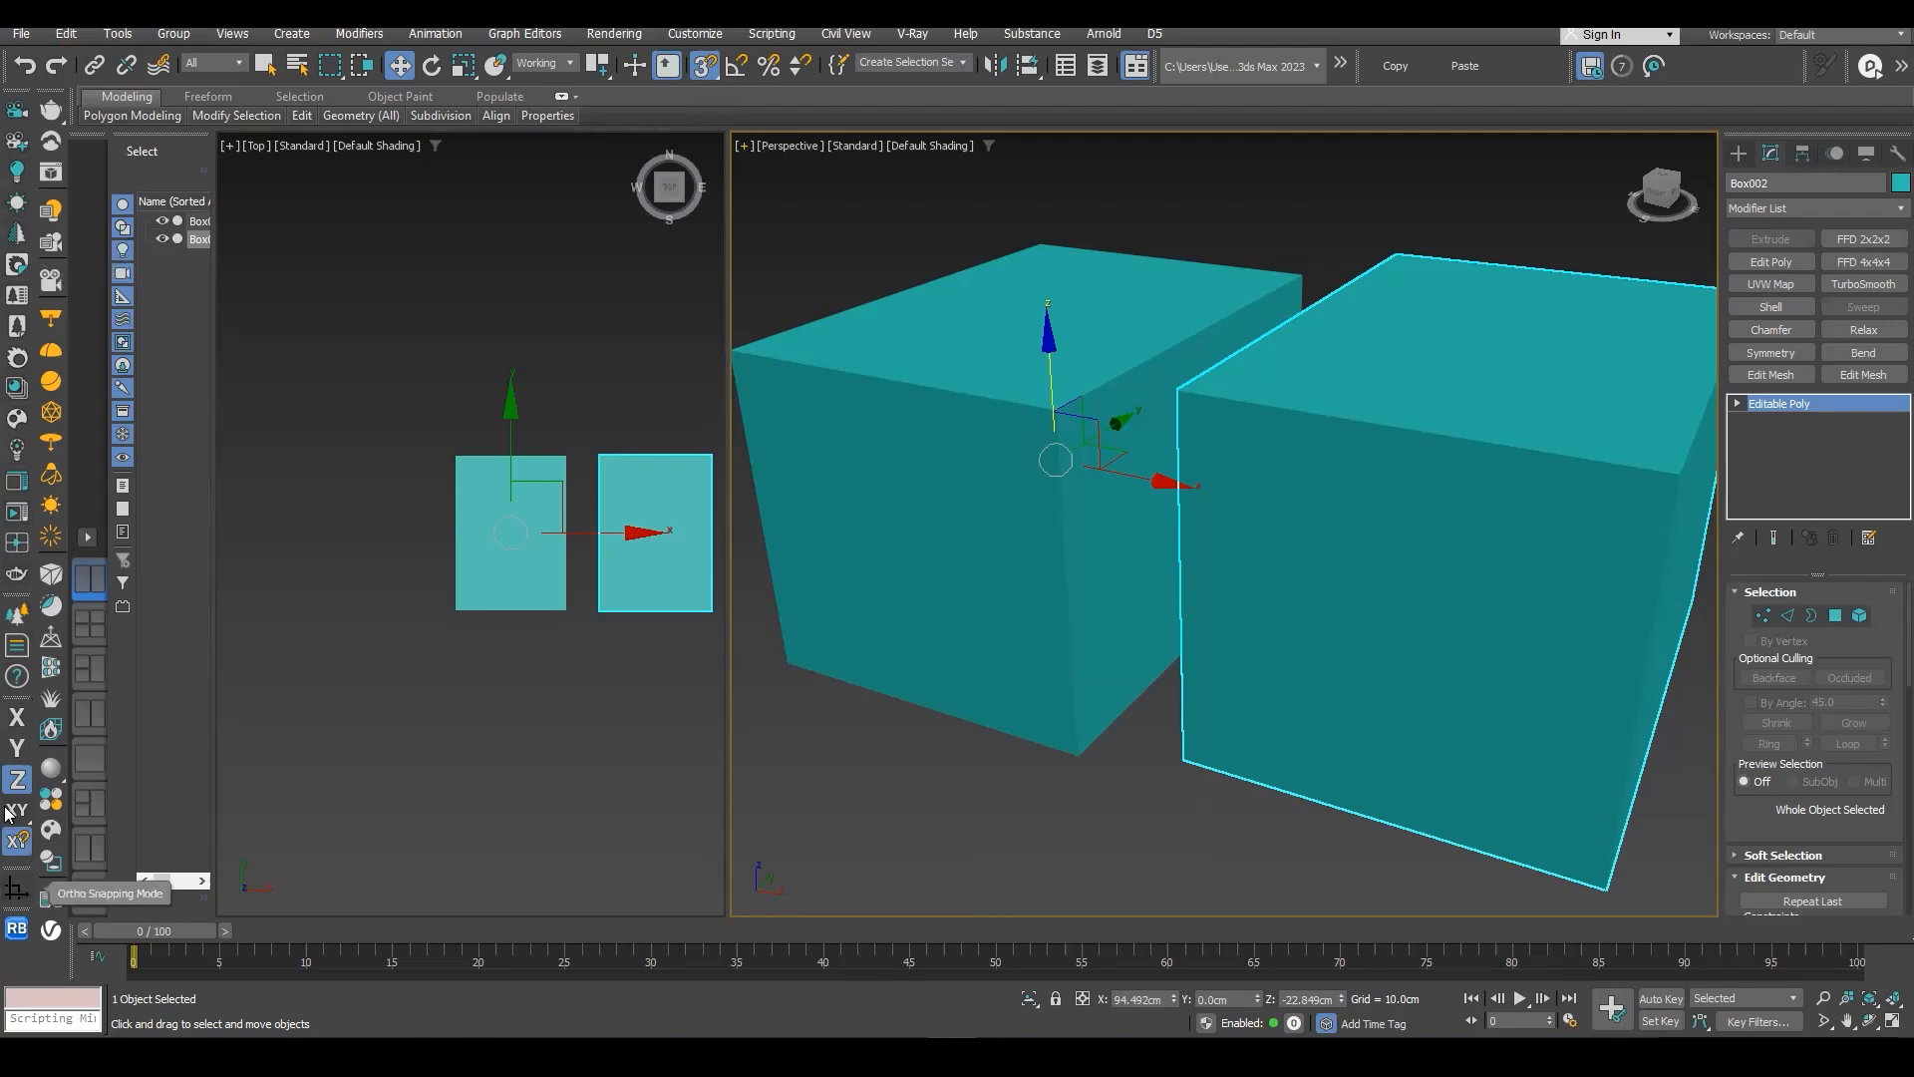
- Float the axis constraint controls over the Perspective viewport and switch the transform constraint through X, Y and Z
{"action": "left_click_drag", "start_coordinate": [10, 701], "coordinate": [389, 309]}
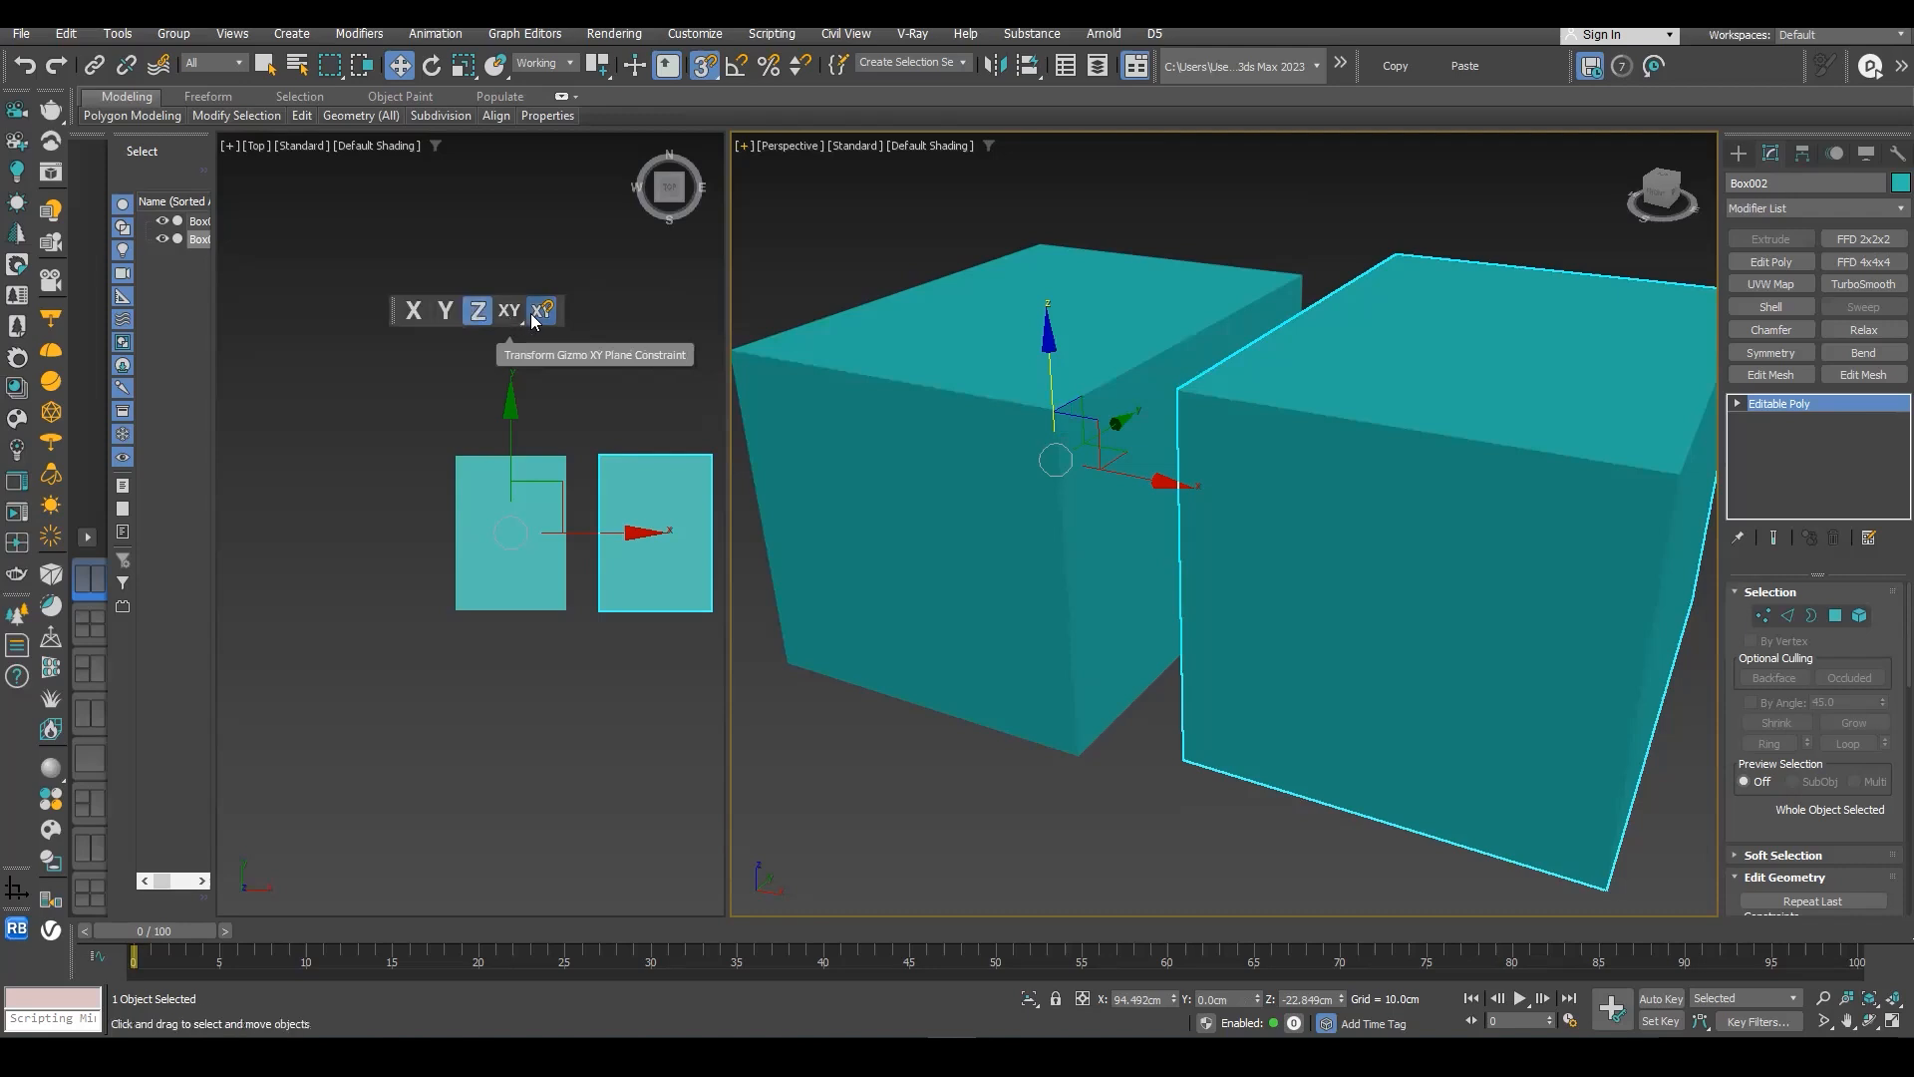
{"action": "left_click_drag", "start_coordinate": [399, 319], "coordinate": [926, 209]}
{"action": "left_click", "coordinate": [942, 199]}
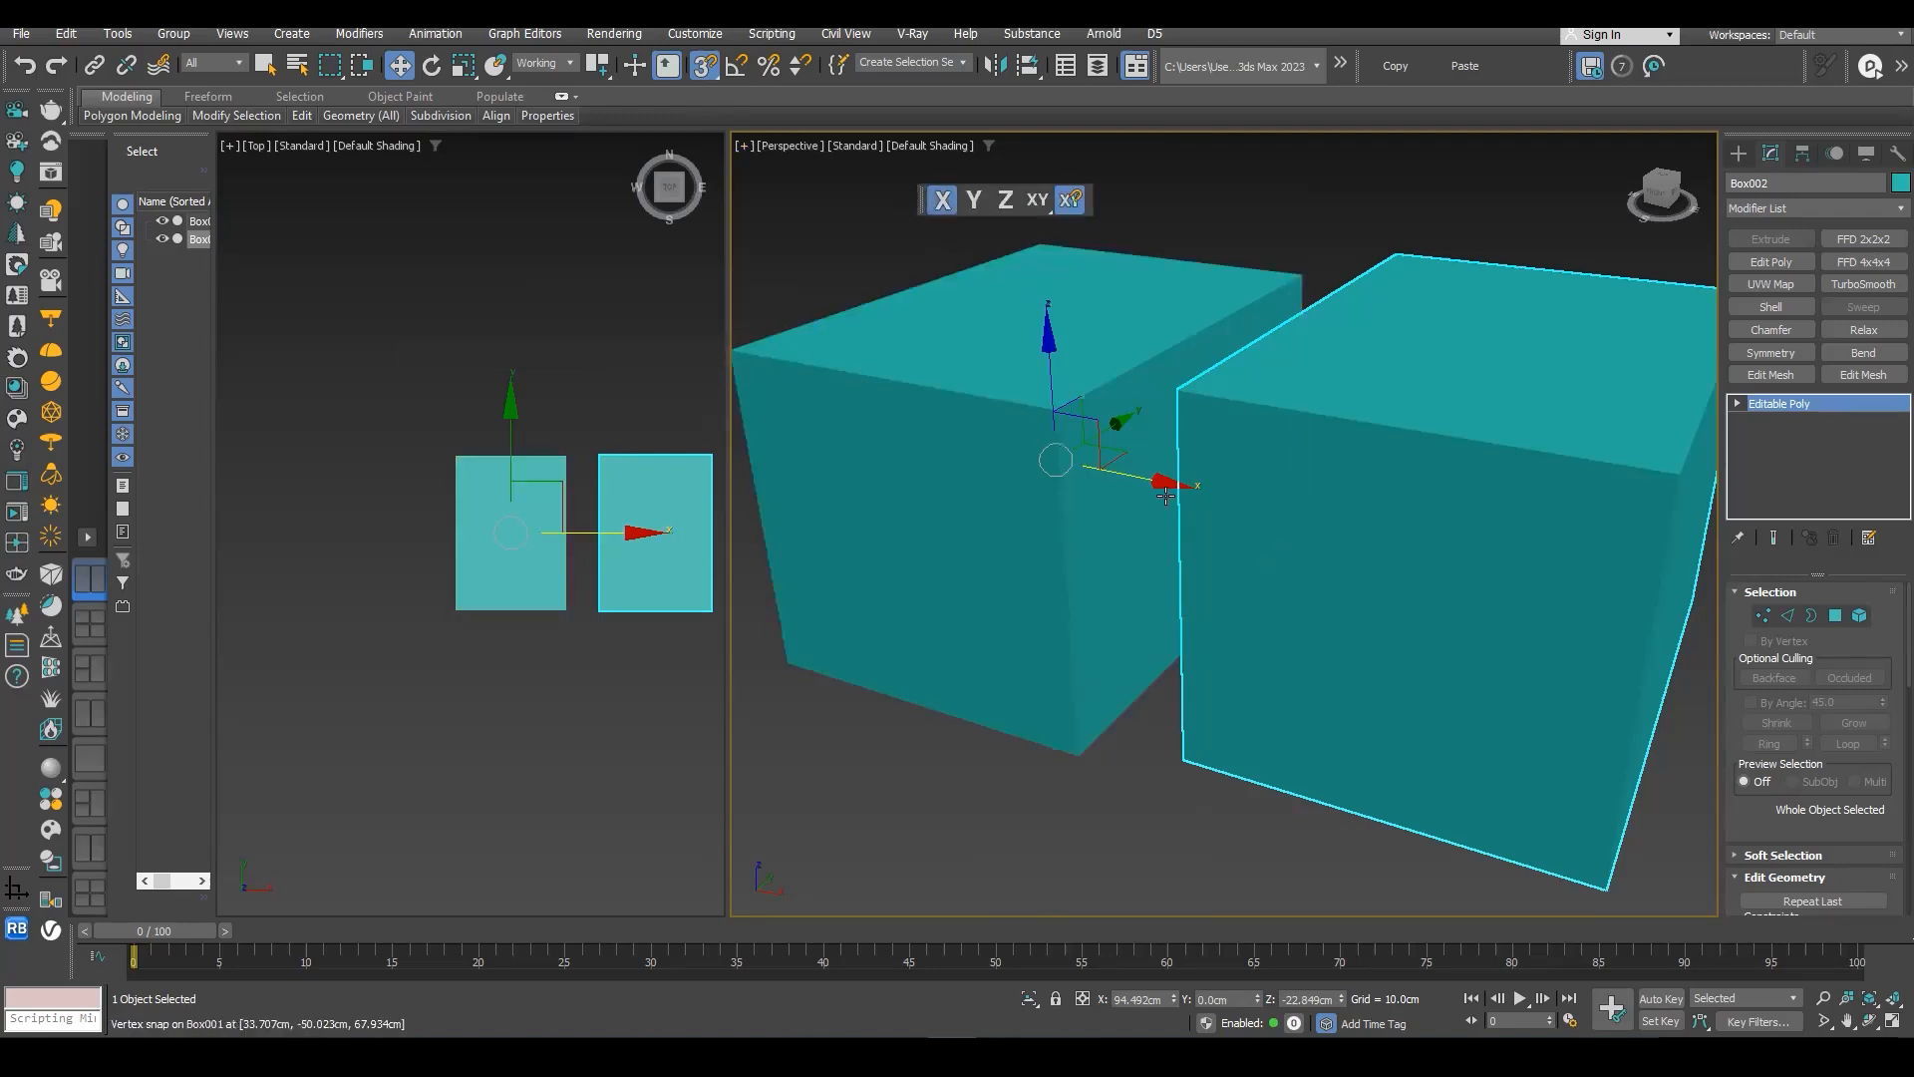
{"action": "left_click", "coordinate": [976, 203]}
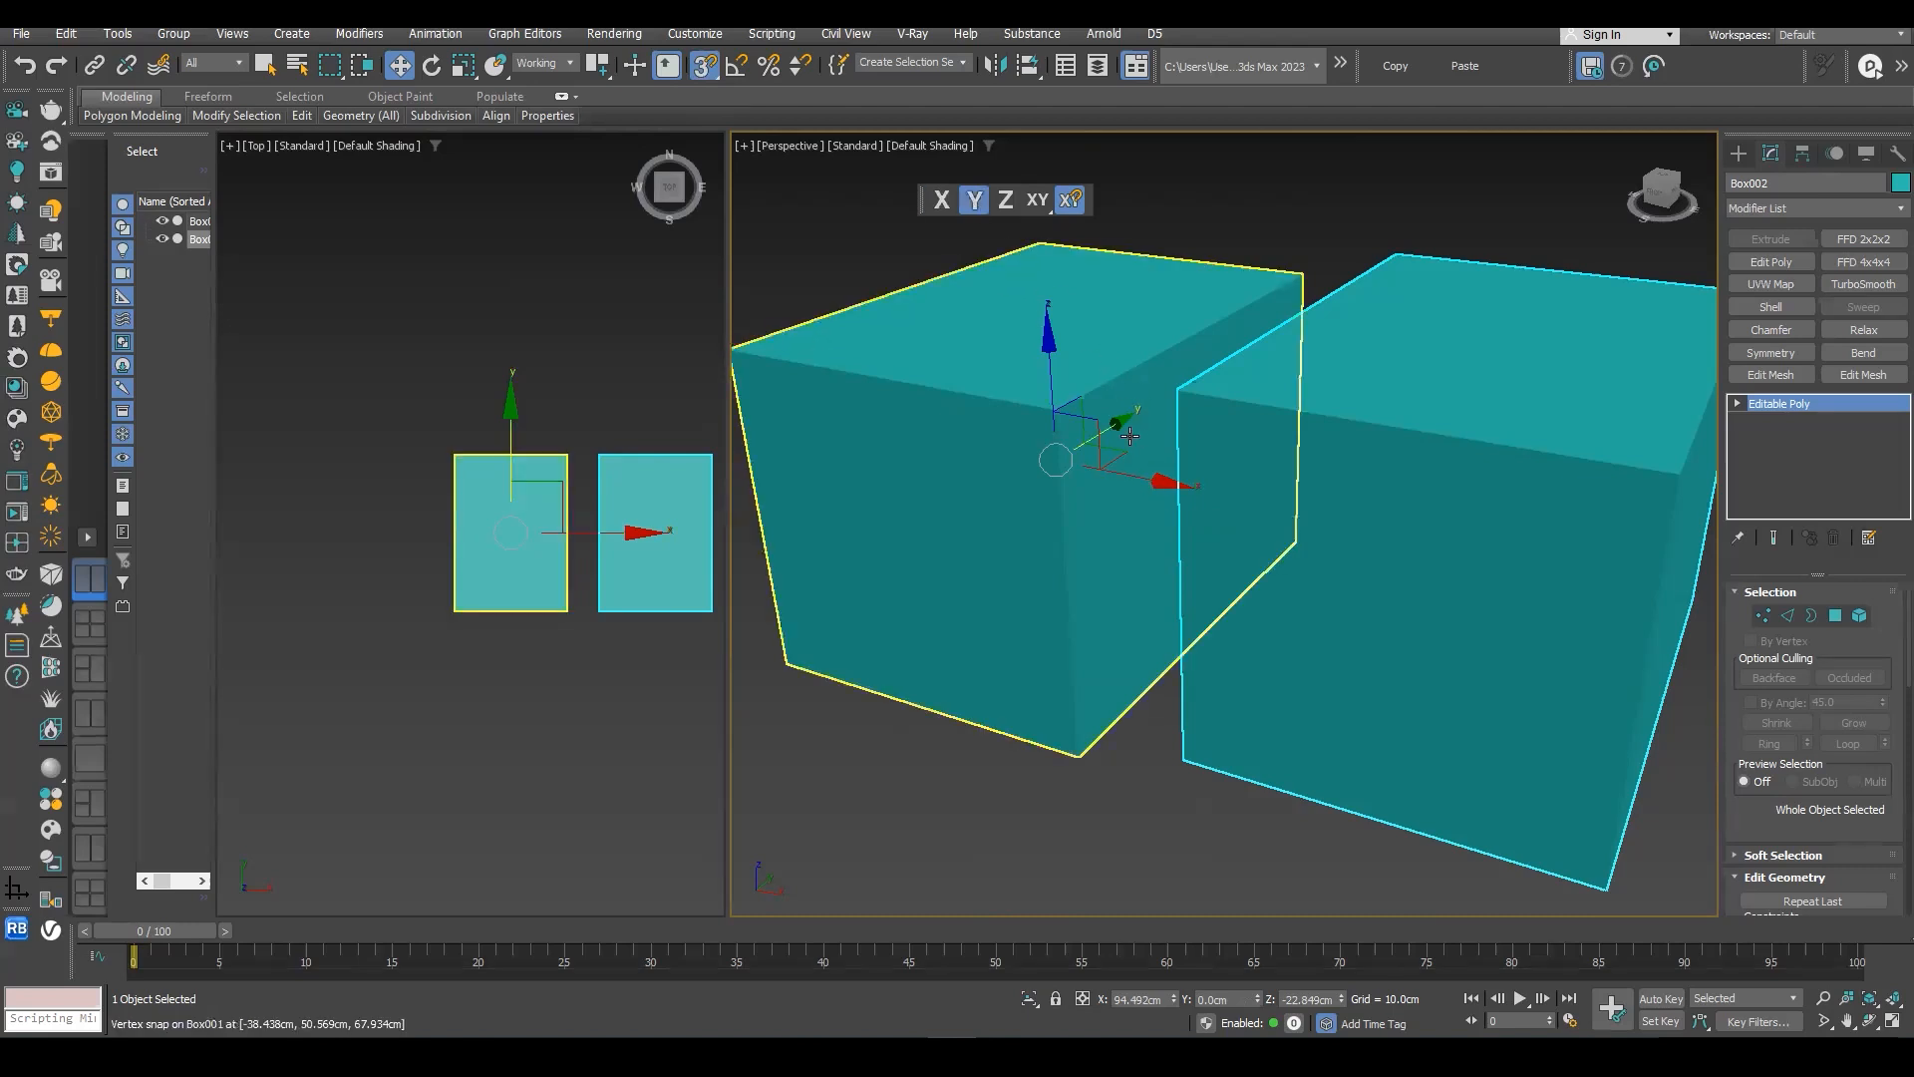
{"action": "left_click", "coordinate": [1005, 206]}
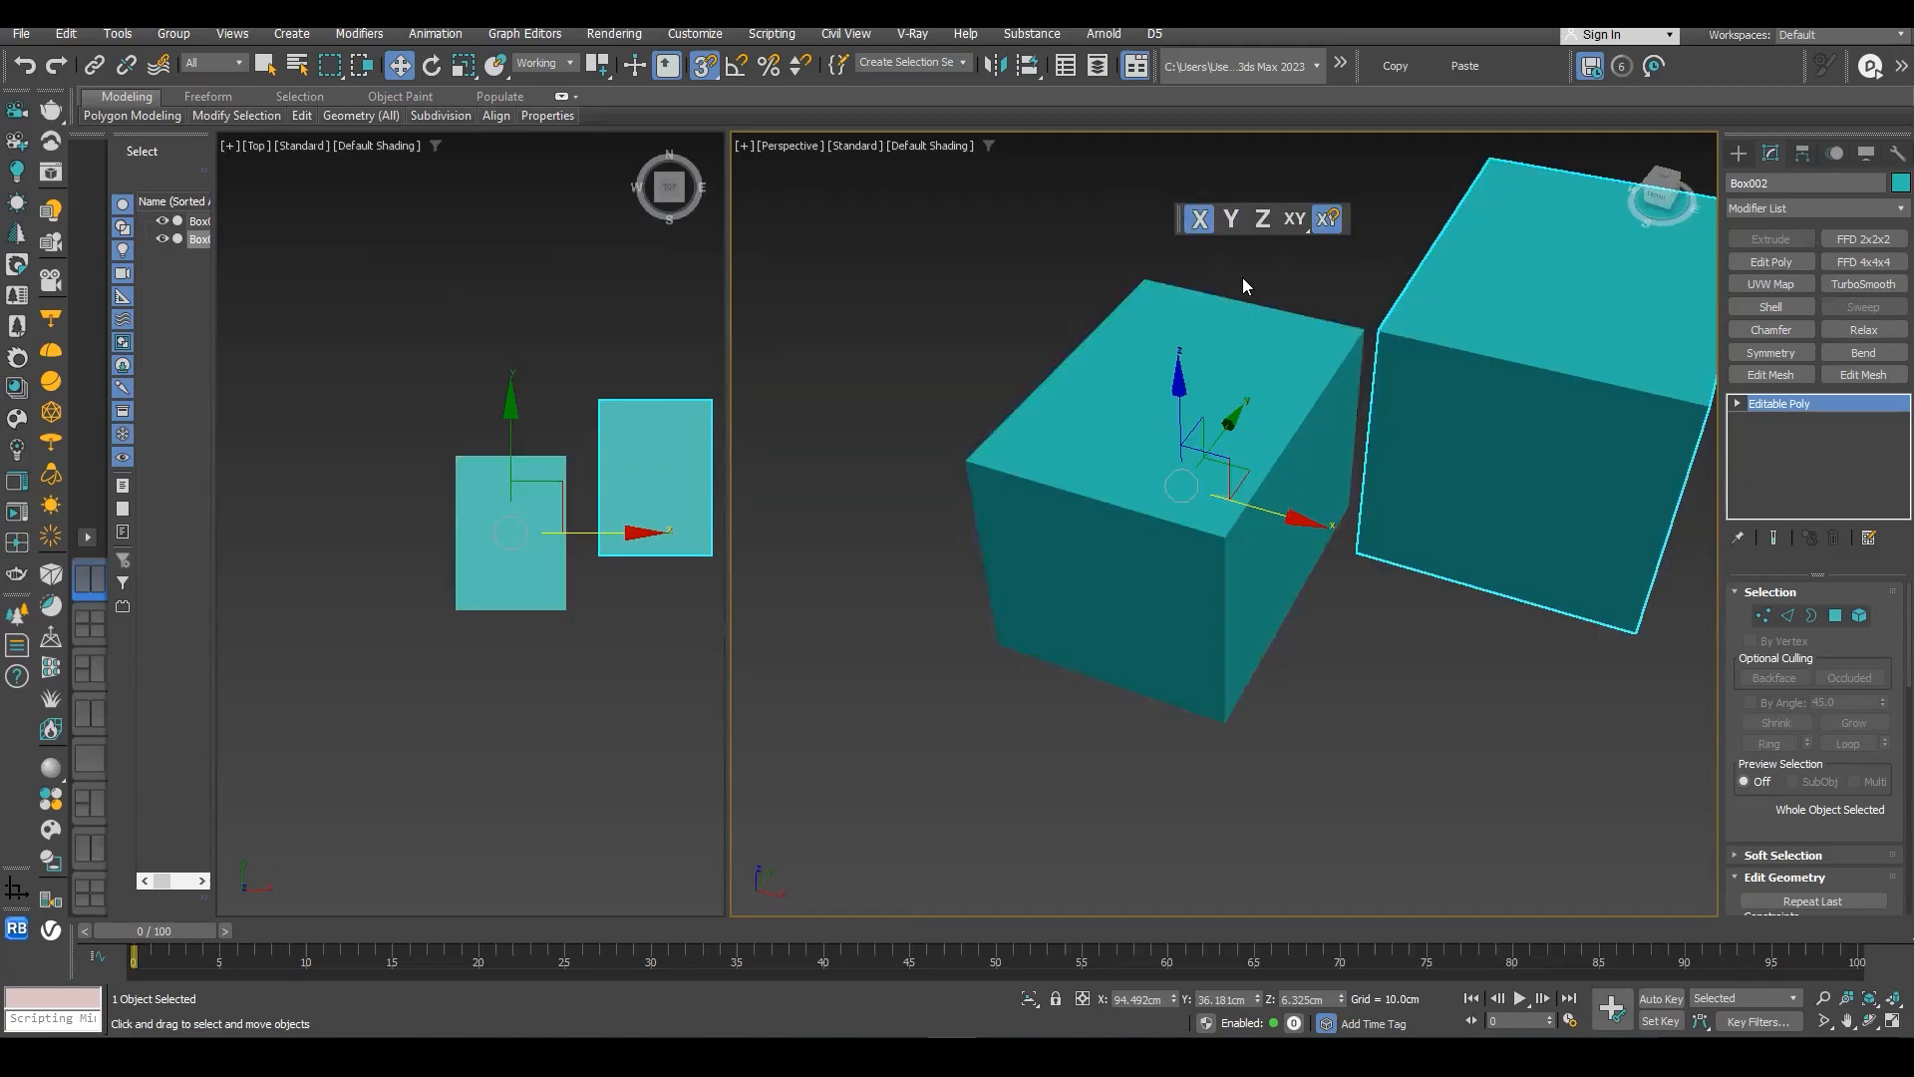
- Switch the transform constraint between the single axes Y, Z and X, and select the original box
{"action": "left_click", "coordinate": [1232, 219]}
{"action": "left_click", "coordinate": [1264, 223]}
{"action": "key", "text": "F5"}
{"action": "left_click", "coordinate": [1232, 419]}
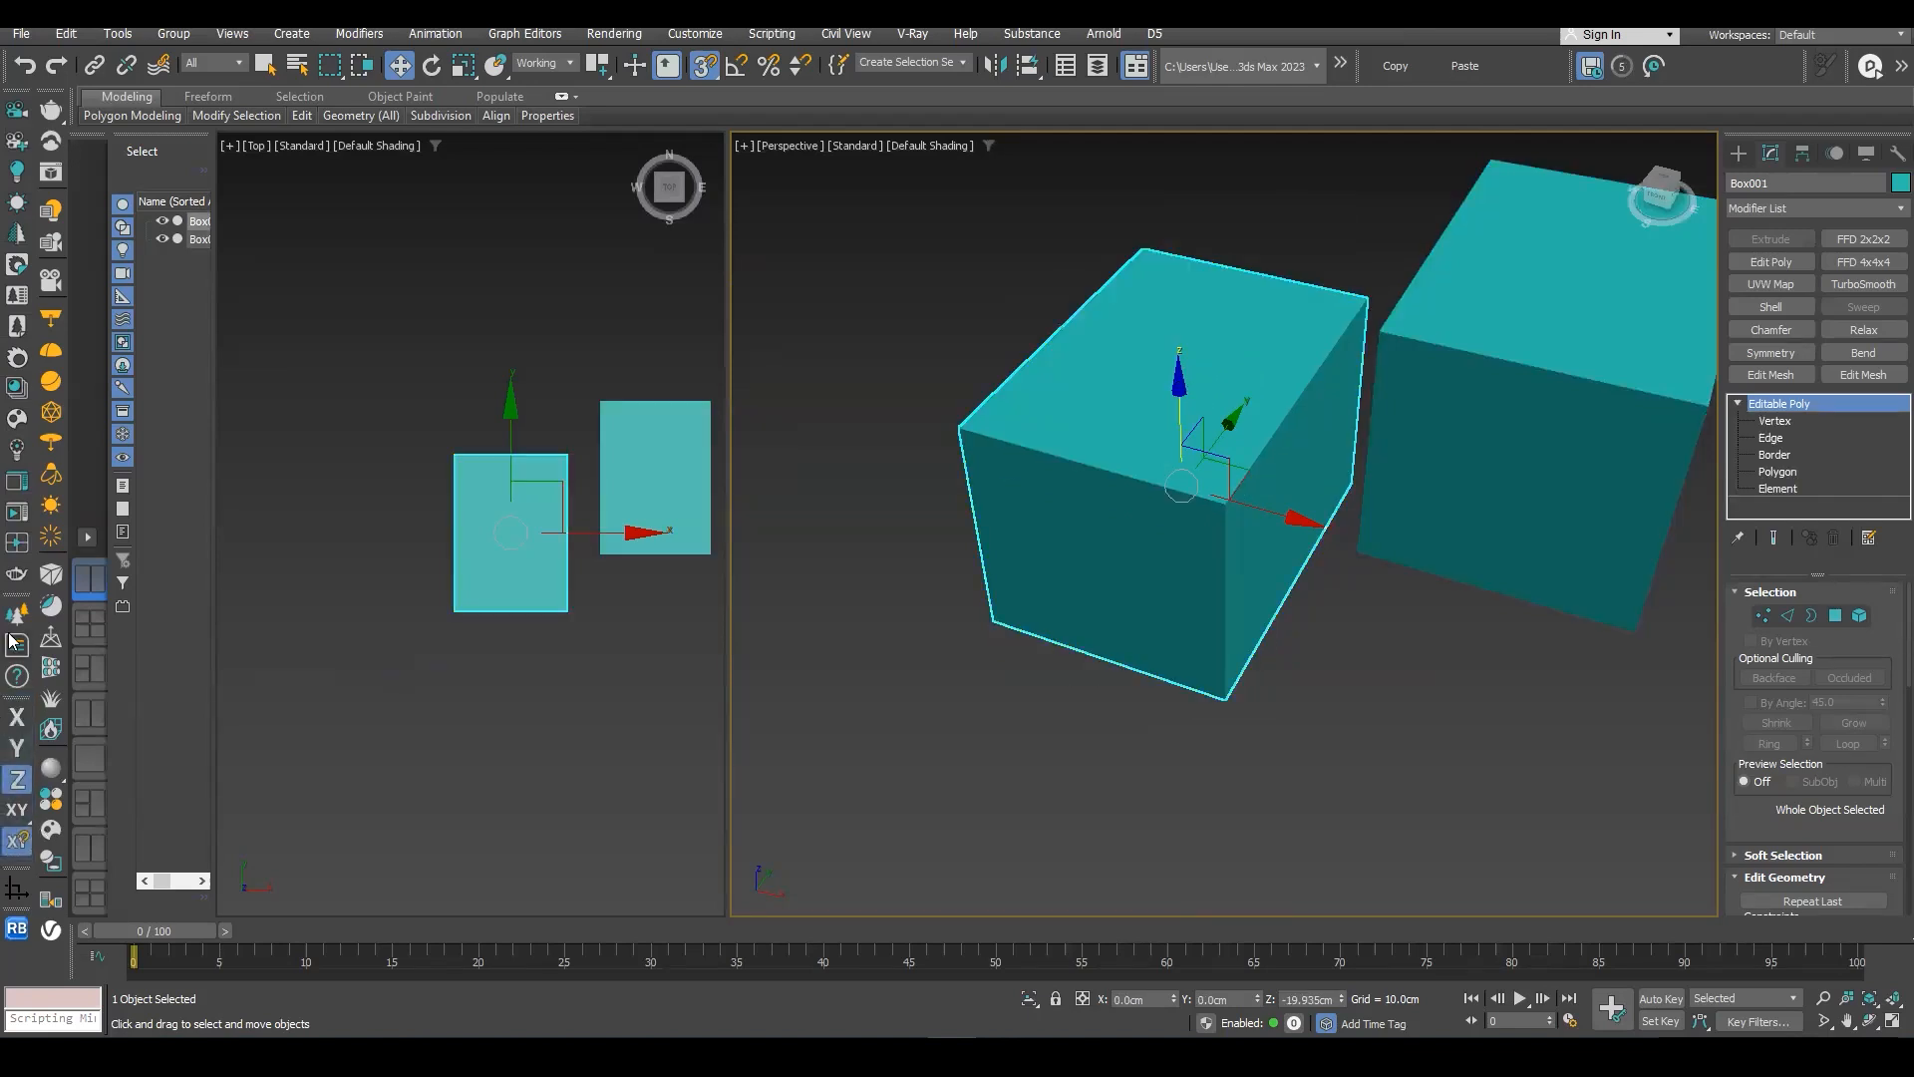
- Hide the docked Axis Constraints toolbar and show it again
{"action": "right_click", "coordinate": [7, 378]}
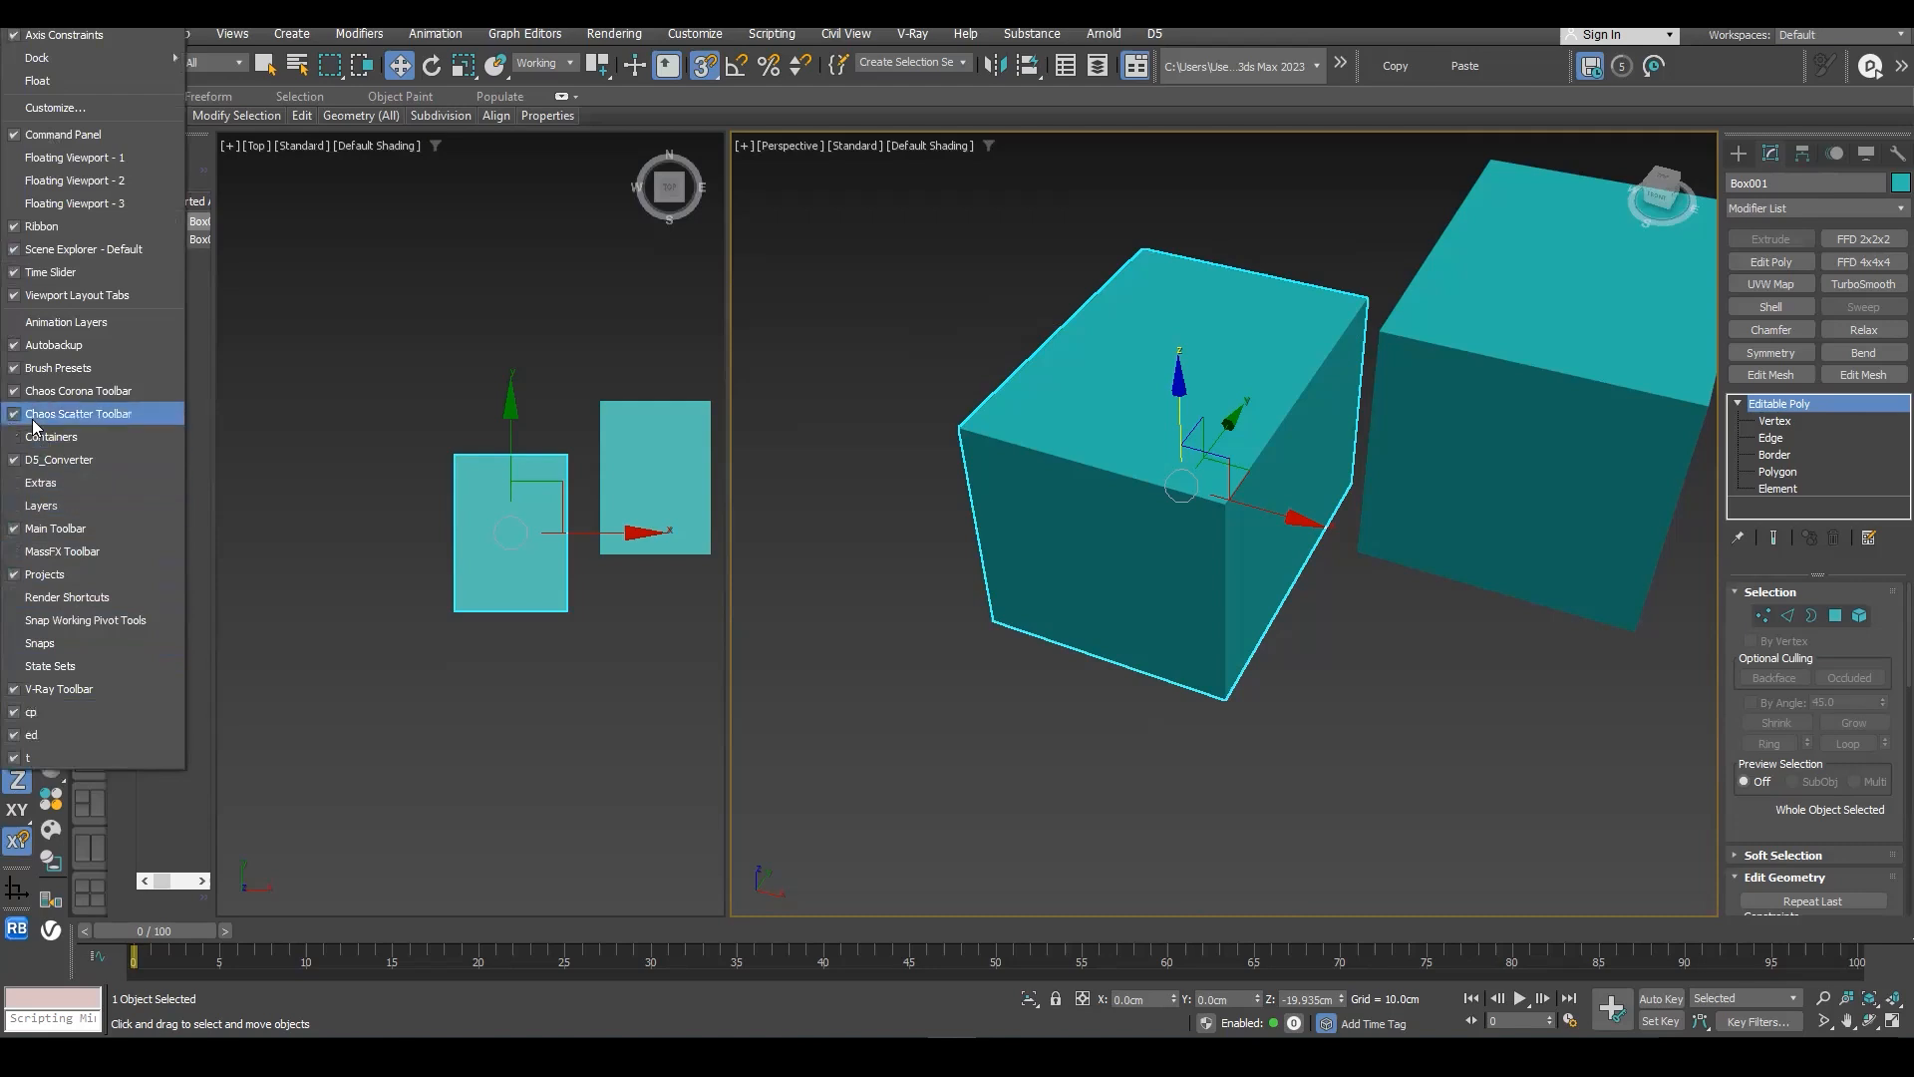
{"action": "left_click", "coordinate": [15, 40]}
{"action": "right_click", "coordinate": [5, 827]}
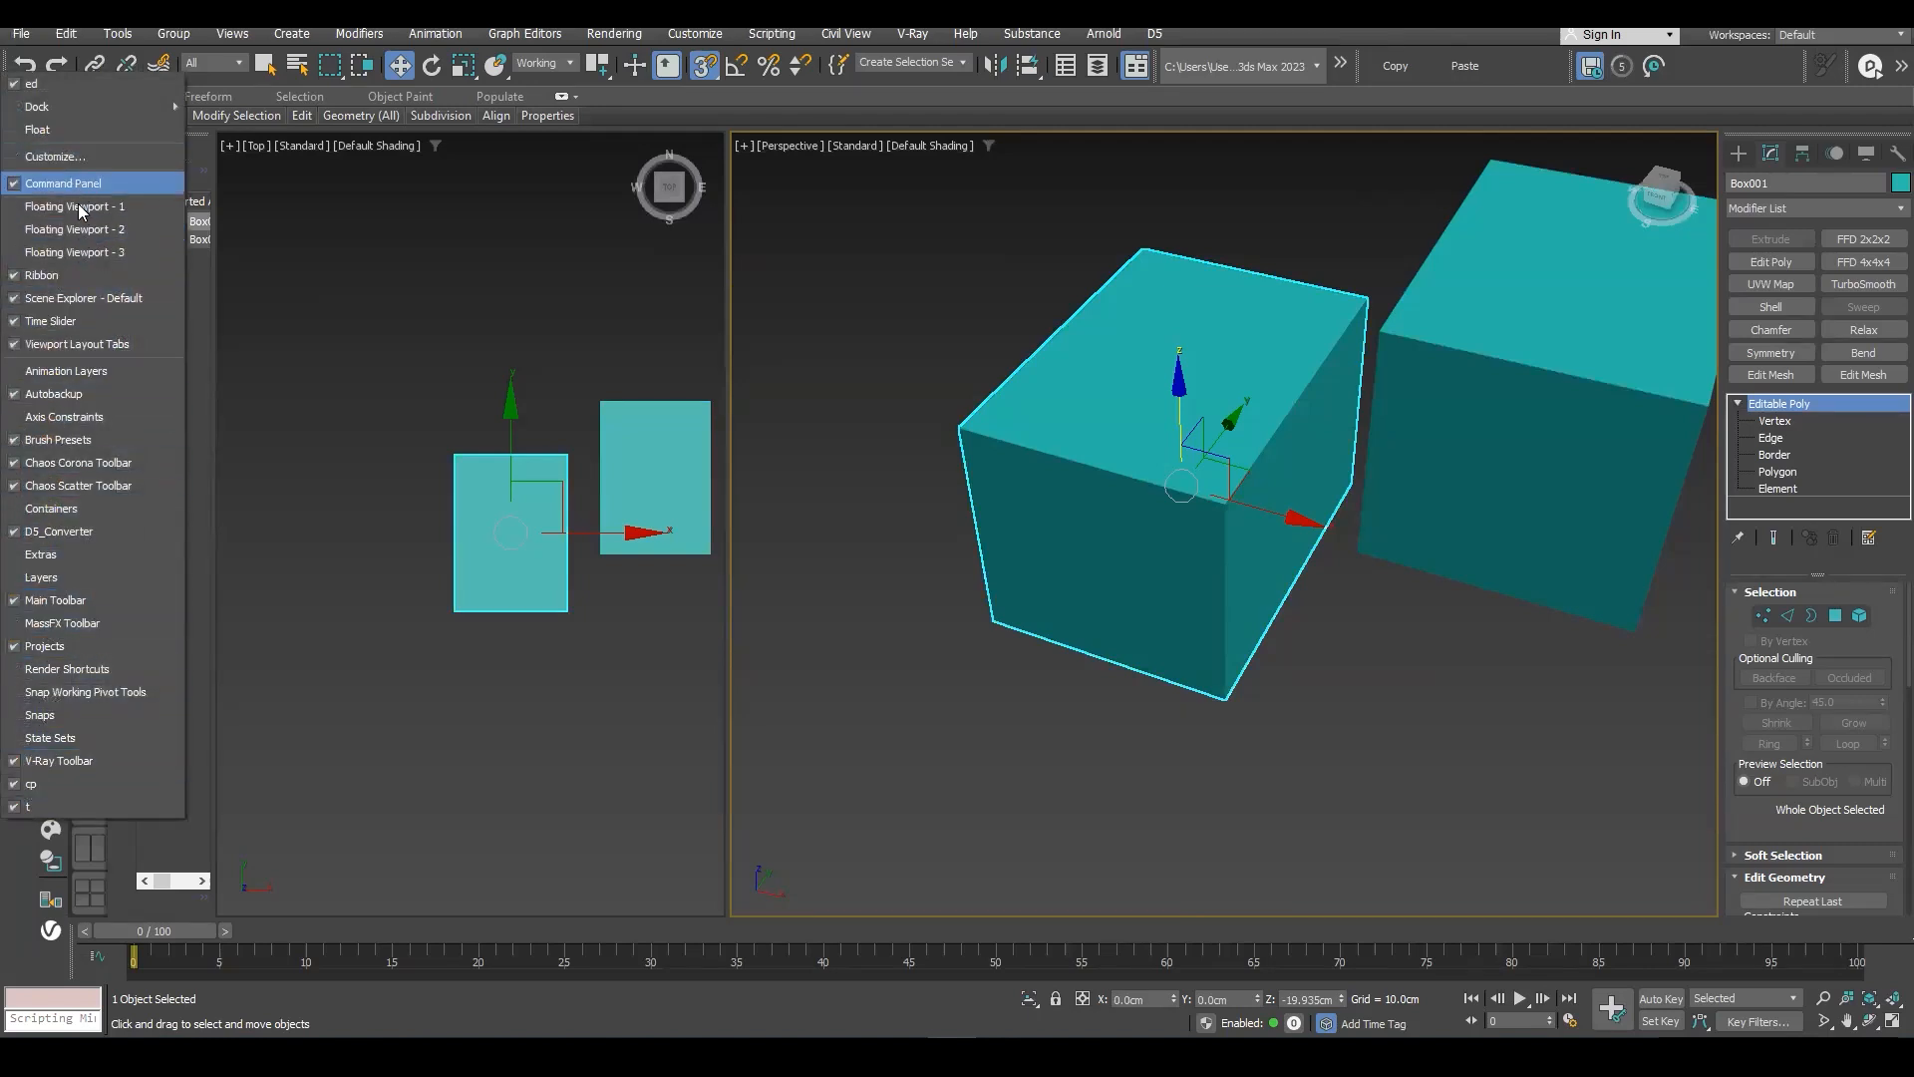
{"action": "left_click", "coordinate": [13, 421]}
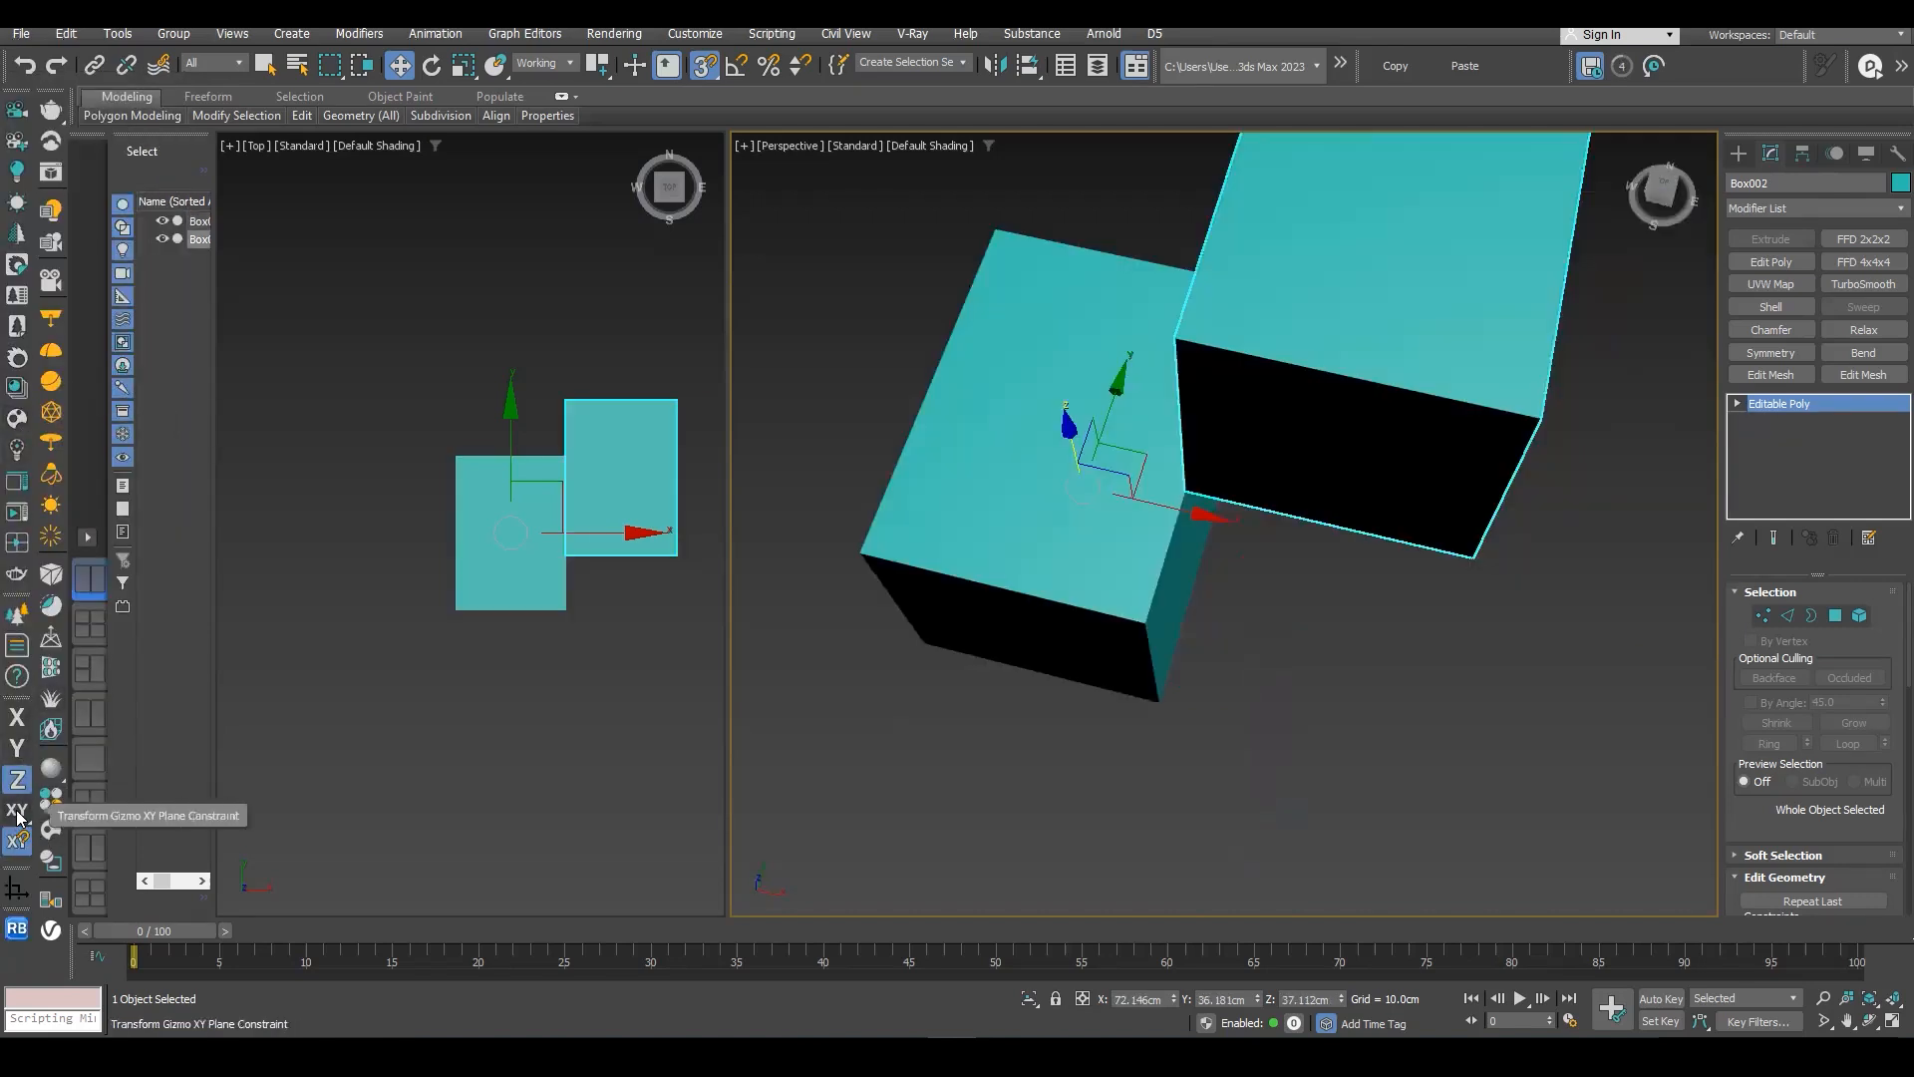
- Constrain the copied box's transform to the XY plane, turn off axis constraints in snaps and move the box from its lower corner
{"action": "left_click", "coordinate": [16, 810]}
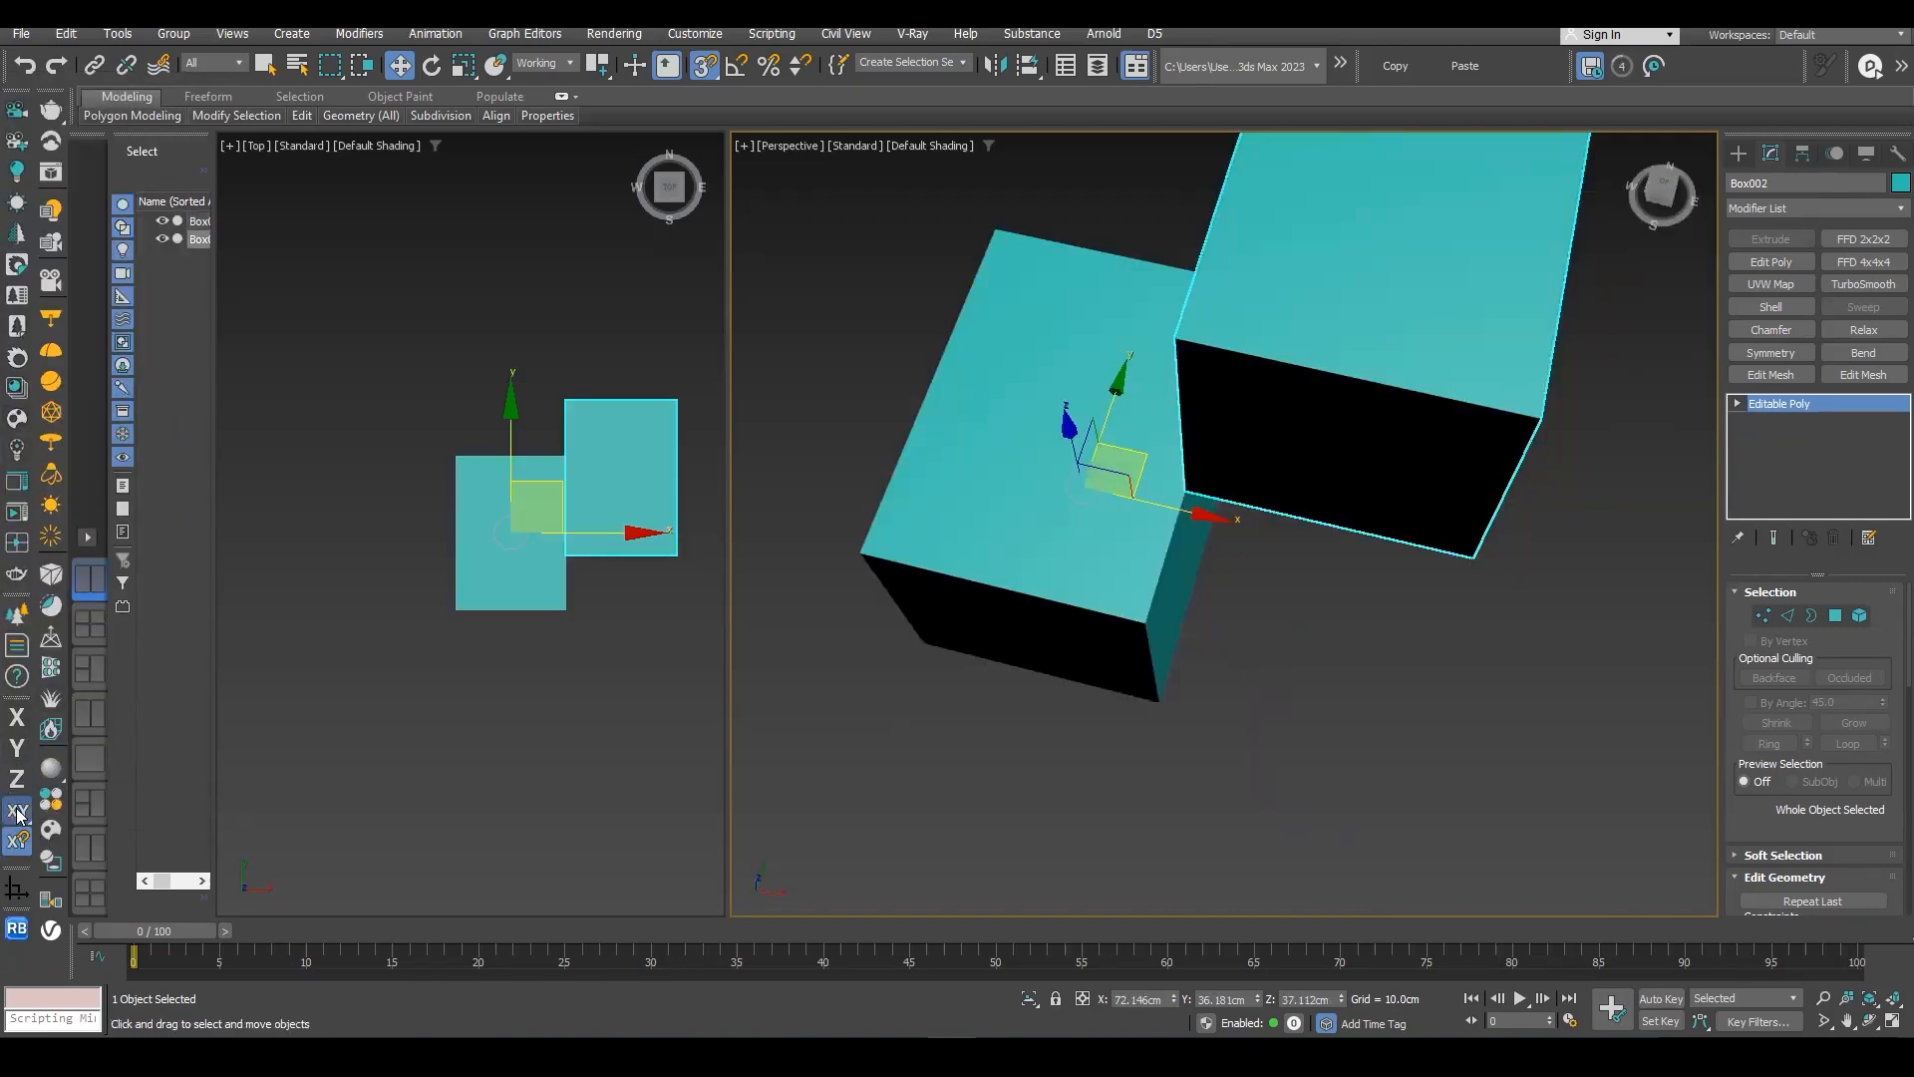
{"action": "middle_click_drag", "start_coordinate": [1518, 451], "coordinate": [1498, 438], "text": "alt"}
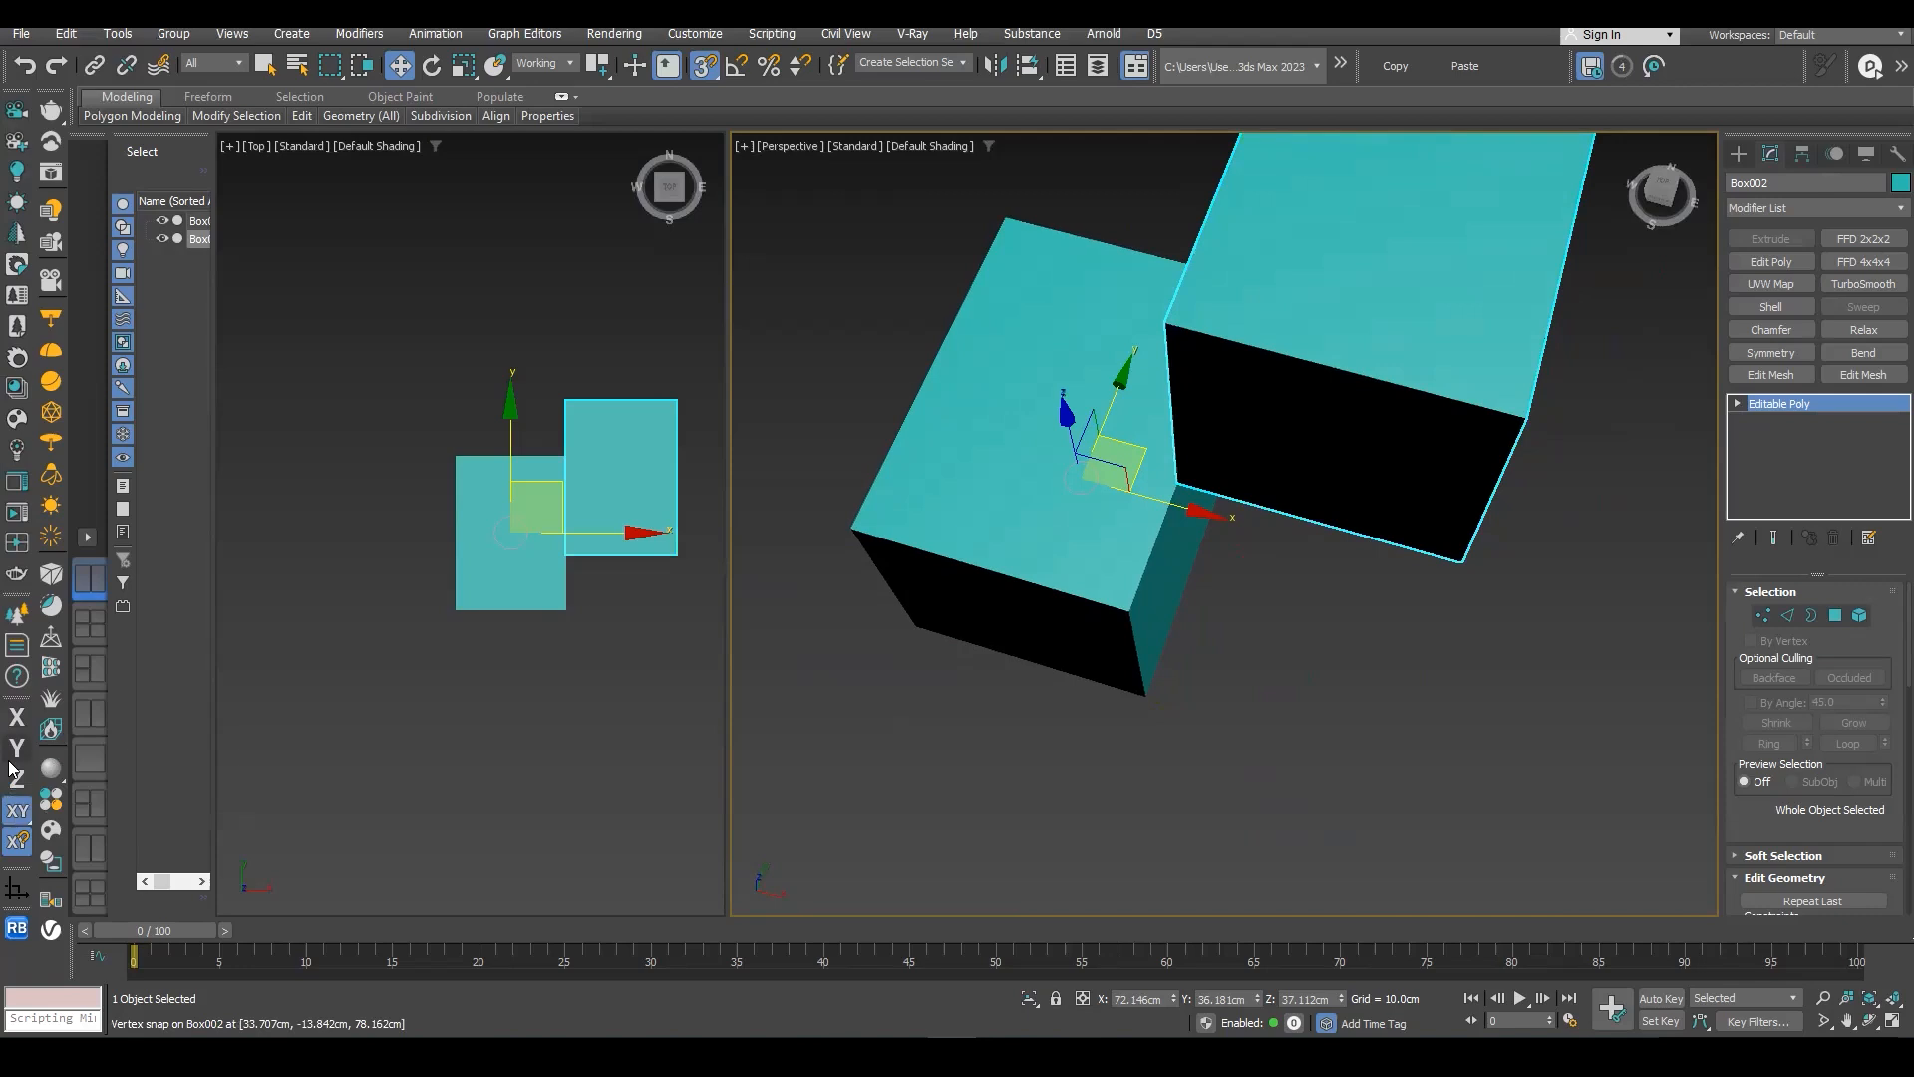
{"action": "left_click", "coordinate": [17, 843]}
{"action": "left_click_drag", "start_coordinate": [1186, 481], "coordinate": [1103, 498]}
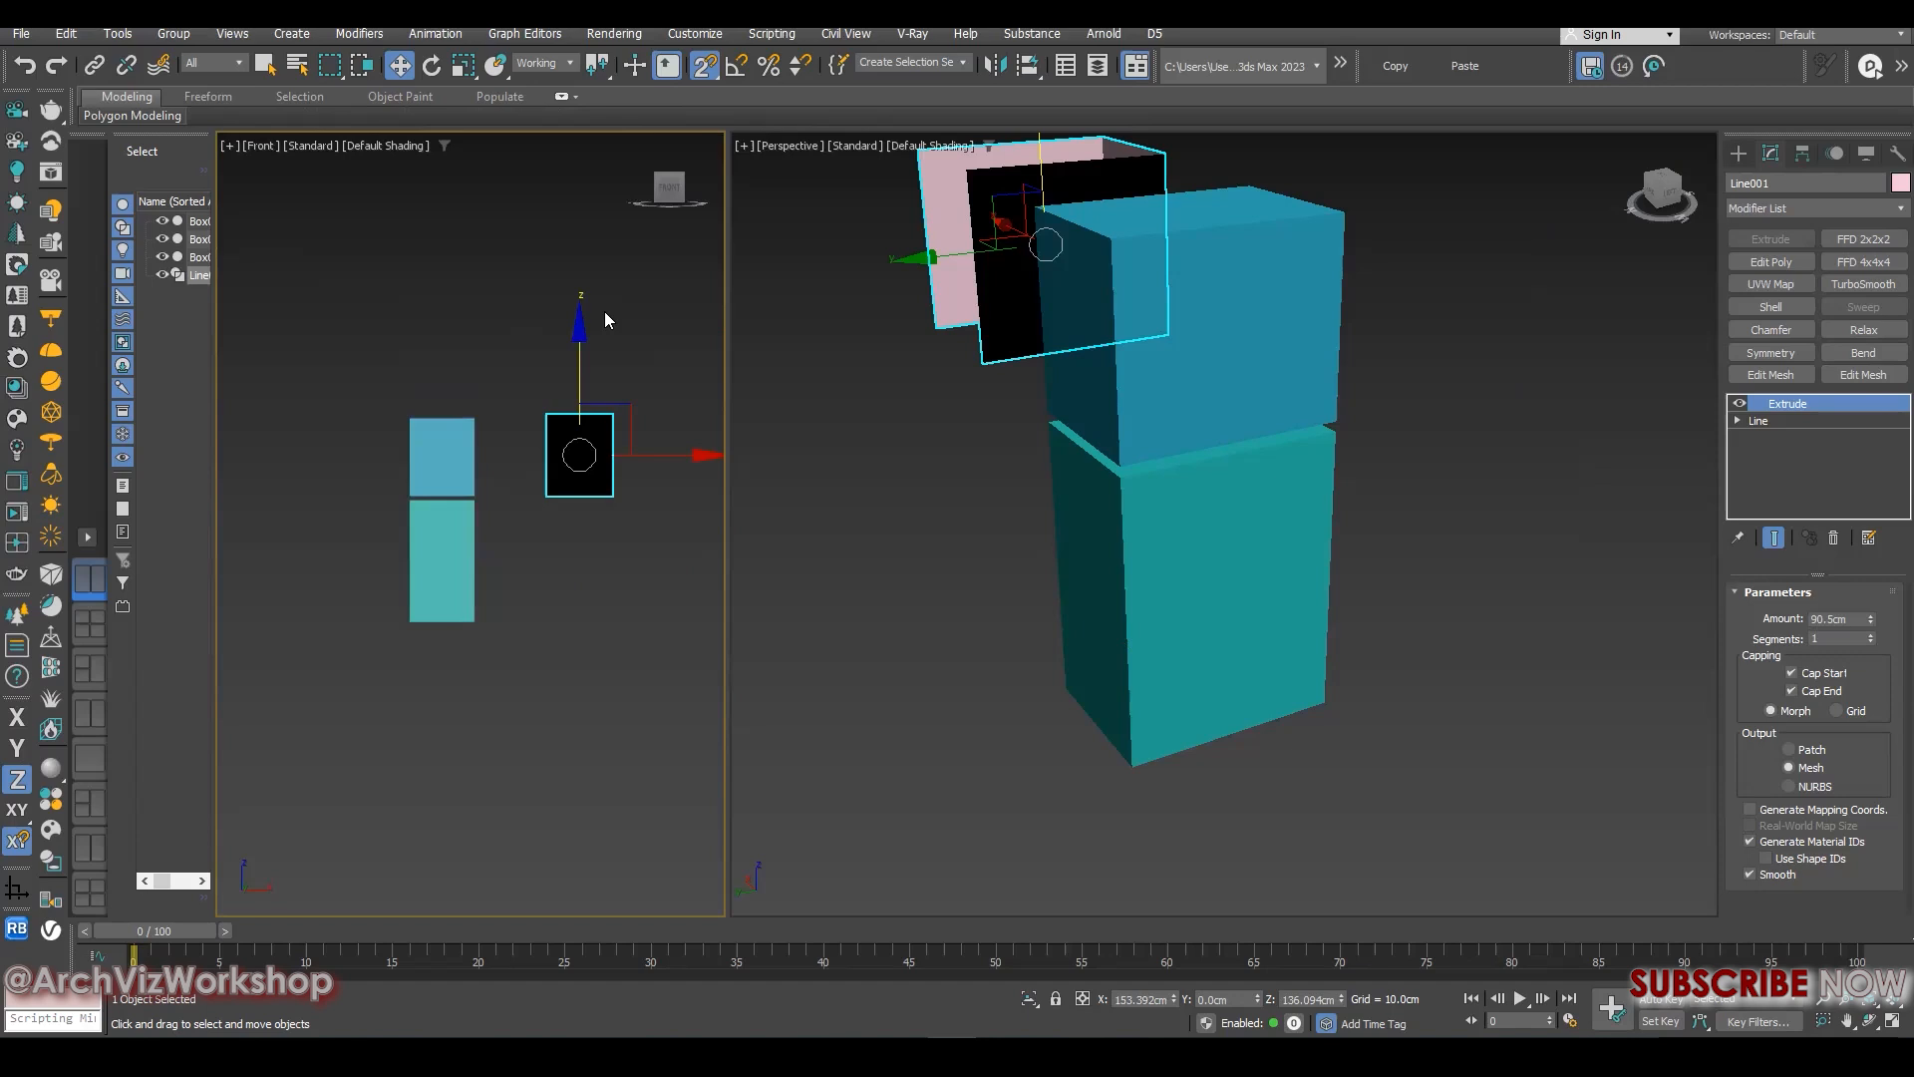